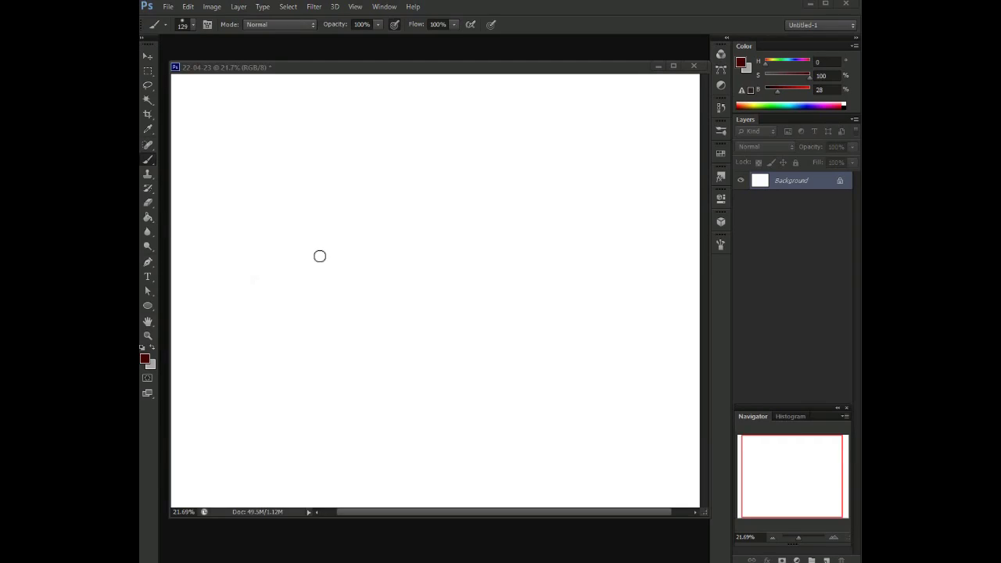
- Create a new layer named "sketch" above the background
key("ctrl+shift+n")
type("sketch")
key("Return")
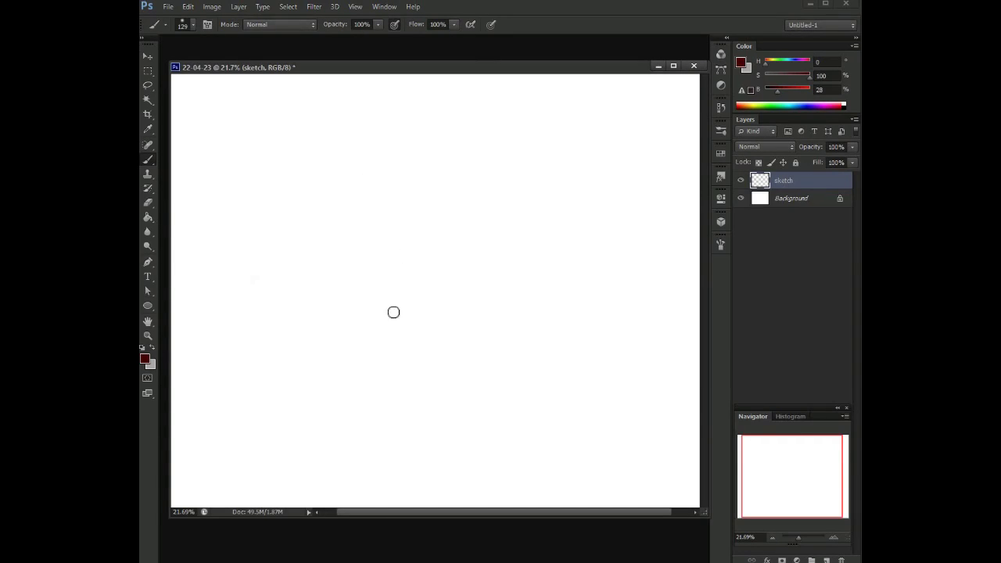
- Rough in the woman's tilted head, face centre line, neck and shoulders with soft dark red brush strokes
left_click_drag(351, 242, 425, 101)
key("ctrl+z")
mouse_move(337, 244)
left_mouse_down()
mouse_move(376, 168)
mouse_move(405, 141)
mouse_move(426, 313)
left_mouse_up()
mouse_move(356, 147)
left_mouse_down()
mouse_move(357, 279)
mouse_move(478, 296)
left_mouse_up()
mouse_move(474, 168)
left_mouse_down()
mouse_move(473, 295)
mouse_move(405, 380)
left_mouse_up()
left_click_drag(360, 291, 366, 332)
left_click_drag(354, 249, 341, 345)
mouse_move(491, 356)
left_mouse_down()
mouse_move(324, 355)
mouse_move(314, 370)
mouse_move(425, 400)
mouse_move(461, 335)
mouse_move(500, 358)
left_mouse_up()
- Sketch the face profile, jawline and ear onto the rough head
left_click_drag(473, 199, 471, 298)
mouse_move(471, 299)
left_mouse_down()
mouse_move(467, 194)
mouse_move(453, 149)
mouse_move(438, 138)
mouse_move(366, 159)
mouse_move(360, 182)
mouse_move(339, 188)
mouse_move(352, 234)
left_mouse_up()
mouse_move(469, 172)
left_mouse_down()
mouse_move(331, 241)
mouse_move(340, 226)
mouse_move(344, 252)
left_mouse_up()
key("ctrl+z")
key("ctrl+z")
key("ctrl+z")
left_click_drag(334, 186, 349, 255)
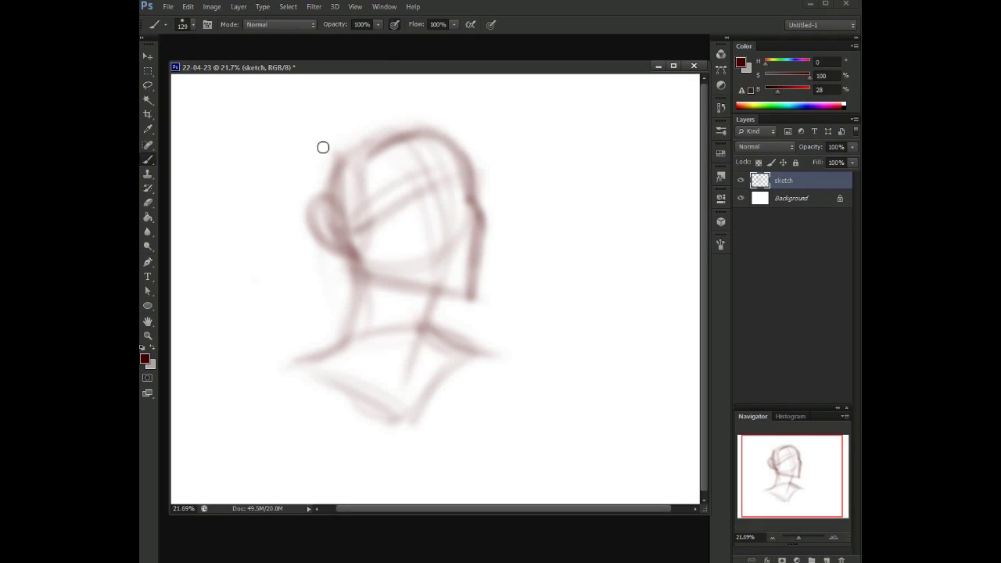
- Sketch the outer hair silhouette around the head and the upper sections of the braids
left_click_drag(297, 139, 500, 177)
mouse_move(486, 270)
left_mouse_down()
mouse_move(493, 143)
mouse_move(530, 362)
left_mouse_up()
left_click_drag(505, 298, 536, 367)
mouse_move(436, 305)
left_mouse_down()
mouse_move(453, 347)
mouse_move(514, 391)
mouse_move(520, 354)
mouse_move(539, 392)
mouse_move(507, 415)
left_mouse_up()
mouse_move(317, 138)
left_mouse_down()
mouse_move(338, 293)
mouse_move(330, 384)
mouse_move(328, 351)
mouse_move(371, 411)
mouse_move(342, 405)
mouse_move(391, 430)
mouse_move(397, 478)
left_mouse_up()
key("ctrl+z")
- Sketch the lower segments of both braids and the line of the shoulder and arm
left_click_drag(365, 438, 392, 481)
mouse_move(496, 409)
left_mouse_down()
mouse_move(523, 410)
mouse_move(531, 453)
mouse_move(532, 485)
left_mouse_up()
mouse_move(445, 367)
left_mouse_down()
mouse_move(501, 355)
mouse_move(487, 360)
mouse_move(513, 439)
mouse_move(564, 450)
mouse_move(534, 405)
mouse_move(511, 406)
mouse_move(461, 367)
mouse_move(499, 406)
mouse_move(517, 477)
left_mouse_up()
left_click_drag(454, 282, 420, 329)
left_click_drag(478, 387, 516, 469)
mouse_move(329, 350)
left_mouse_down()
mouse_move(275, 383)
mouse_move(282, 484)
left_mouse_up()
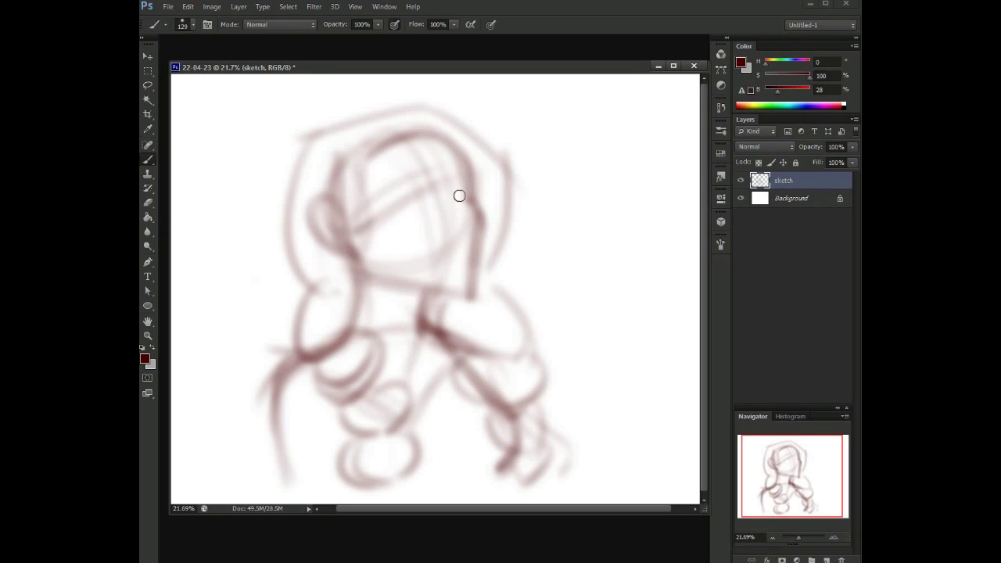
- Block in the eyes, nose and mouth as dark spots and strengthen the ear and jawline
left_click_drag(391, 205, 411, 220)
left_click_drag(450, 188, 454, 243)
key("ctrl+z")
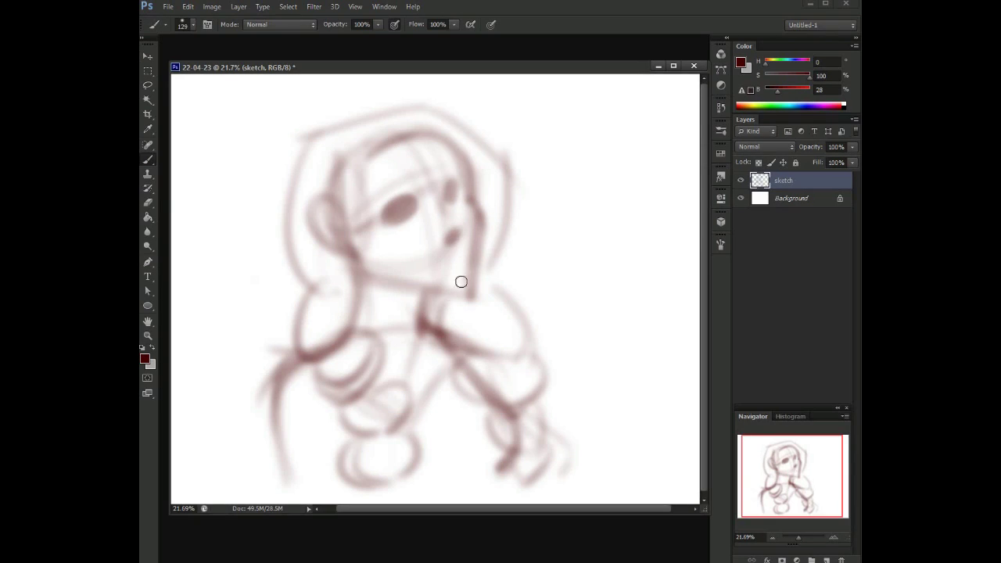
mouse_move(344, 205)
left_mouse_down()
mouse_move(359, 265)
mouse_move(469, 297)
left_mouse_up()
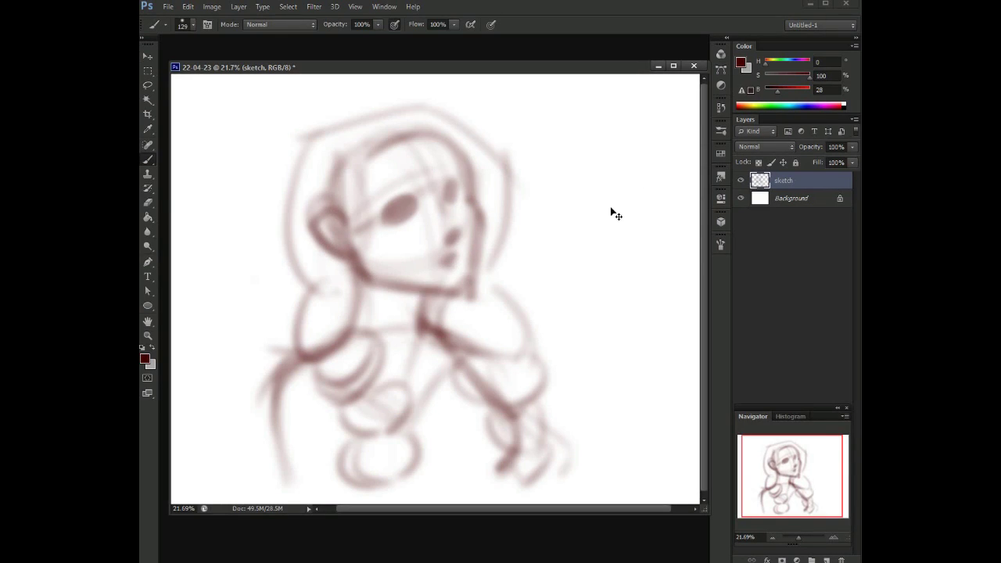
- Add a new layer above the sketch layer and lower the sketch layer's opacity to 42%
key("ctrl+shift+alt+n")
left_click(786, 198)
left_click_drag(852, 146, 735, 166)
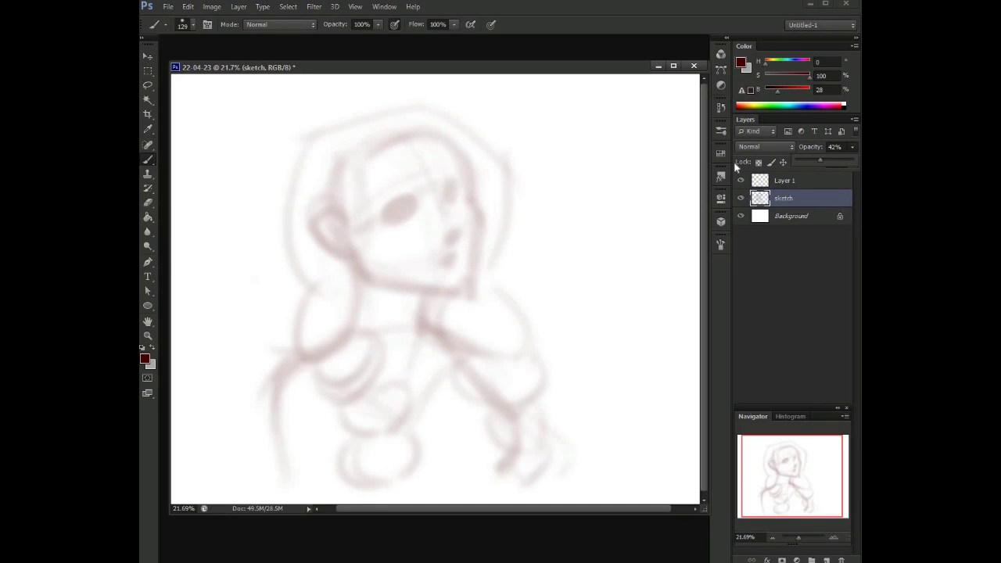
- Set the brush size to 46 px and make the empty Layer 1 active for refined line work
right_click(421, 273)
left_click(526, 270)
type("1")
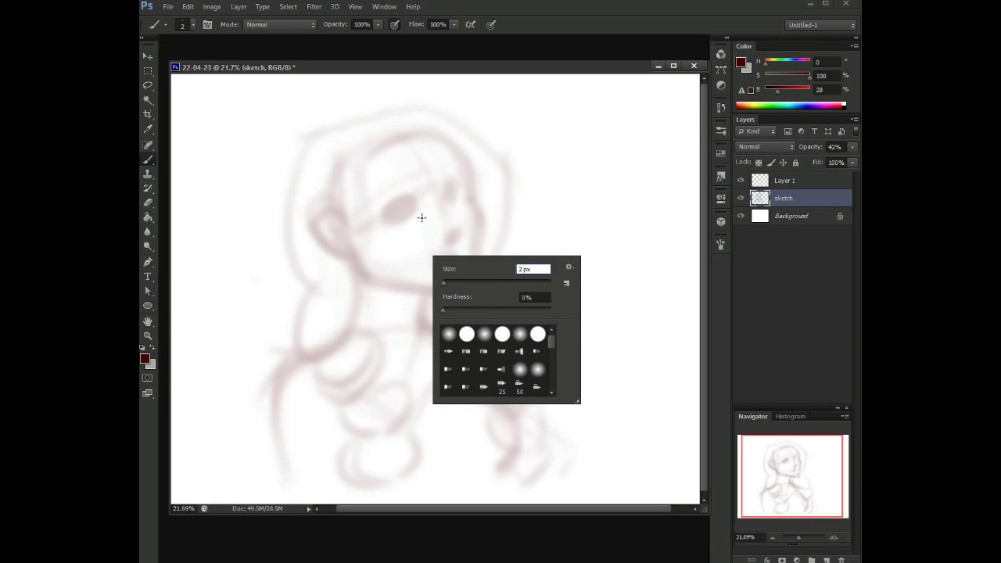
key("Return")
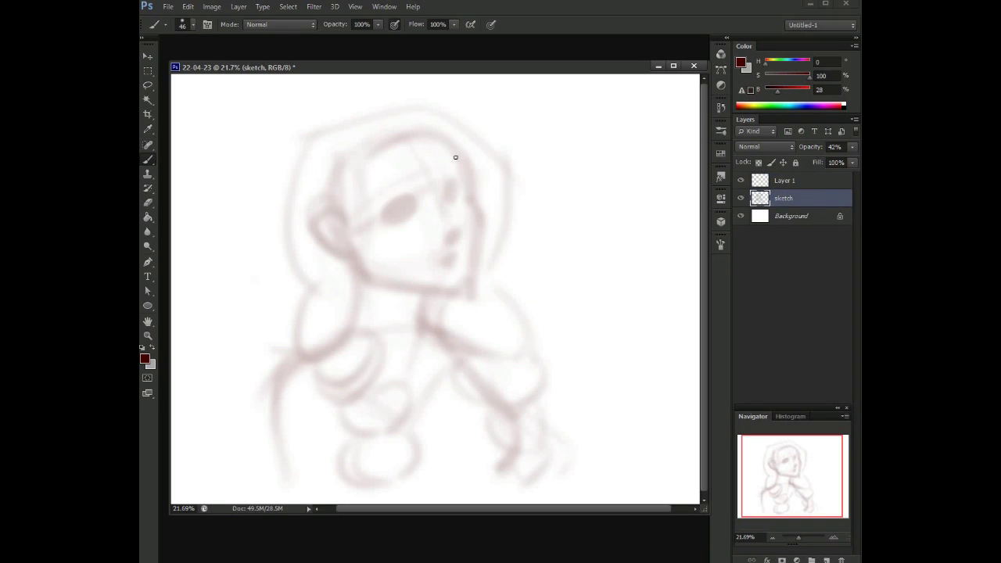
key("alt+]")
key("z")
left_click_drag(402, 224, 381, 139)
key("b")
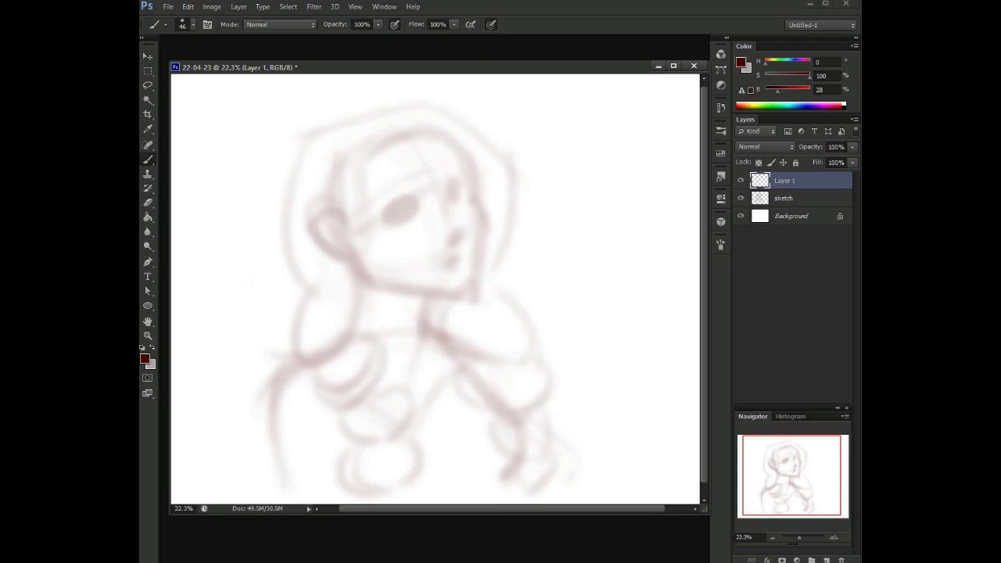
key("ctrl+Tab")
key("ctrl+Tab")
key("e")
left_click(447, 221)
key("b")
right_click(458, 239)
key("Escape")
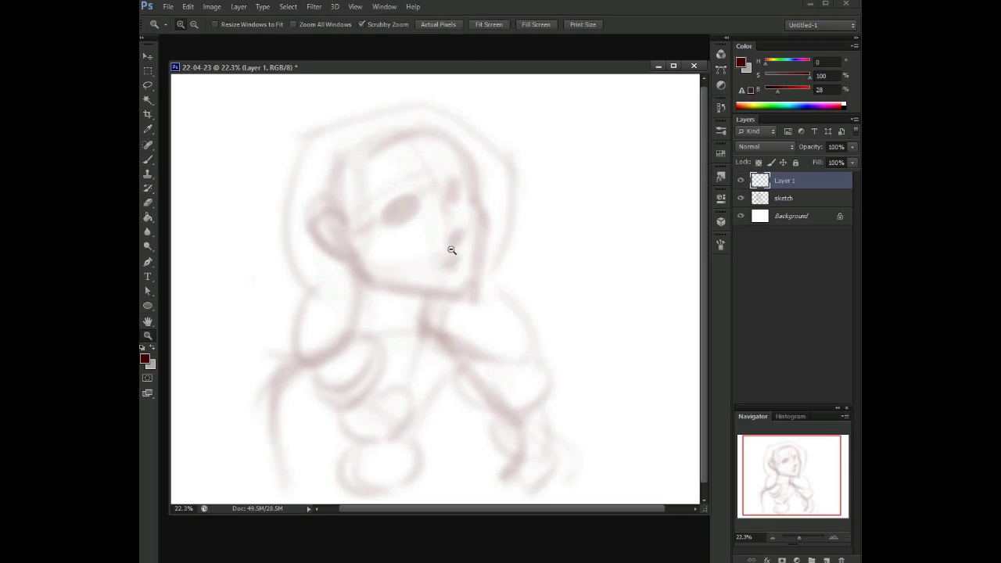
- Draw the nose tip, nostril and bridge up to the far brow, and add light facial guide lines
left_click_drag(452, 253, 372, 166)
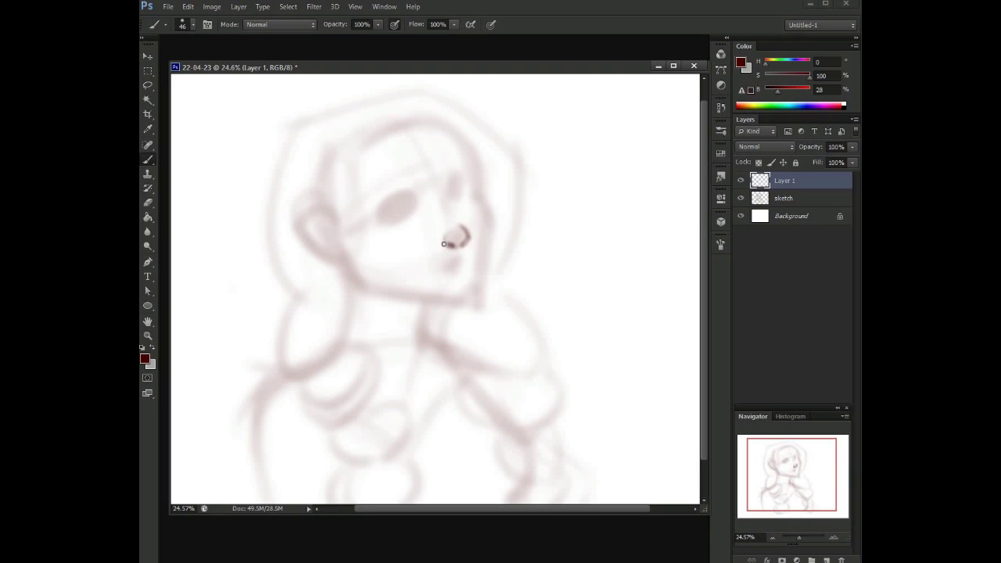
left_click_drag(446, 197, 466, 233)
left_click_drag(465, 184, 475, 189)
key("ctrl+z")
left_click_drag(449, 190, 415, 197)
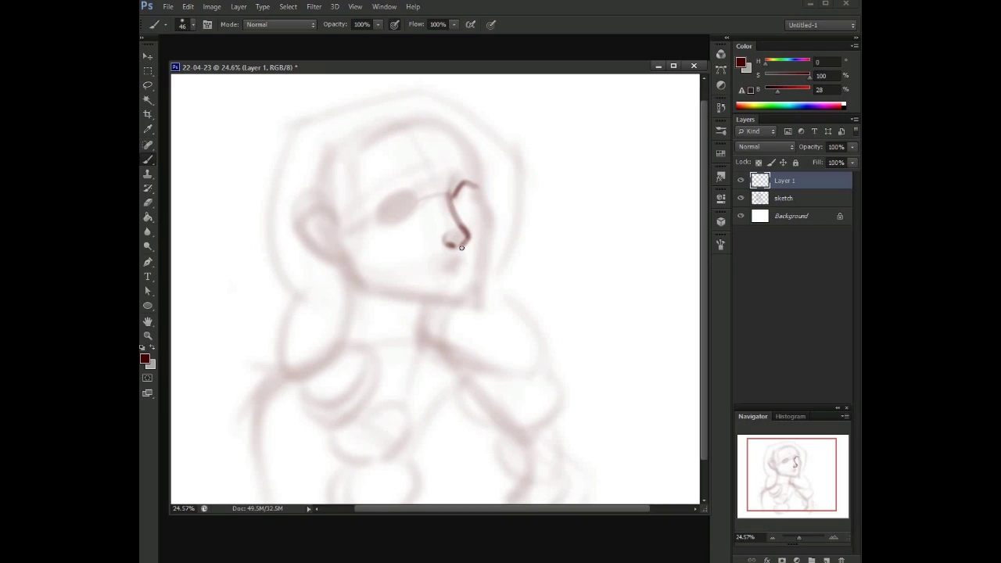
left_click_drag(429, 130, 442, 194)
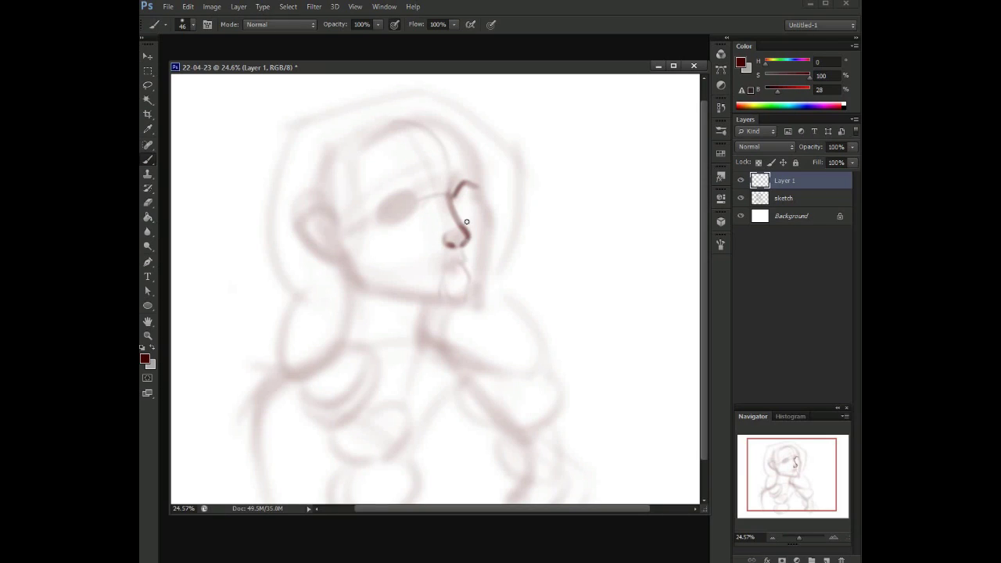
- Draw both eyes with lids and irises, and add the arched eyebrows above them
left_click_drag(454, 145, 469, 227)
left_click_drag(491, 233, 491, 207)
left_click_drag(413, 202, 385, 206)
mouse_move(470, 201)
left_mouse_down()
mouse_move(462, 186)
mouse_move(458, 200)
mouse_move(471, 191)
left_mouse_up()
mouse_move(397, 216)
left_mouse_down()
mouse_move(380, 219)
mouse_move(413, 196)
left_mouse_up()
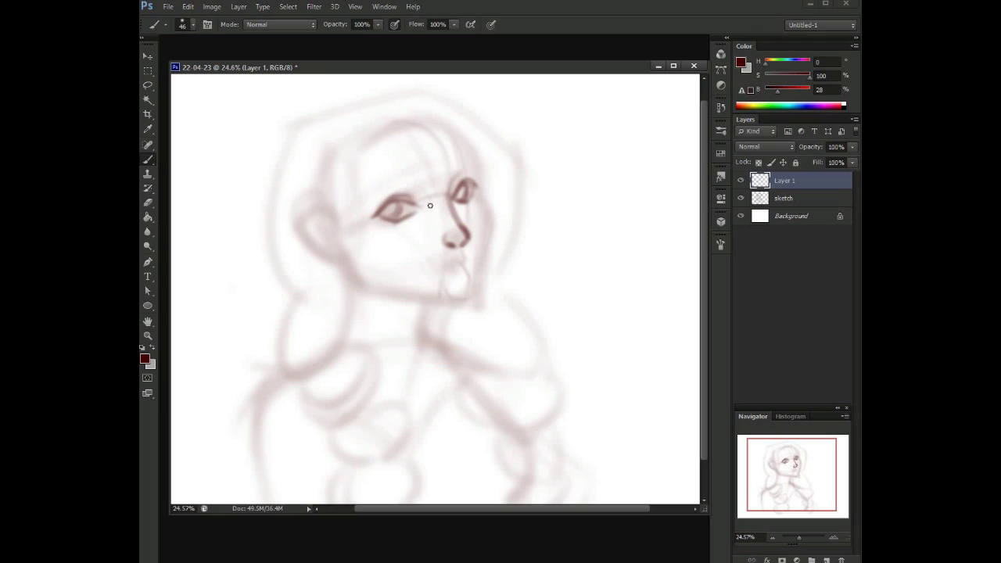
mouse_move(475, 172)
left_mouse_down()
mouse_move(467, 162)
mouse_move(449, 185)
mouse_move(371, 190)
mouse_move(419, 172)
left_mouse_up()
left_click_drag(361, 188, 416, 175)
left_click_drag(448, 265, 466, 256)
key("ctrl+z")
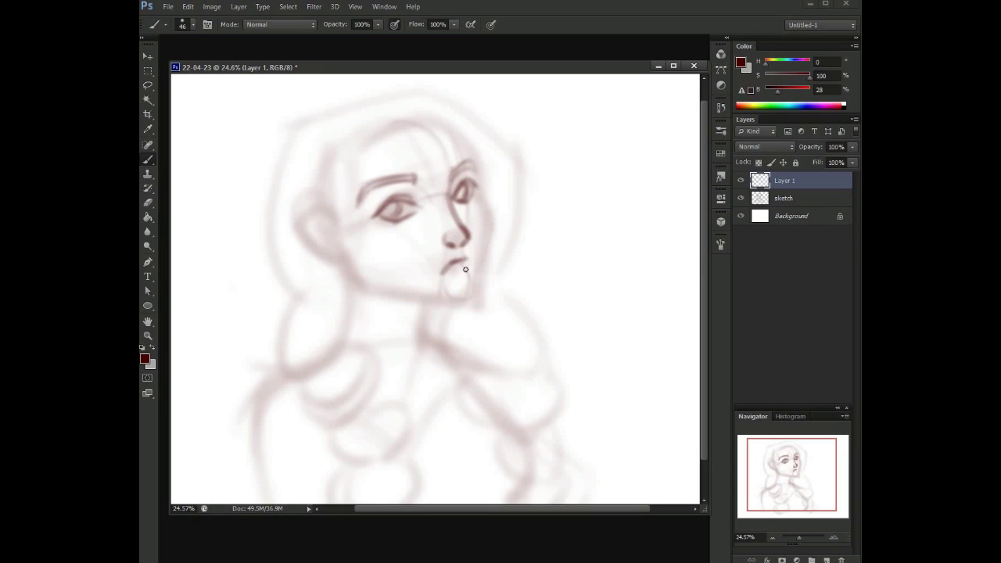
key("ctrl+z")
left_click_drag(466, 261, 450, 265)
key("ctrl+z")
scroll(459, 266, "up", 1)
right_click(459, 266)
left_click_drag(485, 266, 475, 265)
key("Return")
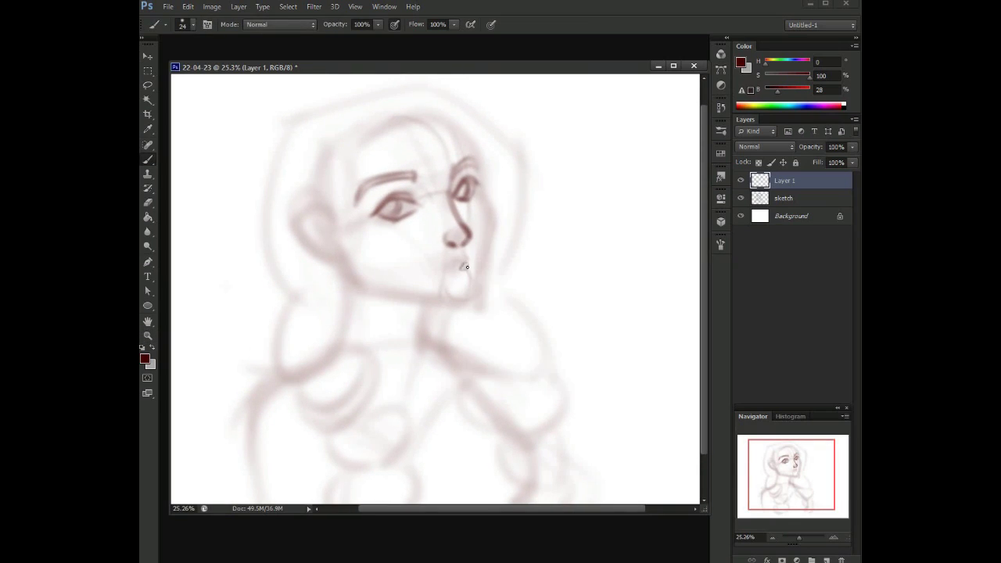
key("ctrl+z")
key("ctrl+z")
left_click_drag(489, 202, 480, 298)
key("ctrl+alt+z")
key("ctrl+alt+z")
key("ctrl+alt+z")
- Draw the face outline from the forehead along the cheek to the chin and back along the jaw
left_click_drag(469, 261, 540, 269)
right_click(500, 262)
key("Return")
mouse_move(424, 98)
left_mouse_down()
mouse_move(483, 163)
mouse_move(494, 213)
mouse_move(477, 309)
left_mouse_up()
key("ctrl+z")
left_click_drag(496, 205, 482, 298)
mouse_move(494, 212)
left_mouse_down()
mouse_move(474, 309)
mouse_move(403, 311)
mouse_move(484, 307)
mouse_move(348, 296)
mouse_move(399, 308)
mouse_move(338, 262)
left_mouse_up()
- Redraw the cheek-to-chin contour and add the mouth line with a short lower lip stroke
mouse_move(465, 263)
left_mouse_down()
mouse_move(440, 273)
mouse_move(474, 284)
mouse_move(435, 277)
mouse_move(452, 283)
mouse_move(442, 274)
left_mouse_up()
key("ctrl+z")
key("ctrl+z")
key("ctrl+z")
key("ctrl+z")
key("ctrl+z")
key("ctrl+z")
key("ctrl+z")
key("ctrl+z")
key("ctrl+z")
key("ctrl+z")
left_click_drag(499, 206, 482, 306)
left_click_drag(468, 263, 458, 272)
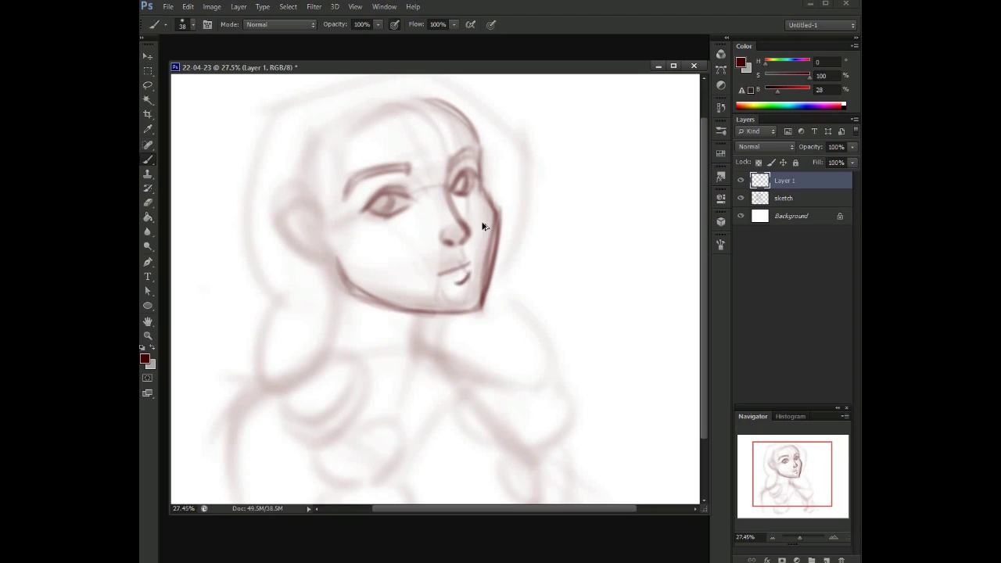
- Set the brush size to 44 px for refining the face
right_click(467, 210)
key("Return")
left_click_drag(501, 235, 483, 260)
key("z")
key("b")
right_click(474, 246)
key("Return")
mouse_move(452, 264)
left_mouse_down()
mouse_move(468, 261)
mouse_move(466, 271)
mouse_move(468, 258)
left_mouse_up()
left_click_drag(449, 183, 472, 227)
key("ctrl+alt+z")
key("ctrl+alt+z")
key("ctrl+alt+z")
- Redraw the mouth with a dark, filled upper lip and a curved lower lip
left_click_drag(439, 273, 471, 257)
mouse_move(461, 291)
left_mouse_down()
mouse_move(478, 272)
mouse_move(470, 267)
mouse_move(480, 272)
left_mouse_up()
key("z")
key("b")
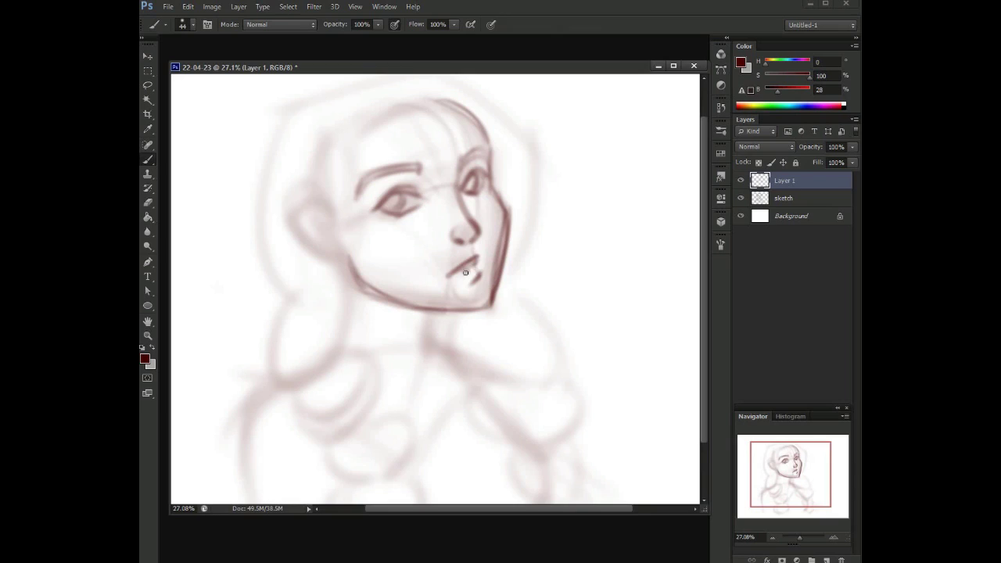
mouse_move(463, 284)
left_mouse_down()
mouse_move(483, 259)
mouse_move(472, 252)
mouse_move(485, 252)
left_mouse_up()
key("ctrl+z")
key("ctrl+z")
scroll(469, 270, "up", 2)
left_click_drag(453, 289, 478, 281)
- Darken the eyelids and shade the irises of both eyes
mouse_move(440, 271)
left_mouse_down()
mouse_move(487, 237)
mouse_move(486, 260)
mouse_move(453, 246)
mouse_move(468, 239)
mouse_move(489, 258)
mouse_move(451, 205)
left_mouse_up()
key("ctrl+space")
left_click(452, 205)
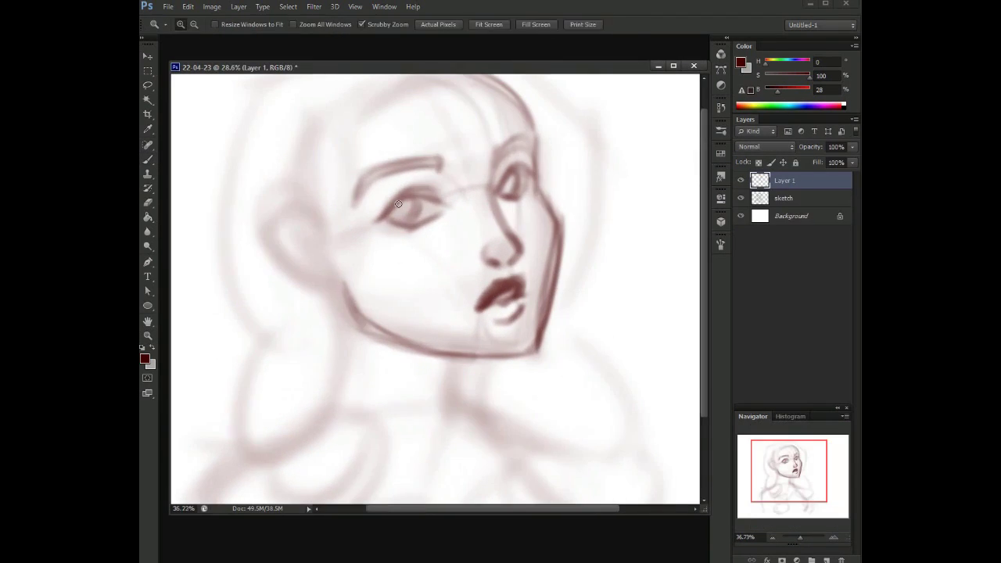
mouse_move(391, 210)
left_mouse_down()
mouse_move(427, 220)
mouse_move(442, 211)
left_mouse_up()
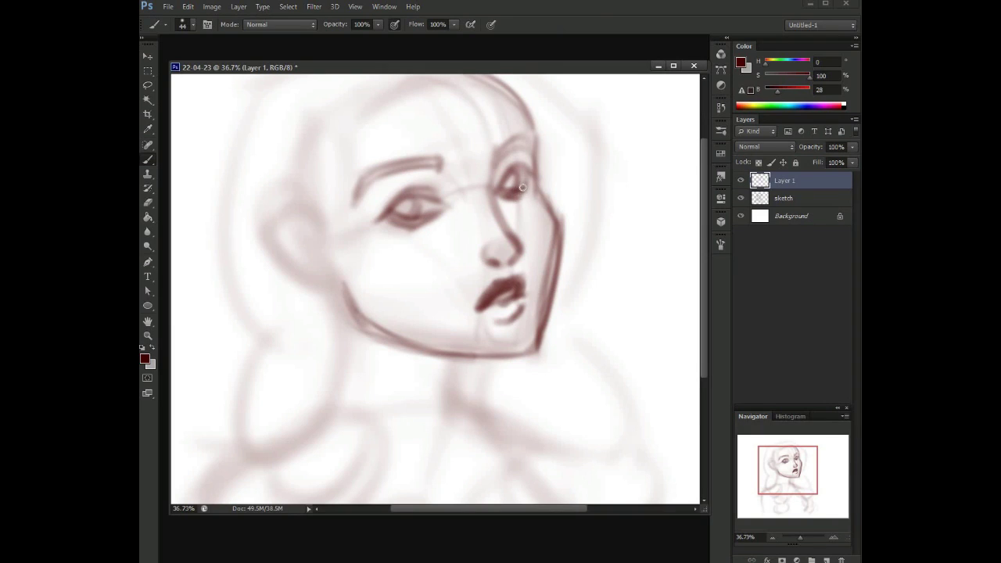
- Draw the ear with its inner contour and the back line of the neck, consulting the reference photo
key("ctrl+Tab")
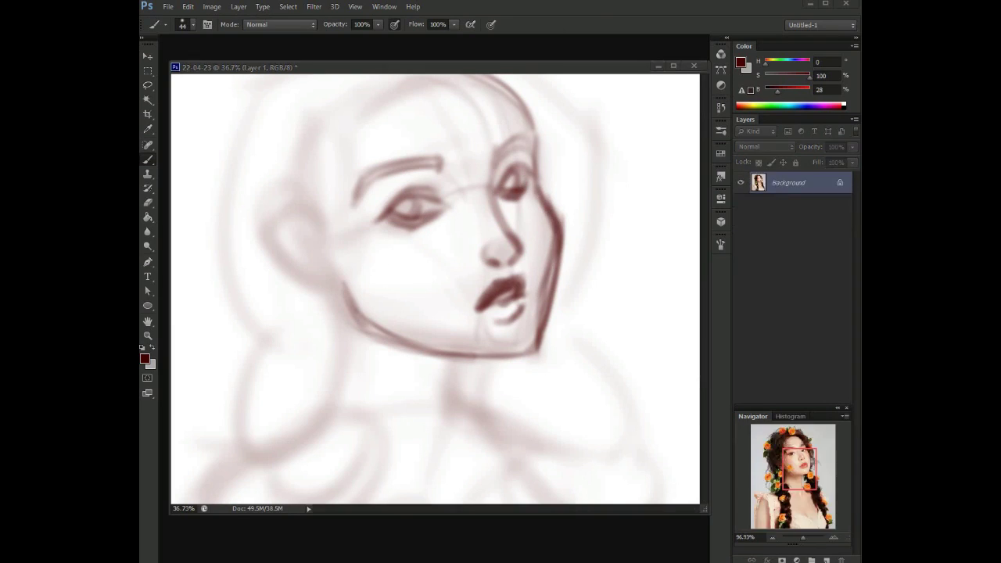
left_click(251, 182)
mouse_move(291, 188)
left_mouse_down()
mouse_move(277, 233)
mouse_move(304, 202)
mouse_move(268, 203)
mouse_move(336, 291)
left_mouse_up()
key("ctrl+z")
mouse_move(283, 207)
left_mouse_down()
mouse_move(312, 239)
mouse_move(322, 274)
left_mouse_up()
key("ctrl+z")
key("z")
mouse_move(347, 239)
left_mouse_down()
mouse_move(304, 252)
mouse_move(367, 276)
mouse_move(348, 336)
left_mouse_up()
key("b")
key("ctrl+Tab")
key("ctrl+Tab")
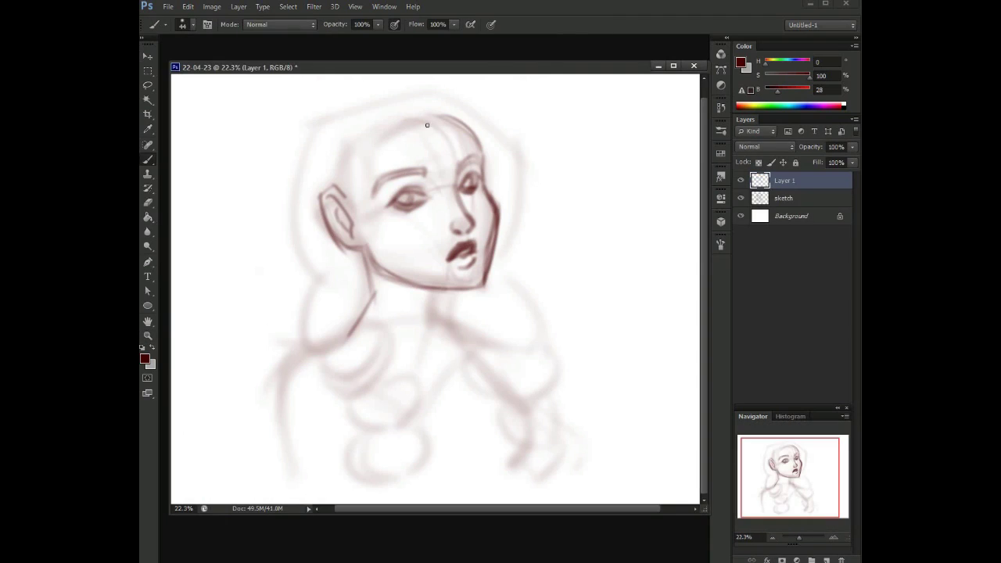
- Draw the hairline over the forehead, a curled fringe above the near eyebrow, and the hair contour around the ear
left_click_drag(449, 106, 485, 158)
mouse_move(407, 107)
left_mouse_down()
mouse_move(481, 139)
mouse_move(366, 103)
mouse_move(422, 149)
left_mouse_up()
left_click_drag(371, 107, 378, 162)
mouse_move(364, 130)
left_mouse_down()
mouse_move(391, 164)
mouse_move(381, 181)
mouse_move(397, 254)
mouse_move(379, 261)
left_mouse_up()
left_click_drag(354, 125, 319, 178)
left_click_drag(328, 161, 380, 274)
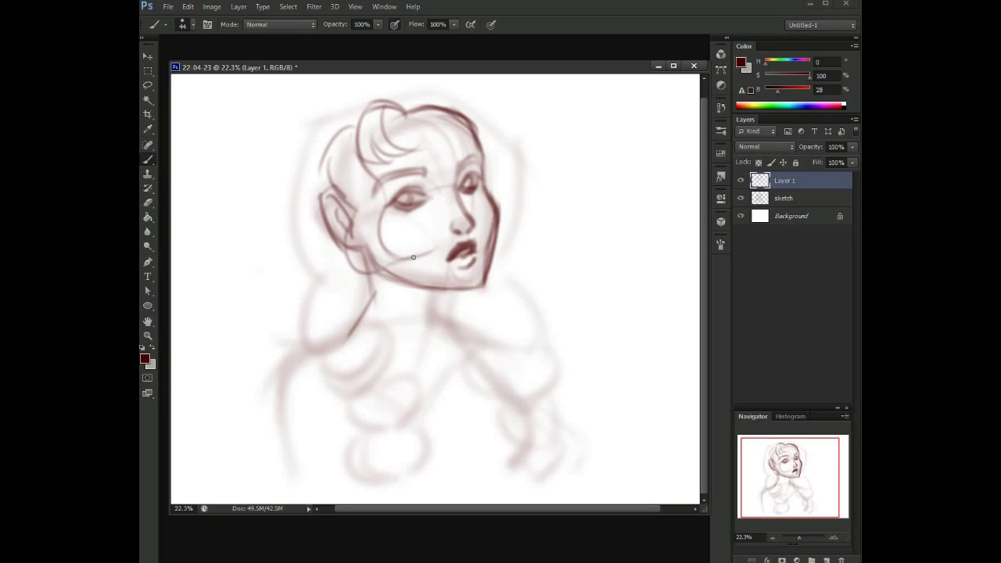
- Strengthen the forehead hairline and draw the far-side hair flowing down into a braid of stacked rounded segments
mouse_move(424, 118)
left_mouse_down()
mouse_move(459, 124)
mouse_move(485, 163)
left_mouse_up()
mouse_move(387, 105)
left_mouse_down()
mouse_move(481, 113)
mouse_move(518, 164)
mouse_move(506, 213)
mouse_move(513, 249)
mouse_move(530, 246)
mouse_move(468, 316)
mouse_move(550, 357)
mouse_move(548, 470)
left_mouse_up()
mouse_move(482, 317)
left_mouse_down()
mouse_move(510, 283)
mouse_move(527, 313)
left_mouse_up()
mouse_move(472, 336)
left_mouse_down()
mouse_move(497, 372)
mouse_move(517, 345)
left_mouse_up()
left_click_drag(533, 324, 558, 359)
left_click_drag(556, 461, 555, 391)
- Draw the outer contour of the near-side hair, sweeping from the crown behind the ear down towards the shoulder
mouse_move(341, 112)
left_mouse_down()
mouse_move(445, 84)
mouse_move(363, 111)
mouse_move(301, 150)
mouse_move(283, 207)
left_mouse_up()
mouse_move(306, 171)
left_mouse_down()
mouse_move(326, 277)
mouse_move(346, 299)
left_mouse_up()
left_click_drag(380, 266, 347, 344)
left_click_drag(295, 258, 307, 328)
key("ctrl+z")
left_click_drag(291, 234, 343, 338)
- Draw the near braid as a chain of stacked rounded segments falling over the shoulder to the chest
left_click_drag(302, 266, 380, 379)
mouse_move(386, 321)
left_mouse_down()
mouse_move(382, 390)
mouse_move(395, 418)
mouse_move(380, 473)
mouse_move(367, 477)
left_mouse_up()
mouse_move(353, 280)
left_mouse_down()
mouse_move(344, 307)
mouse_move(278, 317)
mouse_move(312, 329)
left_mouse_up()
left_click_drag(350, 358, 336, 382)
left_click_drag(360, 415, 353, 443)
- Draw the front line of the neck and the contour of the near shoulder and upper arm
left_click_drag(468, 202, 434, 338)
left_click_drag(442, 283, 438, 361)
left_click_drag(443, 316, 481, 355)
left_click_drag(356, 337, 289, 411)
left_click_drag(322, 371, 302, 476)
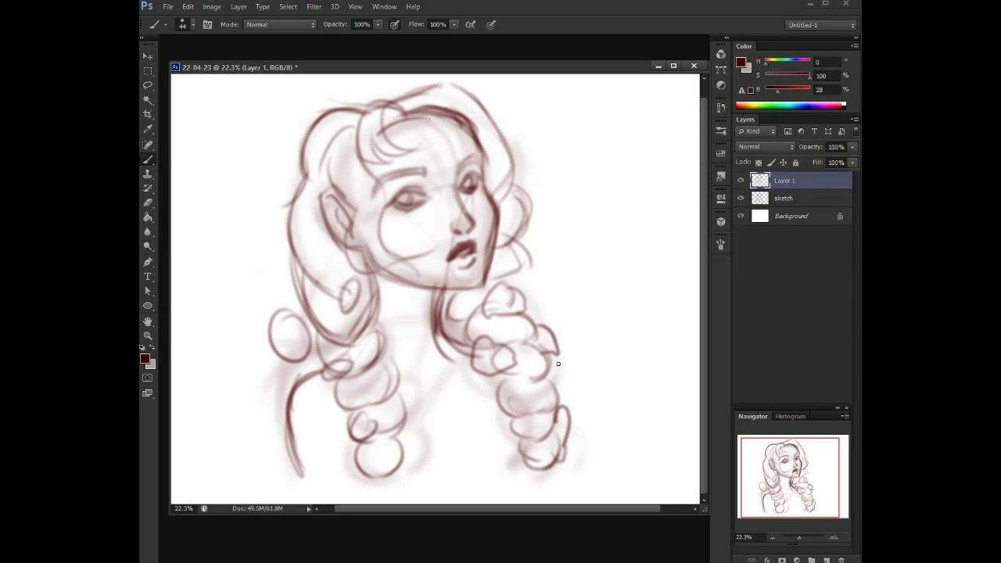
- Sketch flowers and leaves on the crown of the head and a round flower with leaves on the near-side hair
left_click_drag(500, 379, 532, 438)
key("ctrl+z")
mouse_move(407, 93)
left_mouse_down()
mouse_move(434, 106)
mouse_move(441, 150)
mouse_move(414, 106)
mouse_move(432, 117)
mouse_move(408, 91)
mouse_move(434, 100)
left_mouse_up()
scroll(422, 102, "up", 1)
mouse_move(370, 111)
left_mouse_down()
mouse_move(338, 129)
mouse_move(393, 117)
mouse_move(377, 108)
left_mouse_up()
mouse_move(294, 159)
left_mouse_down()
mouse_move(274, 191)
mouse_move(312, 176)
left_mouse_up()
left_click_drag(286, 161, 305, 145)
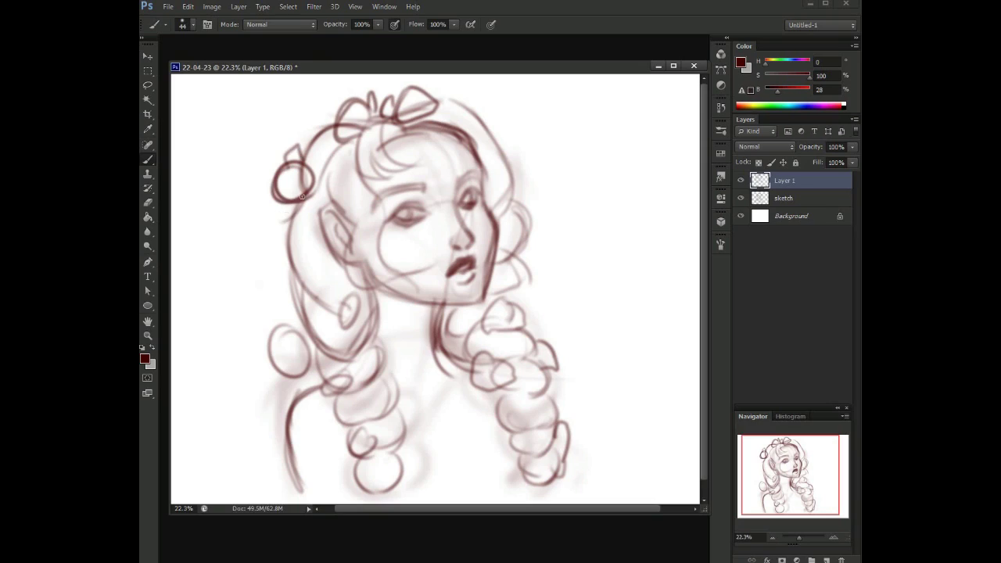
left_click_drag(291, 195, 267, 202)
left_click_drag(298, 205, 275, 228)
- Add leaves along the far-side hair and sketch further lines for the neck and collarbone
mouse_move(522, 173)
left_mouse_down()
mouse_move(504, 141)
mouse_move(510, 148)
left_mouse_up()
mouse_move(505, 252)
left_mouse_down()
mouse_move(524, 205)
mouse_move(501, 291)
mouse_move(532, 305)
mouse_move(532, 296)
left_mouse_up()
key("ctrl+z")
mouse_move(456, 336)
left_mouse_down()
mouse_move(455, 308)
mouse_move(448, 391)
left_mouse_up()
left_click_drag(438, 323, 456, 401)
left_click_drag(344, 403, 415, 412)
scroll(469, 442, "down", 2)
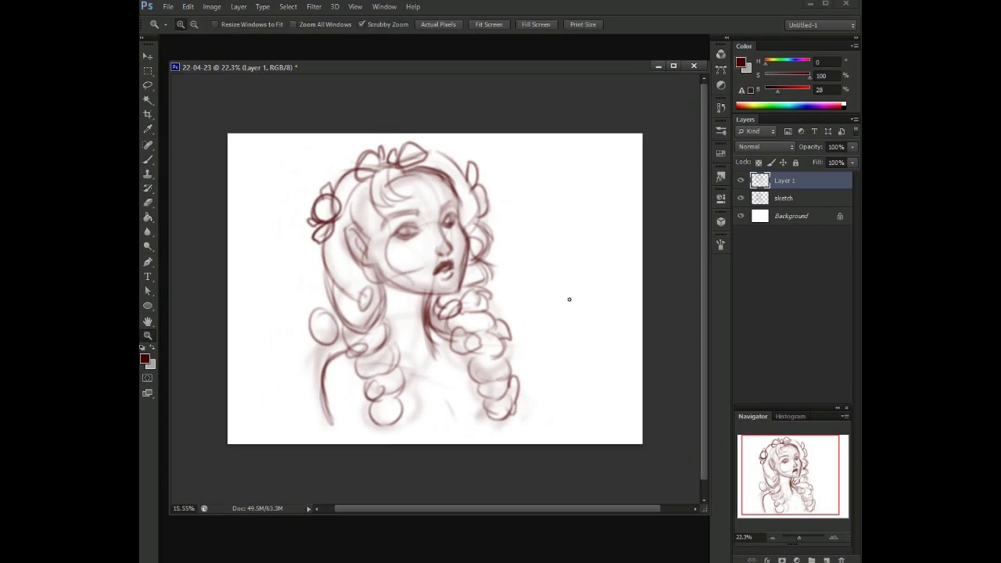
- Create a new layer for the clean lines and lower the opacity of Layer 1 to 22%
key("ctrl+shift+n")
key("Return")
left_click(855, 147)
left_click_drag(851, 160, 808, 160)
scroll(464, 289, "up", 2)
right_click(448, 205)
key("Escape")
left_click_drag(446, 119, 431, 186)
key("ctrl+z")
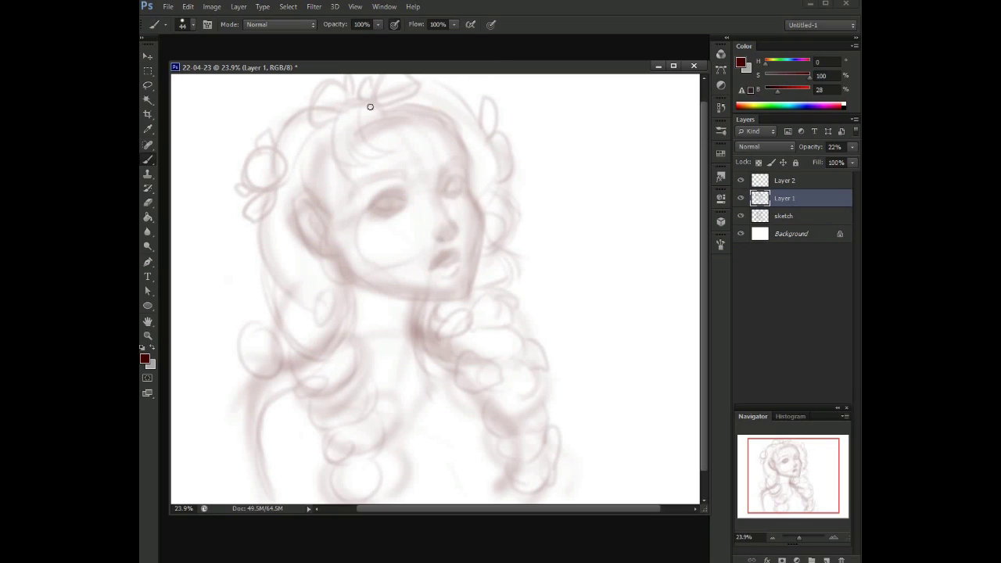
- Make Layer 2 active and set the brush size to 17 px for fine line work
left_click(785, 180)
right_click(540, 226)
key("bracketright")
key("Escape")
key("F5")
key("F5")
right_click(490, 218)
key("Escape")
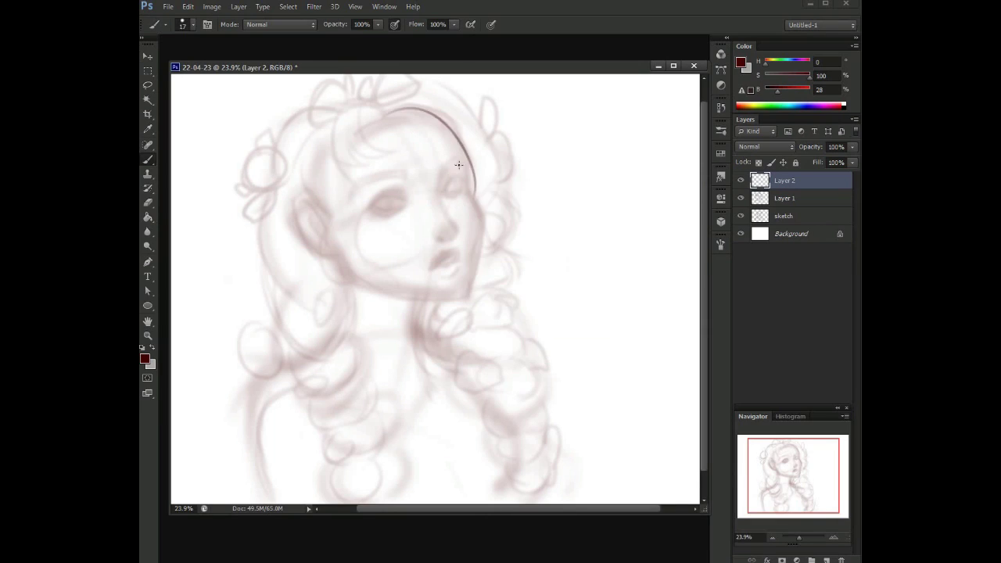
- Set the brush size to 34 px and try a stroke at the crown of the head
right_click(512, 215)
key("bracketleft")
key("bracketleft")
key("Escape")
left_click_drag(355, 90, 383, 110)
key("ctrl+z")
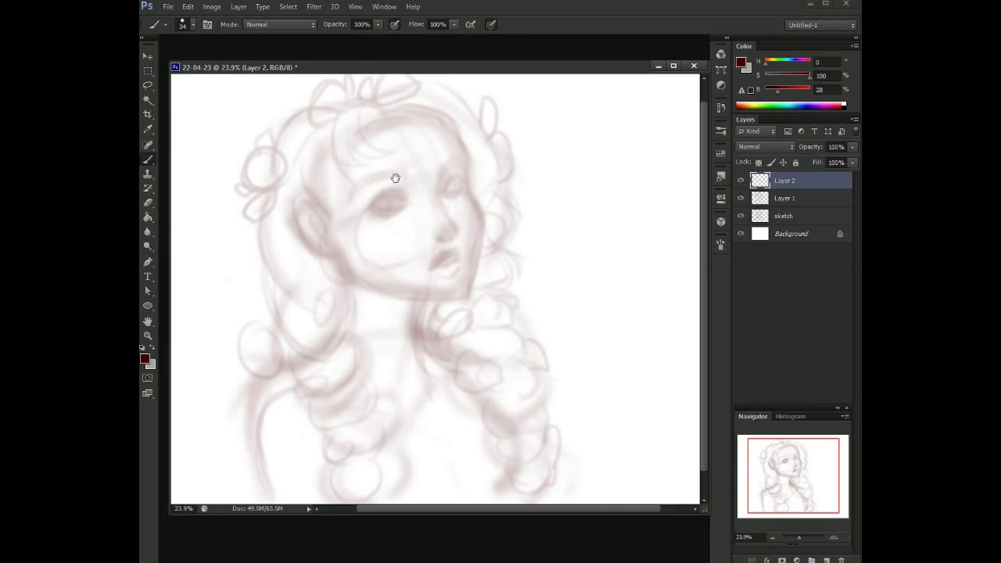
- Try to draw a rose with layered petals at the top of the head
scroll(398, 179, "up", 1)
left_click_drag(408, 109, 392, 84)
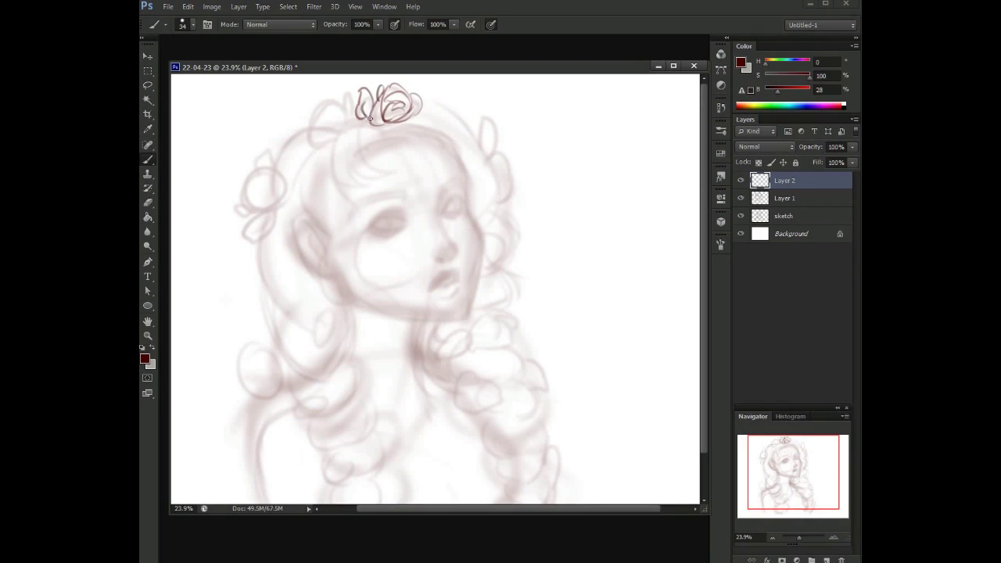
key("ctrl+alt+z")
key("ctrl+alt+z")
key("ctrl+alt+z")
- Try to draw the curved fringe strands over the forehead
left_click_drag(374, 141, 423, 150)
key("ctrl+alt+z")
key("ctrl+alt+z")
mouse_move(385, 172)
left_mouse_down()
mouse_move(380, 133)
mouse_move(372, 160)
mouse_move(405, 168)
mouse_move(359, 154)
left_mouse_up()
key("ctrl+alt+z")
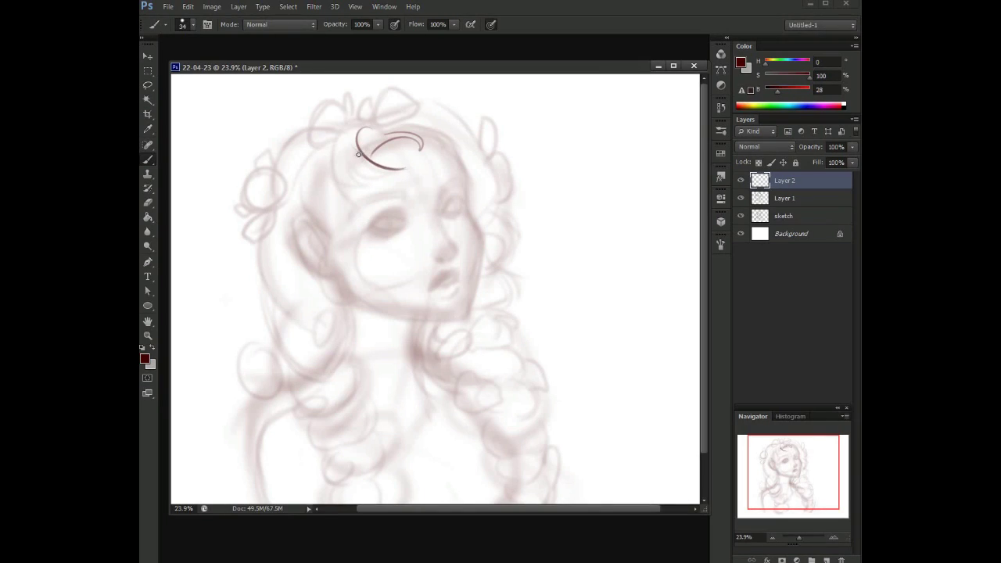
key("ctrl+alt+z")
key("ctrl+alt+z")
key("ctrl+alt+z")
- Try the fringe strand again with a larger brush size
right_click(424, 174)
left_click_drag(336, 151, 415, 177)
right_click(419, 127)
key("Escape")
key("ctrl+alt+z")
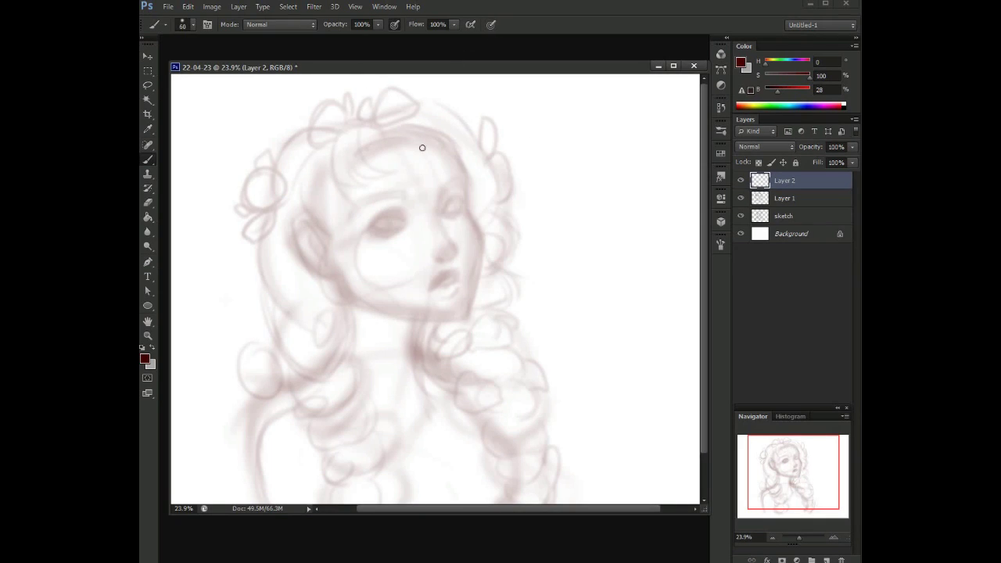
- Set the brush size to 34 px and draw the near eye with its lids, iris and outer lash line
scroll(440, 232, "up", 2)
right_click(389, 271)
right_click(397, 178)
left_click_drag(423, 208, 396, 212)
key("Return")
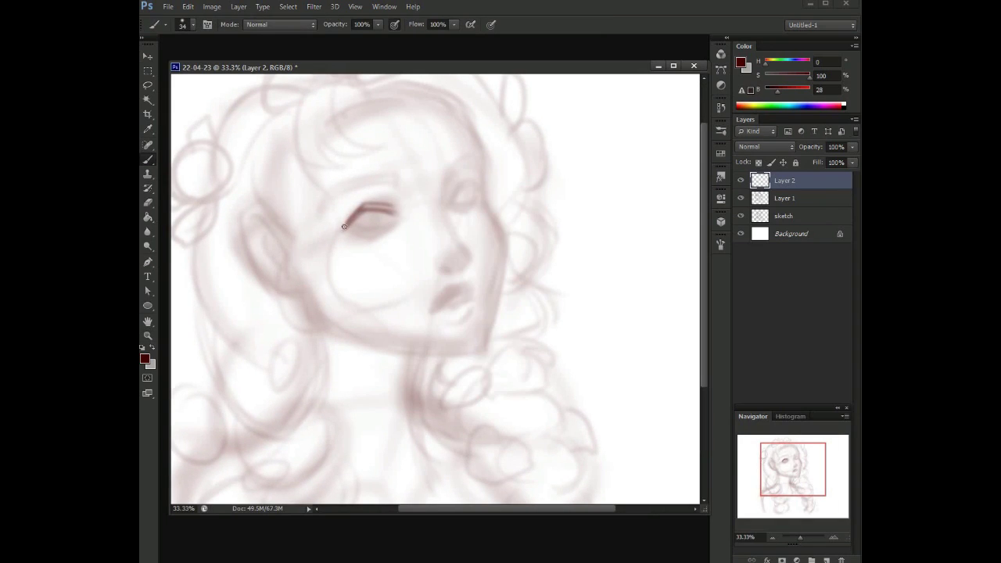
left_click_drag(394, 221, 351, 231)
- Draw the bridge and nostrils of the nose, and the lips with a curved shadow below them
left_click_drag(450, 220, 470, 259)
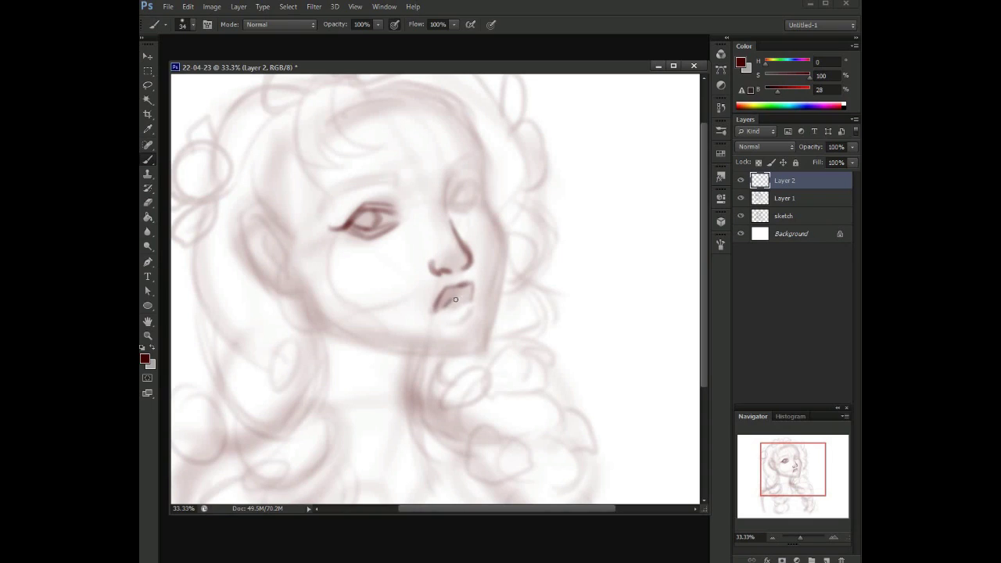
mouse_move(438, 305)
left_mouse_down()
mouse_move(466, 289)
mouse_move(484, 318)
left_mouse_up()
key("ctrl+alt+z")
key("ctrl+alt+z")
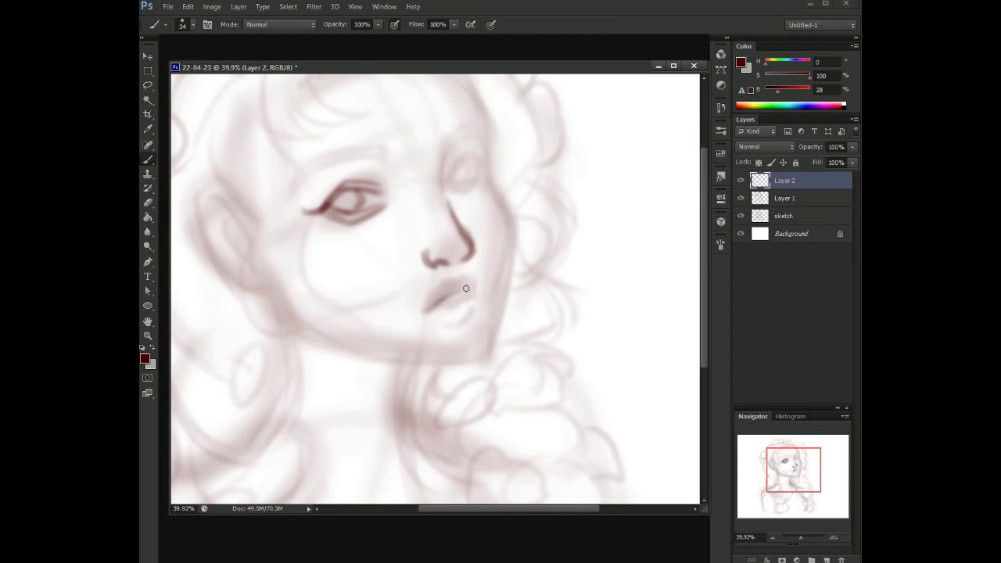
left_click_drag(448, 293, 467, 295)
left_click_drag(456, 324, 474, 313)
- Draw the far eye with its lashes and iris, and outline both eyebrows
mouse_move(465, 185)
left_mouse_down()
mouse_move(460, 193)
mouse_move(466, 168)
left_mouse_up()
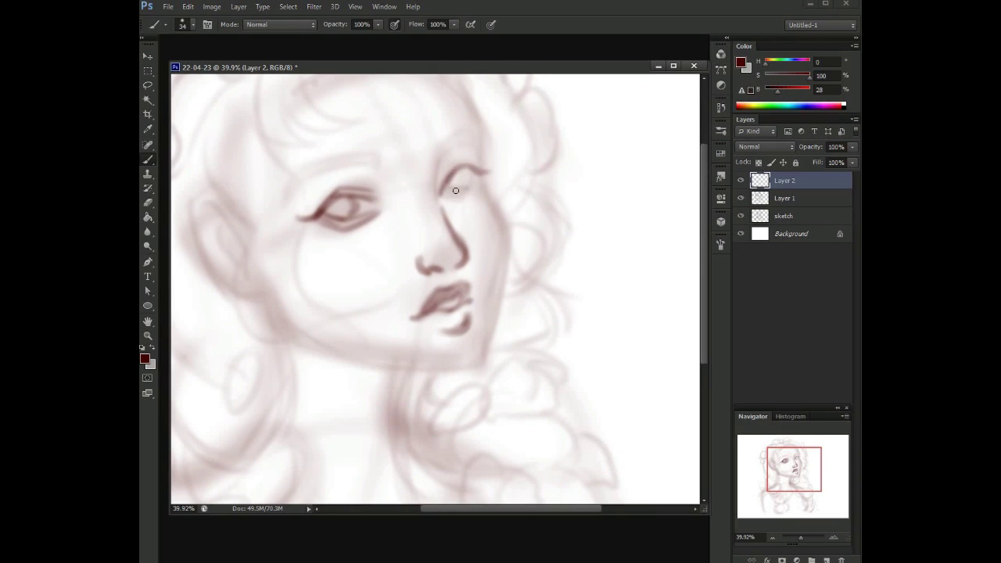
mouse_move(455, 190)
left_mouse_down()
mouse_move(473, 177)
mouse_move(464, 190)
left_mouse_up()
mouse_move(438, 159)
left_mouse_down()
mouse_move(481, 144)
mouse_move(483, 126)
left_mouse_up()
mouse_move(369, 156)
left_mouse_down()
mouse_move(291, 180)
mouse_move(285, 202)
left_mouse_up()
left_click_drag(302, 167, 381, 163)
scroll(474, 222, "up", 2)
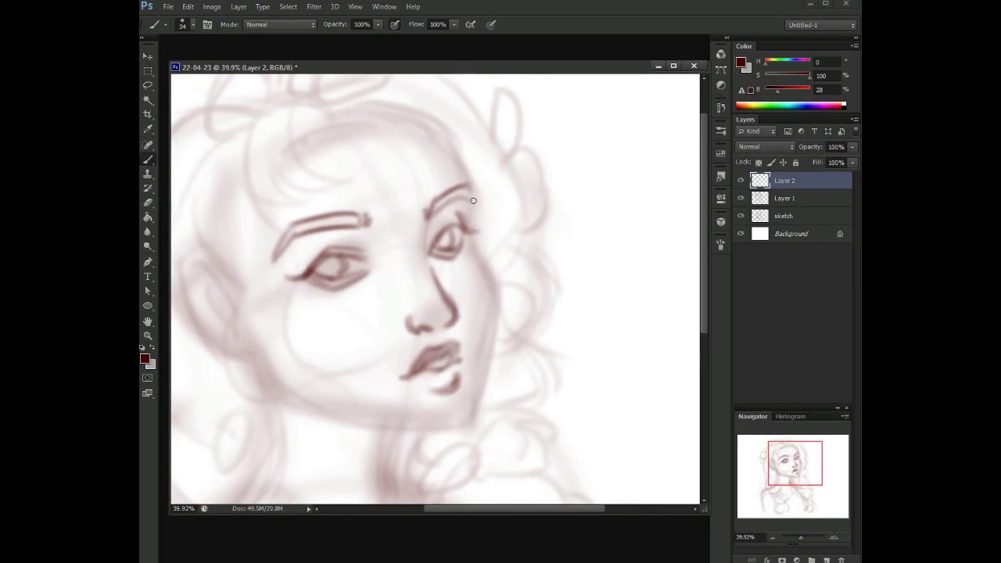
- Draw the far-side forehead contour from beside the eye up past the temple
mouse_move(473, 199)
left_mouse_down()
mouse_move(471, 258)
mouse_move(447, 137)
left_mouse_up()
scroll(430, 161, "up", 2)
mouse_move(344, 157)
left_mouse_down()
mouse_move(417, 161)
mouse_move(470, 228)
left_mouse_up()
key("ctrl+z")
key("ctrl+z")
left_click_drag(409, 141, 465, 225)
left_click_drag(337, 166, 400, 163)
key("ctrl+alt+z")
key("ctrl+alt+z")
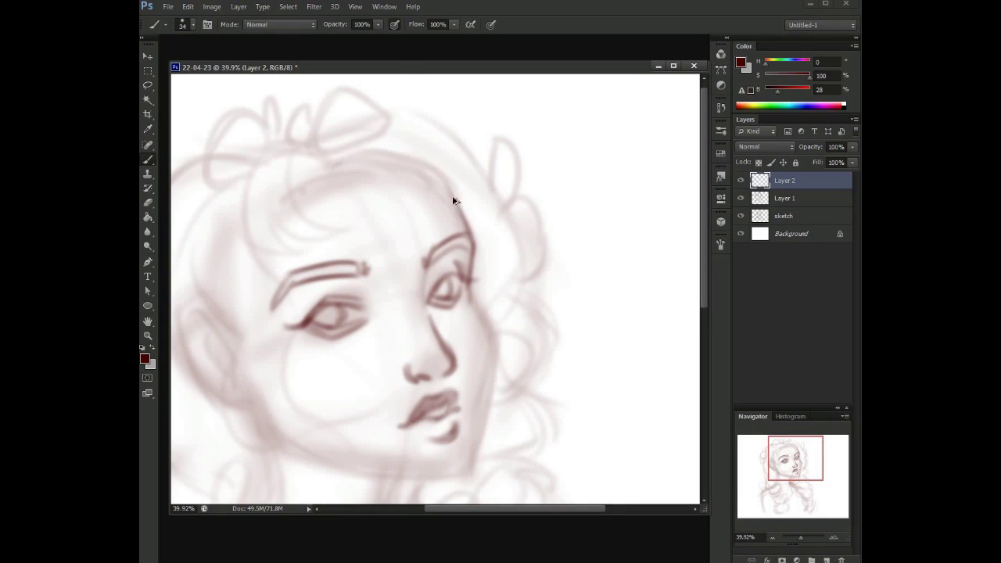
- Try extending the forehead contour in a continuous curve up to the hair parting
key("ctrl+shift+z")
mouse_move(391, 150)
left_mouse_down()
mouse_move(461, 208)
mouse_move(435, 176)
left_mouse_up()
key("ctrl+alt+z")
key("ctrl+shift+z")
key("ctrl+shift+z")
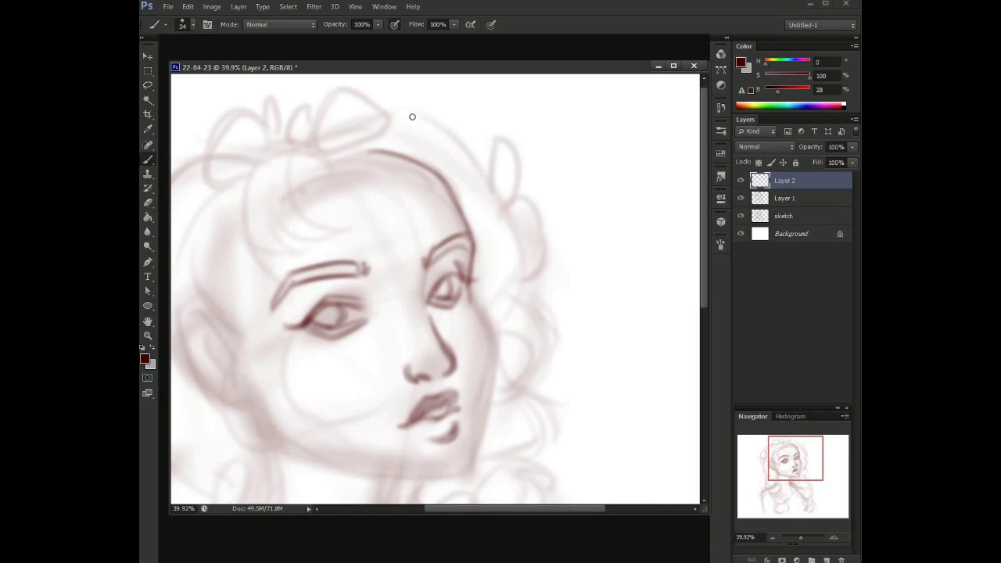
key("ctrl+alt+z")
key("ctrl+alt+z")
- Draw hair strands sweeping from the parting over the far temple and above the crown
left_click_drag(324, 167, 450, 125)
left_click_drag(375, 92, 461, 120)
key("ctrl+alt+z")
left_click_drag(372, 100, 456, 127)
mouse_move(377, 150)
left_mouse_down()
mouse_move(452, 161)
mouse_move(474, 196)
left_mouse_up()
key("ctrl+alt+z")
left_click_drag(437, 160, 395, 163)
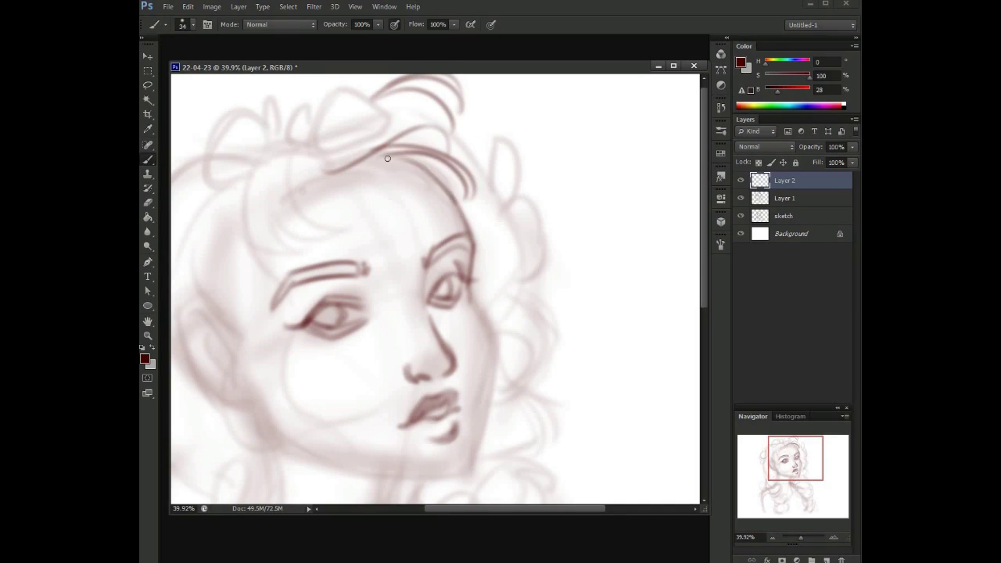
- Draw the large fringe lock curving over the near side of the forehead, with inner strands and a small curl
mouse_move(460, 178)
left_mouse_down()
mouse_move(373, 159)
mouse_move(302, 185)
mouse_move(321, 171)
mouse_move(262, 145)
mouse_move(272, 147)
mouse_move(251, 258)
left_mouse_up()
key("ctrl+alt+z")
key("ctrl+alt+z")
mouse_move(291, 147)
left_mouse_down()
mouse_move(336, 232)
mouse_move(296, 195)
left_mouse_up()
key("ctrl+alt+z")
mouse_move(348, 227)
left_mouse_down()
mouse_move(270, 211)
mouse_move(316, 253)
left_mouse_up()
key("ctrl+alt+z")
key("ctrl+alt+z")
mouse_move(282, 166)
left_mouse_down()
mouse_move(313, 244)
mouse_move(275, 184)
left_mouse_up()
left_click_drag(334, 161, 336, 169)
- Draw a rose with spiralling petals at the crown above the hair parting
mouse_move(309, 121)
left_mouse_down()
mouse_move(356, 161)
mouse_move(386, 118)
mouse_move(358, 147)
left_mouse_up()
key("ctrl+alt+z")
mouse_move(316, 104)
left_mouse_down()
mouse_move(346, 128)
mouse_move(328, 153)
mouse_move(344, 110)
mouse_move(363, 149)
mouse_move(336, 134)
mouse_move(345, 102)
mouse_move(322, 119)
mouse_move(357, 105)
mouse_move(308, 142)
left_mouse_up()
key("ctrl+alt+z")
key("ctrl+alt+z")
key("ctrl+alt+z")
key("ctrl+alt+z")
key("ctrl+alt+z")
key("ctrl+alt+z")
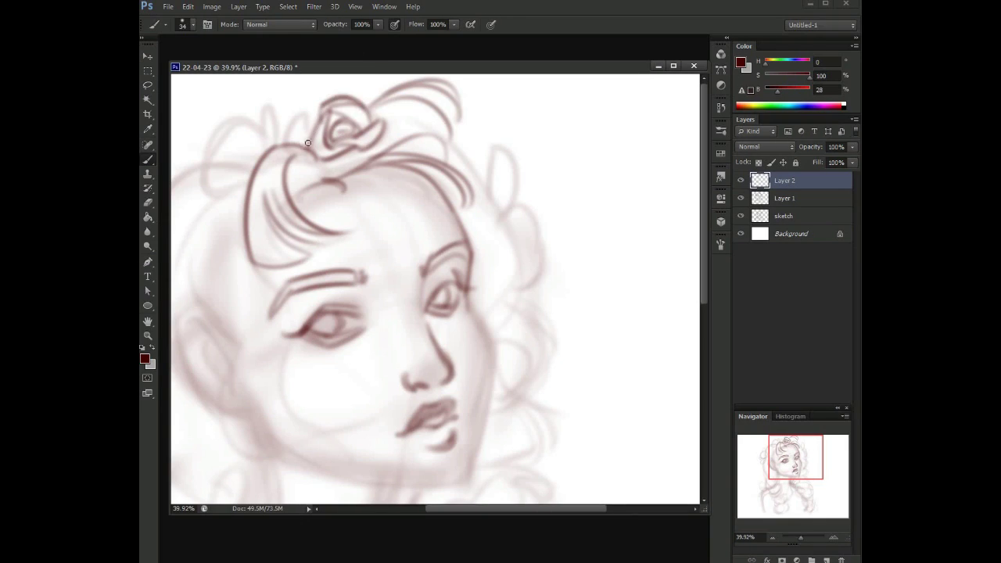
- Draw a pointed leaf beside the rose and a second rose behind the fringe lock
mouse_move(307, 100)
left_mouse_down()
mouse_move(288, 141)
mouse_move(356, 141)
left_mouse_up()
left_click_drag(255, 138, 239, 187)
key("ctrl+alt+z")
mouse_move(302, 122)
left_mouse_down()
mouse_move(249, 149)
mouse_move(239, 188)
left_mouse_up()
key("ctrl+alt+z")
key("ctrl+alt+z")
mouse_move(354, 141)
left_mouse_down()
mouse_move(313, 114)
mouse_move(291, 153)
left_mouse_up()
key("ctrl+alt+z")
key("ctrl+alt+z")
key("ctrl+alt+z")
mouse_move(348, 127)
left_mouse_down()
mouse_move(302, 188)
mouse_move(302, 161)
mouse_move(323, 143)
left_mouse_up()
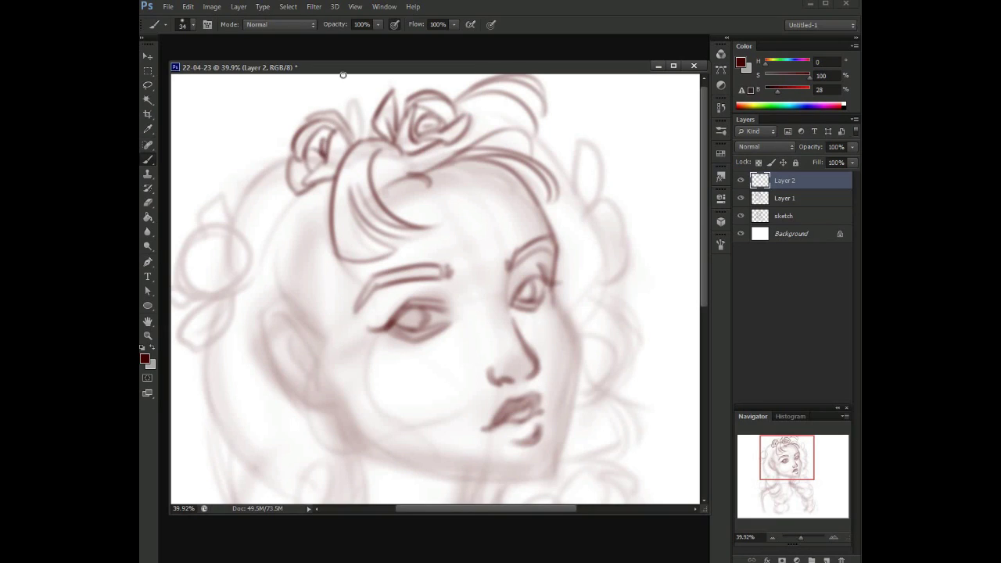
- Add small leaf strokes beneath the second rose and between the two roses
left_click_drag(319, 197, 303, 205)
left_click_drag(358, 100, 362, 138)
mouse_move(456, 239)
left_mouse_down()
mouse_move(445, 186)
mouse_move(339, 140)
left_mouse_up()
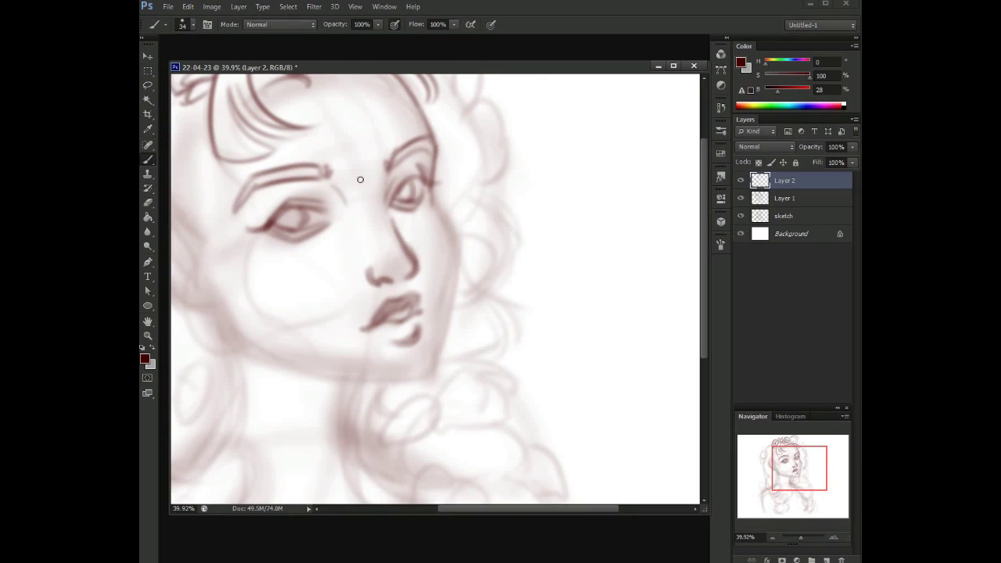
- Draw the far contour of the face from beside the far eye over the cheekbone down to the chin
mouse_move(448, 220)
left_mouse_down()
mouse_move(462, 252)
mouse_move(450, 171)
left_mouse_up()
left_click_drag(451, 171, 411, 319)
key("ctrl+z")
key("z")
mouse_move(423, 183)
left_mouse_down()
mouse_move(352, 183)
mouse_move(375, 182)
left_mouse_up()
key("b")
key("ctrl+z")
mouse_move(455, 208)
left_mouse_down()
mouse_move(451, 274)
mouse_move(431, 313)
left_mouse_up()
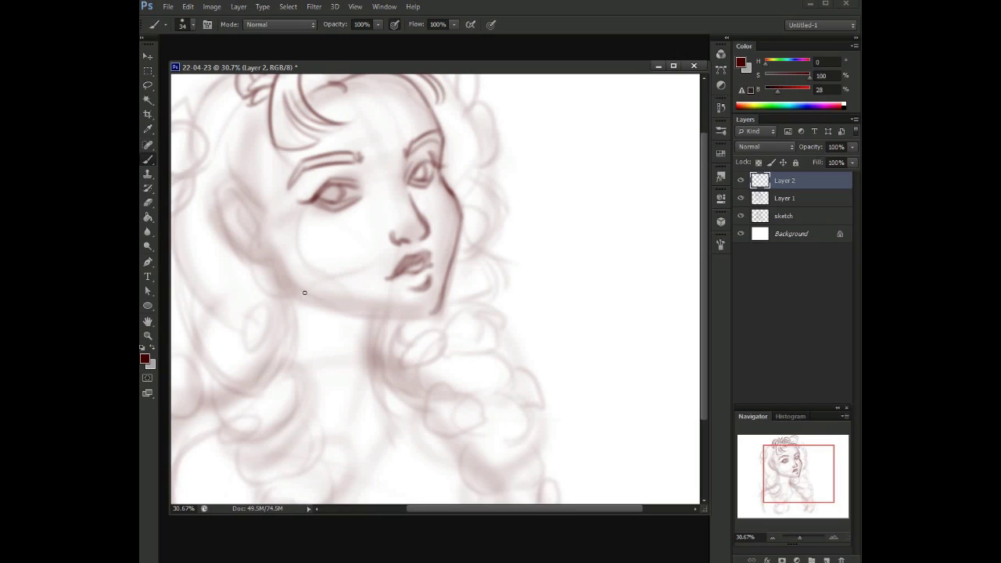
- Draw a loose curved strand down the near cheek and a wavy lock from the crown rose past the ear to the jaw
scroll(344, 265, "up", 3)
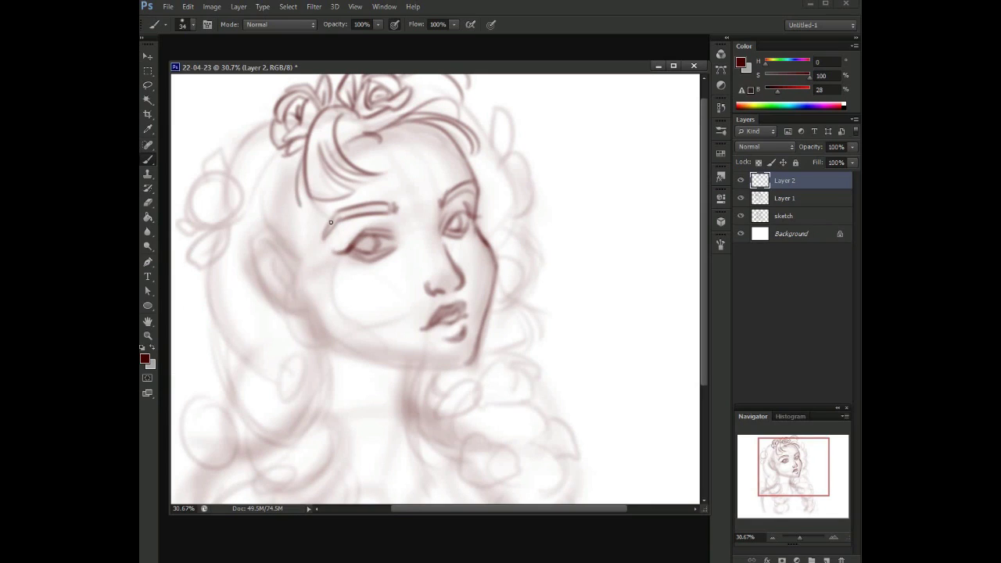
left_click_drag(347, 232, 352, 301)
key("ctrl+z")
left_click_drag(346, 233, 360, 324)
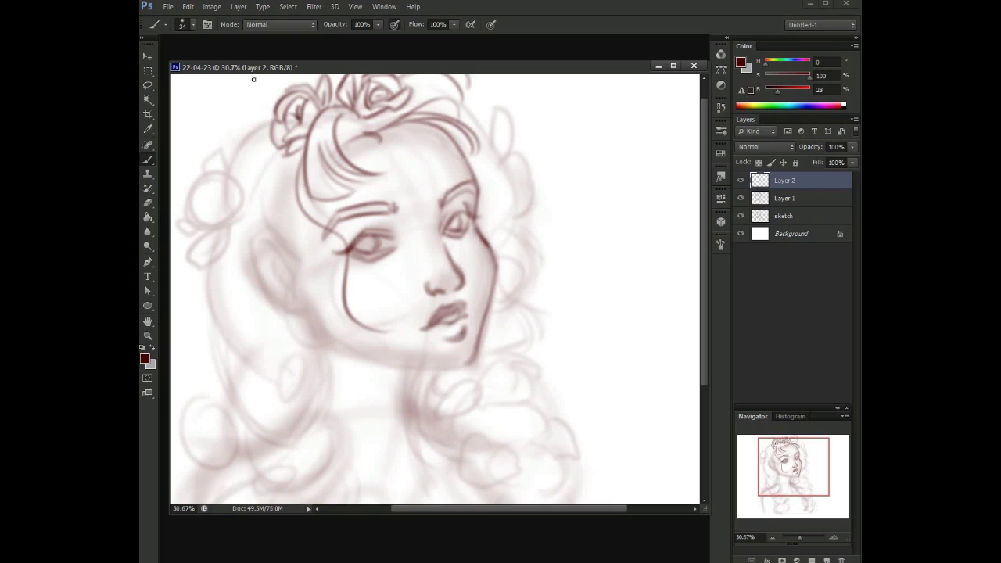
mouse_move(275, 144)
left_mouse_down()
mouse_move(264, 236)
mouse_move(309, 278)
mouse_move(338, 343)
mouse_move(309, 342)
left_mouse_up()
key("ctrl+z")
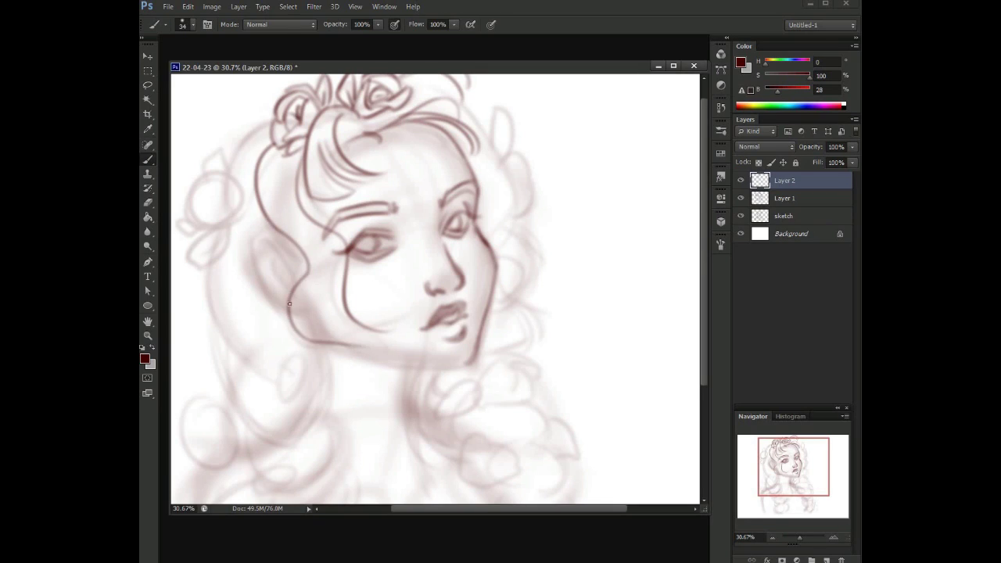
left_click_drag(312, 239, 319, 276)
key("ctrl+z")
mouse_move(309, 237)
left_mouse_down()
mouse_move(338, 310)
mouse_move(359, 325)
mouse_move(311, 240)
mouse_move(322, 296)
mouse_move(349, 336)
mouse_move(295, 313)
left_mouse_up()
key("ctrl+alt+z")
key("ctrl+alt+z")
key("ctrl+alt+z")
mouse_move(313, 266)
left_mouse_down()
mouse_move(299, 301)
mouse_move(357, 313)
left_mouse_up()
key("ctrl+alt+z")
key("ctrl+alt+z")
key("ctrl+alt+z")
mouse_move(316, 252)
left_mouse_down()
mouse_move(352, 328)
mouse_move(311, 282)
left_mouse_up()
mouse_move(394, 329)
left_mouse_down()
mouse_move(344, 319)
mouse_move(324, 298)
mouse_move(398, 280)
left_mouse_up()
key("ctrl+alt+z")
key("ctrl+alt+z")
key("ctrl+alt+z")
- Draw a small rose earring with hanging leaves at the lower end of the wavy lock near the jaw
left_click_drag(351, 197, 345, 168)
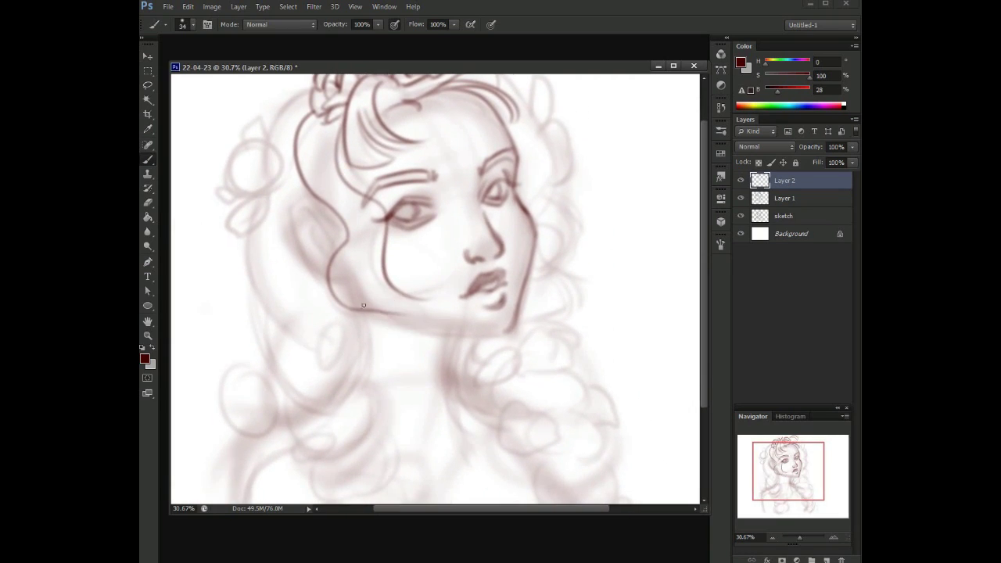
key("l")
mouse_move(394, 311)
left_mouse_down()
mouse_move(383, 332)
mouse_move(432, 350)
left_mouse_up()
key("b")
mouse_move(388, 322)
left_mouse_down()
mouse_move(419, 318)
mouse_move(424, 338)
mouse_move(399, 356)
left_mouse_up()
scroll(452, 245, "up", 2)
scroll(451, 245, "right", 1)
left_click_drag(460, 413, 493, 270)
key("ctrl+z")
mouse_move(470, 382)
left_mouse_down()
mouse_move(483, 239)
mouse_move(488, 365)
mouse_move(469, 395)
left_mouse_up()
key("ctrl+z")
key("ctrl+z")
key("ctrl+z")
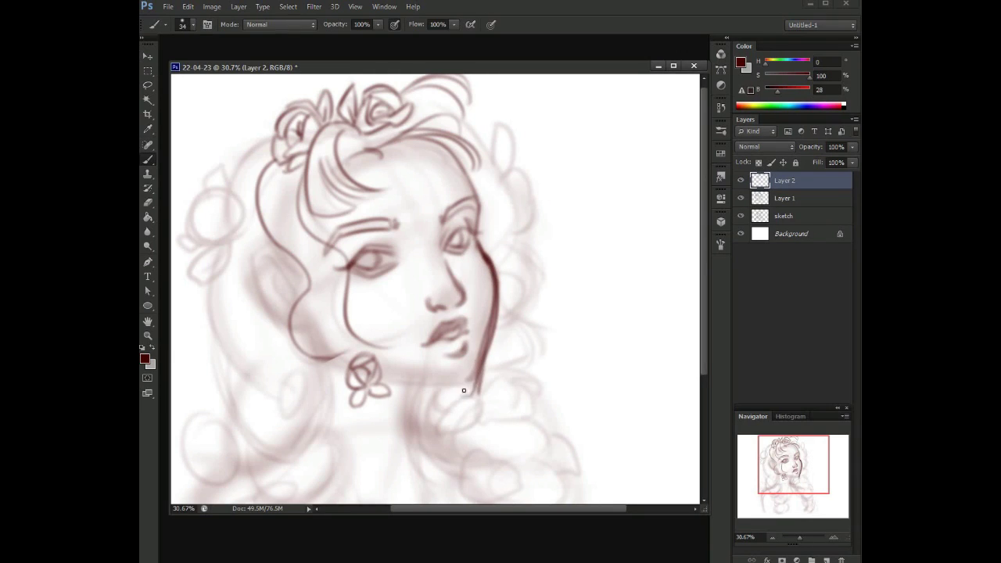
- Redraw the far cheek contour as a smoother curve from the far eye down to the chin
key("z")
left_click(499, 320)
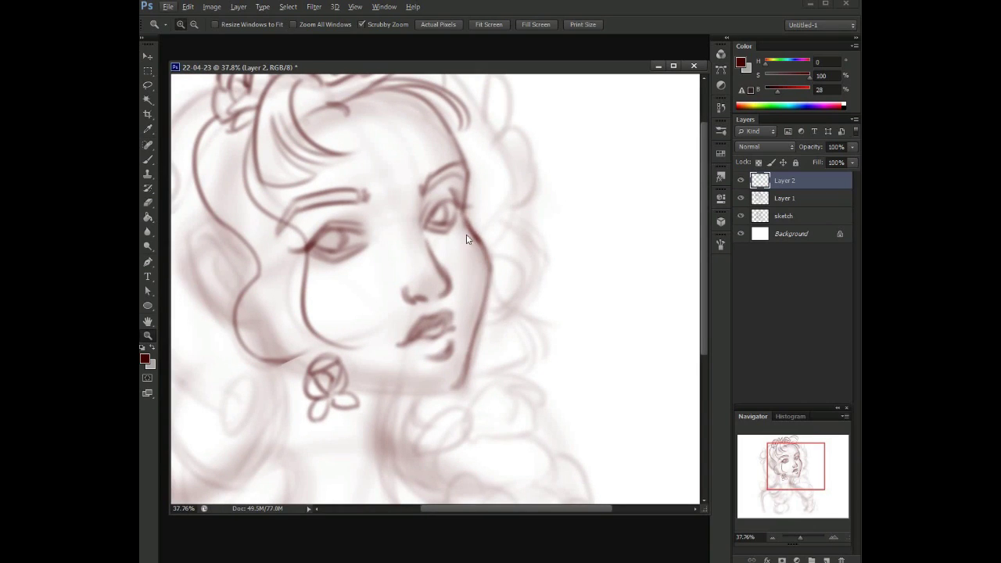
left_click(483, 209)
key("b")
left_click_drag(462, 213, 478, 467)
key("ctrl+z")
key("z")
key("b")
mouse_move(513, 181)
left_mouse_down()
mouse_move(508, 219)
mouse_move(525, 258)
mouse_move(513, 347)
left_mouse_up()
key("ctrl+z")
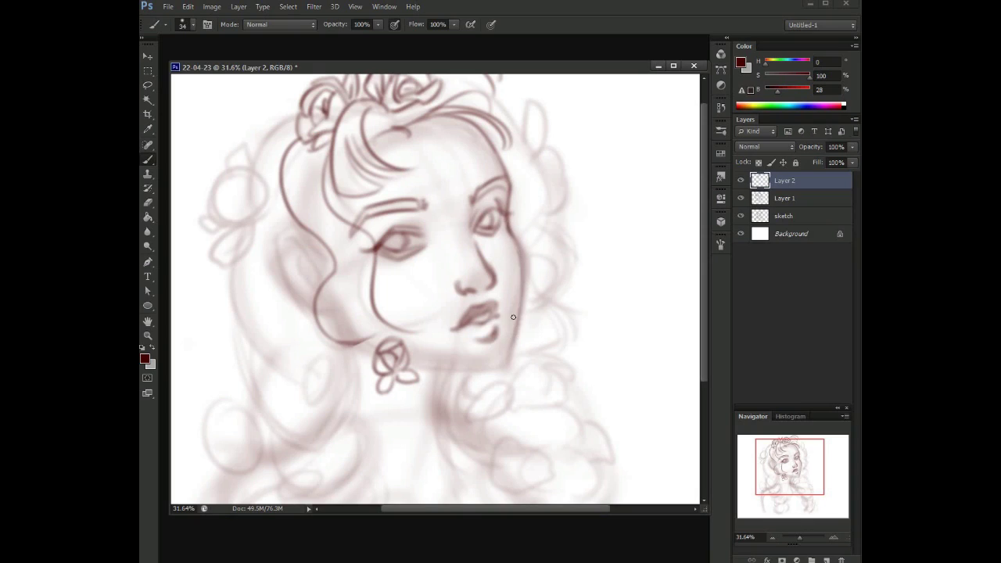
key("ctrl+z")
left_click_drag(526, 253, 509, 361)
left_click_drag(524, 282, 506, 374)
- Draw the jawline from the chin back to the rose earring, rotating the canvas for the stroke
left_click_drag(426, 376, 496, 376)
key("ctrl+z")
key("r")
mouse_move(376, 228)
left_mouse_down()
mouse_move(461, 208)
mouse_move(330, 215)
left_mouse_up()
left_click_drag(397, 389, 356, 313)
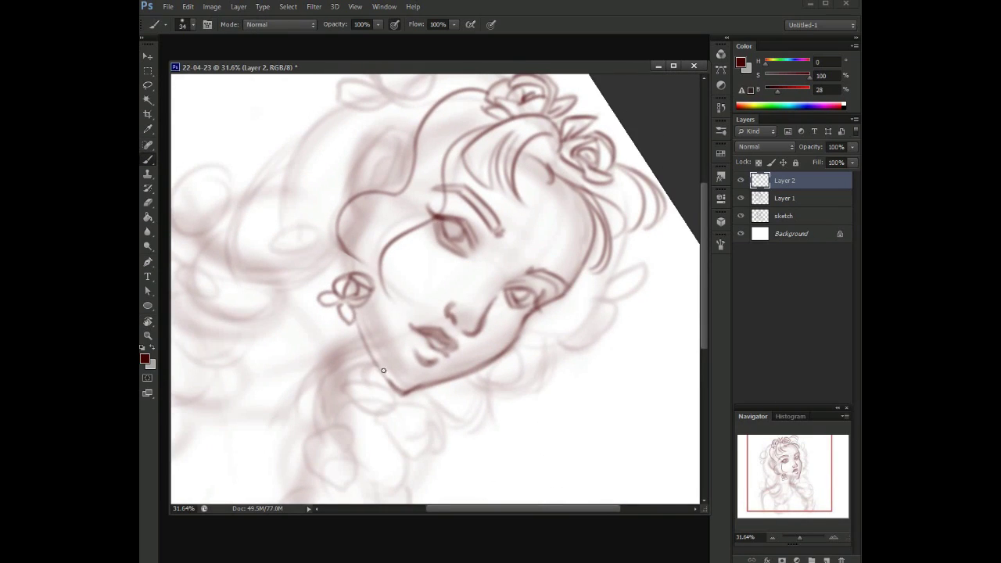
key("r")
key("Escape")
- Draw leaves and curved hair strokes along the far side of the head behind the forehead
left_click_drag(452, 381, 508, 354)
key("z")
mouse_move(540, 308)
left_mouse_down()
mouse_move(487, 246)
mouse_move(508, 99)
mouse_move(535, 192)
left_mouse_up()
key("b")
key("ctrl+z")
mouse_move(521, 149)
left_mouse_down()
mouse_move(515, 121)
mouse_move(522, 154)
left_mouse_up()
mouse_move(497, 117)
left_mouse_down()
mouse_move(545, 135)
mouse_move(532, 111)
mouse_move(530, 151)
mouse_move(547, 193)
mouse_move(546, 169)
mouse_move(529, 216)
left_mouse_up()
key("ctrl+z")
key("ctrl+z")
- Draw wavy locks beside the far cheek with a loose flyaway strand curling outward below them
mouse_move(544, 176)
left_mouse_down()
mouse_move(518, 207)
mouse_move(557, 263)
left_mouse_up()
key("ctrl+z")
mouse_move(519, 210)
left_mouse_down()
mouse_move(555, 226)
mouse_move(538, 264)
mouse_move(524, 257)
left_mouse_up()
mouse_move(577, 277)
left_mouse_down()
mouse_move(539, 271)
mouse_move(597, 295)
left_mouse_up()
mouse_move(548, 277)
left_mouse_down()
mouse_move(556, 307)
mouse_move(545, 299)
left_mouse_up()
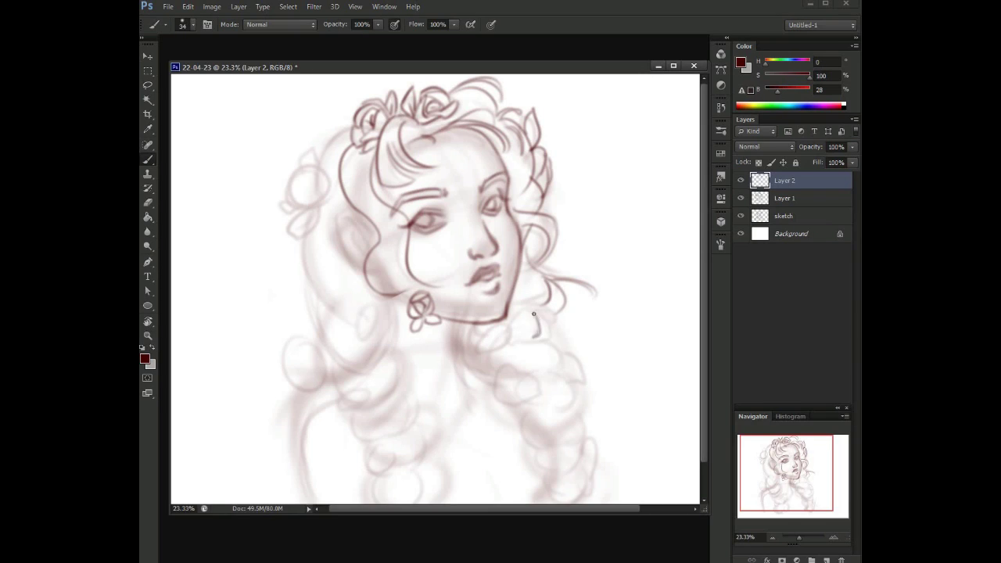
- Draw the outer petals of a rose at the top of the far braid, beside the chin
mouse_move(517, 315)
left_mouse_down()
mouse_move(505, 342)
mouse_move(536, 335)
mouse_move(526, 325)
left_mouse_up()
key("ctrl+alt+z")
key("ctrl+alt+z")
key("ctrl+alt+z")
left_click_drag(431, 375, 477, 336)
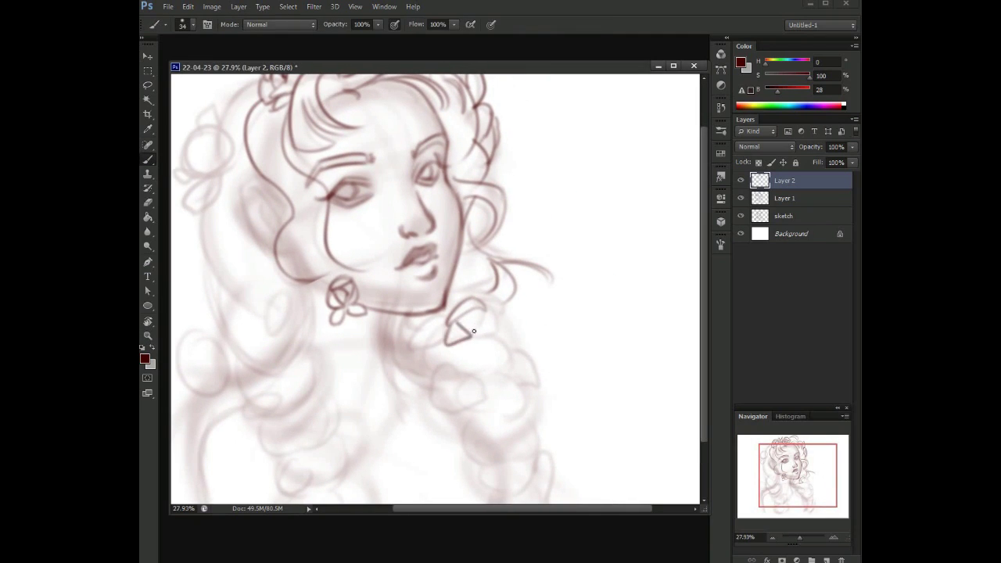
scroll(481, 328, "up", 3)
scroll(485, 330, "up", 1)
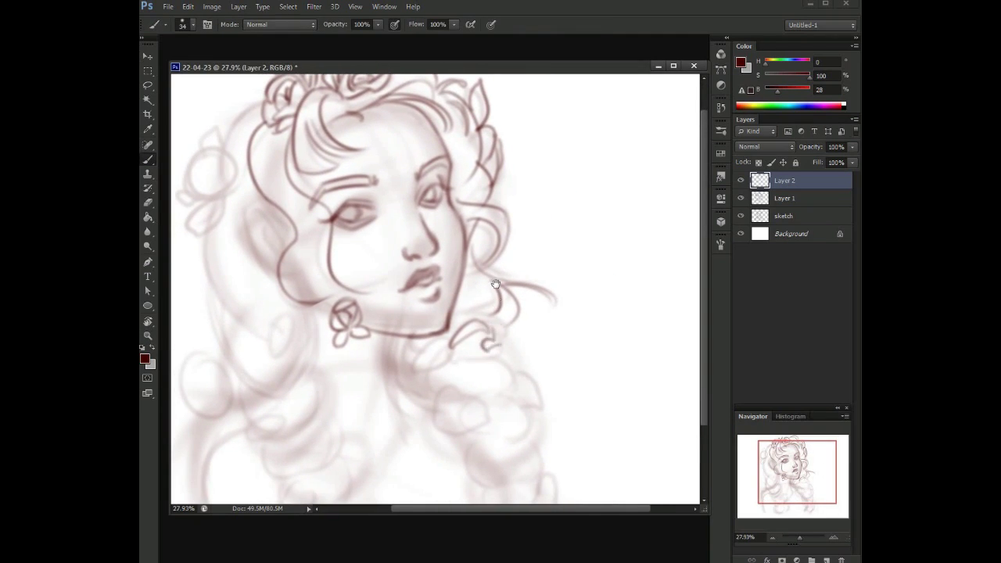
scroll(484, 330, "up", 4)
mouse_move(469, 373)
left_mouse_down()
mouse_move(457, 396)
mouse_move(481, 390)
mouse_move(493, 366)
mouse_move(490, 392)
mouse_move(499, 395)
mouse_move(496, 368)
mouse_move(509, 376)
mouse_move(478, 372)
mouse_move(479, 383)
mouse_move(480, 369)
mouse_move(470, 387)
mouse_move(495, 375)
mouse_move(490, 363)
mouse_move(505, 385)
mouse_move(490, 359)
left_mouse_up()
key("ctrl+alt+z")
key("ctrl+alt+z")
key("ctrl+alt+z")
key("ctrl+alt+z")
key("ctrl+alt+z")
key("shift+ctrl+z")
key("shift+ctrl+z")
key("ctrl+alt+z")
key("ctrl+alt+z")
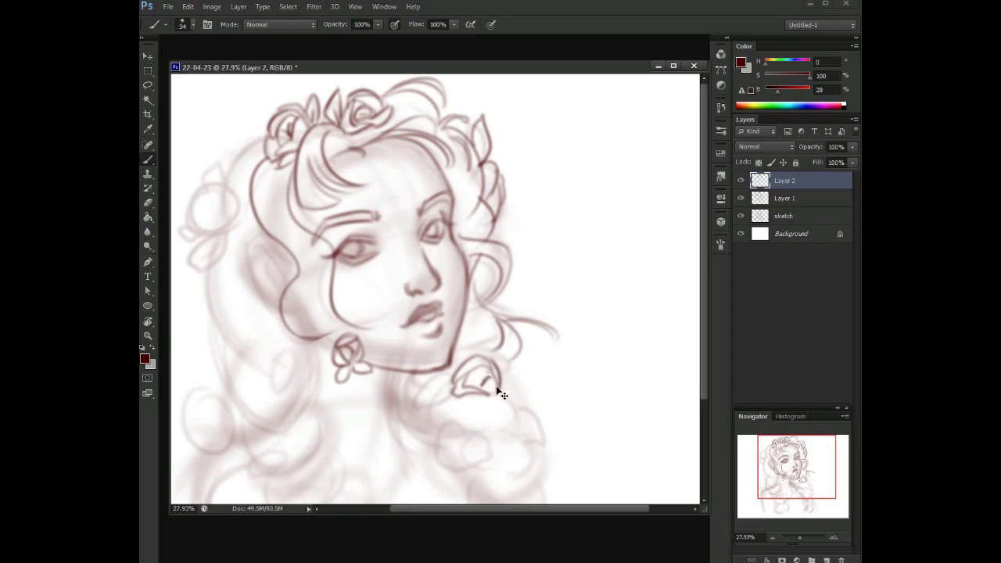
- Draw the inner petals of the rose beside the chin
left_click_drag(485, 383, 477, 376)
key("ctrl+z")
key("ctrl+z")
mouse_move(494, 377)
left_mouse_down()
mouse_move(480, 384)
mouse_move(491, 391)
mouse_move(473, 381)
mouse_move(483, 358)
left_mouse_up()
key("ctrl+z")
key("ctrl+z")
key("ctrl+z")
key("ctrl+z")
key("ctrl+z")
key("ctrl+z")
mouse_move(468, 365)
left_mouse_down()
mouse_move(488, 397)
mouse_move(481, 405)
left_mouse_up()
key("ctrl+alt+z")
key("ctrl+alt+z")
- Add a rounded leaf and a small leaf under the chin, and a pointed leaf above the braid's rose
left_click_drag(416, 407, 470, 374)
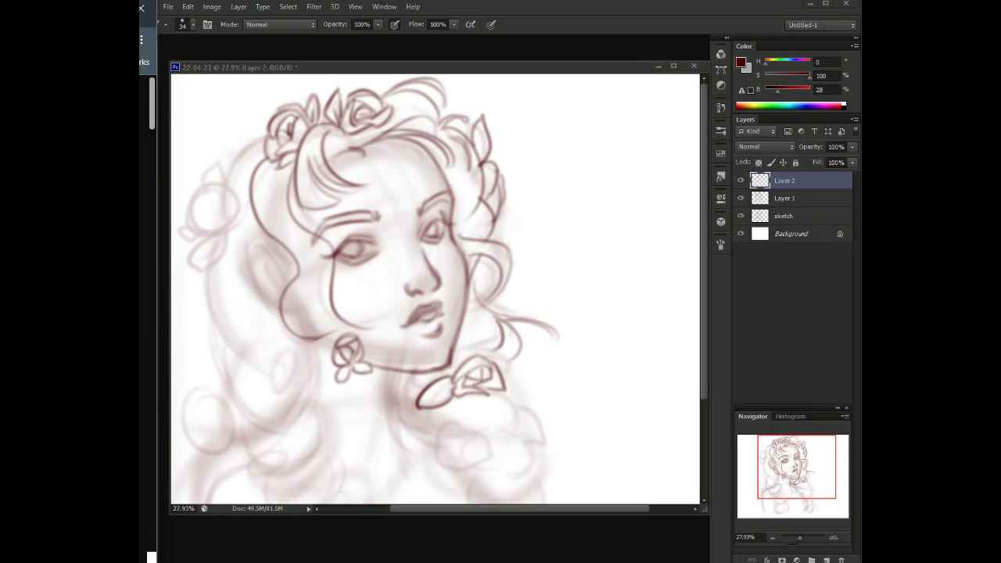
mouse_move(487, 379)
left_mouse_down()
mouse_move(500, 380)
mouse_move(475, 348)
left_mouse_up()
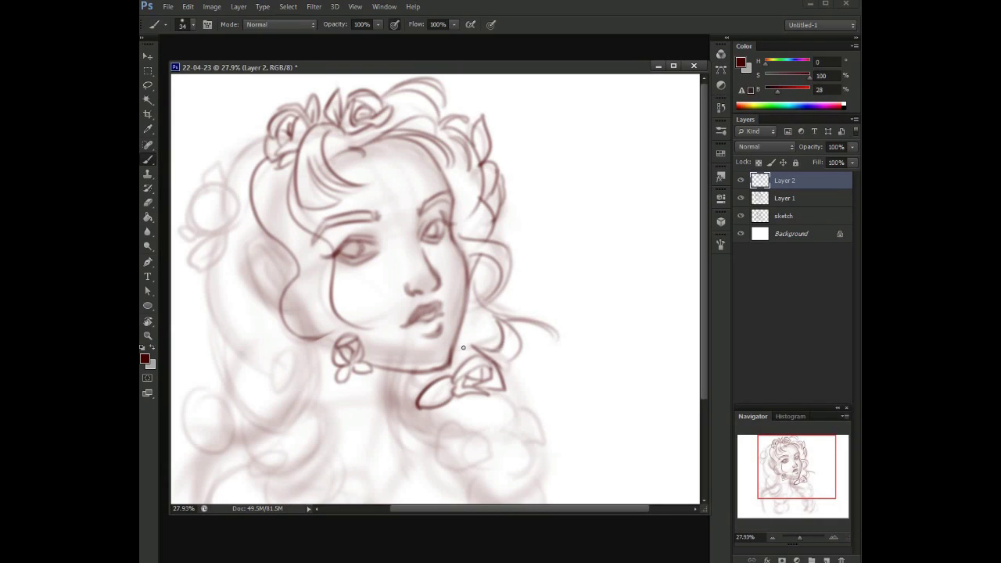
scroll(418, 350, "down", 3)
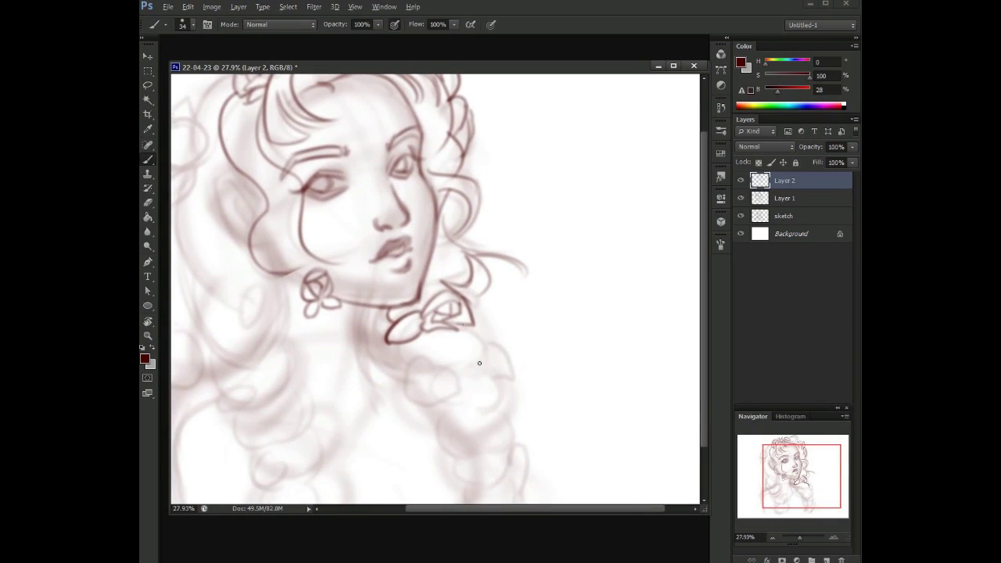
scroll(453, 306, "down", 2)
mouse_move(453, 305)
left_mouse_down()
mouse_move(496, 335)
mouse_move(491, 367)
left_mouse_up()
key("ctrl+z")
mouse_move(453, 338)
left_mouse_down()
mouse_move(448, 368)
mouse_move(497, 374)
mouse_move(516, 403)
mouse_move(450, 377)
mouse_move(504, 383)
left_mouse_up()
key("ctrl+z")
key("ctrl+z")
key("ctrl+alt+z")
key("ctrl+alt+z")
left_click_drag(435, 346, 486, 343)
key("ctrl+z")
key("ctrl+z")
key("ctrl+z")
- Outline the plump overlapping sections of the far braid below the rose
mouse_move(452, 303)
left_mouse_down()
mouse_move(501, 316)
mouse_move(483, 374)
left_mouse_up()
mouse_move(455, 341)
left_mouse_down()
mouse_move(488, 388)
mouse_move(502, 361)
mouse_move(505, 396)
left_mouse_up()
mouse_move(515, 358)
left_mouse_down()
mouse_move(518, 394)
mouse_move(492, 434)
left_mouse_up()
left_click_drag(442, 372, 452, 423)
- Draw a second rose with layered petals on the inner edge of the far braid
scroll(453, 320, "up", 1)
mouse_move(407, 343)
left_mouse_down()
mouse_move(452, 344)
mouse_move(408, 358)
mouse_move(426, 336)
mouse_move(413, 344)
mouse_move(457, 336)
left_mouse_up()
key("ctrl+alt+z")
key("ctrl+alt+z")
mouse_move(405, 348)
left_mouse_down()
mouse_move(456, 348)
mouse_move(440, 348)
left_mouse_up()
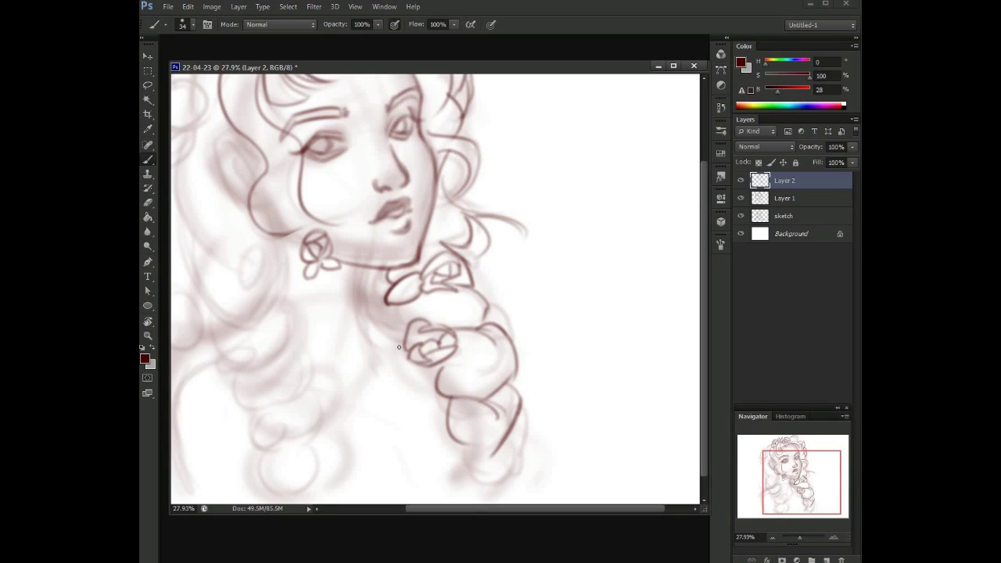
- Close the inner edge of the braid's upper section and add pointed leaves on the braid's outer side
left_click_drag(450, 309, 468, 324)
mouse_move(491, 312)
left_mouse_down()
mouse_move(505, 302)
mouse_move(512, 332)
mouse_move(535, 339)
mouse_move(535, 357)
left_mouse_up()
key("ctrl+alt+z")
- Draw the neck line below the jaw and a lock looping from under the chin to the braid's second rose
scroll(499, 310, "down", 1)
scroll(499, 310, "right", 1)
scroll(487, 420, "up", 1)
scroll(487, 420, "down", 1)
scroll(485, 338, "up", 1)
scroll(485, 337, "left", 2)
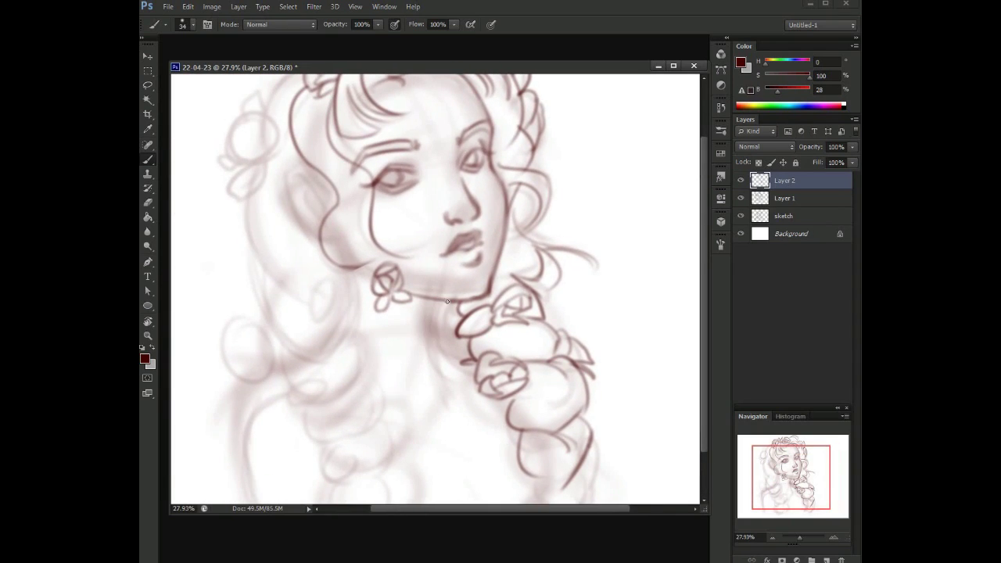
mouse_move(436, 306)
left_mouse_down()
mouse_move(429, 405)
mouse_move(418, 300)
left_mouse_up()
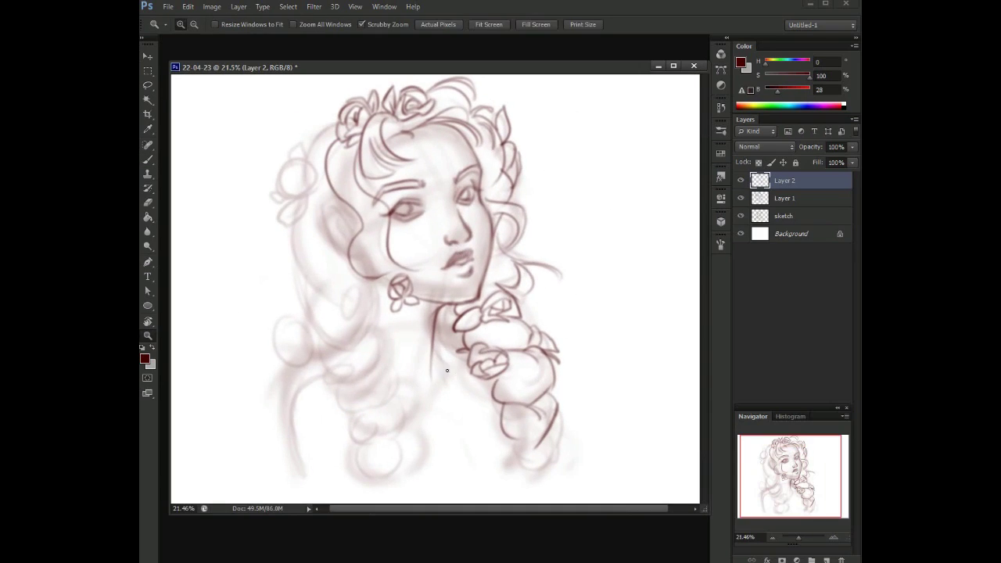
left_click_drag(435, 338, 466, 370)
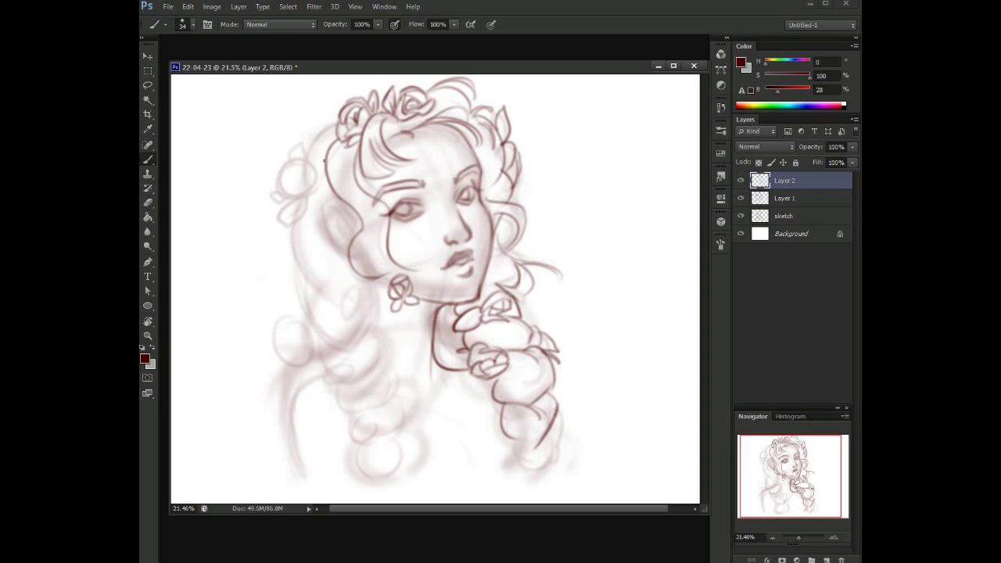
- Outline the back of the hair from the crown rose down, with a curved lock bulging outward behind the ear
left_click_drag(338, 120, 300, 150)
mouse_move(290, 240)
left_mouse_down()
mouse_move(274, 269)
mouse_move(305, 308)
left_mouse_up()
key("ctrl+z")
key("ctrl+z")
key("ctrl+z")
key("ctrl+z")
key("ctrl+z")
- Draw the gathered hair below the ear as rounded overlapping locks leading into the near braid
mouse_move(295, 247)
left_mouse_down()
mouse_move(302, 312)
mouse_move(347, 316)
left_mouse_up()
key("ctrl+z")
mouse_move(302, 286)
left_mouse_down()
mouse_move(312, 337)
mouse_move(357, 341)
left_mouse_up()
left_click_drag(384, 310, 366, 290)
key("ctrl+z")
key("ctrl+z")
key("ctrl+z")
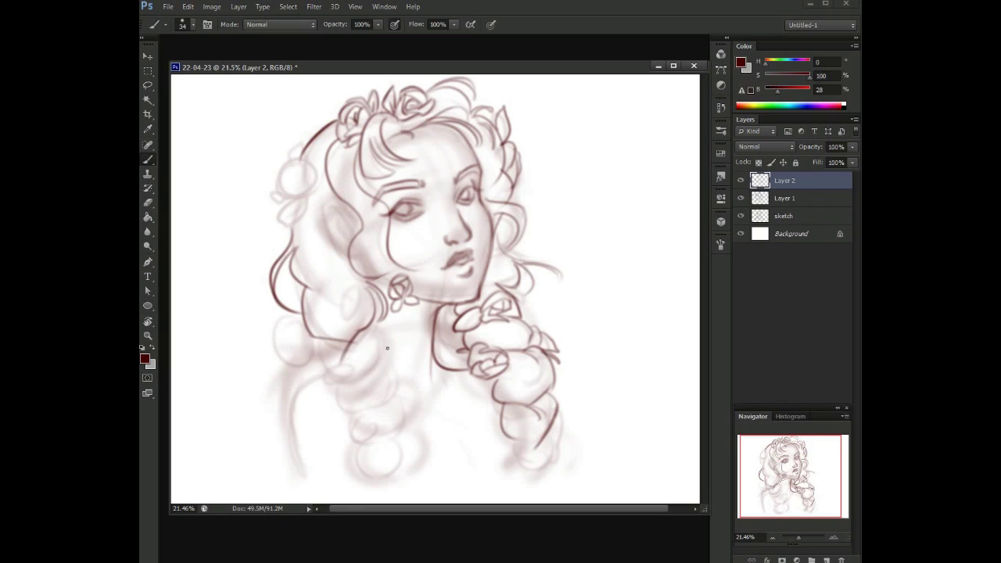
- Undo the last lock strokes below the ear and redraw the rounded lock's inner edge
key("ctrl+alt+z")
key("ctrl+alt+z")
key("ctrl+alt+z")
mouse_move(383, 288)
left_mouse_down()
mouse_move(318, 361)
mouse_move(327, 355)
left_mouse_up()
key("ctrl+z")
key("ctrl+z")
key("ctrl+z")
key("ctrl+alt+z")
key("ctrl+alt+z")
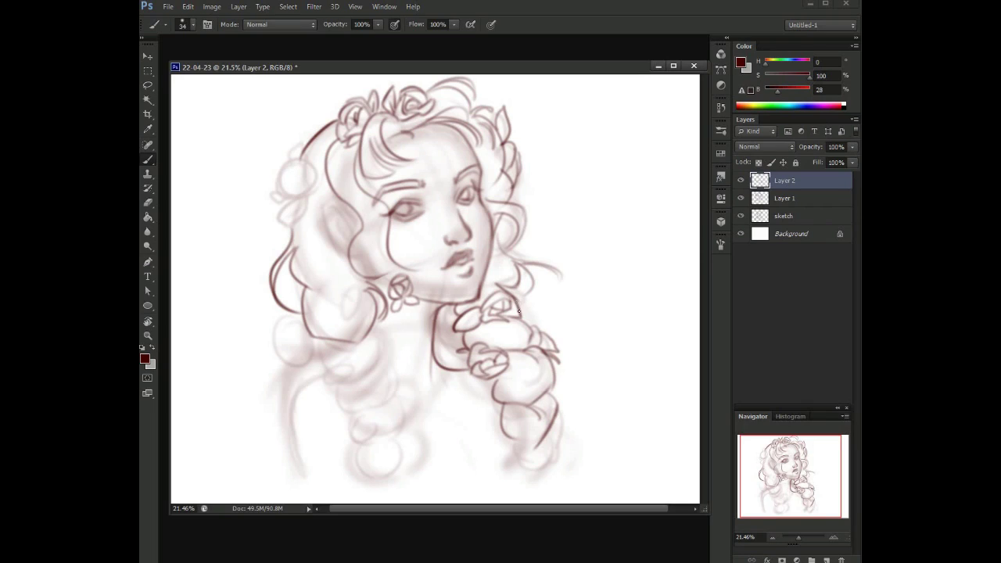
- Darken the top petals of the far braid's upper rose and draw a small flower centre beneath the rounded lock
left_click_drag(497, 301, 521, 300)
mouse_move(343, 351)
left_mouse_down()
mouse_move(323, 365)
mouse_move(342, 351)
left_mouse_up()
key("ctrl+z")
key("ctrl+z")
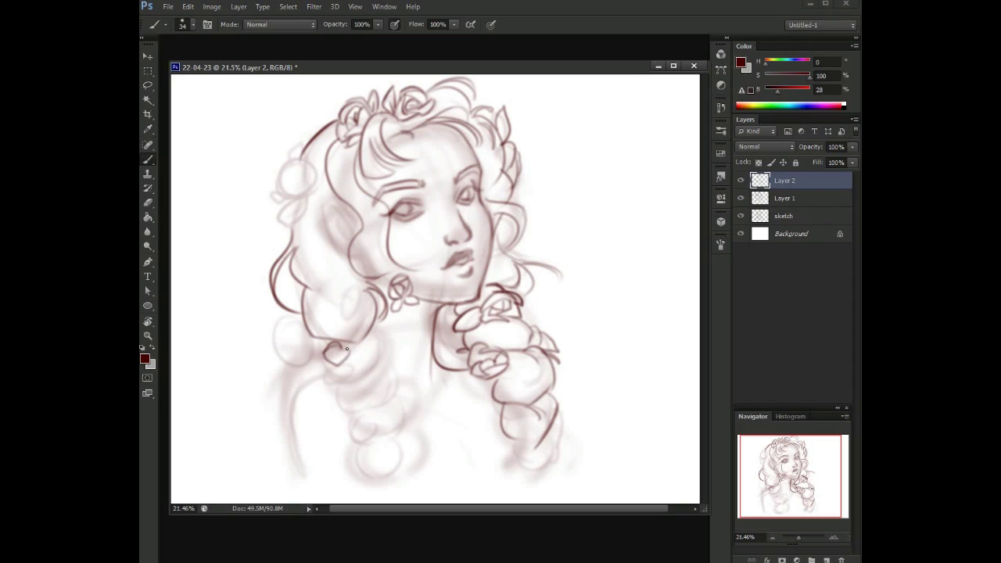
key("ctrl+z")
left_click_drag(345, 350, 341, 356)
left_click(338, 362, "ctrl")
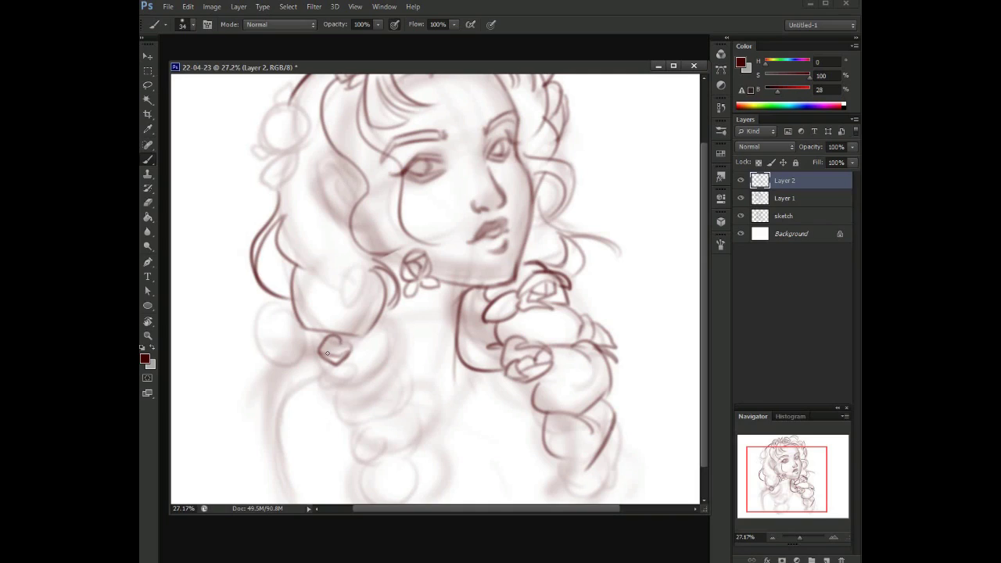
- Surround the flower centre below the ear lock with short petals and long pointed leaves reaching up and down
left_click_drag(327, 332, 344, 339)
mouse_move(340, 307)
left_mouse_down()
mouse_move(340, 341)
mouse_move(319, 338)
mouse_move(316, 356)
left_mouse_up()
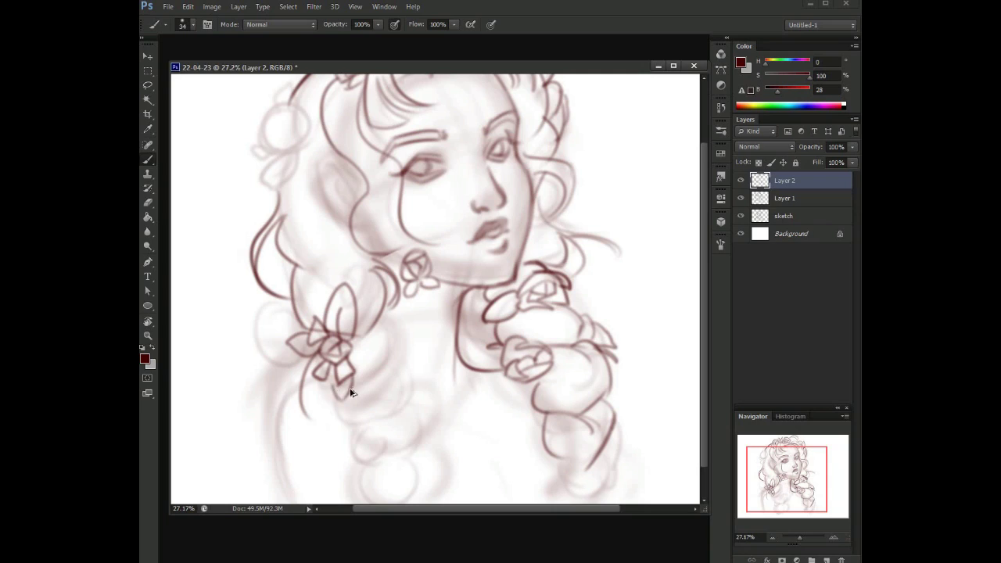
left_click_drag(300, 414, 343, 398)
- Draw a rose with small leaves above the shoulder, on the outer side of the leafy flower
mouse_move(290, 313)
left_mouse_down()
mouse_move(317, 316)
mouse_move(286, 313)
mouse_move(299, 312)
left_mouse_up()
key("ctrl+z")
key("ctrl+z")
key("ctrl+z")
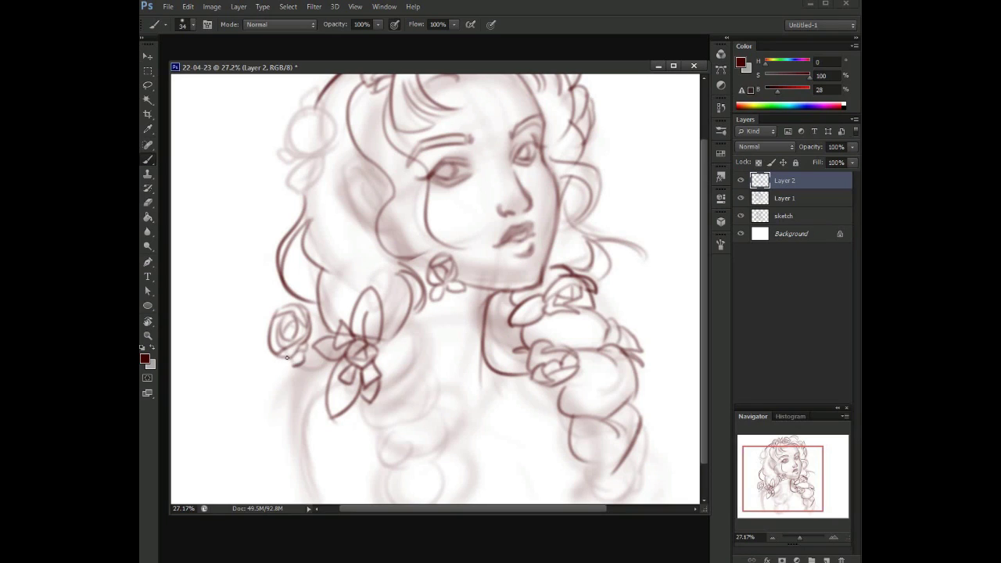
left_click_drag(284, 368, 278, 389)
key("z")
left_click_drag(318, 280, 348, 301)
key("b")
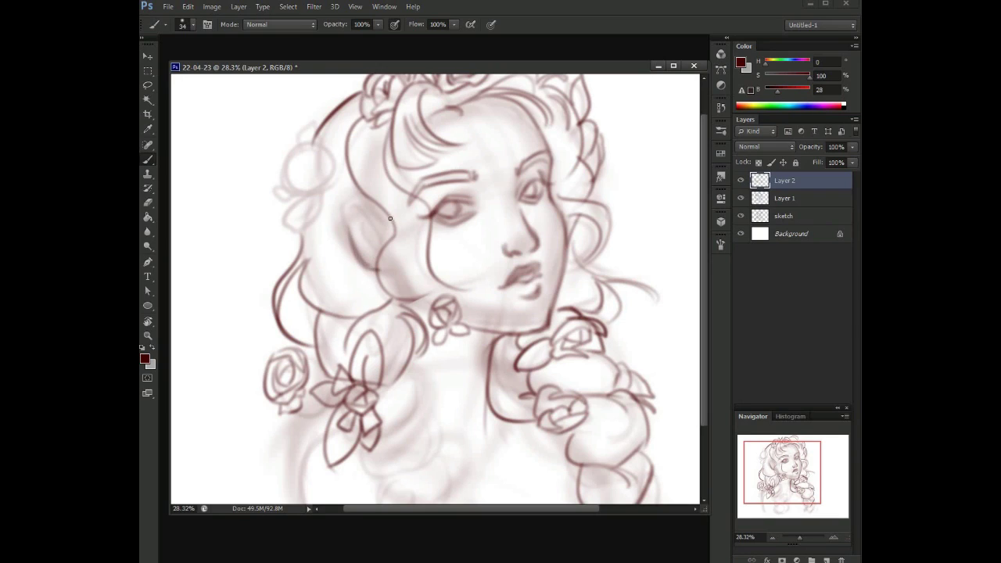
mouse_move(348, 241)
left_mouse_down()
mouse_move(384, 223)
mouse_move(350, 268)
left_mouse_up()
key("ctrl+z")
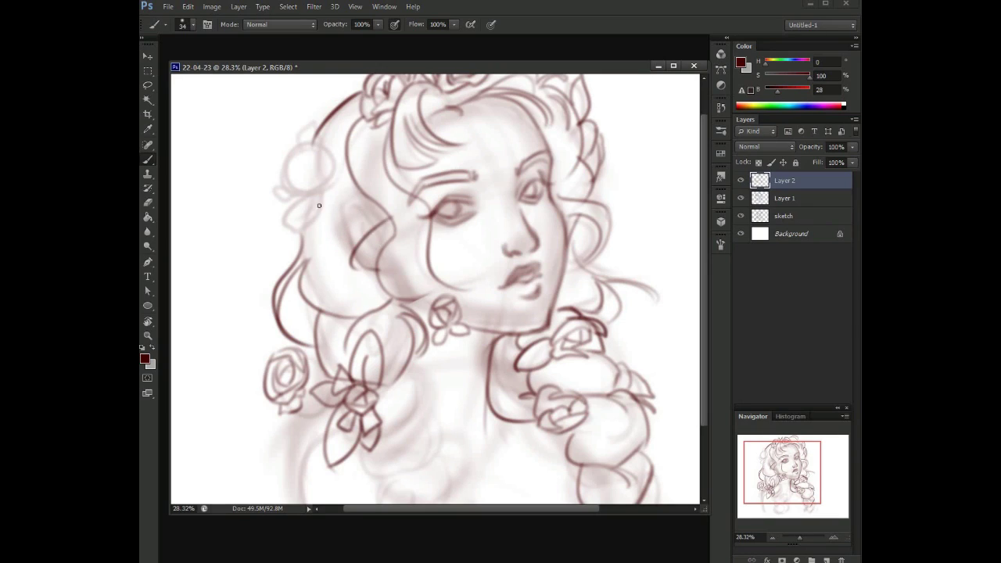
left_click_drag(345, 194, 355, 266)
key("ctrl+z")
key("ctrl+alt+z")
key("ctrl+z")
mouse_move(346, 141)
left_mouse_down()
mouse_move(354, 233)
mouse_move(343, 270)
left_mouse_up()
key("ctrl+z")
- Draw the ear's inner folds and a curved strand sweeping from the ear back into the hair
scroll(342, 264, "up", 2)
key("z")
left_click_drag(344, 258, 375, 249)
key("b")
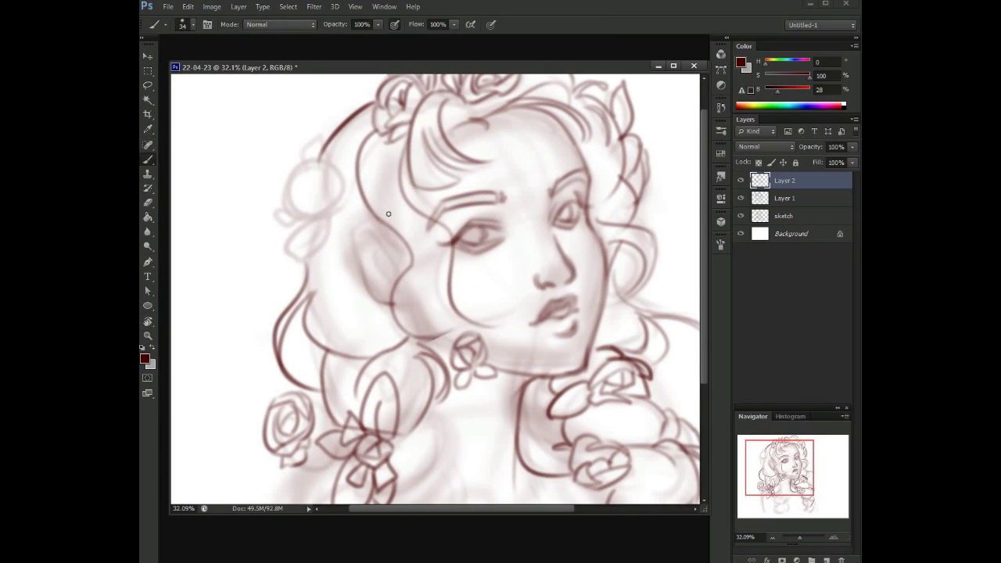
mouse_move(348, 288)
left_mouse_down()
mouse_move(371, 211)
mouse_move(347, 325)
left_mouse_up()
key("ctrl+z")
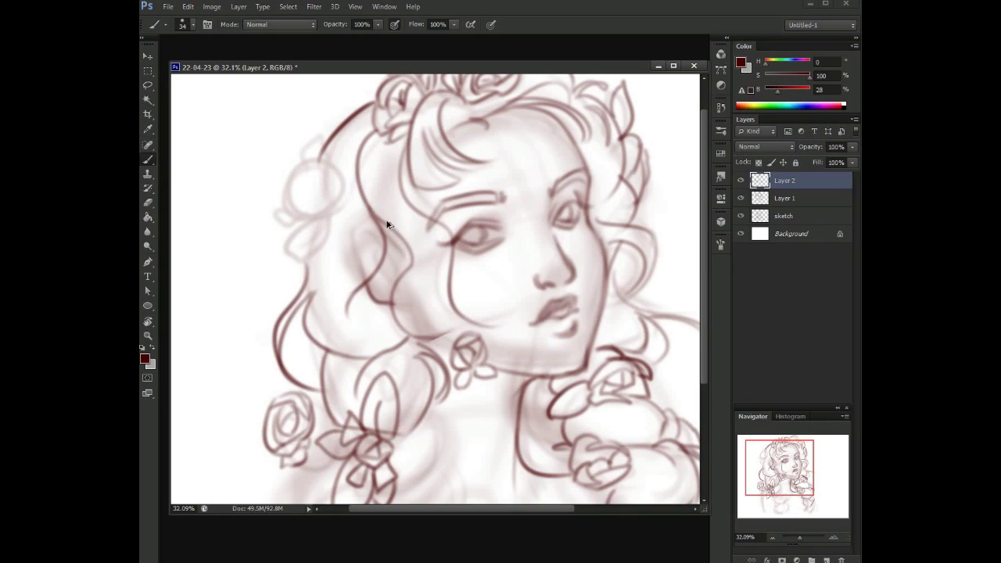
key("ctrl+z")
left_click_drag(391, 227, 347, 323)
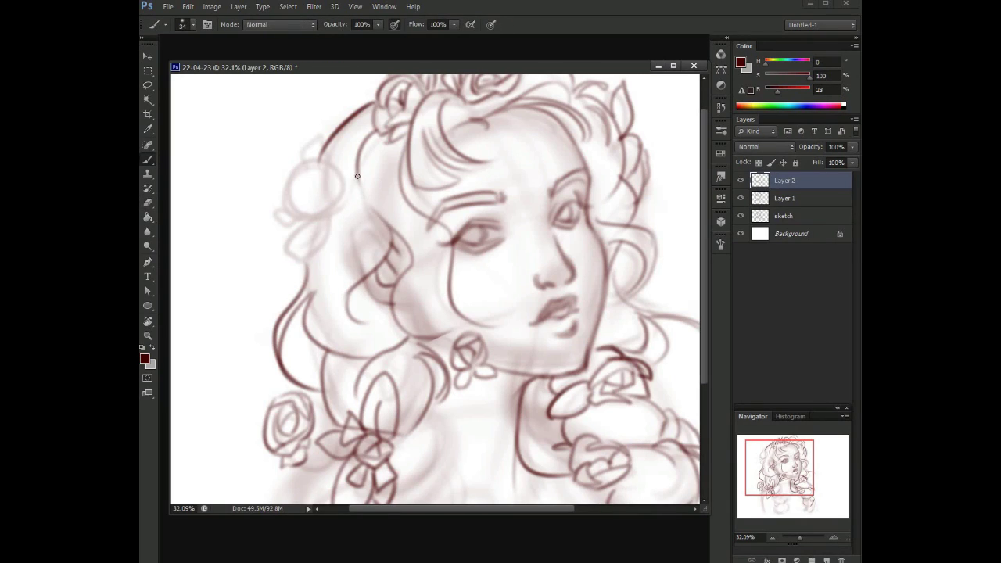
- Draw a rose with leaves at the back of the head and a rounded lock behind the crown rose
mouse_move(320, 167)
left_mouse_down()
mouse_move(306, 218)
mouse_move(332, 197)
mouse_move(301, 204)
mouse_move(309, 178)
mouse_move(331, 196)
mouse_move(302, 189)
left_mouse_up()
mouse_move(303, 194)
left_mouse_down()
mouse_move(321, 179)
mouse_move(317, 166)
left_mouse_up()
mouse_move(287, 225)
left_mouse_down()
mouse_move(282, 213)
mouse_move(291, 265)
mouse_move(334, 235)
left_mouse_up()
key("ctrl+z")
left_click_drag(368, 205, 321, 248)
left_click_drag(369, 103, 303, 127)
left_click_drag(371, 115, 291, 163)
key("z")
mouse_move(382, 195)
left_mouse_down()
mouse_move(344, 196)
mouse_move(382, 196)
mouse_move(421, 106)
left_mouse_up()
key("b")
mouse_move(336, 248)
left_mouse_down()
mouse_move(367, 320)
mouse_move(334, 260)
mouse_move(392, 288)
left_mouse_up()
key("ctrl+z")
key("ctrl+z")
mouse_move(338, 258)
left_mouse_down()
mouse_move(379, 232)
mouse_move(351, 258)
mouse_move(389, 292)
mouse_move(356, 229)
mouse_move(350, 300)
left_mouse_up()
key("ctrl+z")
key("ctrl+z")
key("ctrl+z")
key("ctrl+z")
- Outline the near braid's upper section beside the leafy flower with a curved strand bulging toward the neck
left_click_drag(360, 233, 347, 313)
left_click_drag(338, 247, 391, 227)
key("ctrl+z")
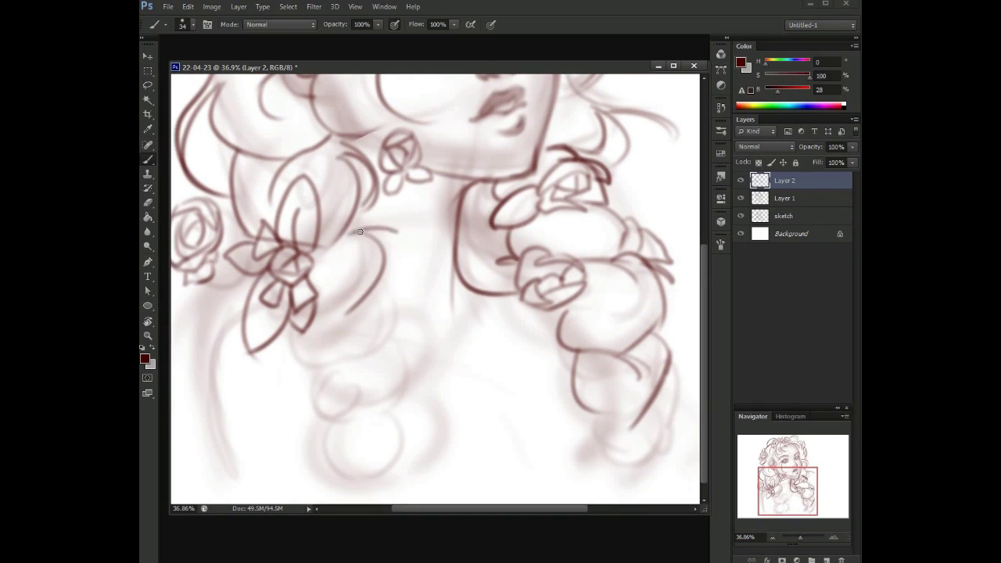
left_click_drag(373, 303, 382, 285)
key("ctrl+z")
- Draw a small rose with leaves on the near braid's lower part and a short curved edge beneath the leafy flower
mouse_move(336, 348)
left_mouse_down()
mouse_move(309, 344)
mouse_move(348, 342)
mouse_move(362, 368)
mouse_move(385, 367)
left_mouse_up()
key("ctrl+z")
key("ctrl+z")
mouse_move(366, 359)
left_mouse_down()
mouse_move(336, 373)
mouse_move(342, 387)
mouse_move(333, 386)
mouse_move(346, 381)
mouse_move(332, 393)
mouse_move(383, 390)
left_mouse_up()
mouse_move(288, 330)
left_mouse_down()
mouse_move(372, 273)
mouse_move(337, 335)
left_mouse_up()
key("ctrl+z")
left_click_drag(314, 324, 294, 364)
key("ctrl+z")
- Lasso the near braid's small rose, move it up along the braid and rotate it by -22 degrees
key("l")
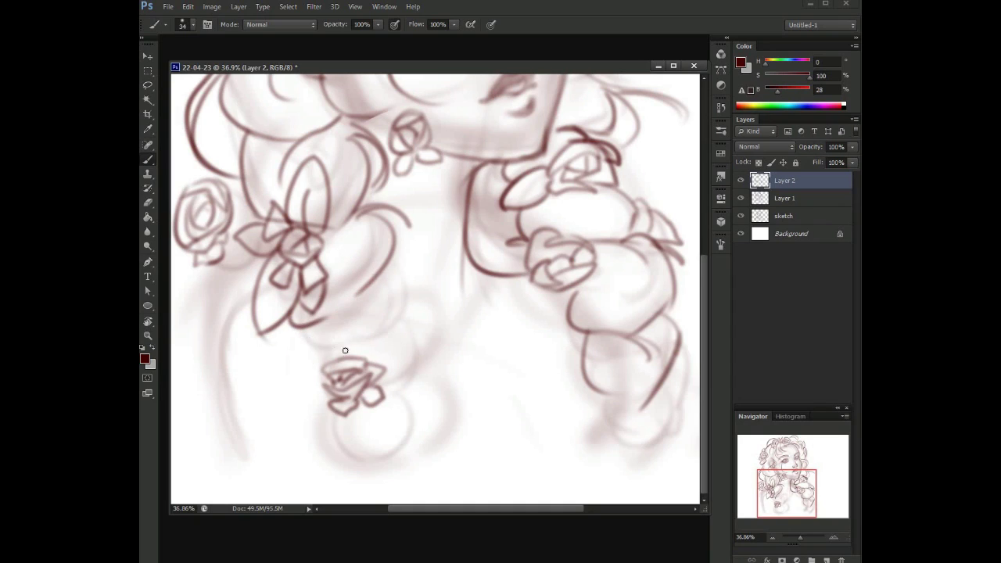
mouse_move(402, 365)
left_mouse_down()
mouse_move(352, 358)
mouse_move(343, 328)
left_mouse_up()
key("ctrl+d")
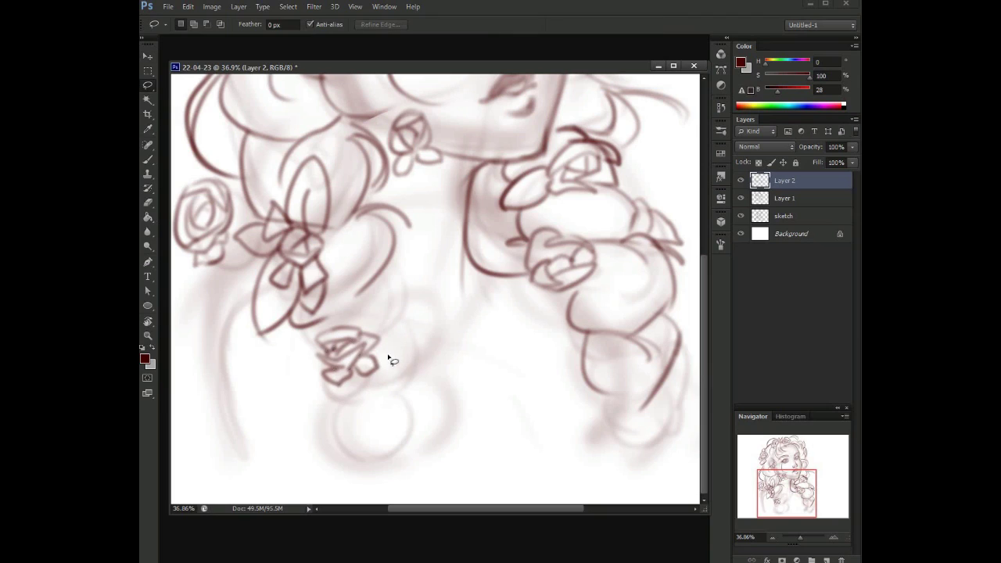
left_click_drag(299, 371, 303, 374)
right_click(357, 358)
left_click(402, 227)
left_click_drag(479, 400, 458, 416)
mouse_move(464, 191)
left_mouse_down()
mouse_move(391, 321)
mouse_move(447, 230)
left_mouse_up()
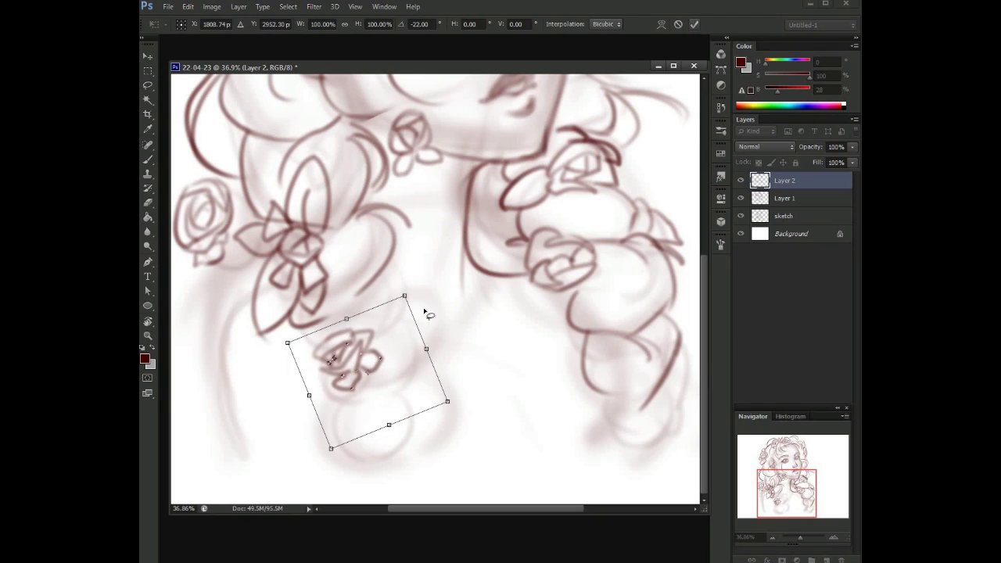
key("Return")
- Outline the near braid's rounded sections around the small rose and taper the inner edge below it
key("b")
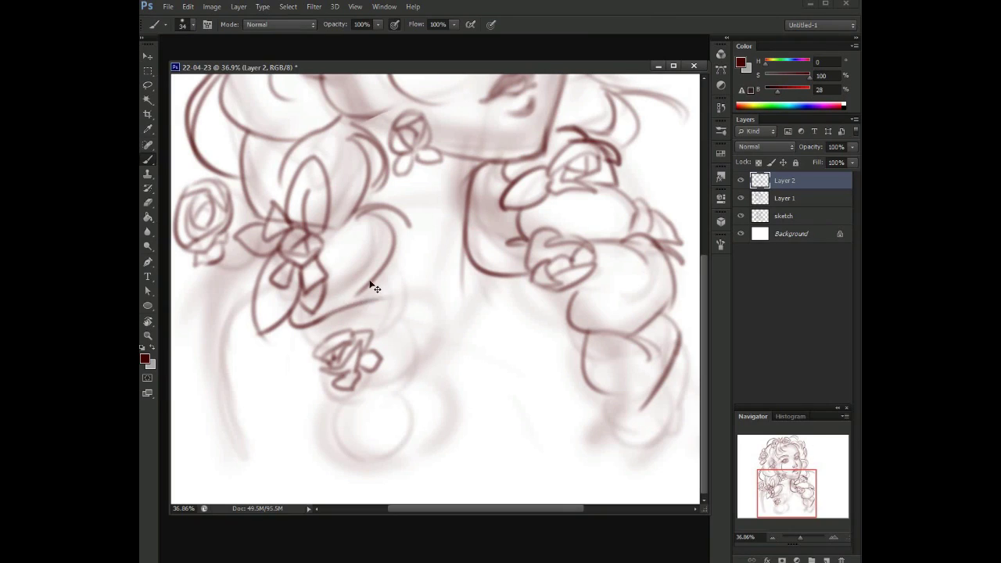
left_click_drag(369, 302, 313, 323)
key("ctrl+z")
mouse_move(363, 294)
left_mouse_down()
mouse_move(305, 331)
mouse_move(313, 379)
left_mouse_up()
mouse_move(390, 265)
left_mouse_down()
mouse_move(395, 313)
mouse_move(379, 347)
mouse_move(401, 389)
left_mouse_up()
left_click_drag(321, 377, 360, 404)
mouse_move(336, 456)
left_mouse_down()
mouse_move(352, 436)
mouse_move(358, 457)
mouse_move(359, 441)
left_mouse_up()
key("ctrl+z")
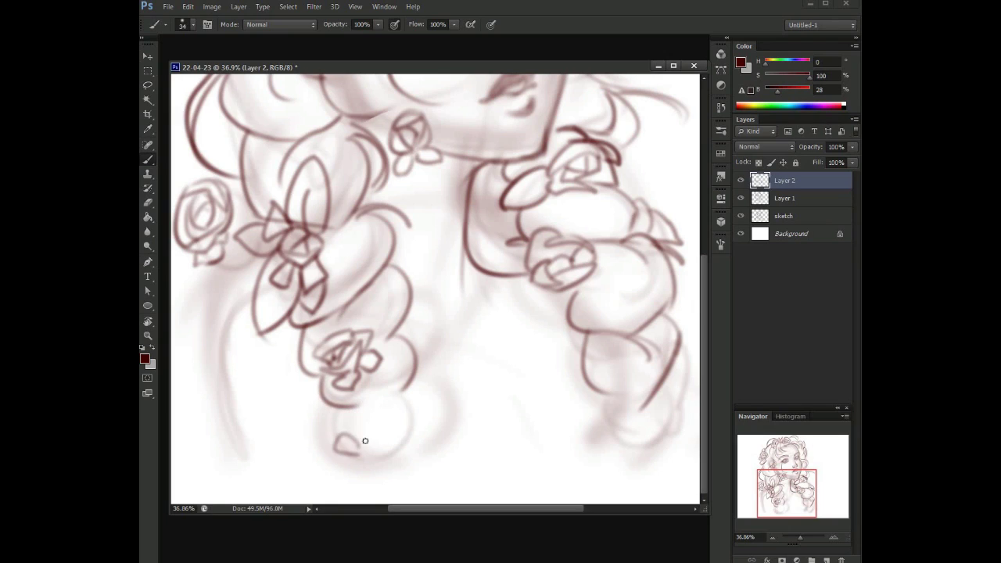
key("ctrl+z")
left_click_drag(414, 371, 374, 432)
left_click_drag(406, 313, 418, 313)
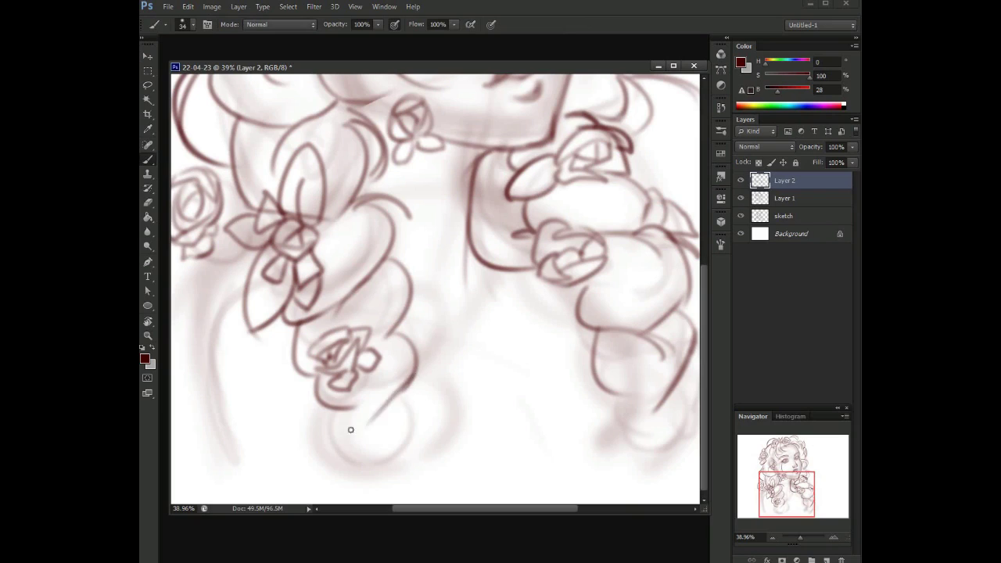
- Draw the shoulder and upper arm curve beside the near braid and a short collarbone line from its inner edge
key("z")
mouse_move(446, 383)
left_mouse_down()
mouse_move(453, 431)
mouse_move(286, 417)
left_mouse_up()
key("b")
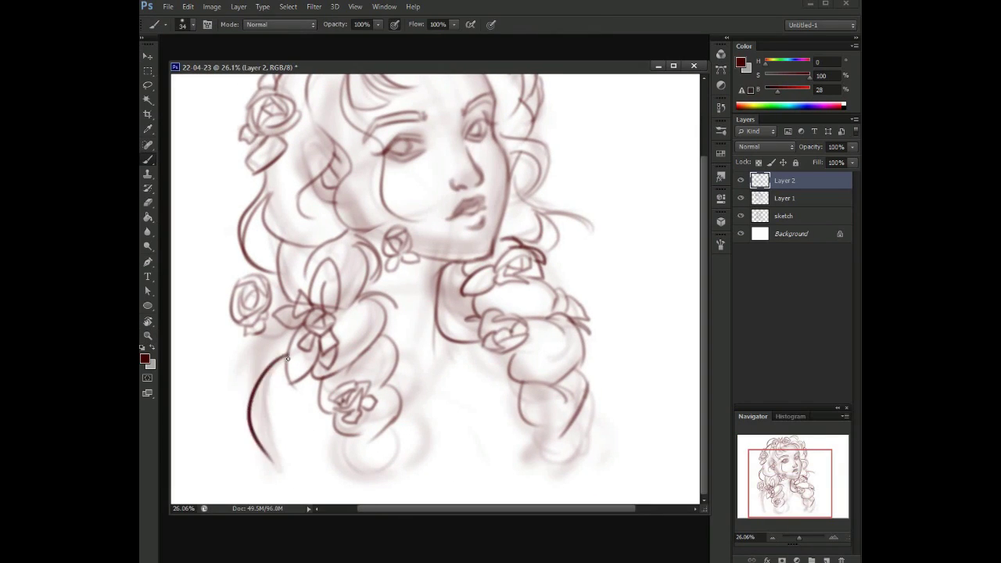
left_click_drag(280, 416, 283, 469)
left_click_drag(490, 468, 439, 407)
key("z")
mouse_move(443, 356)
left_mouse_down()
mouse_move(375, 368)
mouse_move(345, 403)
mouse_move(413, 390)
left_mouse_up()
key("b")
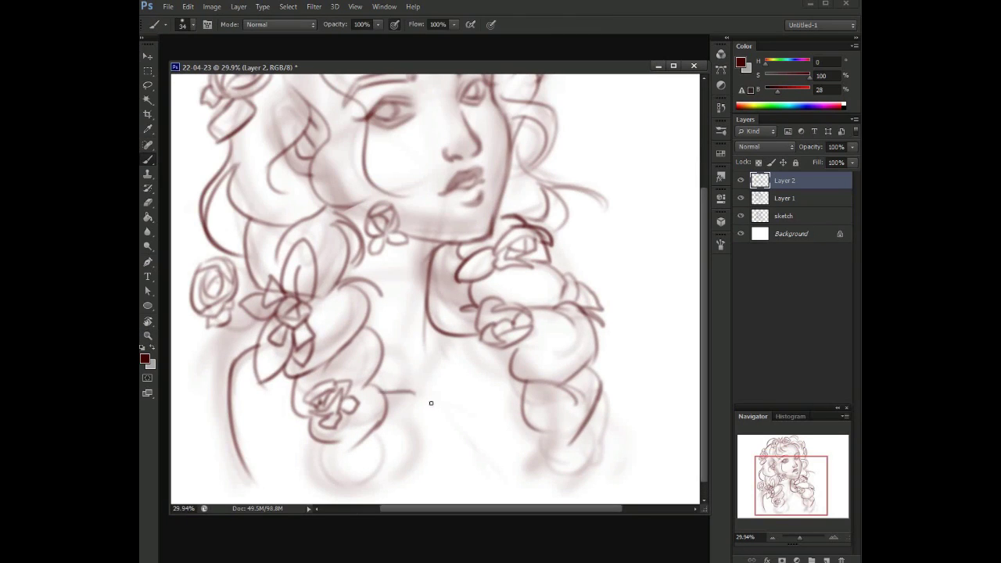
left_click_drag(438, 319, 427, 321)
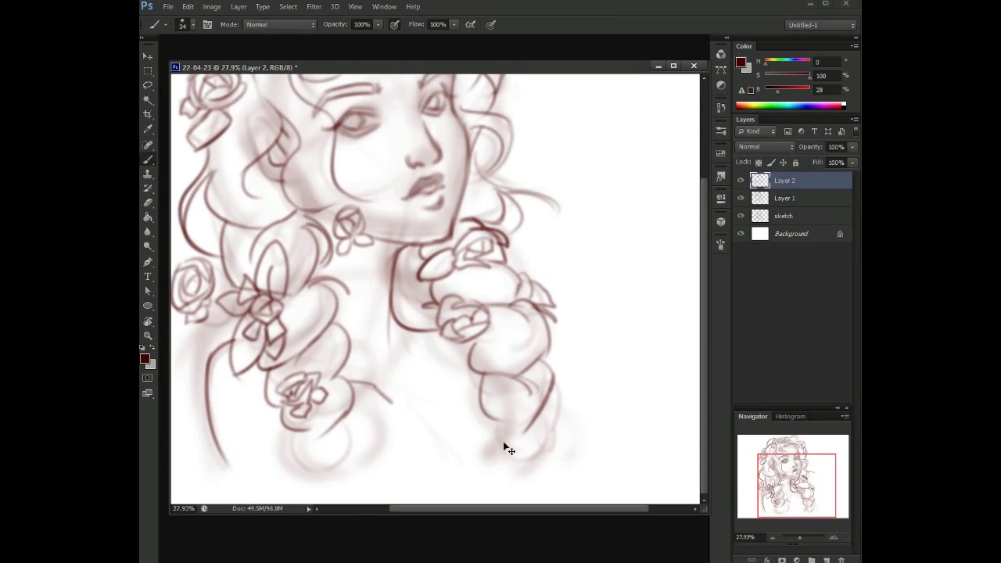
- Extend the far braid's lower end with crossing strands
key("z")
mouse_move(511, 459)
left_mouse_down()
mouse_move(469, 368)
mouse_move(474, 356)
left_mouse_up()
key("b")
key("z")
mouse_move(519, 400)
left_mouse_down()
mouse_move(508, 401)
mouse_move(532, 441)
left_mouse_up()
key("z")
mouse_move(543, 402)
left_mouse_down()
mouse_move(524, 365)
mouse_move(501, 364)
left_mouse_up()
- Move Layer 1 above Layer 2 in the layer stack
left_click(740, 198)
left_click(741, 198)
left_click(766, 196)
left_click_drag(765, 197, 765, 179)
left_click(784, 198)
- Erase the rough lines and shading in the hair area on the sketch layer
key("e")
left_click(784, 216)
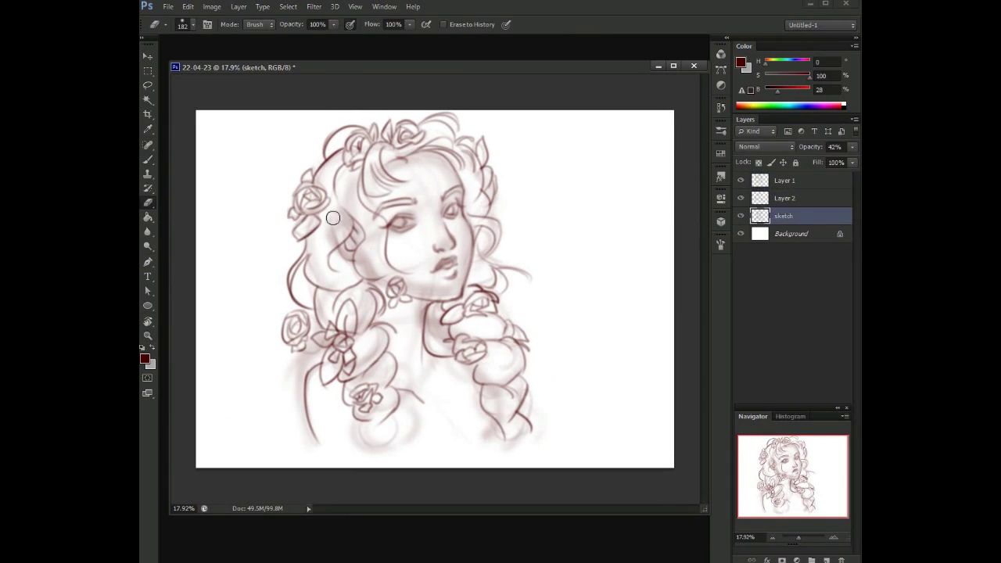
key("alt+bracketright")
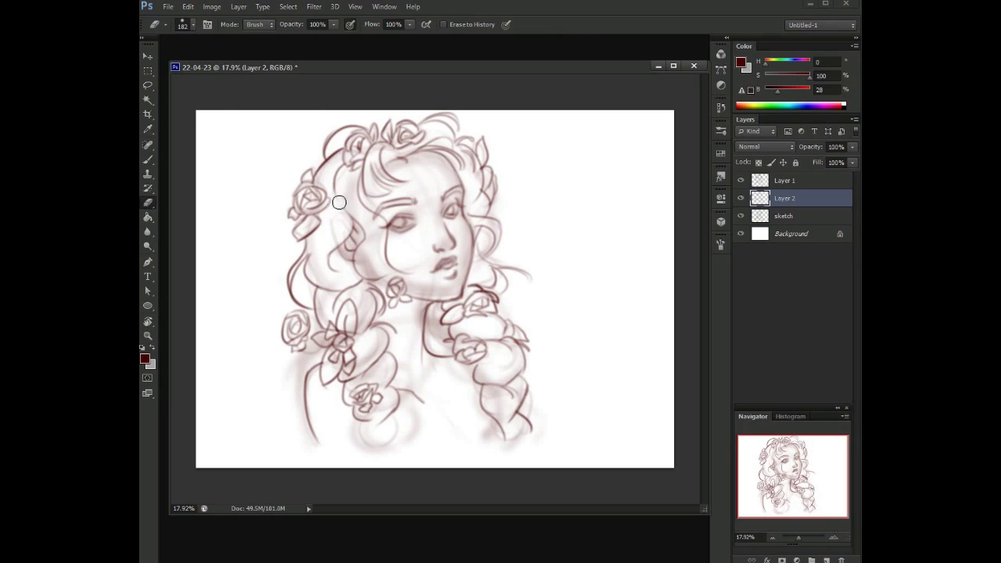
key("alt+bracketleft")
left_click(741, 198)
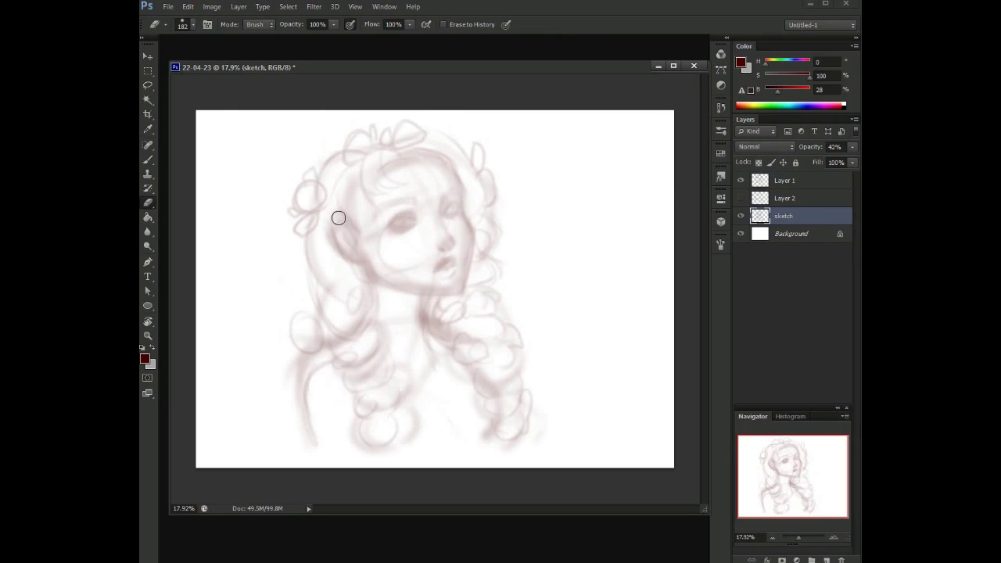
left_click(741, 198)
key("alt+bracketright")
key("alt+bracketleft")
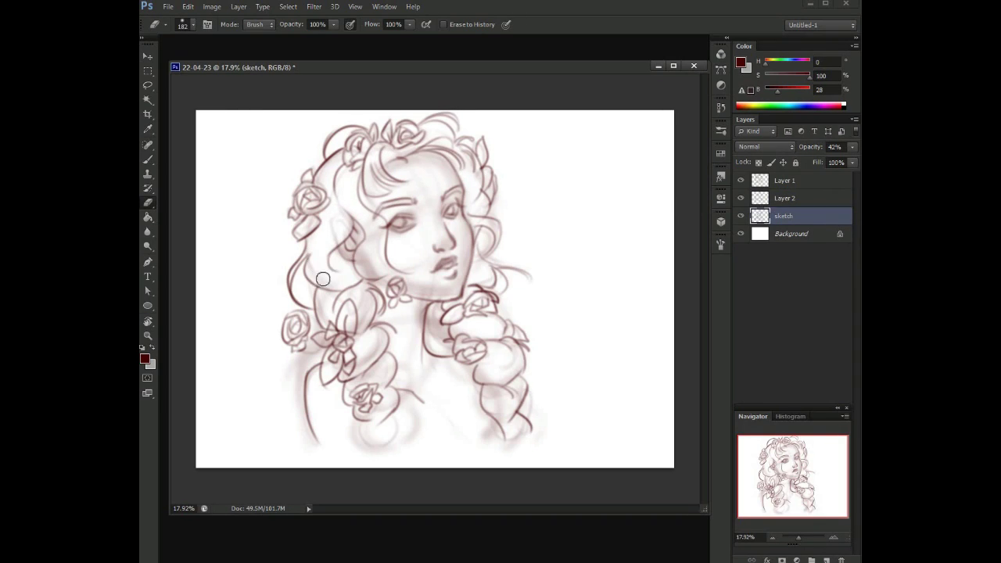
mouse_move(325, 303)
left_mouse_down()
mouse_move(356, 327)
mouse_move(372, 366)
mouse_move(366, 430)
mouse_move(389, 413)
mouse_move(504, 404)
mouse_move(512, 423)
mouse_move(474, 317)
mouse_move(438, 338)
mouse_move(487, 271)
mouse_move(454, 139)
left_mouse_up()
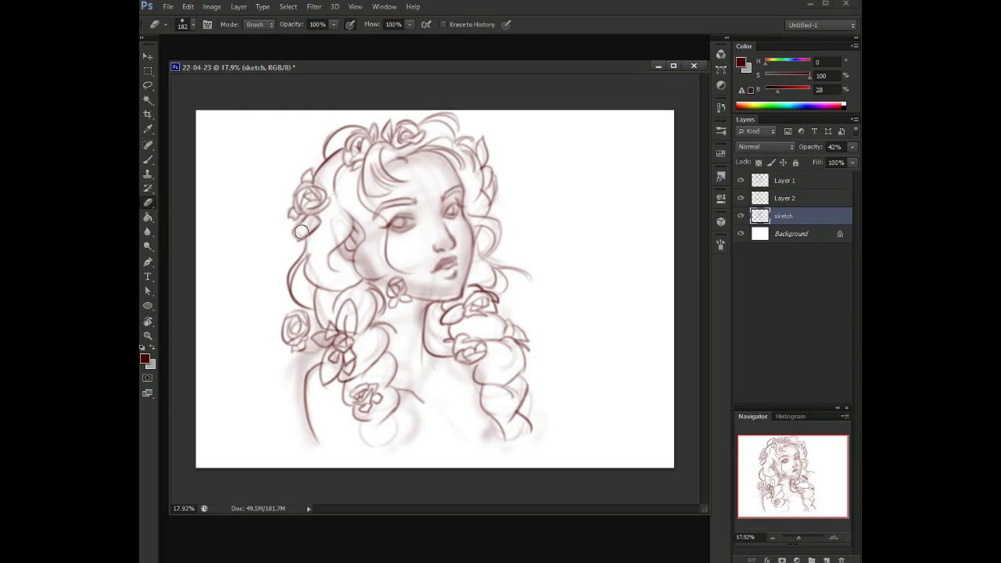
- Erase the sketch layer's leftover shading around the shoulder, neck, cheek and forehead
mouse_move(300, 352)
left_mouse_down()
mouse_move(303, 422)
mouse_move(358, 422)
mouse_move(336, 249)
mouse_move(328, 255)
mouse_move(364, 266)
mouse_move(357, 250)
mouse_move(387, 277)
mouse_move(455, 291)
left_mouse_up()
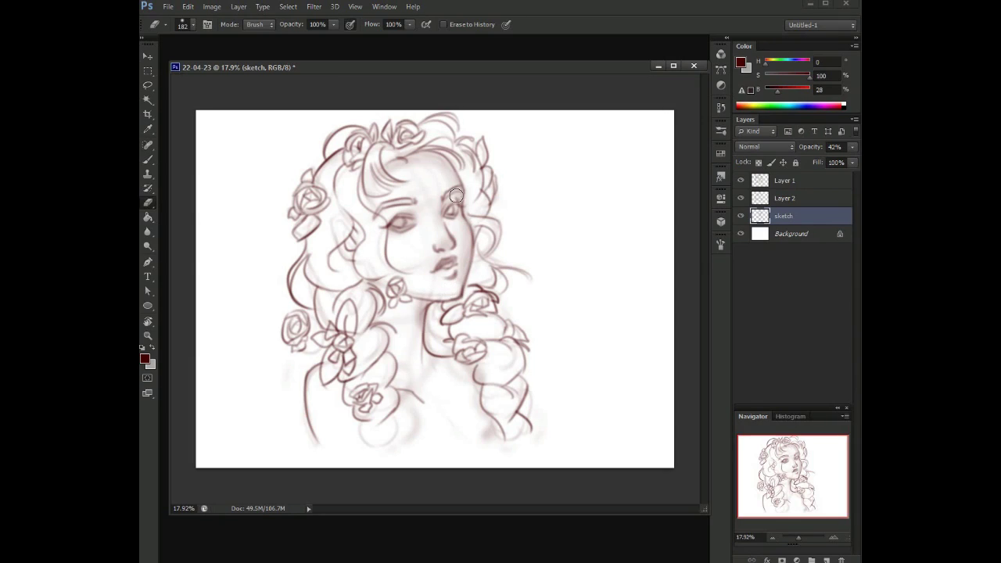
left_click_drag(460, 246, 456, 241)
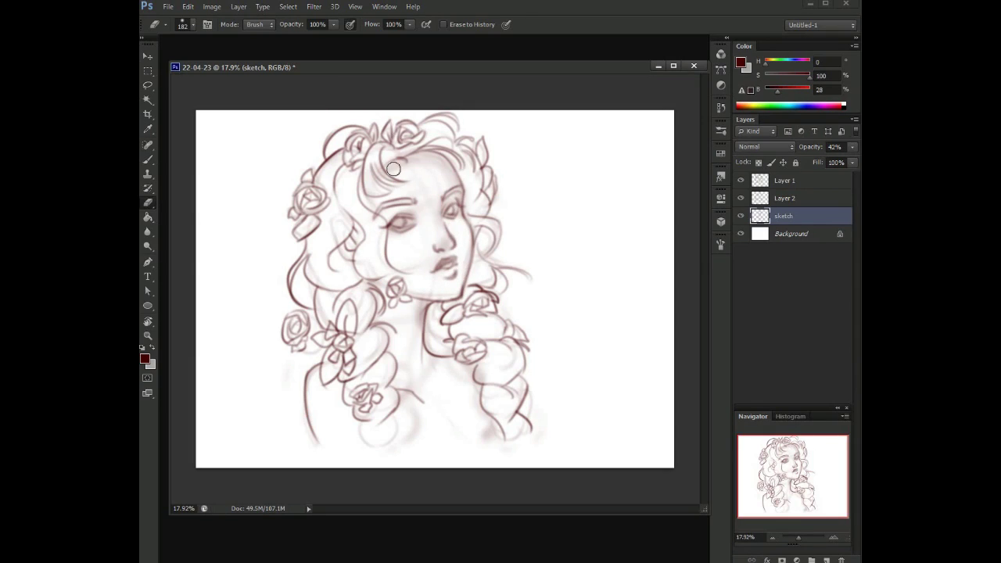
left_click_drag(405, 164, 407, 166)
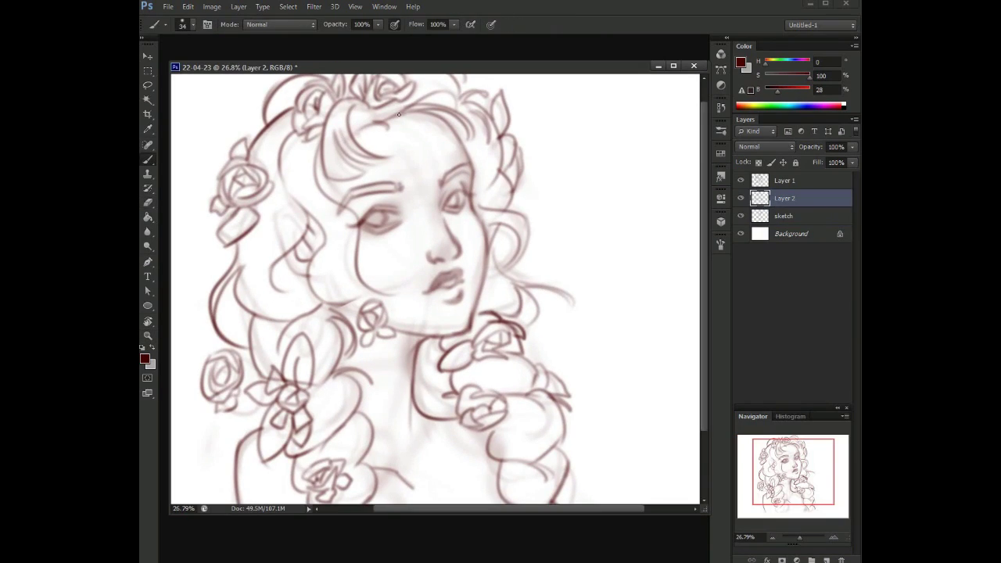
- Reinforce the hairline strand across the forehead on Layer 2 and compare the drawing with that layer hidden and shown
left_click_drag(396, 114, 454, 142)
key("ctrl+minus")
key("ctrl+minus")
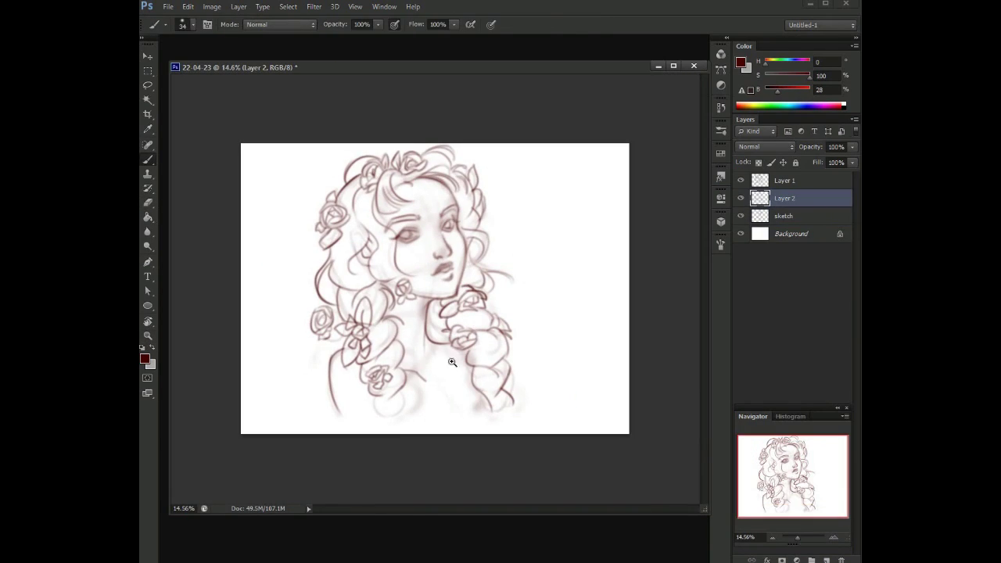
key("z")
left_click(741, 199)
left_click(741, 199)
- Set the opacity of Layer 1 to 22%
left_click(782, 181)
key("2")
key("2")
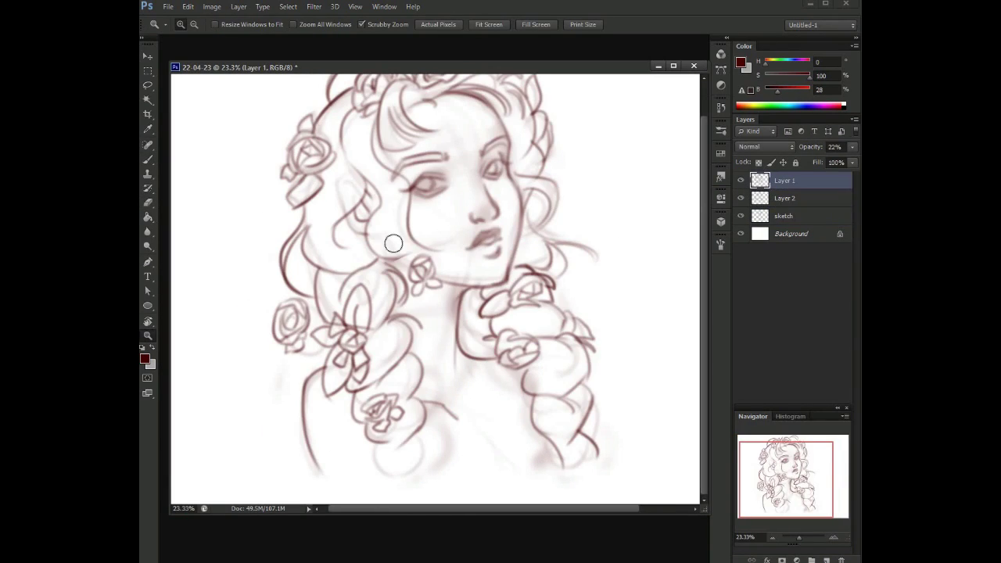
- Erase the rough leftover marks on Layer 1 around the lower ends of both braids
key("e")
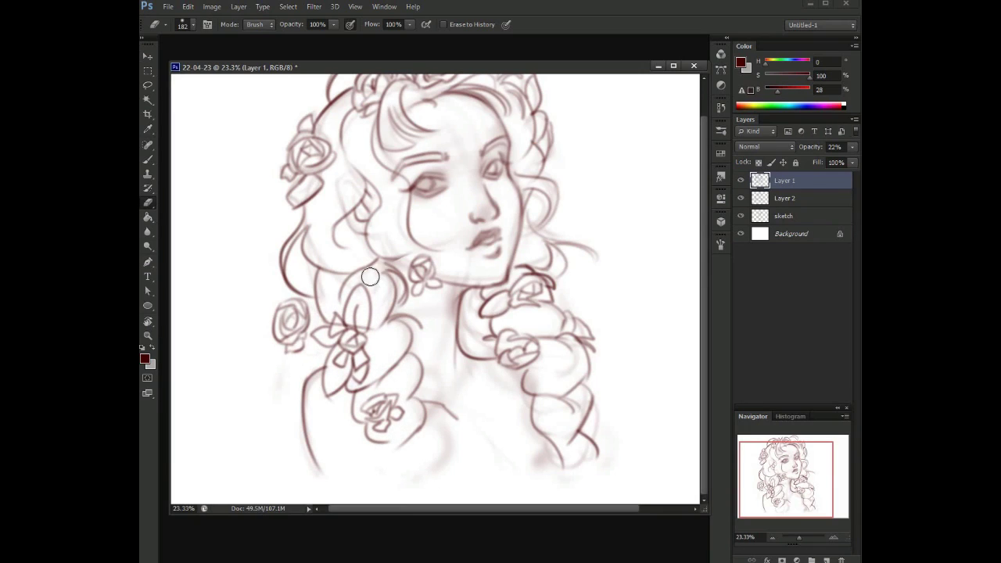
scroll(336, 188, "up", 2)
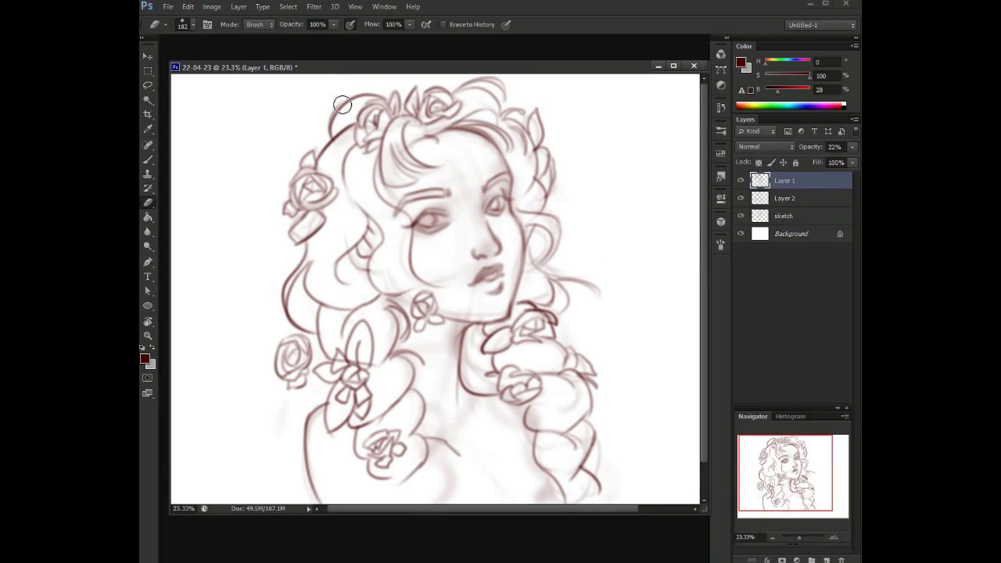
scroll(483, 205, "right", 1)
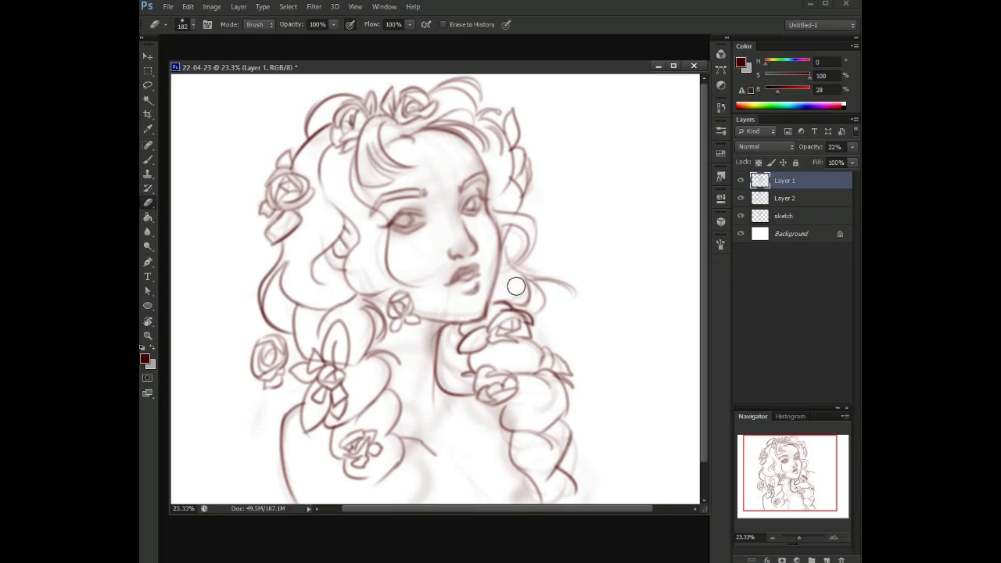
mouse_move(577, 468)
left_mouse_down()
mouse_move(550, 404)
mouse_move(449, 346)
mouse_move(455, 377)
mouse_move(522, 423)
mouse_move(501, 387)
left_mouse_up()
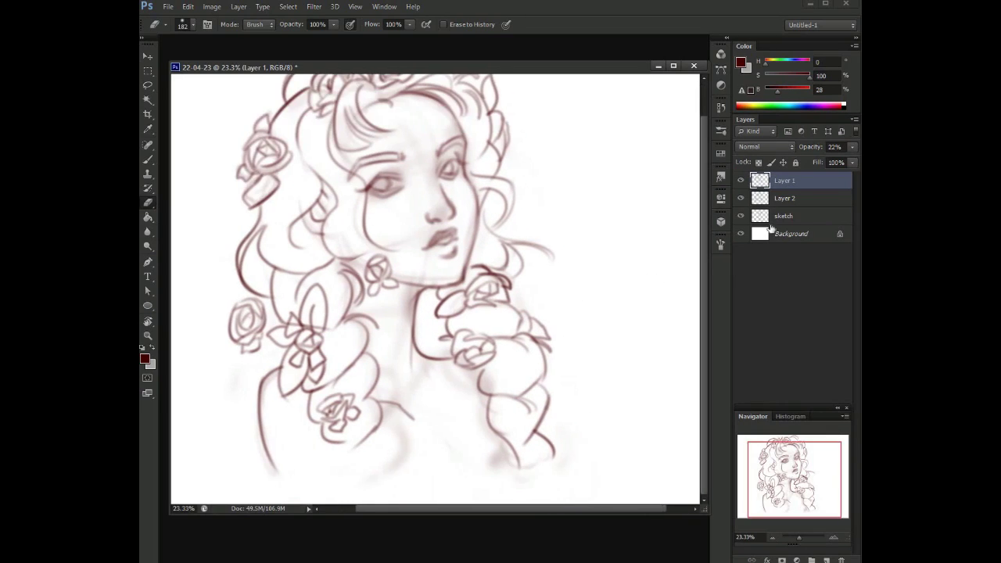
key("alt+bracketleft")
key("alt+bracketleft")
left_click(774, 188)
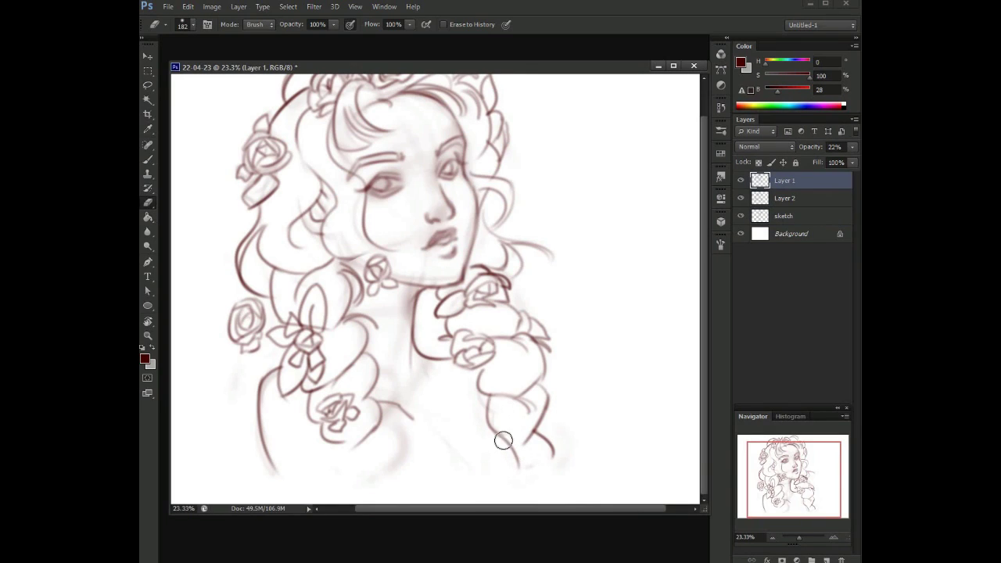
- Erase the sketch layer's leftover shading on the chest and neck, along with faint stray marks on Layer 1
key("alt+bracketleft")
key("alt+bracketleft")
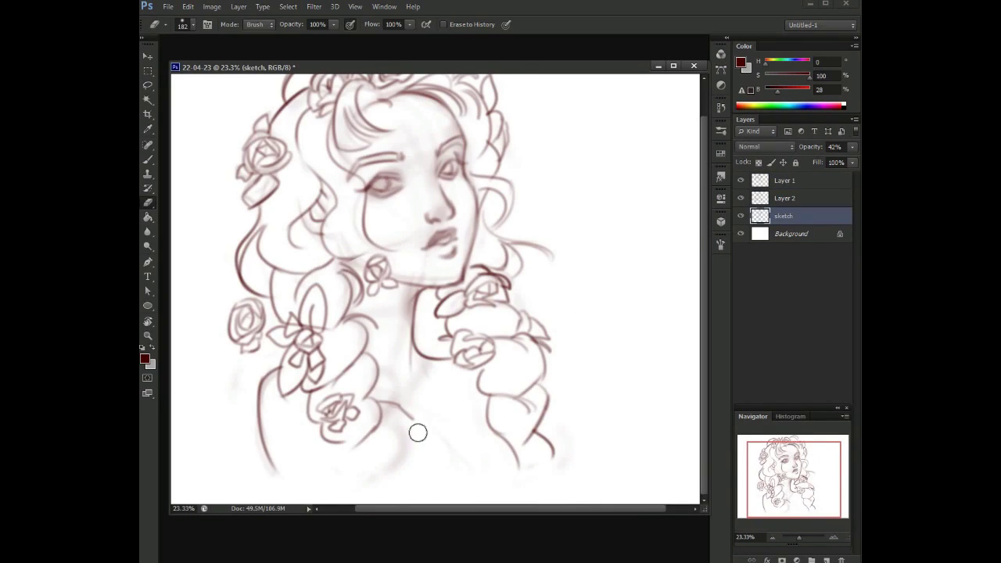
scroll(364, 210, "up", 1)
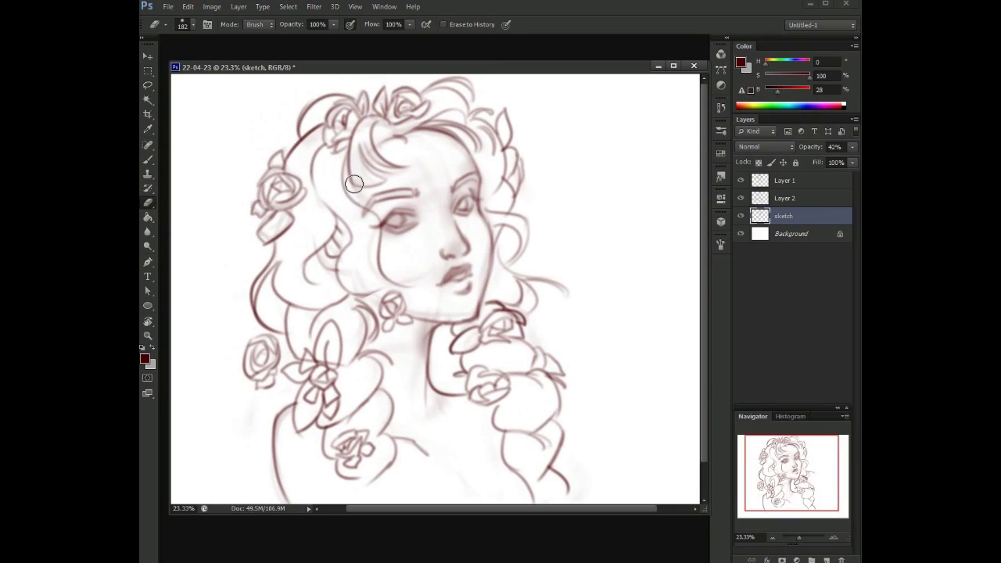
scroll(680, 177, "left", 1)
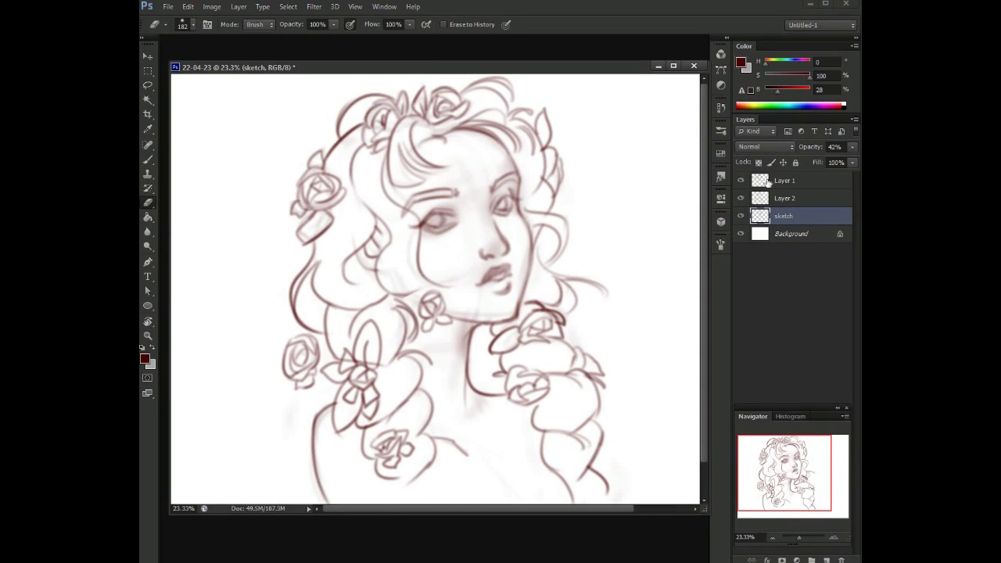
left_click(744, 182)
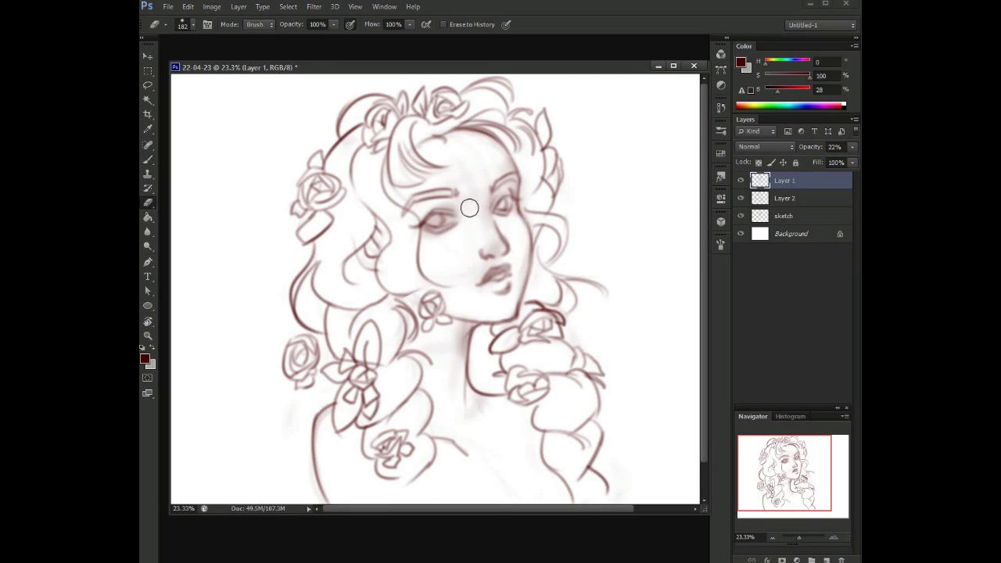
key("alt+bracketleft")
key("alt+bracketleft")
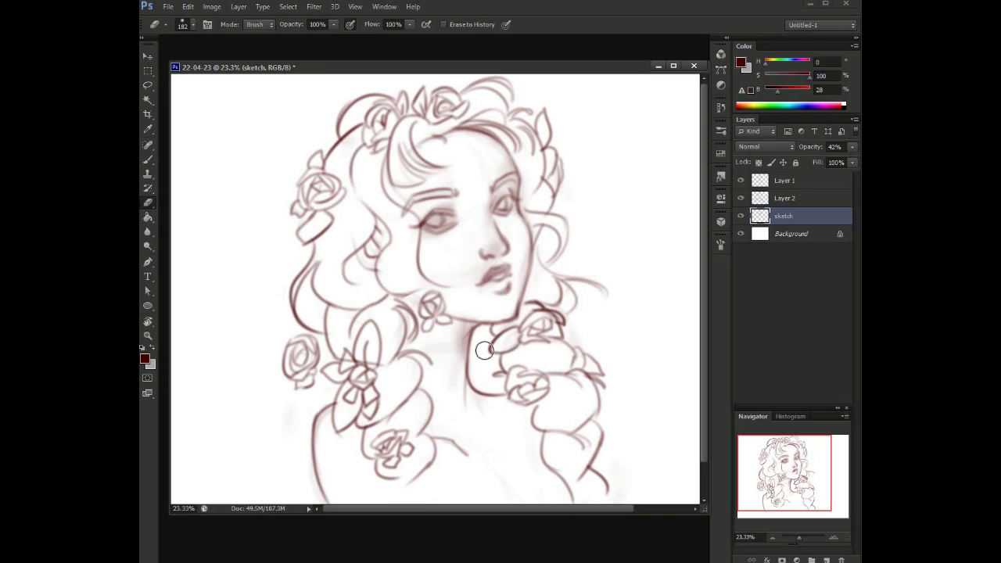
- Merge Layer 1 down into Layer 2 and move the sketch layer above it
left_click(785, 180)
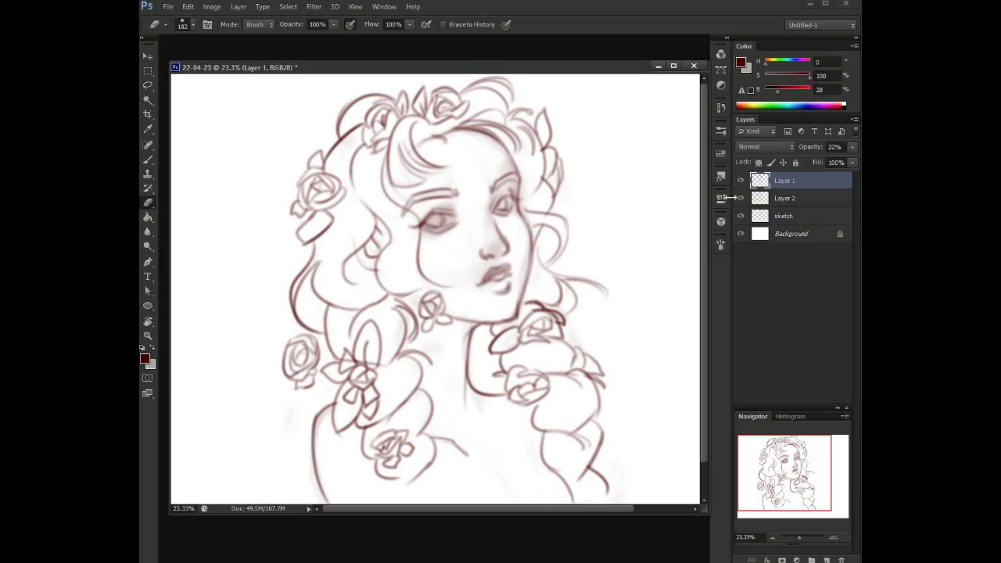
right_click(785, 180)
left_click(637, 352)
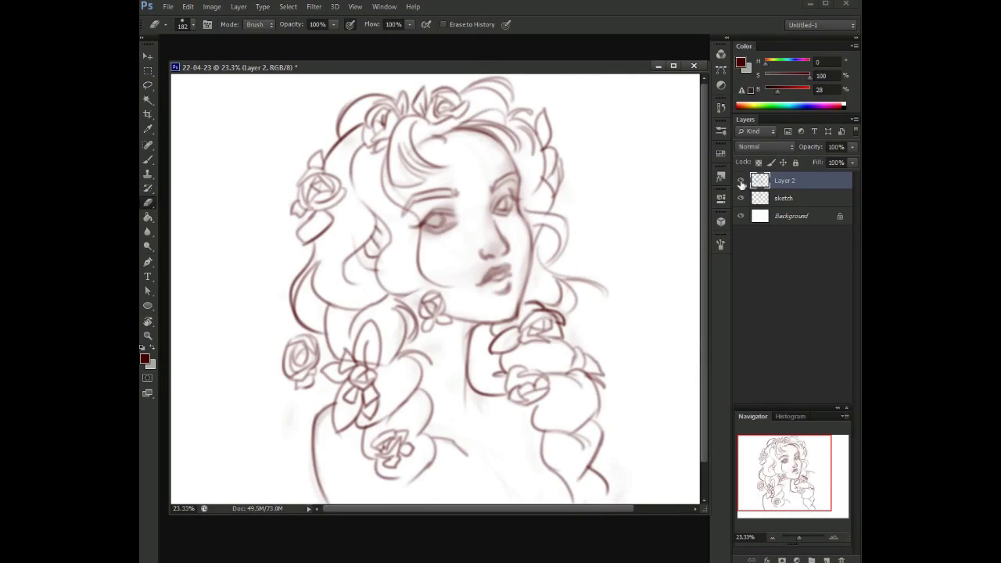
left_click_drag(763, 196, 782, 177)
- Shade the eyes, nose and lips softly on the sketch layer with an enlarged brush
key("b")
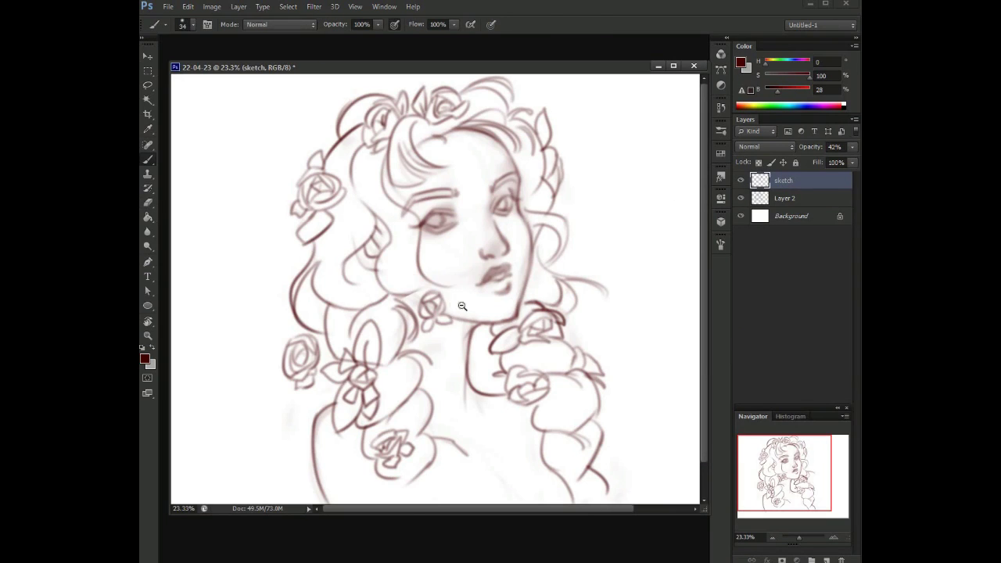
scroll(486, 235, "up", 5)
key("bracketright")
key("bracketright")
key("bracketright")
key("bracketright")
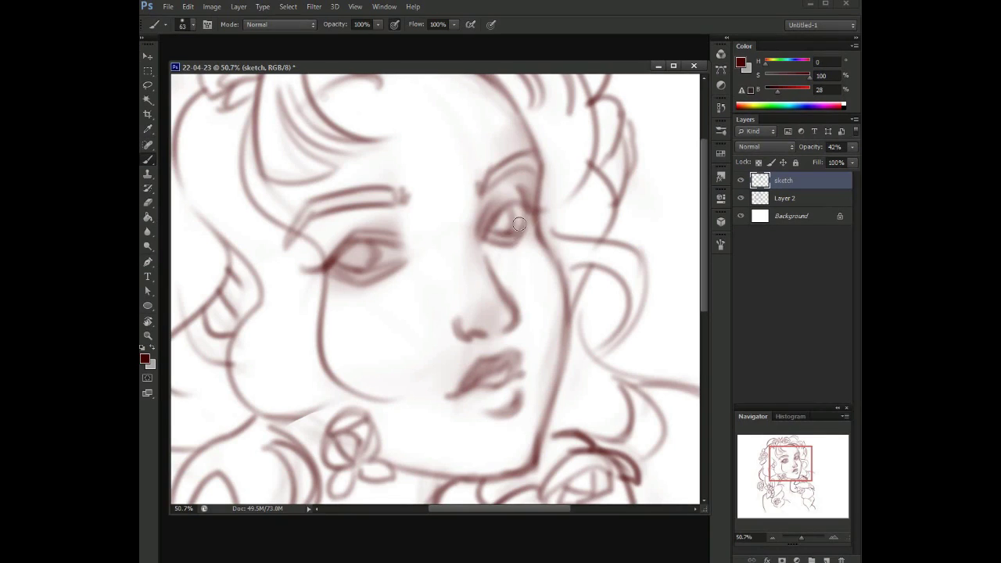
scroll(381, 227, "down", 2)
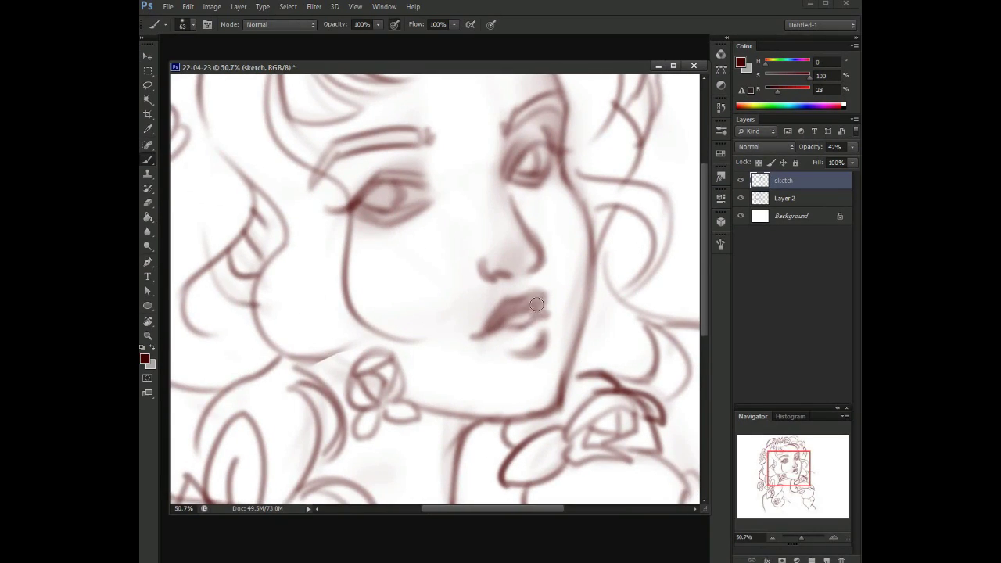
left_click_drag(370, 214, 377, 202)
left_click_drag(446, 197, 540, 231)
- Shade the inner ear and the neck area beneath the jaw on the sketch layer
key("z")
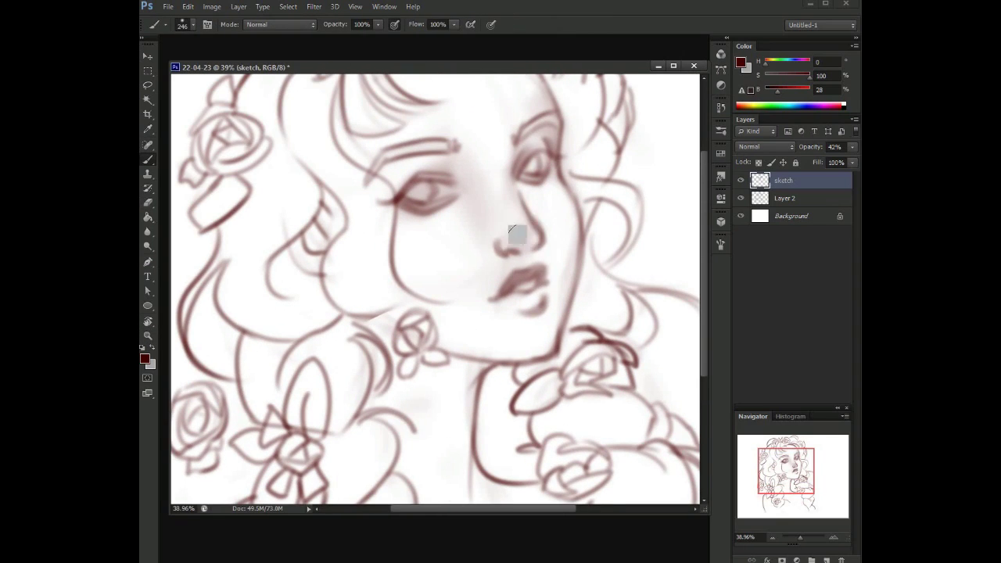
key("z")
mouse_move(496, 169)
left_mouse_down()
mouse_move(515, 185)
mouse_move(485, 180)
mouse_move(435, 135)
mouse_move(338, 222)
left_mouse_up()
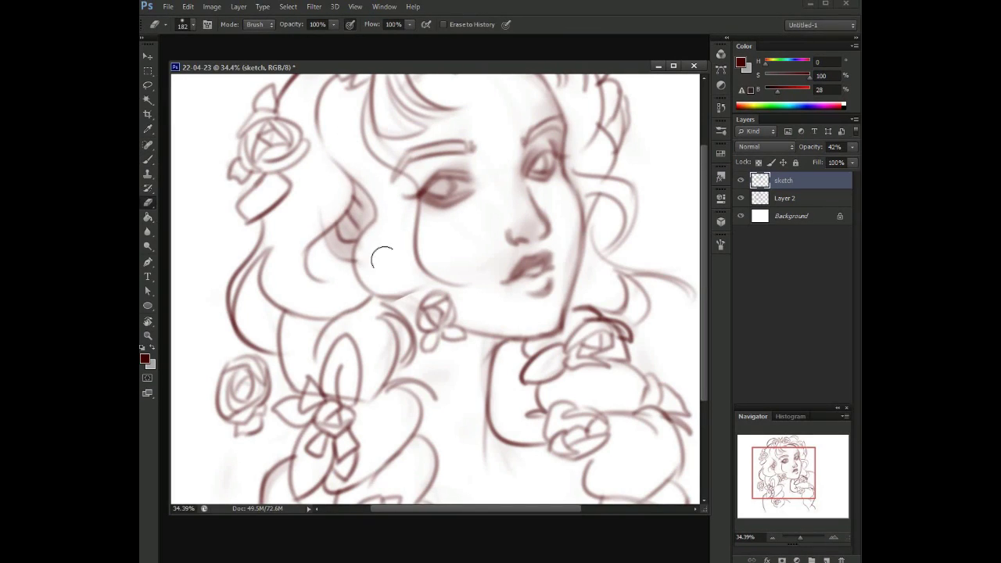
scroll(386, 242, "down", 3)
mouse_move(493, 273)
left_mouse_down()
mouse_move(422, 313)
mouse_move(401, 247)
left_mouse_up()
- Lasso the neck, shoulders and chest, following the jawline, the outer shoulder and the inner edge of the hair beside the neck
scroll(441, 334, "down", 3)
scroll(441, 334, "right", 2)
scroll(441, 334, "down", 1)
key("l")
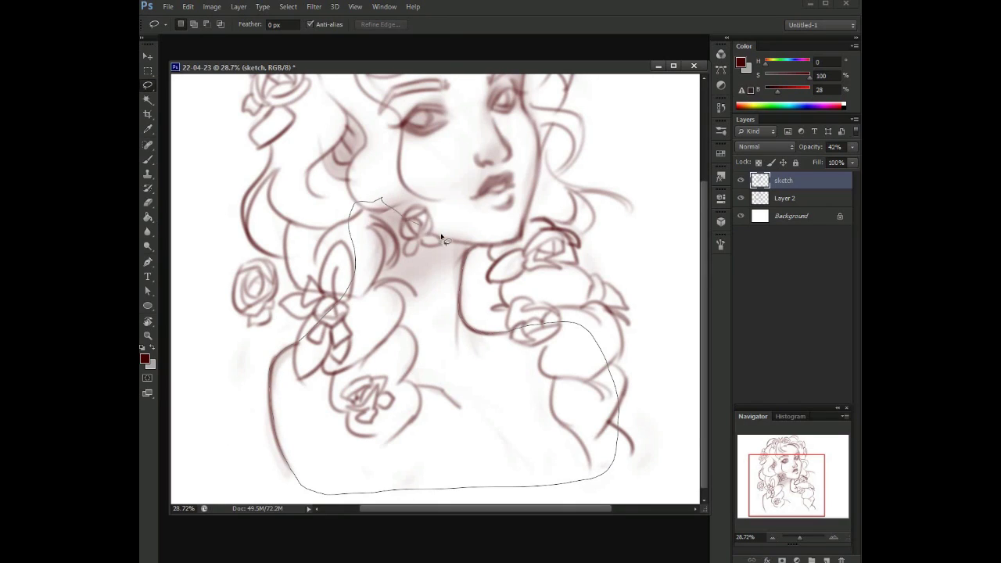
mouse_move(450, 223)
left_mouse_down()
mouse_move(477, 248)
mouse_move(504, 331)
mouse_move(478, 335)
left_mouse_up()
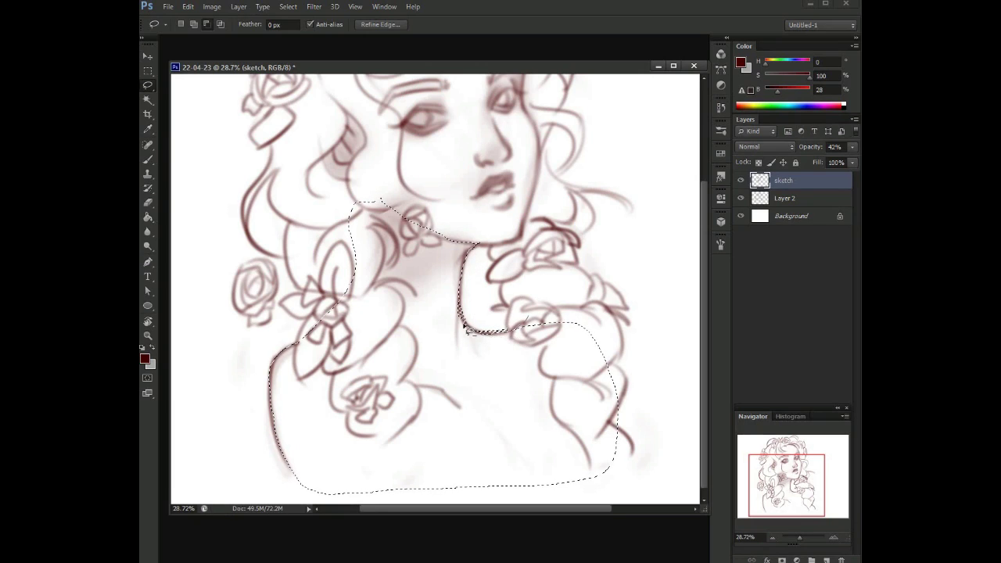
mouse_move(475, 264)
left_mouse_down()
mouse_move(462, 341)
mouse_move(450, 284)
left_mouse_up()
- Erase the hard collarbone line on Layer 2 inside the selection and return to the sketch layer
key("b")
right_click(457, 303)
key("Escape")
key("e")
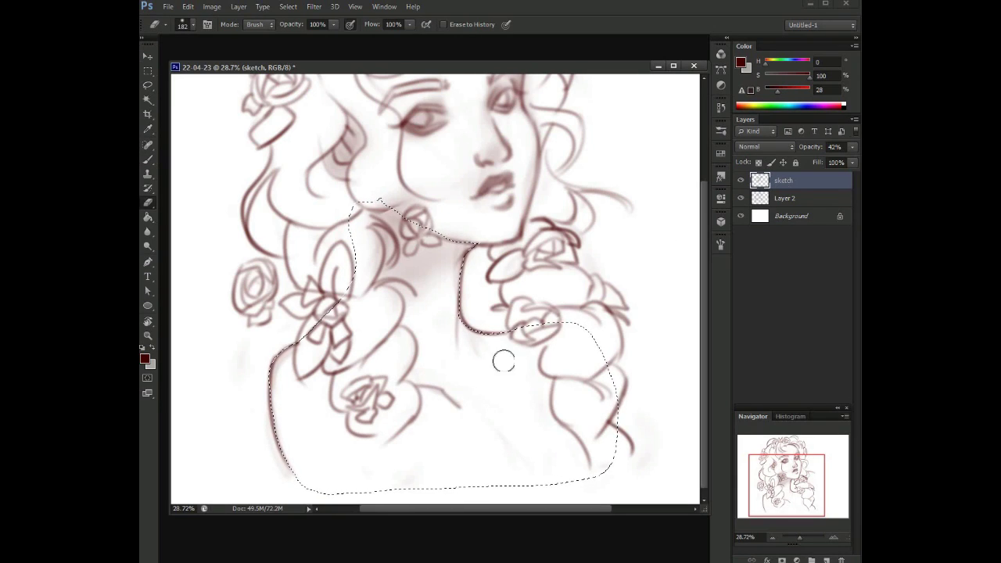
key("alt+bracketleft")
left_click_drag(461, 401, 430, 384)
key("alt+bracketright")
- Shade the shoulder, upper chest and neck inside the selection with a 494 px soft brush
key("b")
right_click(456, 317)
key("Escape")
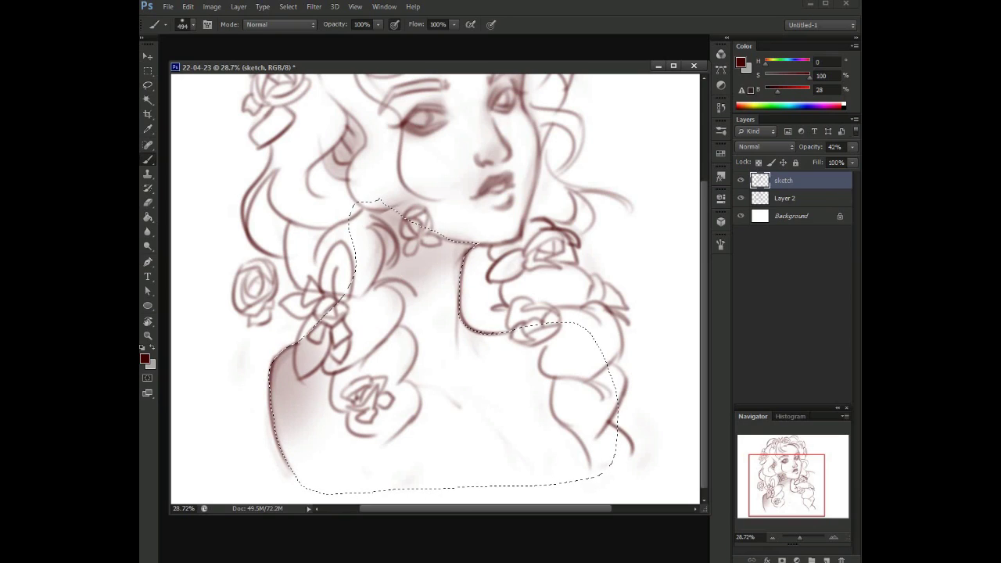
mouse_move(465, 313)
left_mouse_down()
mouse_move(493, 360)
mouse_move(520, 356)
left_mouse_up()
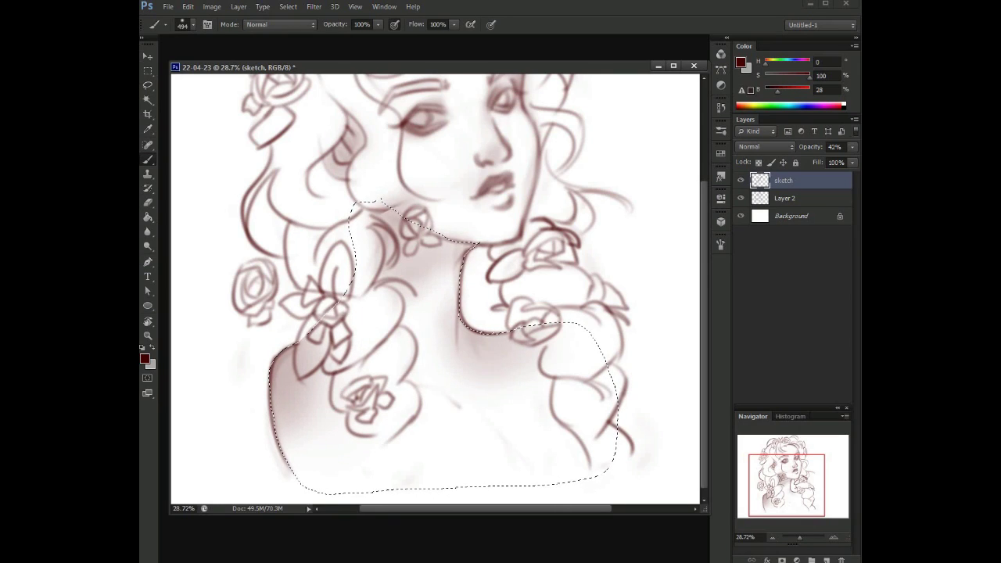
left_click_drag(461, 251, 426, 305)
- Lighten the middle of the neck by erasing excess shading with a 391 px eraser
left_click(188, 6)
left_click(204, 13)
right_click(448, 385)
key("Escape")
key("e")
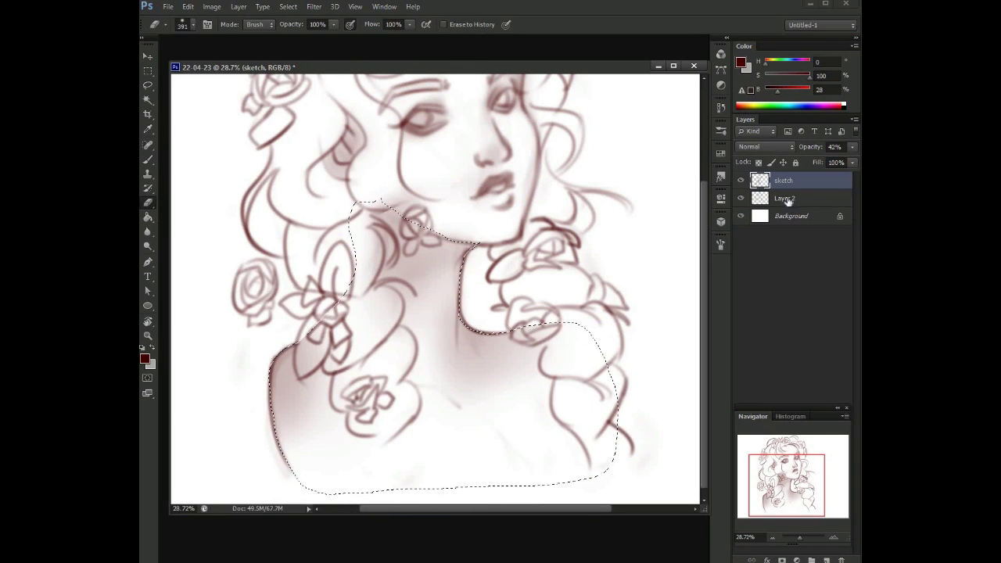
key("alt+bracketleft")
key("alt+bracketright")
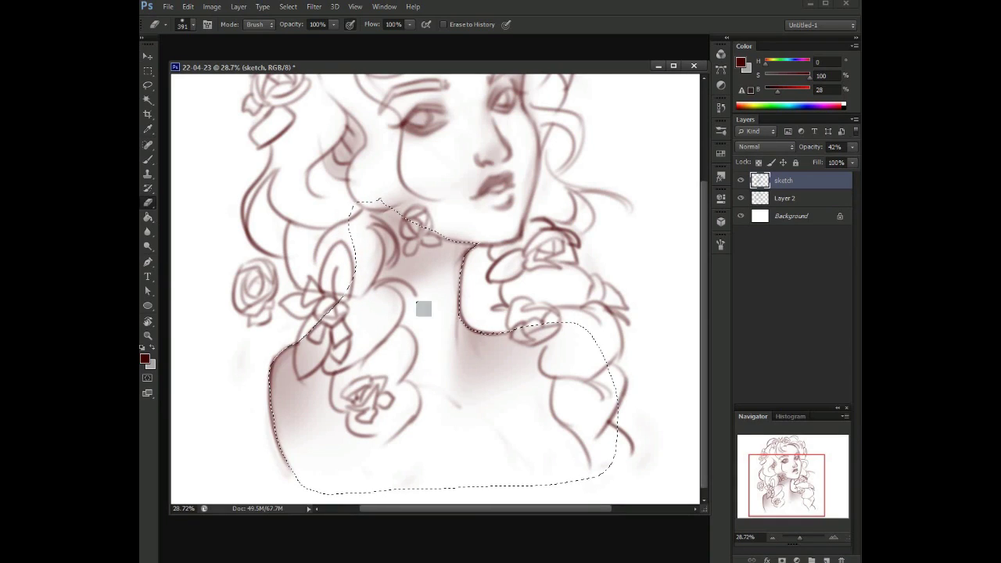
- Sample a pale pinkish grey from the shading and deselect the neck and chest area
key("b")
left_click(485, 324, "alt")
right_click(521, 286)
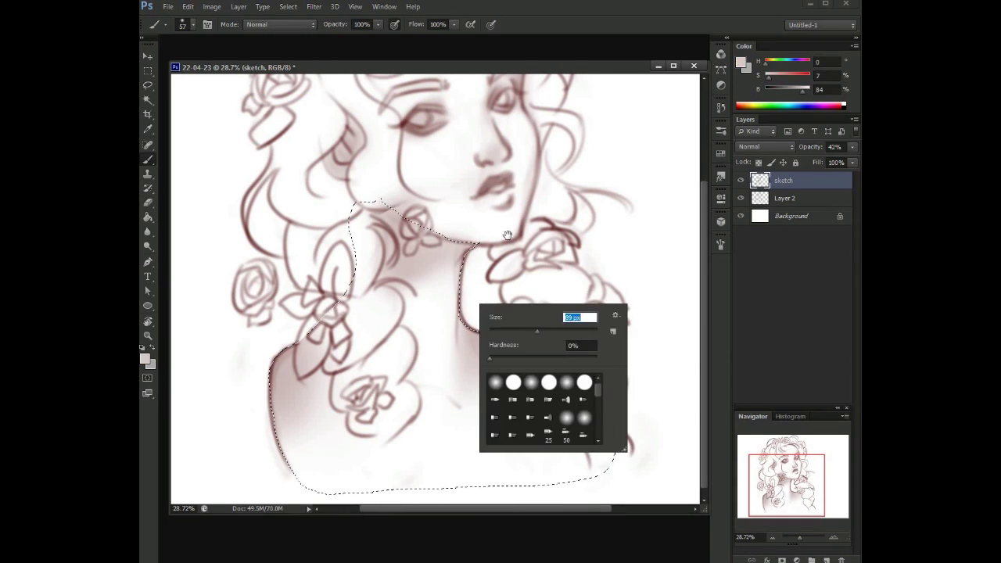
scroll(514, 253, "up", 3)
key("l")
scroll(594, 294, "up", 1)
key("ctrl+d")
scroll(595, 294, "up", 1)
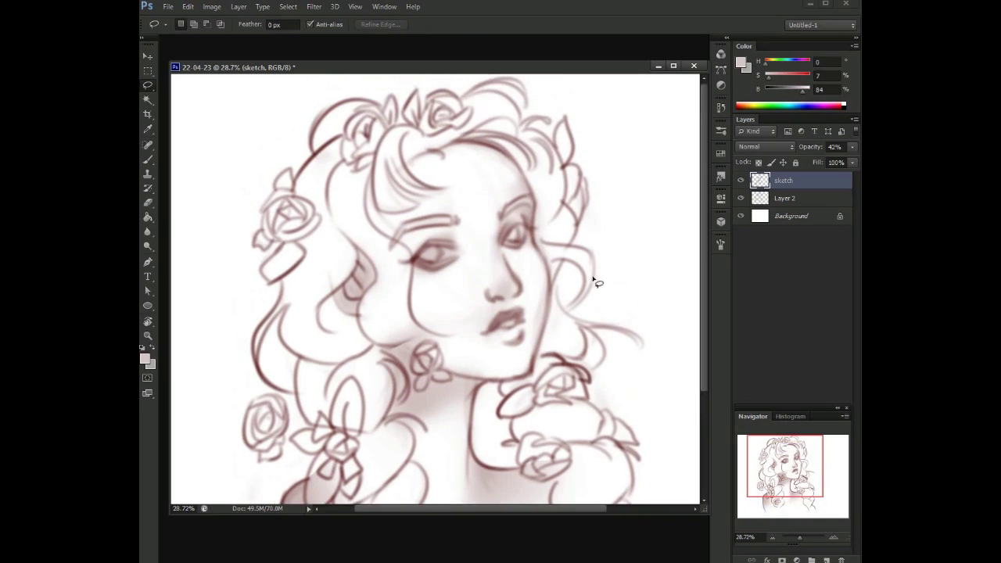
- Add a new layer above the sketch layer, set it to Multiply, and enlarge the brush to 473 px
key("ctrl+shift+n")
key("Return")
left_click(764, 146)
left_click(763, 196)
key("b")
right_click(488, 252)
left_click_drag(580, 290, 588, 286)
right_click(488, 222)
right_click(507, 188)
left_click_drag(613, 223, 626, 224)
key("Return")
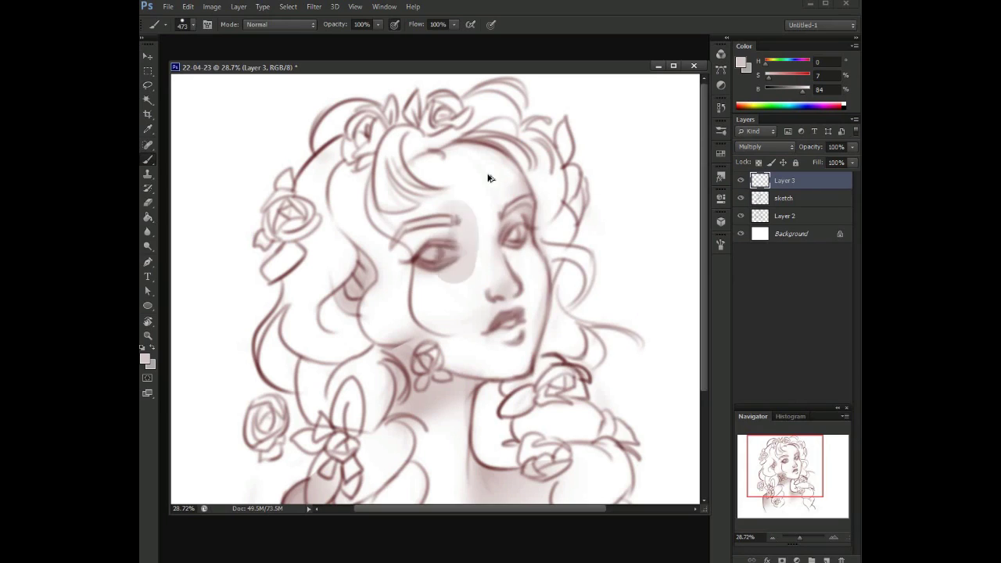
- Choose a warm beige (H 34, S 12, B 93) and paint the skin base over the forehead, eyes, nose and mouth
left_click(430, 238, "alt")
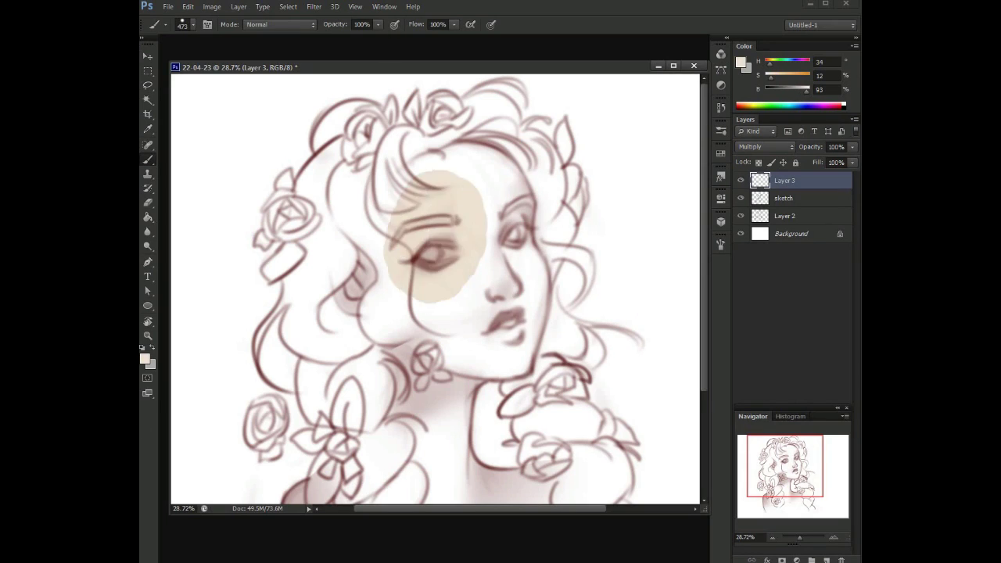
key("F5")
key("F5")
mouse_move(414, 211)
left_mouse_down()
mouse_move(477, 182)
mouse_move(500, 213)
mouse_move(426, 329)
mouse_move(508, 337)
mouse_move(535, 247)
left_mouse_up()
left_click_drag(501, 313, 516, 352)
- Extend the beige skin base along the jaw and over the ear with a 170 px brush
right_click(485, 275)
left_click_drag(558, 309, 532, 313)
key("Return")
left_click_drag(515, 359, 460, 362)
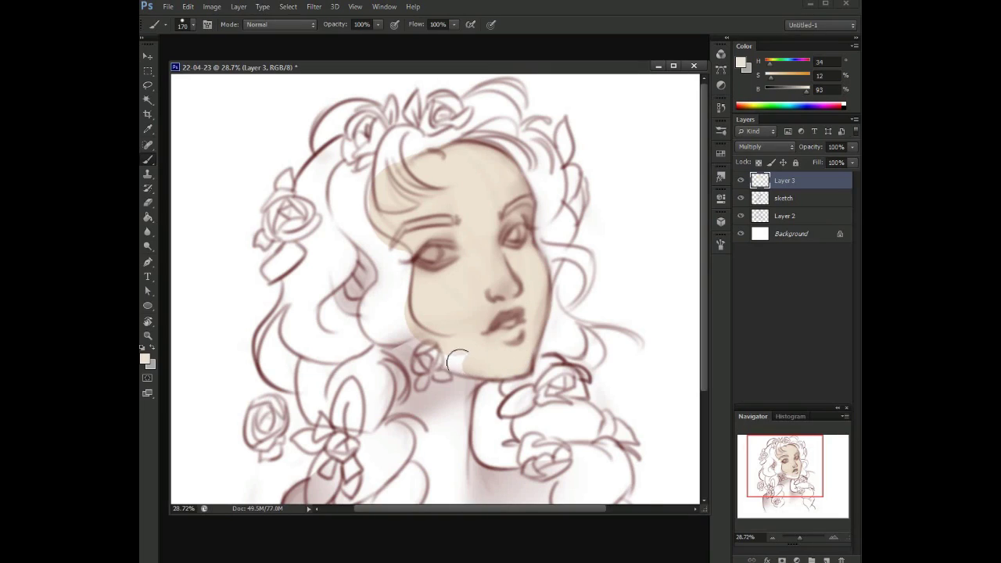
mouse_move(348, 301)
left_mouse_down()
mouse_move(358, 266)
mouse_move(352, 300)
left_mouse_up()
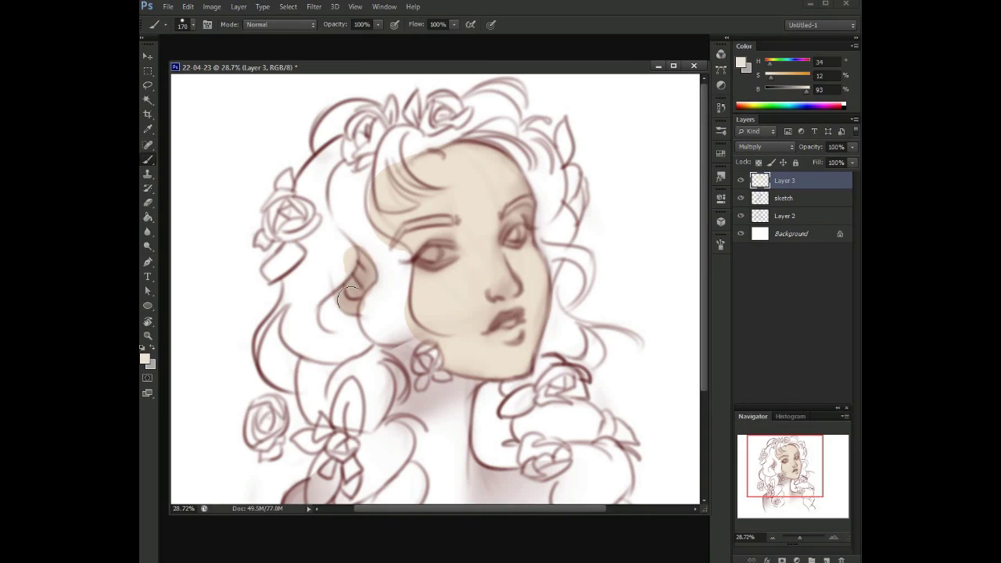
- Erase the beige that spills outside the ear and beside the forehead with a 135 px eraser
key("e")
right_click(403, 314)
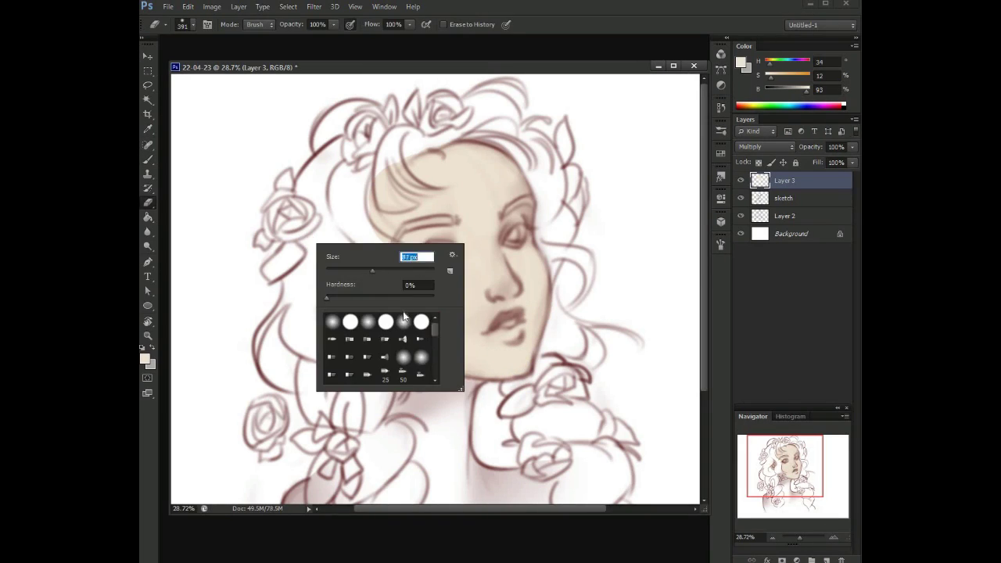
left_click_drag(386, 271, 391, 272)
left_click(340, 250)
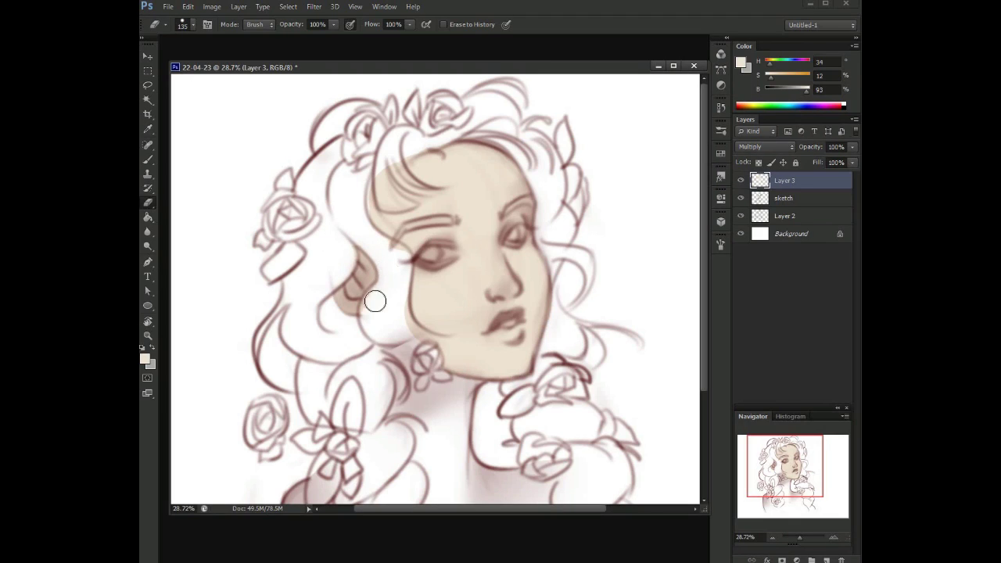
left_click_drag(379, 196, 353, 187)
- Clean the beige spill off the hair along the upper hairline with a 187 px eraser
right_click(407, 178)
left_click_drag(461, 202, 479, 201)
left_click(381, 152)
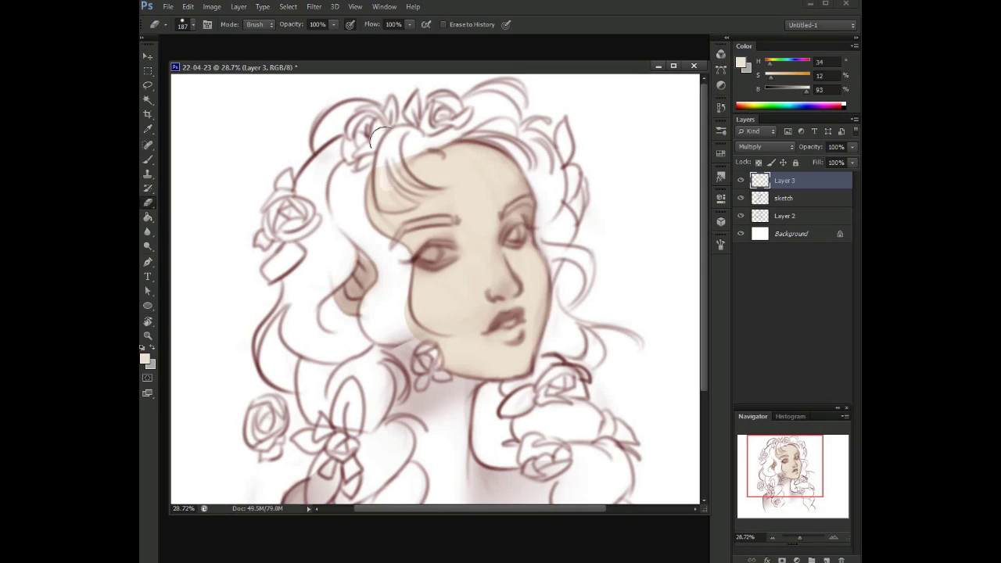
right_click(417, 183)
left_click(374, 153)
- Touch up the beige skin base along the face's edges with a 236 px brush
key("b")
right_click(442, 180)
left_click(538, 251)
left_click(403, 201)
key("e")
key("b")
scroll(438, 164, "down", 3)
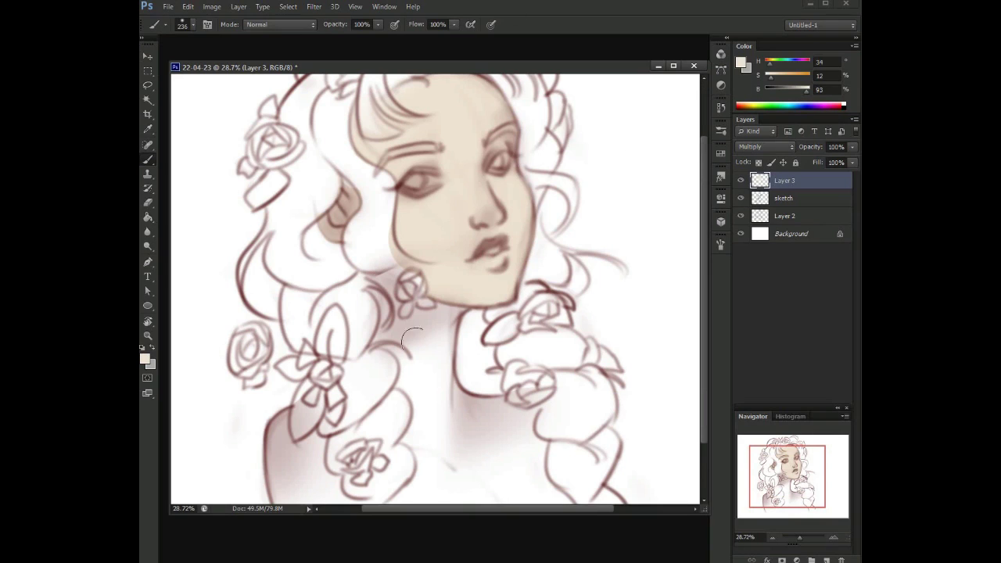
scroll(415, 452, "down", 3)
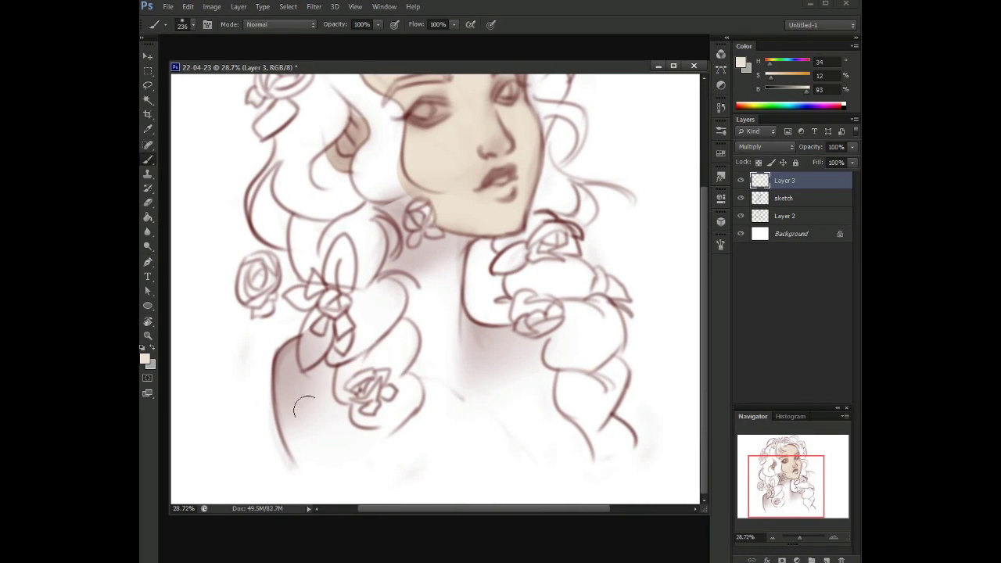
- Paint the beige skin base over the neck, shoulders and chest with a large soft brush, and erase its spill from the braid
left_click_drag(295, 397, 318, 357)
mouse_move(401, 203)
left_mouse_down()
mouse_move(403, 288)
mouse_move(430, 224)
mouse_move(420, 295)
mouse_move(438, 325)
mouse_move(504, 335)
mouse_move(514, 394)
mouse_move(537, 412)
mouse_move(466, 255)
mouse_move(533, 435)
mouse_move(311, 426)
mouse_move(294, 364)
mouse_move(304, 349)
mouse_move(427, 411)
left_mouse_up()
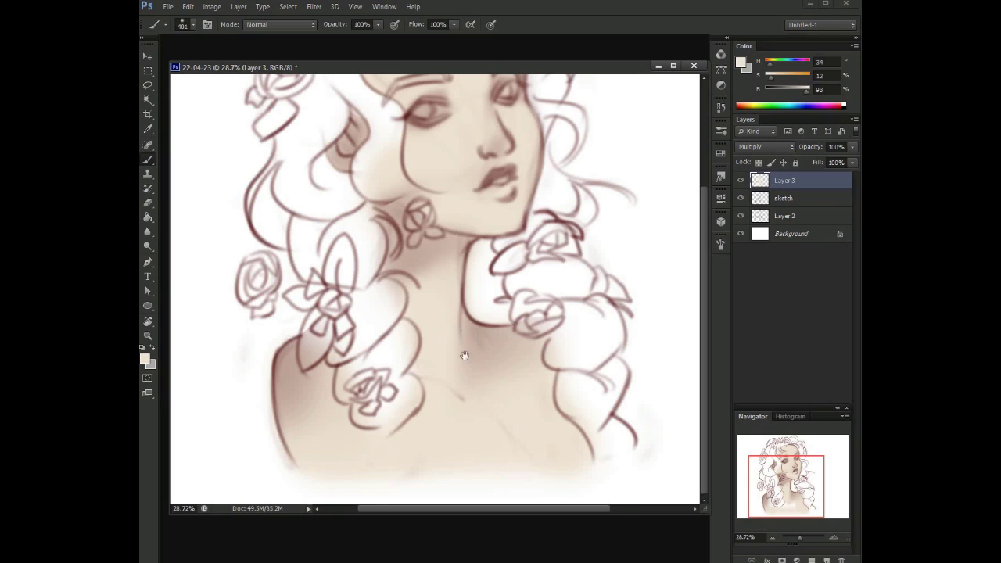
left_click_drag(361, 249, 324, 257)
key("e")
right_click(321, 235)
key("Escape")
right_click(318, 230)
key("Escape")
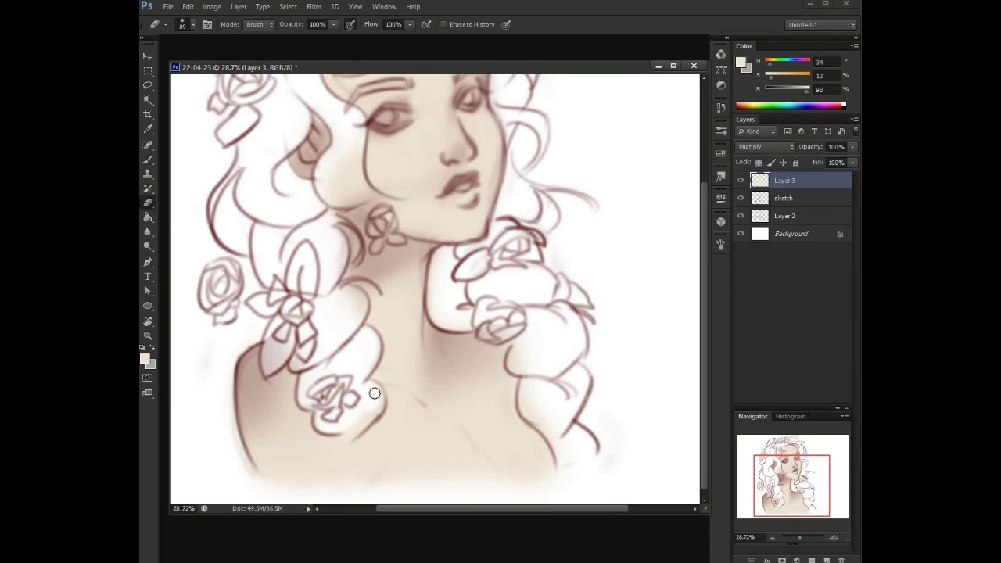
- Draw the braid's lower end over the chest on Layer 2 with a 44 px brush in the line art's sampled dark red
key("ctrl+minus")
key("alt+bracketleft")
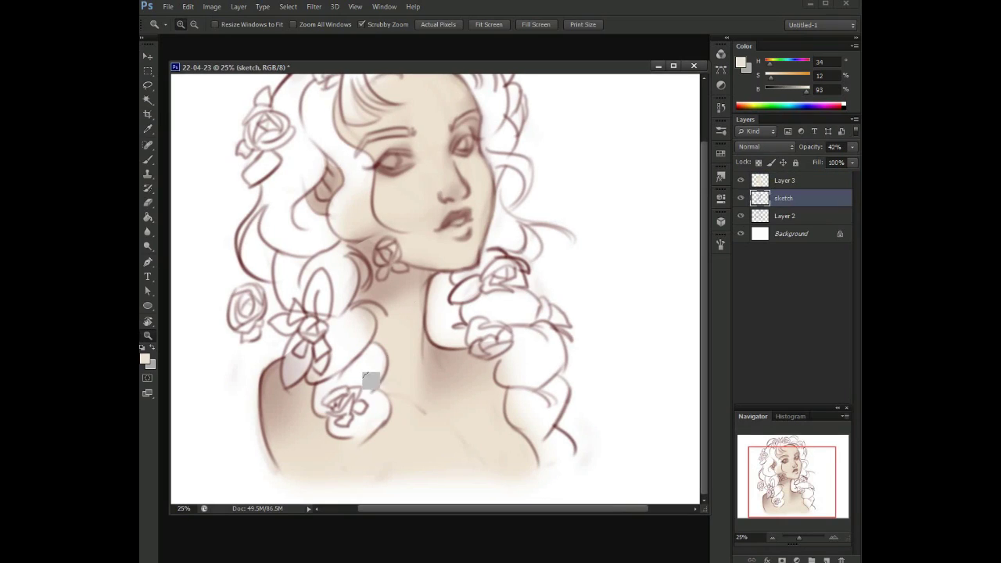
key("b")
right_click(366, 356)
key("Return")
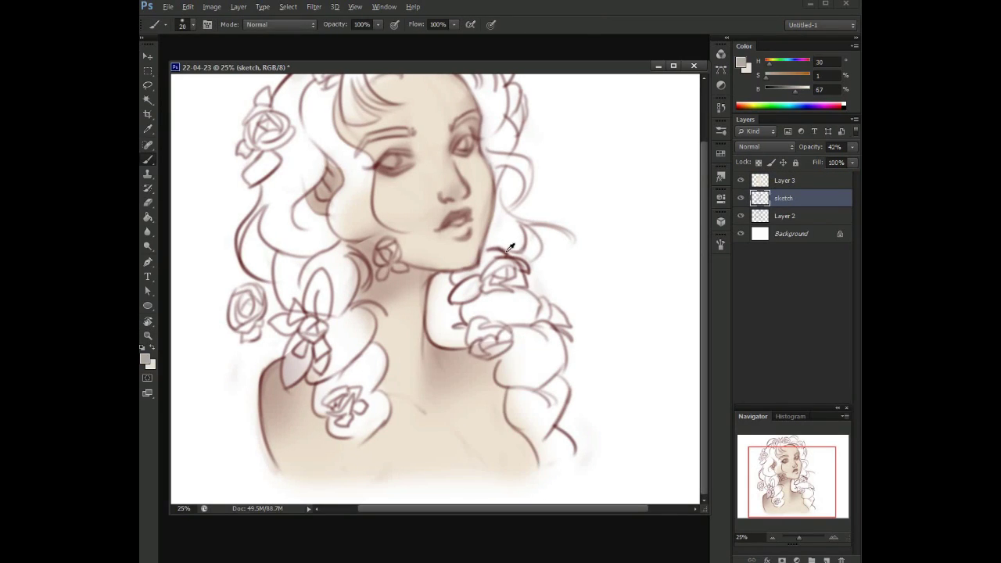
left_click(504, 249, "alt")
key("alt+bracketright")
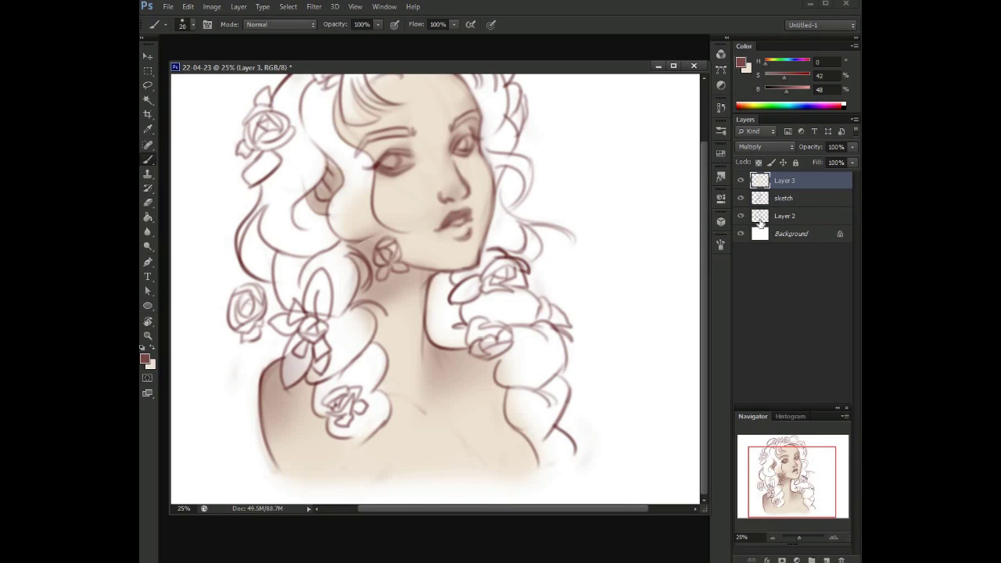
left_click(776, 213)
right_click(369, 400)
type("44")
key("Return")
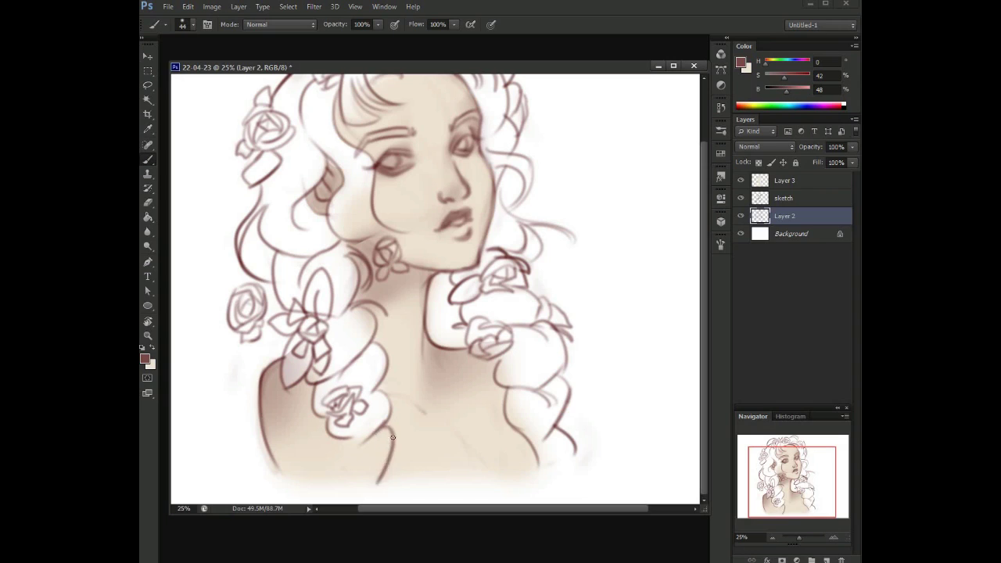
key("z")
mouse_move(373, 434)
left_mouse_down()
mouse_move(356, 434)
mouse_move(398, 430)
mouse_move(337, 440)
mouse_move(368, 438)
left_mouse_up()
key("b")
key("z")
key("b")
- Touch up the edges of the beige skin base on Layer 3 with the eraser and an enlarged beige brush
left_click(755, 182)
left_click(740, 198)
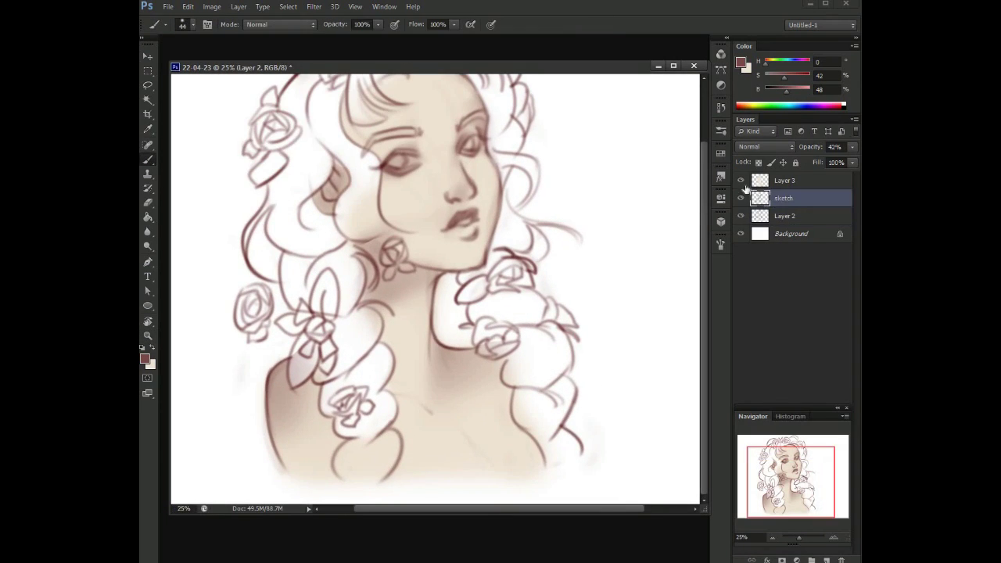
left_click(783, 198)
key("e")
left_click(784, 180)
right_click(419, 368)
key("Escape")
right_click(467, 306)
key("x")
key("b")
key("bracketright")
key("bracketright")
key("bracketright")
key("bracketright")
key("bracketright")
key("bracketright")
key("bracketright")
key("bracketright")
key("bracketright")
scroll(446, 267, "up", 2)
left_click(755, 199)
key("e")
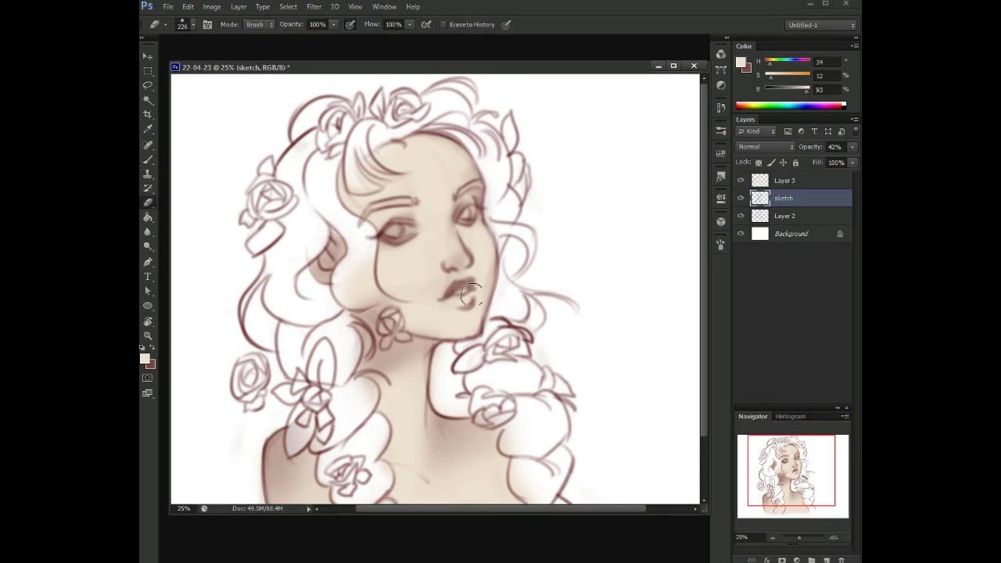
- Erase stray marks beside the face, alternating between the sketch layer and Layer 3
key("alt+bracketright")
key("alt+bracketleft")
key("alt+bracketright")
key("alt+bracketleft")
key("alt+bracketleft")
right_click(528, 236)
key("Return")
mouse_move(626, 249)
left_mouse_down()
mouse_move(532, 266)
mouse_move(548, 265)
left_mouse_up()
key("alt+bracketright")
key("alt+bracketright")
key("alt+bracketleft")
key("alt+bracketleft")
key("alt+bracketright")
key("alt+bracketright")
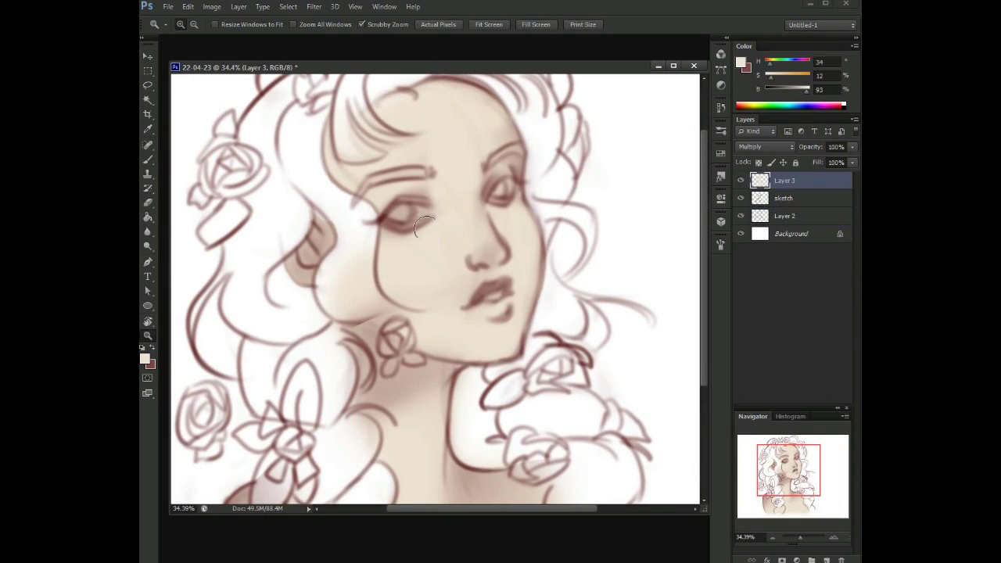
- Touch up the beige skin base around the far eye and cheek on Layer 3 with a 174 px brush
key("b")
left_click_drag(505, 190, 524, 209)
right_click(530, 227)
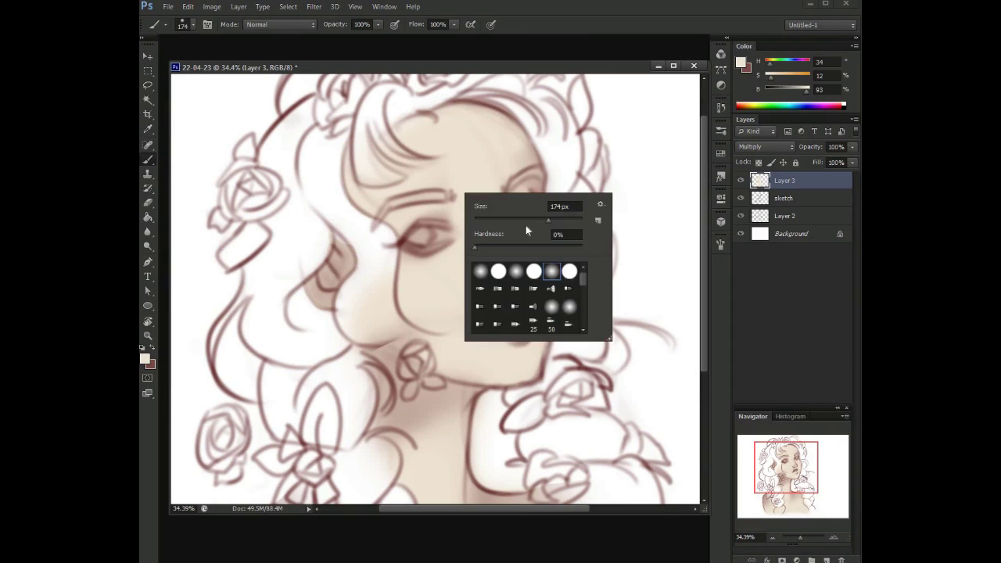
key("Return")
left_click_drag(503, 165, 478, 165)
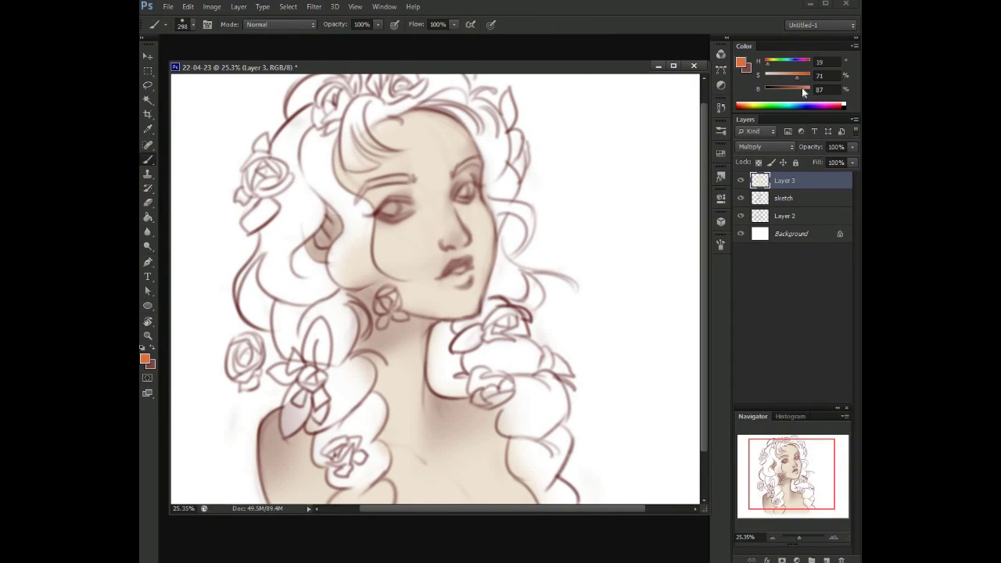
- Lock Layer 3's transparent pixels and tint the forehead and ear with a very large orange brush (H 19, S 80, B 83)
right_click(526, 234)
type("10")
key("Return")
key("slash")
key("alt+BackSpace")
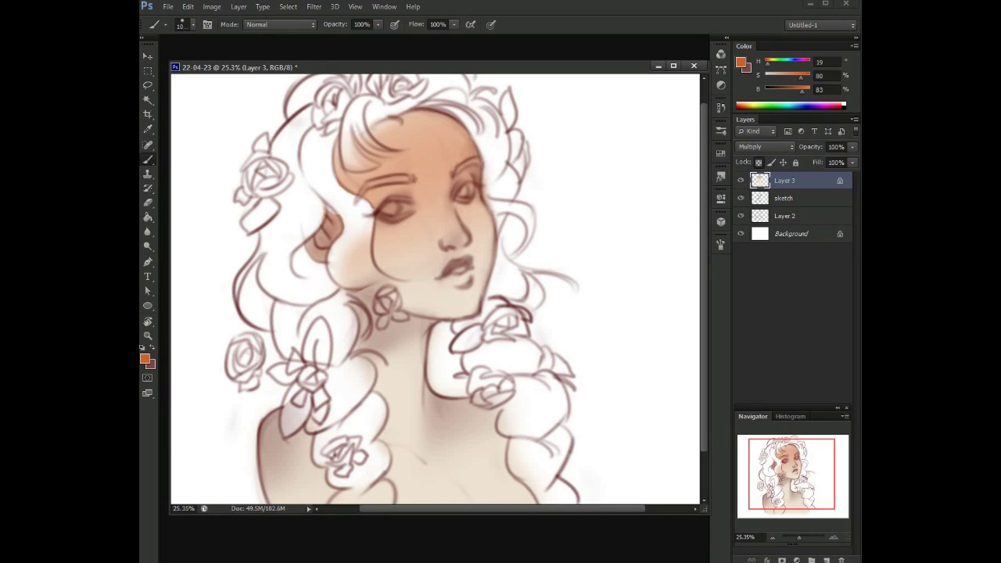
scroll(434, 290, "left", 1)
key("ctrl+z")
mouse_move(367, 125)
left_mouse_down()
mouse_move(485, 156)
mouse_move(375, 187)
mouse_move(352, 250)
left_mouse_up()
left_click_drag(381, 305, 368, 250)
- Try tinting the neck, chest and shoulder with the large orange brush
left_click_drag(438, 336, 501, 391)
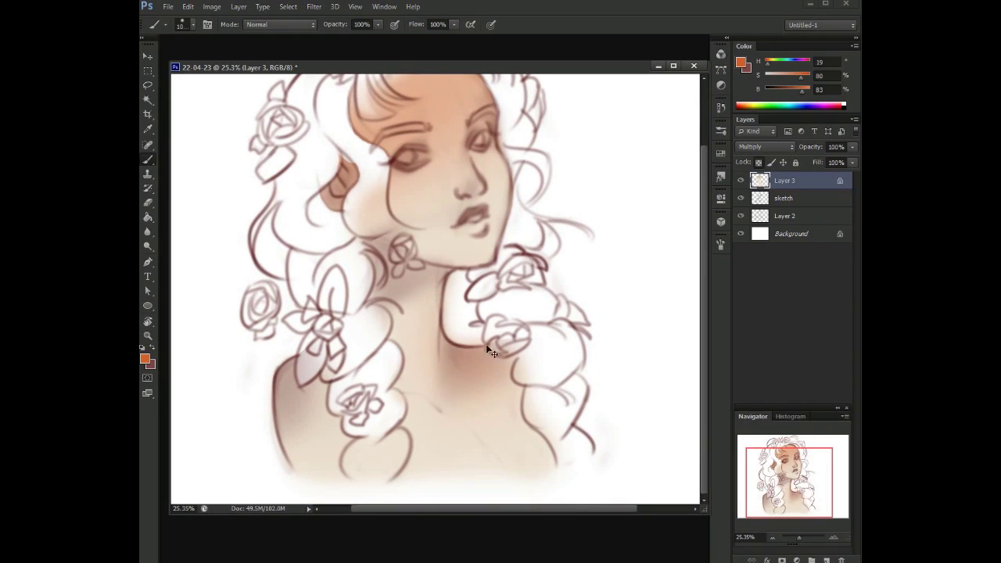
left_click_drag(329, 368, 289, 461)
key("ctrl+z")
mouse_move(470, 368)
left_mouse_down()
mouse_move(407, 250)
mouse_move(406, 367)
left_mouse_up()
left_click_drag(360, 336, 508, 453)
left_click_drag(574, 224, 568, 258)
key("ctrl+z")
- Paint the lips orange on Layer 3 with a smaller soft brush
right_click(474, 243)
key("Escape")
key("z")
left_click(495, 227)
key("b")
right_click(429, 254)
type("60")
key("Return")
right_click(442, 274)
key("Escape")
key("z")
left_click_drag(548, 201, 507, 201)
key("b")
- Try a different blend mode and stacking order for Layer 2
left_click(785, 216)
scroll(765, 147, "down", 1)
left_click(765, 147)
left_click(770, 335)
left_click(765, 146)
key("Escape")
key("ctrl+shift+bracketright")
left_click_drag(772, 200, 770, 223)
key("alt+bracketright")
key("alt+bracketright")
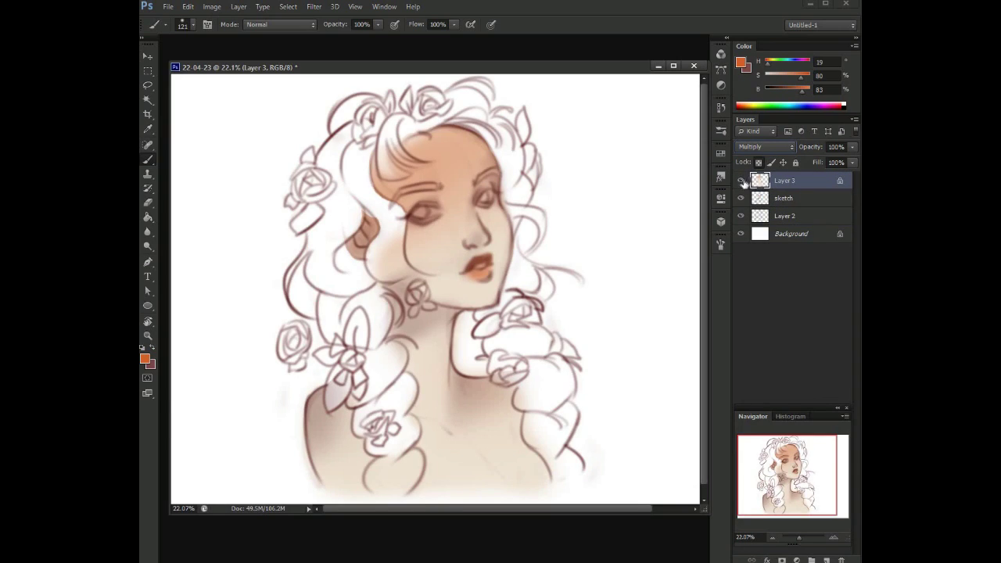
- Add a new layer named bg between Layer 2 and the Background layer
left_click(771, 223)
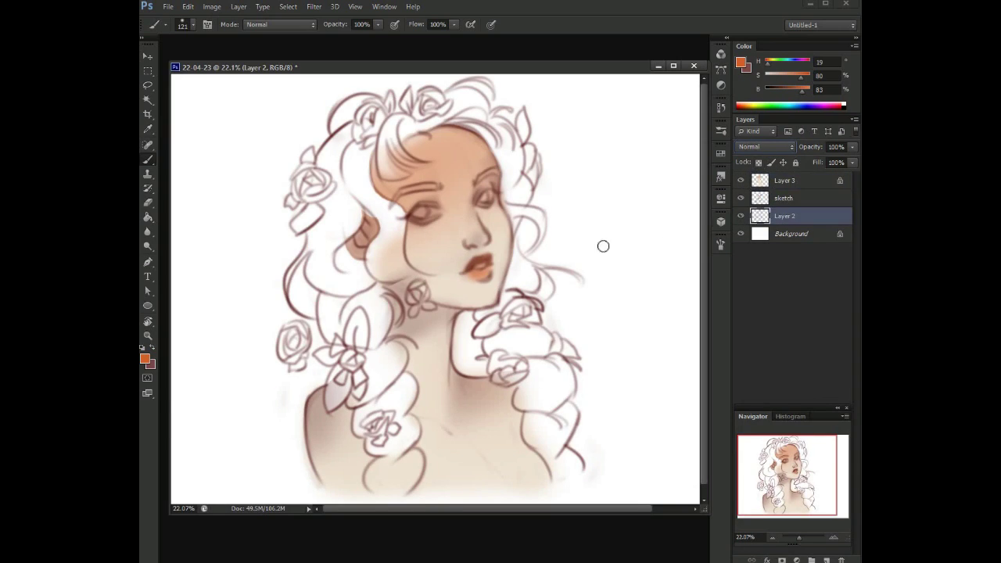
key("alt+bracketleft")
key("ctrl+shift+n")
type("bg")
key("Return")
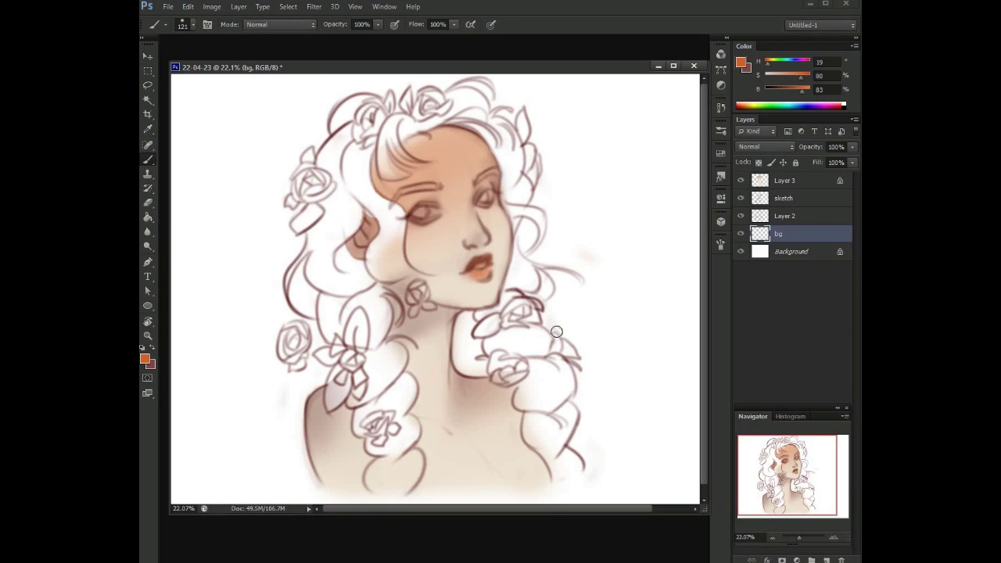
- Scale down Layer 3, sketch and Layer 2 together with a free transform and reposition the portrait on the canvas
key("m")
key("ctrl+0")
key("alt+bracketright")
key("shift+alt+bracketright")
key("shift+alt+bracketright")
right_click(478, 277)
left_click(531, 397)
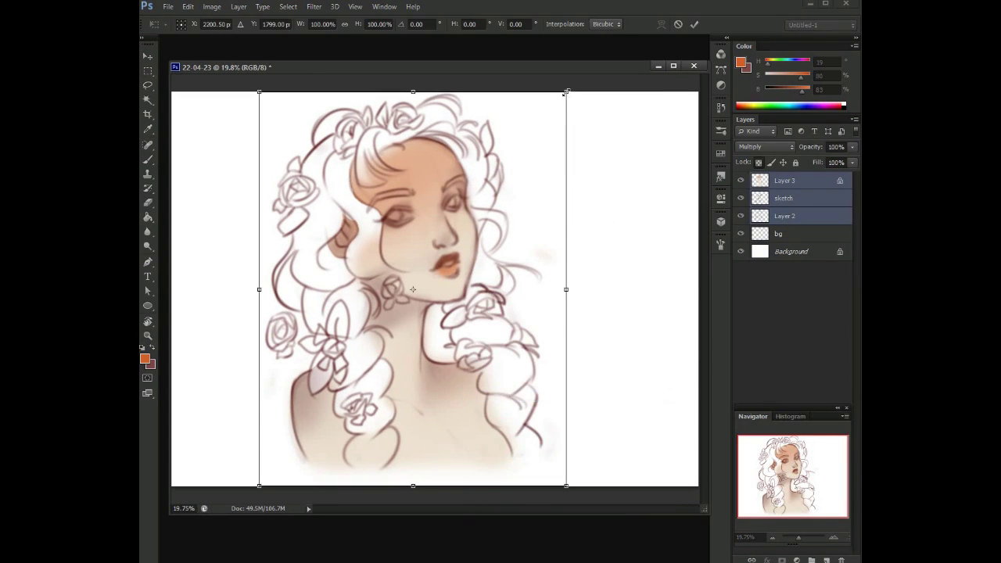
left_click_drag(566, 92, 467, 212)
left_click_drag(413, 281, 497, 229)
key("Return")
- Draw a rectangular marquee about 7.1 by 8.6 cm around the portrait on the bg layer
key("ctrl+plus")
key("alt+bracketleft")
left_click_drag(566, 477, 575, 448)
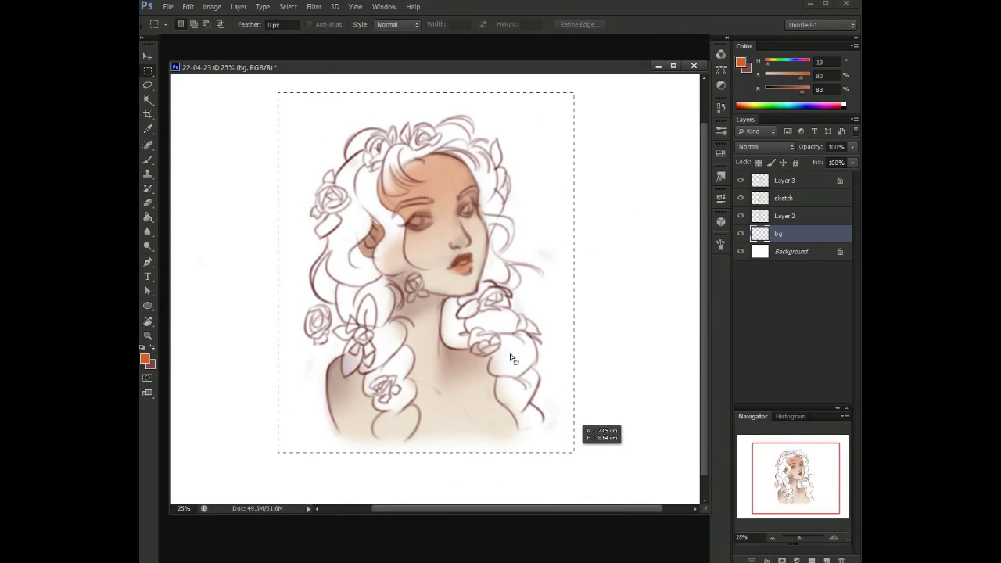
- Try filling the marquee with the orange foreground colour
key("g")
left_click(537, 286)
key("ctrl+z")
- Fill the marqueed area of the bg layer with light blue at H 223, S 58, B 100
left_click(803, 102)
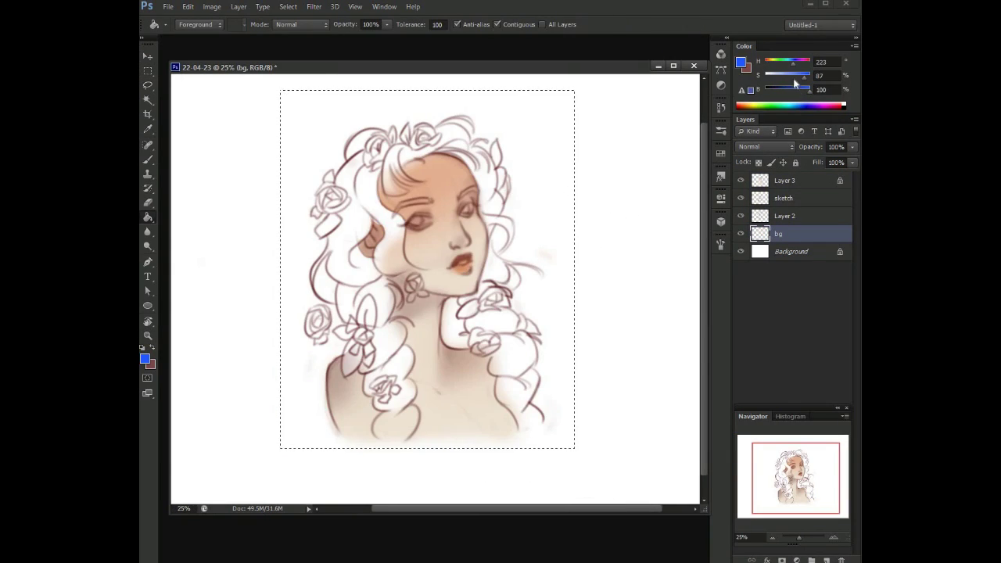
left_click(565, 242)
key("ctrl+z")
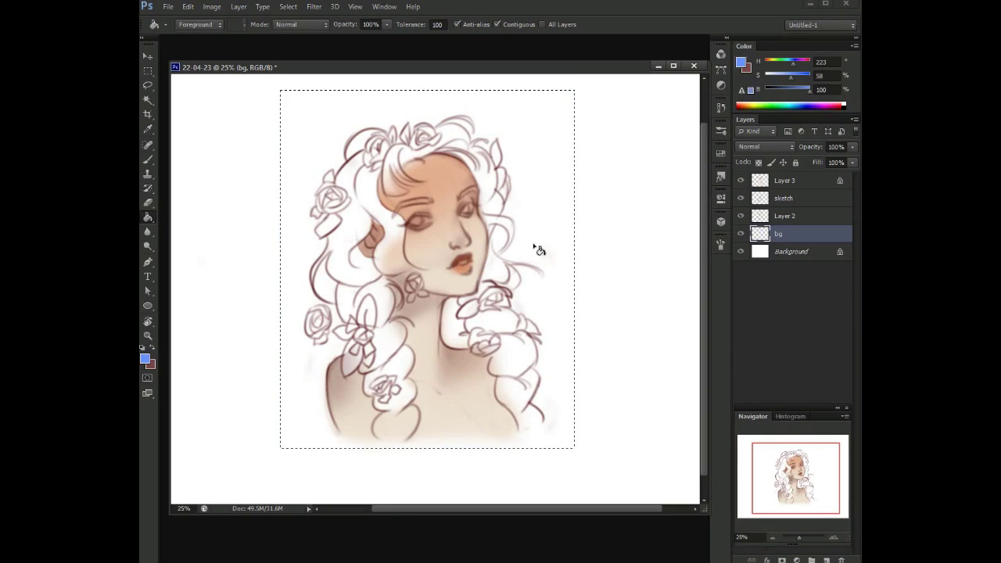
left_click(209, 24)
left_click(199, 35)
left_click(347, 108)
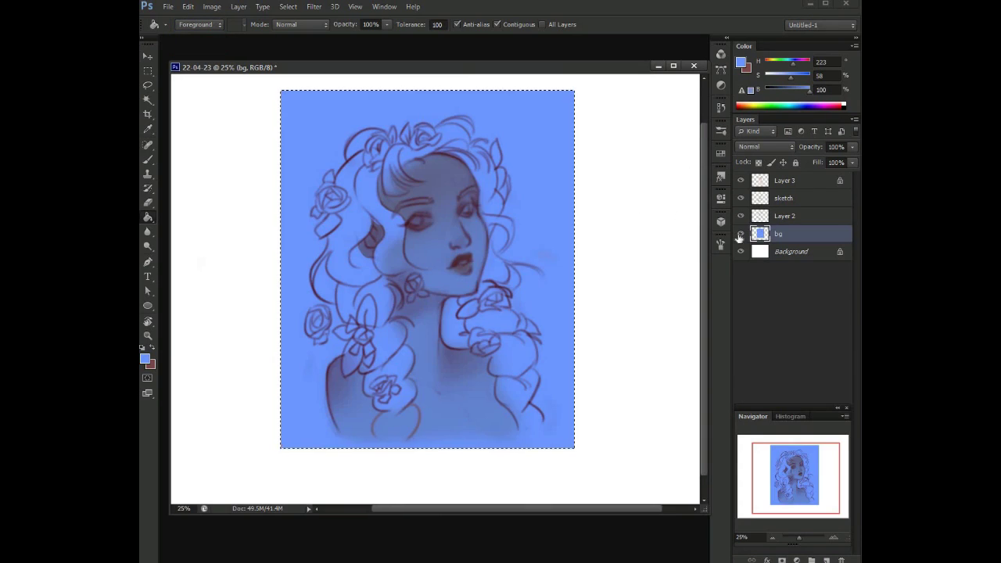
- Reorder the layers so sketch and Layer 2 sit above Layer 3, and lock the bg layer
left_click_drag(769, 182, 782, 177)
key("ctrl+z")
left_click(782, 198)
left_click(778, 234)
left_click(779, 181)
left_click(763, 146)
left_click(759, 208)
left_click(778, 197)
left_click(762, 146)
left_click(754, 161)
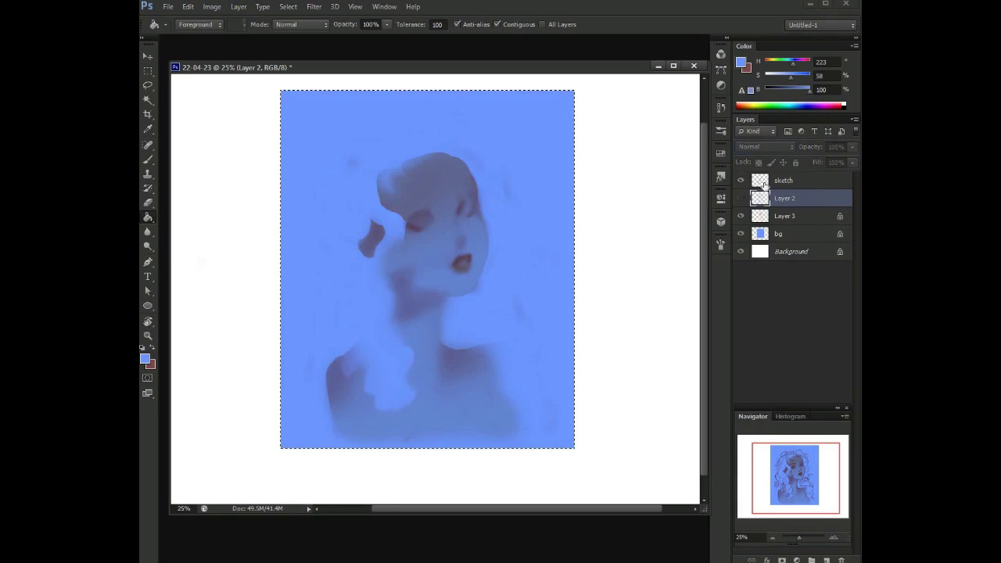
- Set Layer 3's blend mode to Normal and toggle its visibility to check the skin base against the blue background
left_click(778, 181)
left_click(779, 215)
left_click(763, 146)
left_click(754, 153)
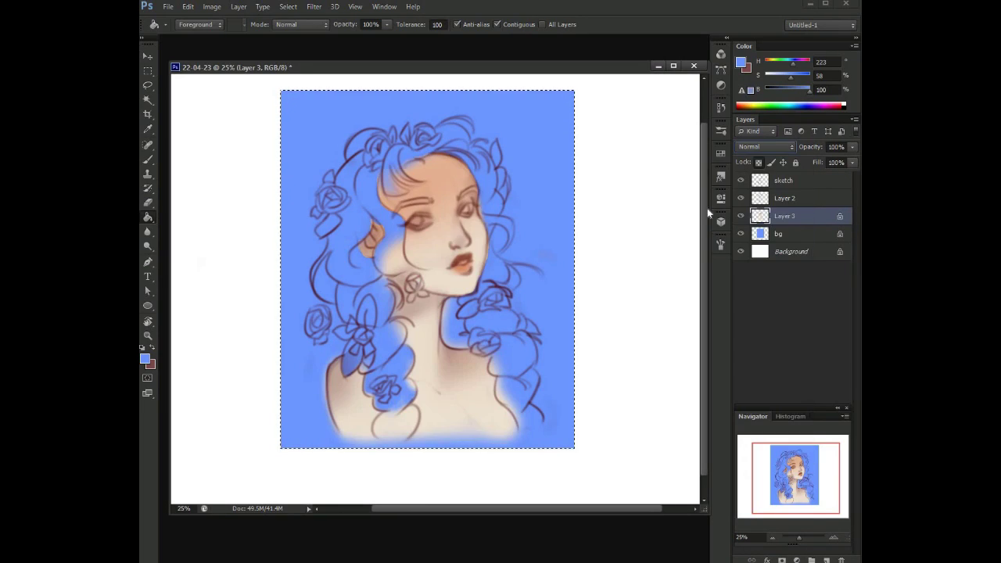
left_click(740, 216)
left_click(740, 216)
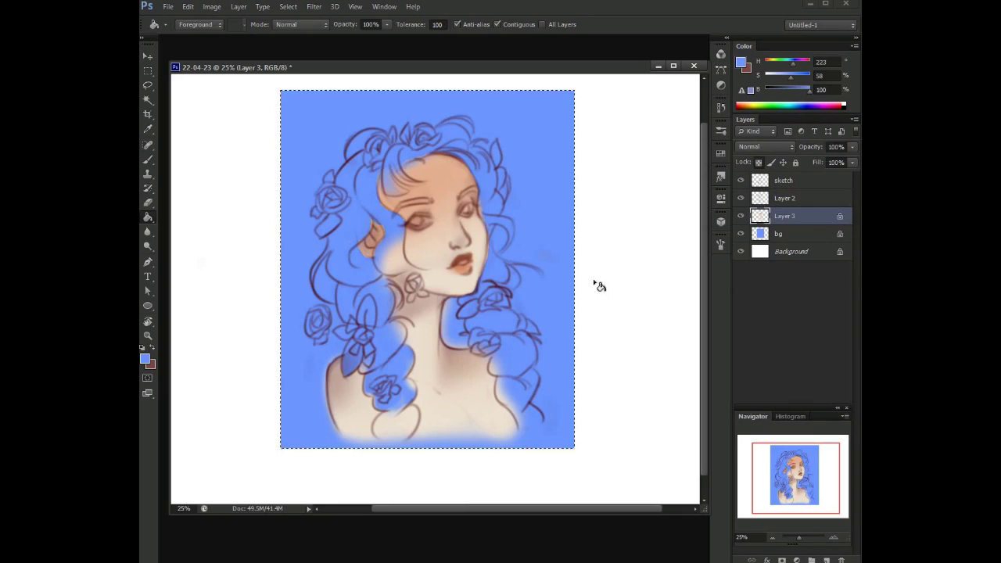
- Extend the skin base on Layer 3 with a 69 px brush in sampled pale skin tone at H 32, S 13, B 93
key("z")
key("b")
scroll(603, 324, "up", 5)
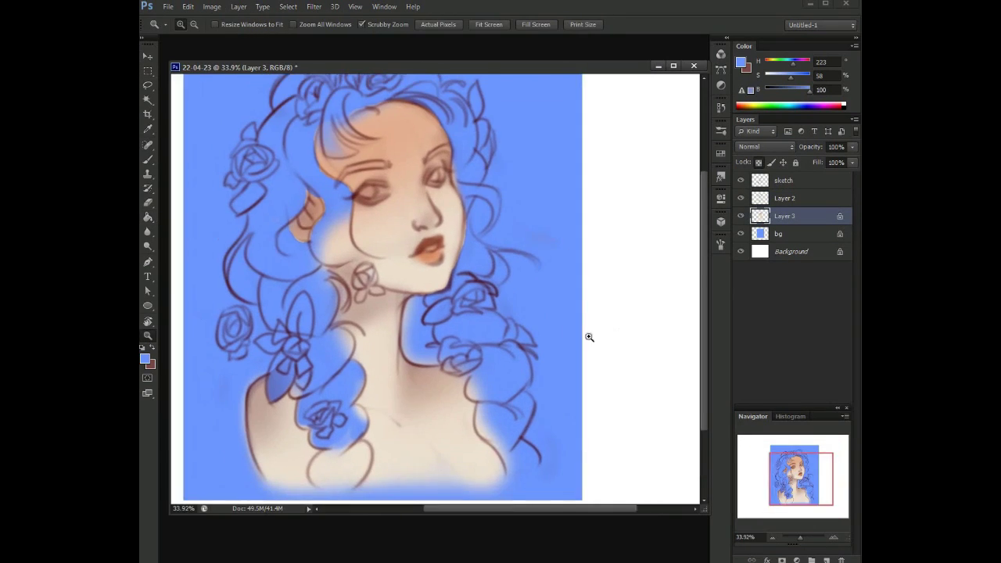
right_click(573, 223)
left_click_drag(599, 229, 585, 229)
key("Return")
scroll(522, 218, "down", 2)
right_click(486, 291)
left_click_drag(539, 312, 552, 312)
key("Return")
left_click(479, 320, "alt")
left_click(444, 330, "alt")
left_click_drag(464, 308, 488, 359)
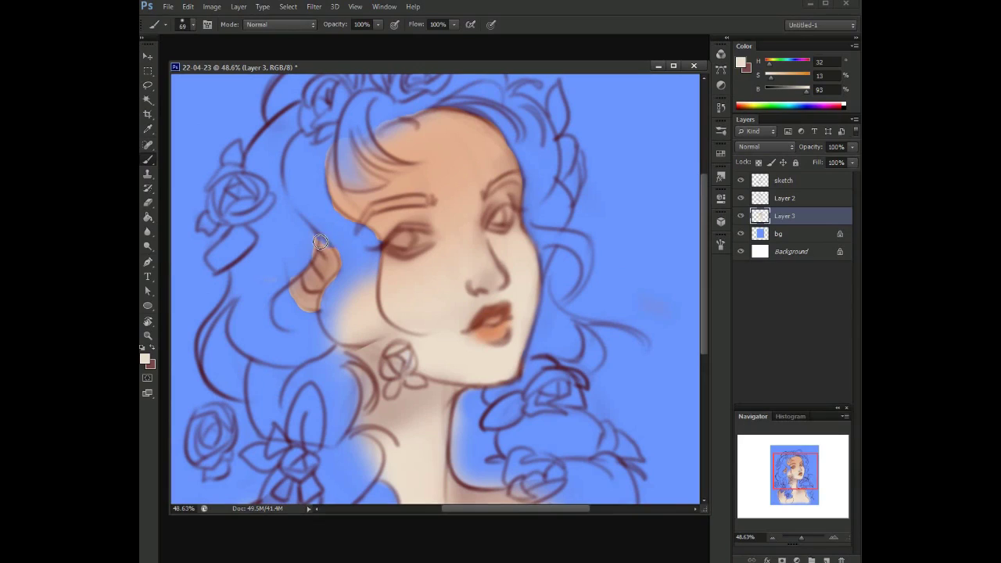
- Sample the ear's peach tone and trim the skin edge around the ear on Layer 3 with a 55 px eraser
left_click(324, 258, "alt")
key("e")
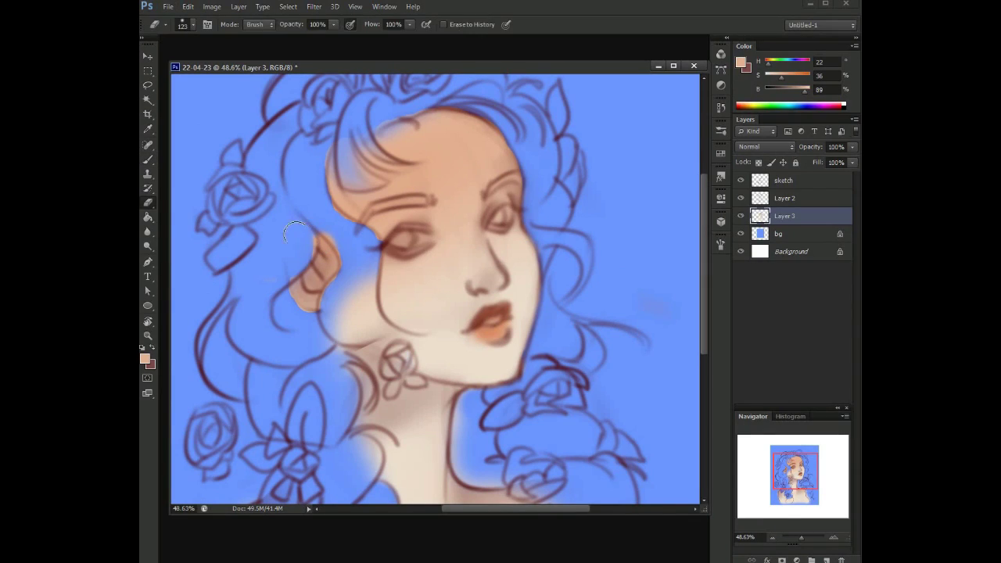
right_click(341, 203)
left_click_drag(438, 216, 415, 215)
key("Return")
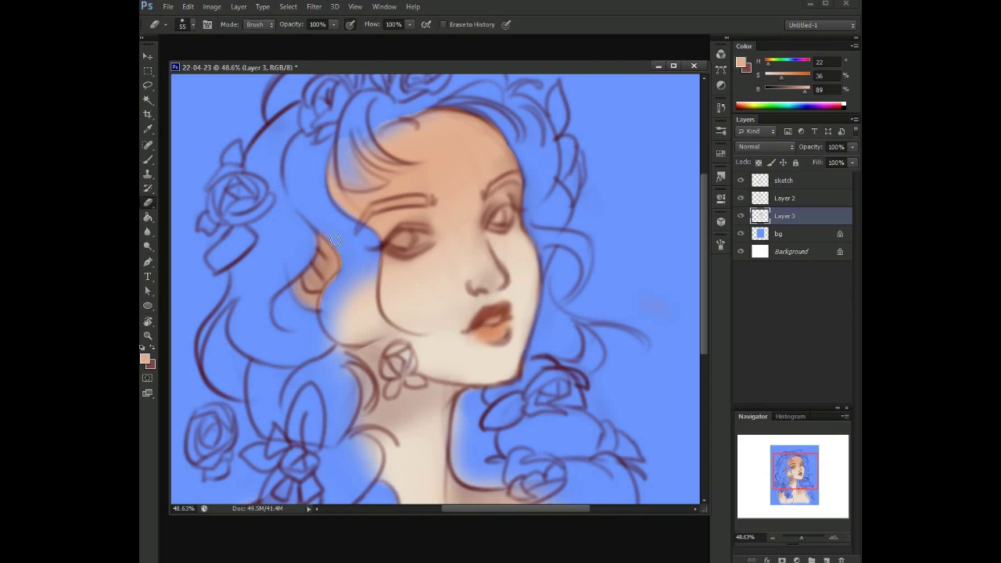
left_click_drag(414, 109, 401, 153)
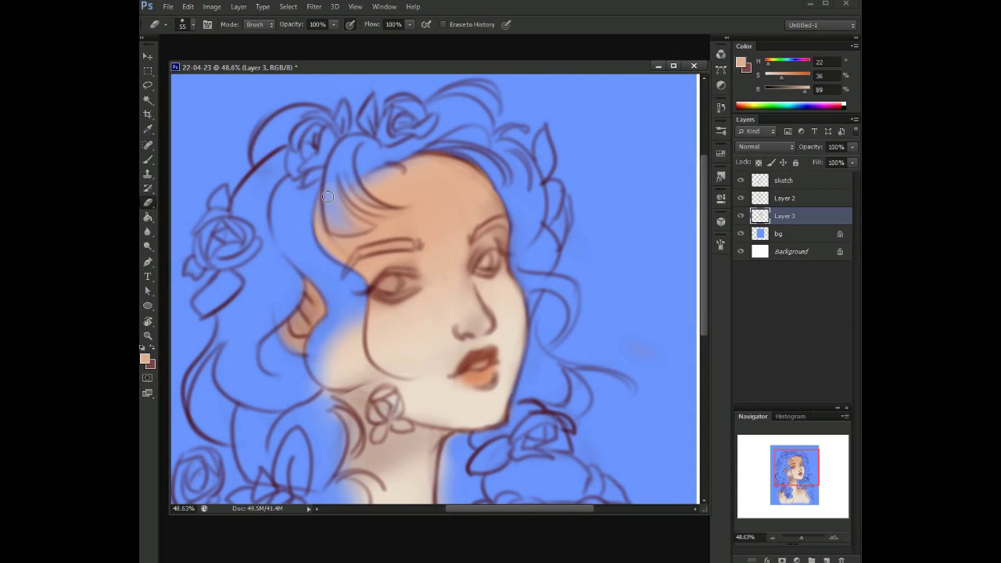
left_click_drag(496, 409, 422, 315)
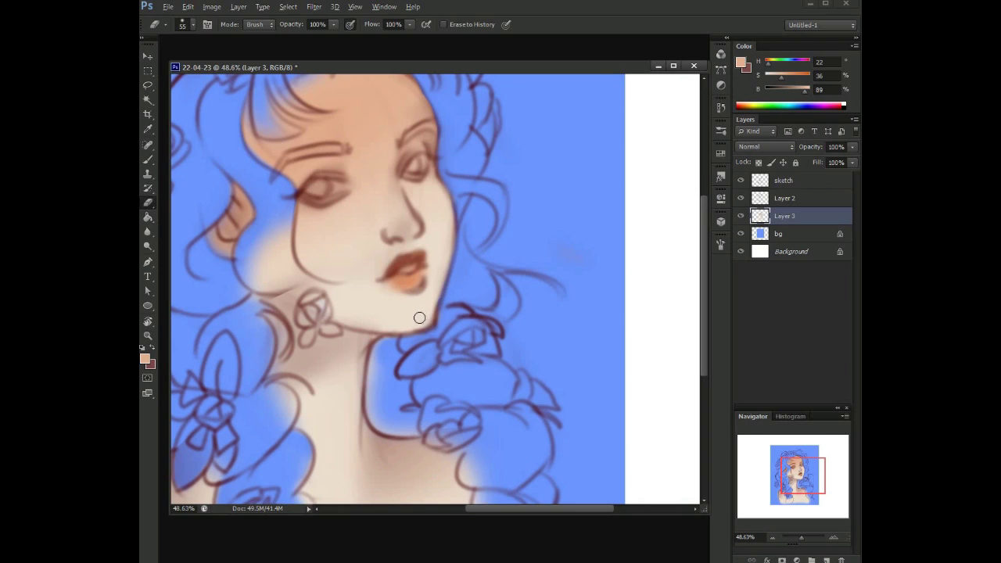
- Refine the jaw and neck edges on Layer 3, alternating sampled chin colour with the eraser
key("b")
left_click(428, 301, "alt")
mouse_move(443, 251)
left_mouse_down()
mouse_move(443, 205)
mouse_move(406, 67)
left_mouse_up()
left_click_drag(407, 235, 368, 235)
key("e")
mouse_move(387, 274)
left_mouse_down()
mouse_move(383, 313)
mouse_move(432, 261)
left_mouse_up()
left_click_drag(404, 358, 419, 389)
mouse_move(640, 105)
left_mouse_down()
mouse_move(520, 217)
mouse_move(445, 316)
mouse_move(569, 298)
left_mouse_up()
- Lock Layer 3's transparent pixels and tint the forehead, nose, cheek and shoulders with red at H 352, S 85, B 100
key("/")
key("b")
left_click(804, 105)
left_click(357, 173)
key("ctrl+z")
key("ctrl+z")
key("ctrl+z")
key("[")
key("[")
key("[")
key("[")
key("[")
key("[")
key("[")
key("[")
key("[")
key("[")
key("ctrl+z")
left_click_drag(470, 250, 510, 204)
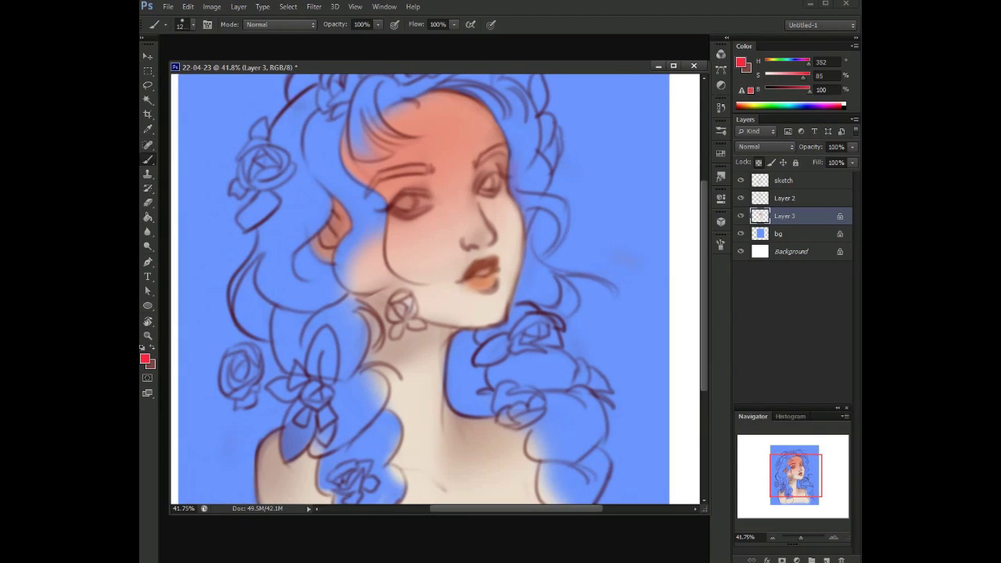
scroll(482, 208, "down", 5)
scroll(516, 321, "up", 4)
scroll(516, 320, "right", 1)
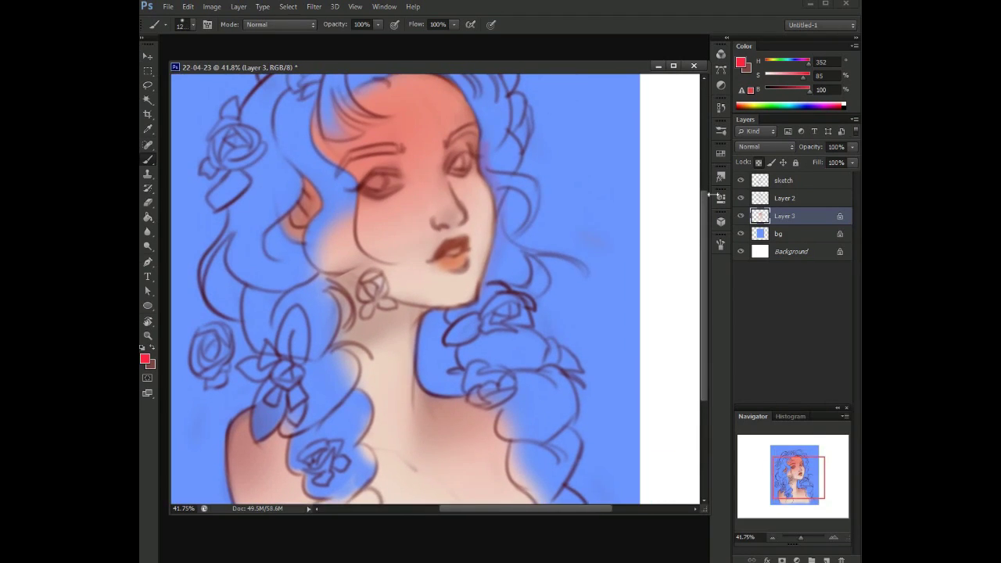
- Toggle the sketch layer's visibility to compare the line art, and delete the sketch layer
left_click(782, 198)
left_click(740, 180)
left_click(740, 180)
left_click(741, 179)
left_click(786, 180)
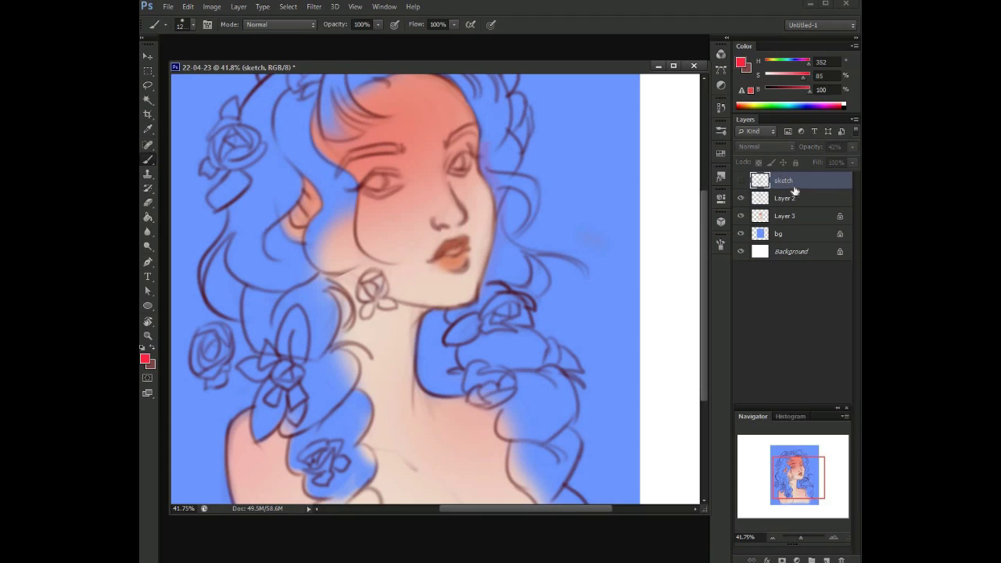
key("Delete")
left_click(785, 198)
left_click(740, 180)
left_click(741, 180)
- Glaze the skin on Layer 3 with a 453 px brush in yellow at H 56, S 100, B 75
mouse_move(571, 266)
left_mouse_down()
mouse_move(599, 277)
mouse_move(587, 261)
left_mouse_up()
right_click(587, 261)
right_click(576, 239)
type("453")
left_click(743, 104)
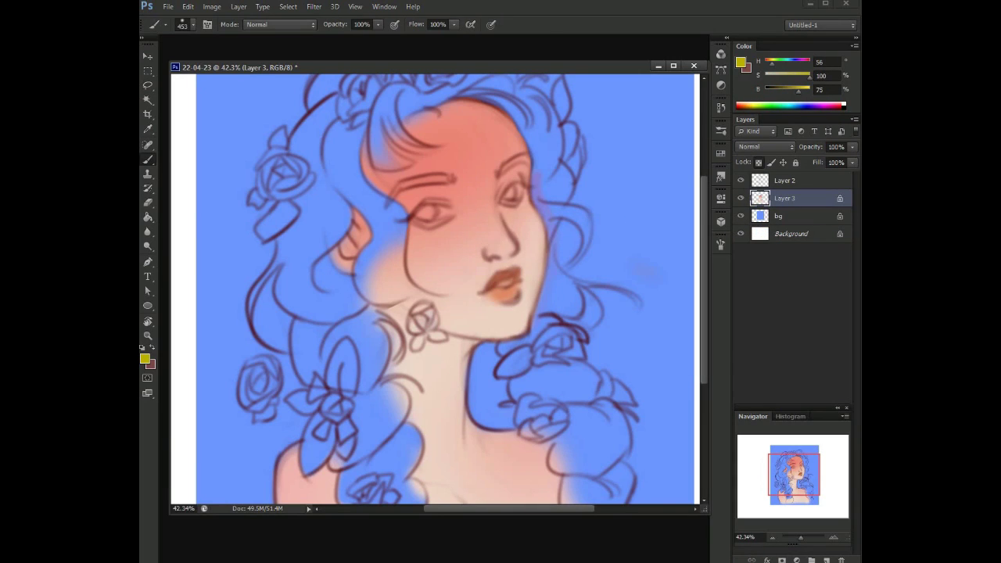
left_click_drag(516, 258, 545, 261)
- Sample coral at H 6, S 48, B 93 from the forehead and deepen the nose with a 193 px brush
left_click(454, 128, "alt")
right_click(523, 242)
type("193")
key("Return")
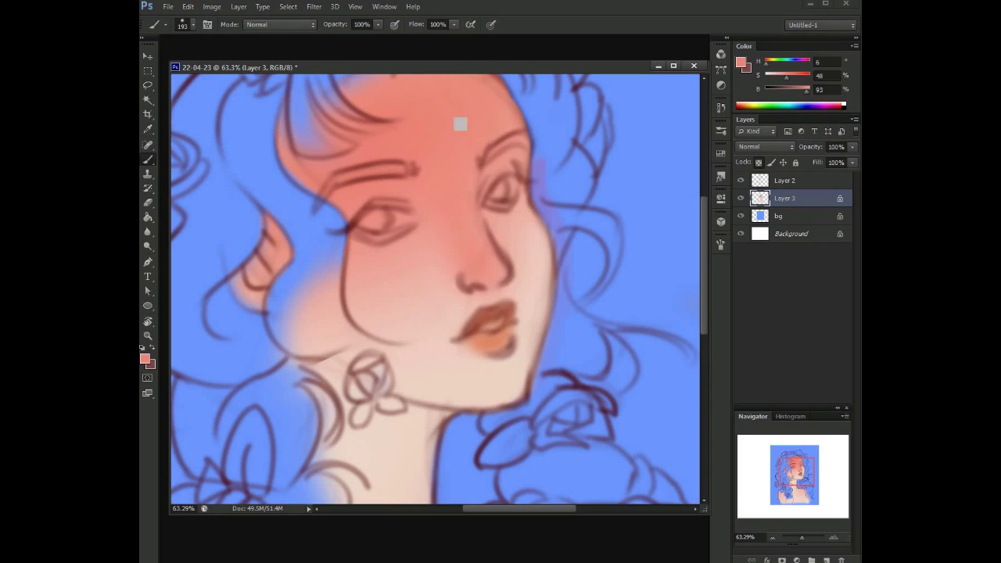
- Switch to the slanted brush tip, test it at 125 px on the face, and undo the mark
right_click(445, 224)
right_click(429, 250)
type("125")
key("Return")
left_click(427, 247)
key("ctrl+z")
key("F5")
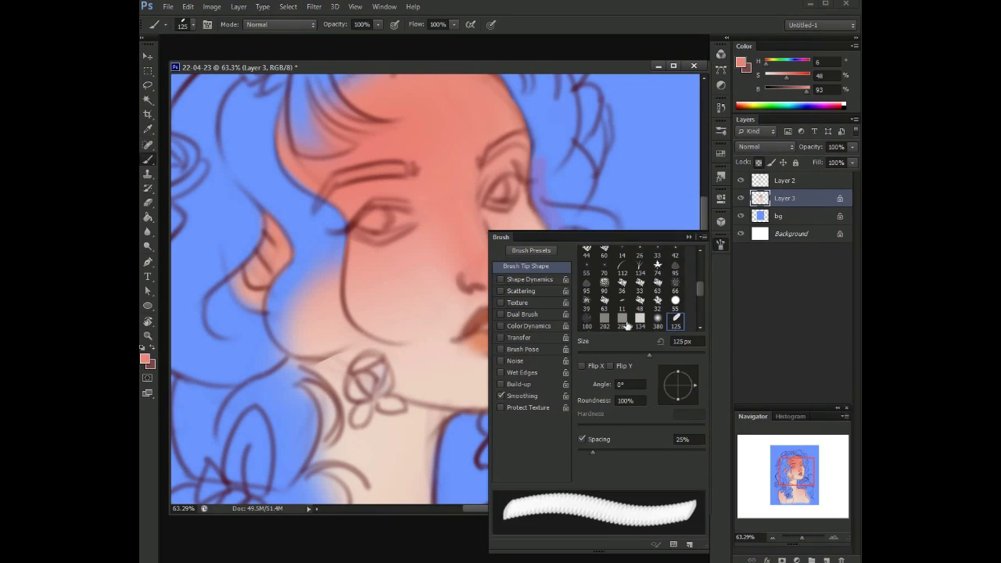
key("F5")
- Sample dusky rose tones beneath the nose and shade Layer 3 there with the slanted brush at 25 px and 59 px
right_click(489, 241)
type("25")
key("Return")
left_click(466, 279, "alt")
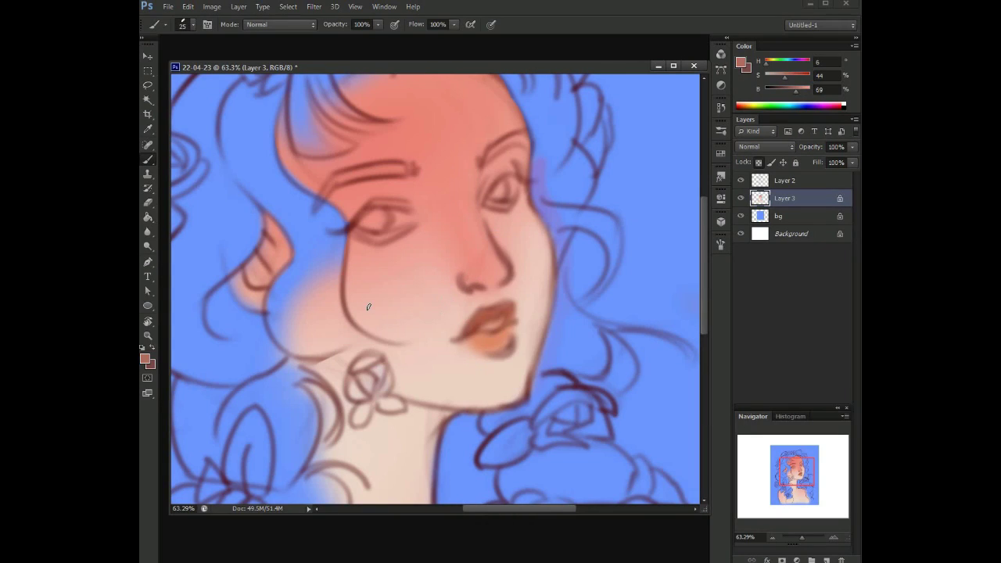
right_click(411, 268)
type("59")
key("Return")
left_click(465, 284, "alt")
key("z")
left_click_drag(454, 240, 352, 239)
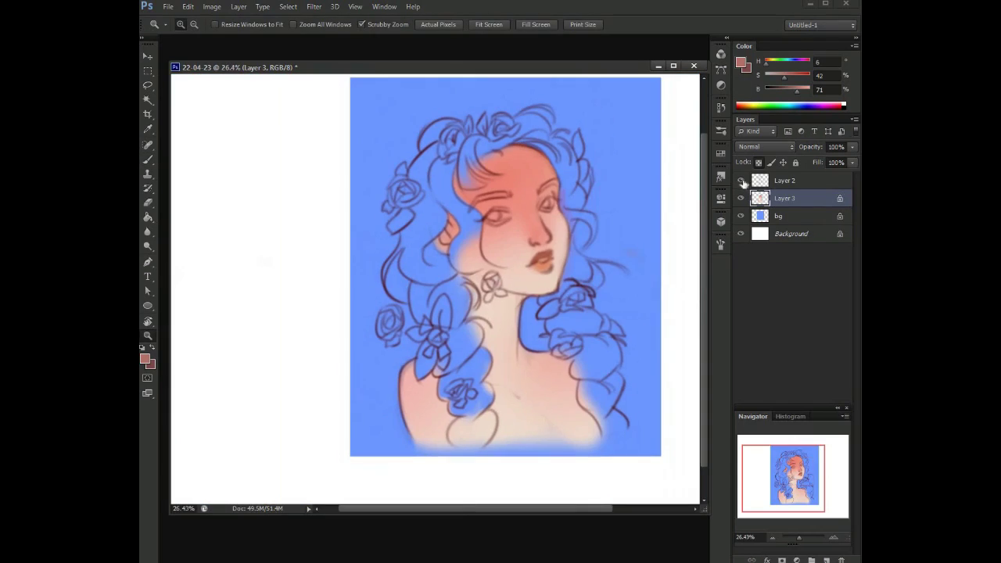
- Compare several blend modes on Layer 2, including Hard Light, Multiply and Vivid Light, and set it to Overlay
left_click(785, 180)
left_click(765, 146)
left_click(751, 167)
left_click(767, 149)
left_click(753, 336)
left_click(764, 147)
left_click(762, 292)
left_click(765, 146)
left_click(750, 348)
left_click(765, 146)
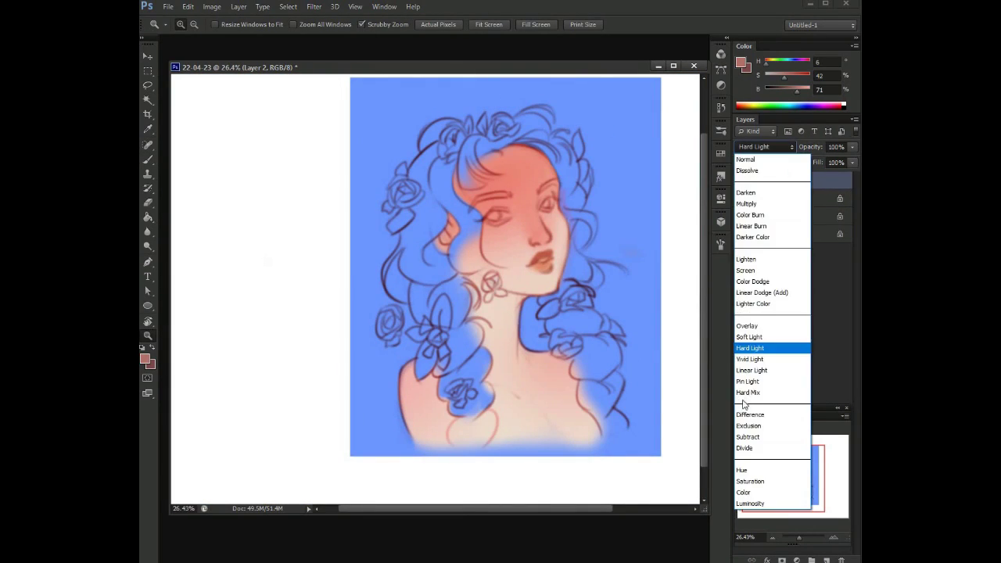
left_click(747, 203)
left_click(765, 146)
left_click(752, 337)
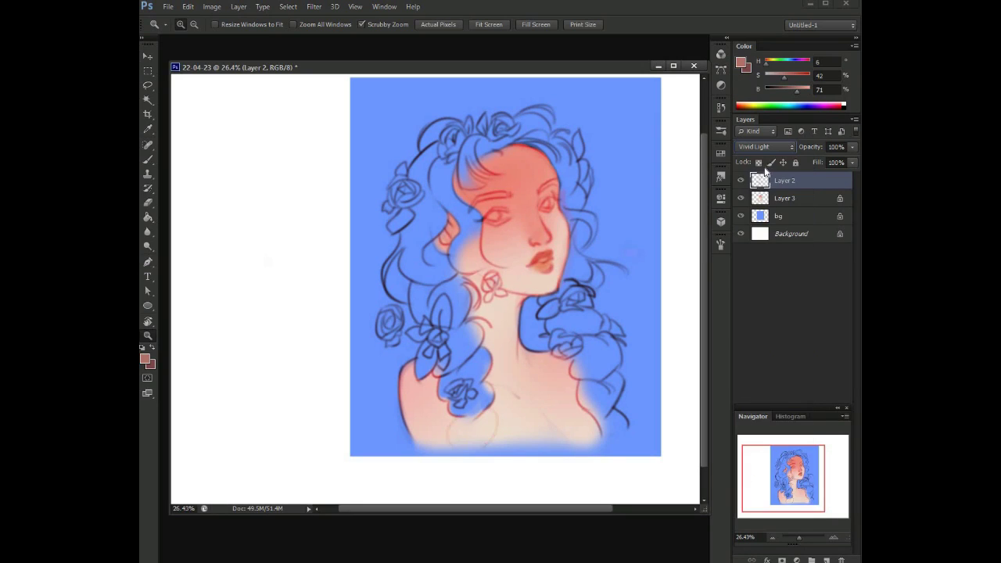
left_click(765, 147)
left_click(748, 325)
- Unlock Layer 3's transparent pixels and extend the skin beside the eye with a 180 px brush in coral at H 6, S 46, B 93
left_click_drag(561, 288, 425, 172)
key("b")
right_click(433, 247)
key("Escape")
key("alt+bracketleft")
key("slash")
left_click(519, 195, "alt")
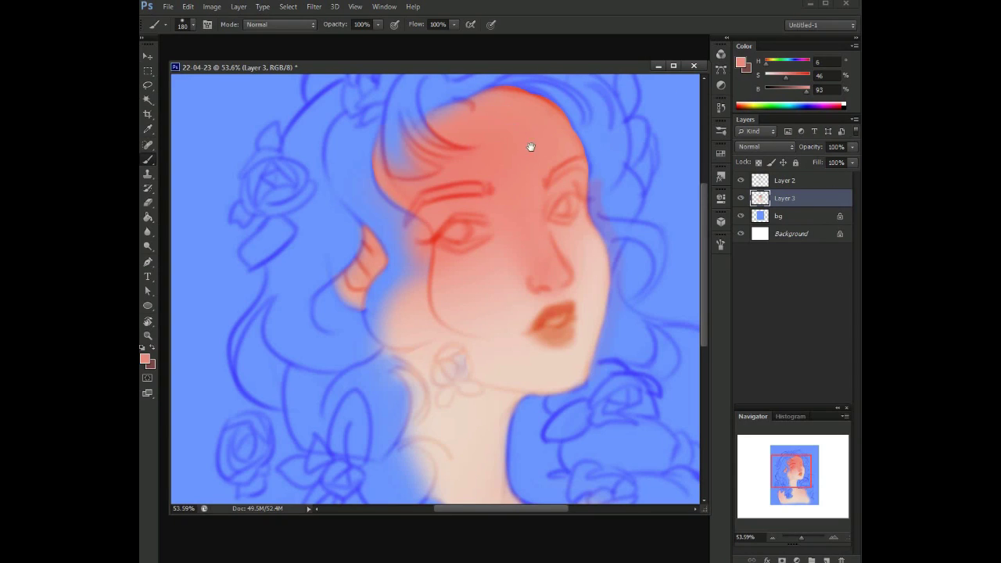
- Erase the stray skin colour outside the far edge of the forehead and cheek with a 55 px eraser
scroll(470, 114, "up", 3)
key("e")
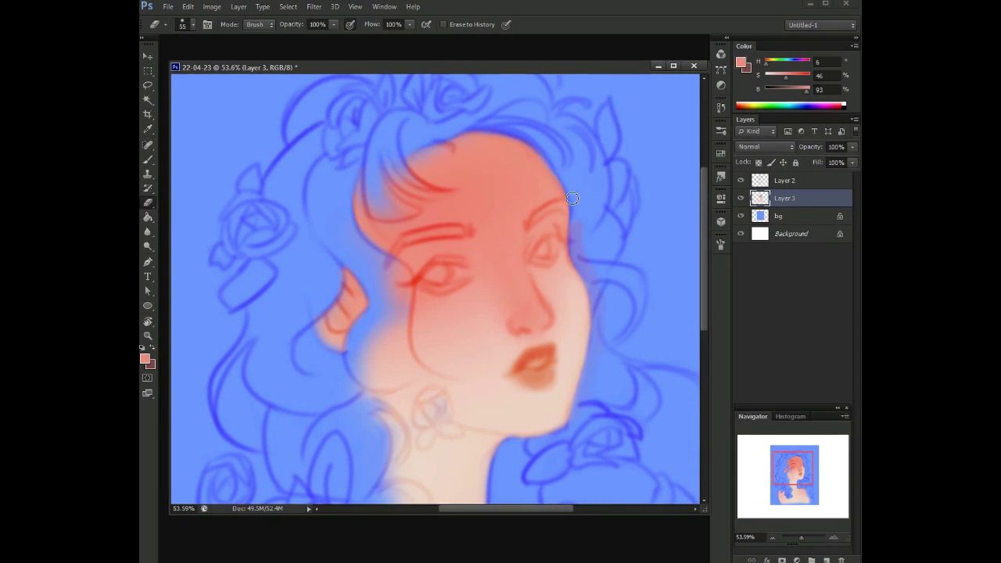
left_click_drag(579, 276, 543, 225)
left_click_drag(519, 360, 554, 318)
- Touch up the face and jaw edges with a 41 px brush in sampled pale skin tone at H 18, S 17, B 94
key("b")
right_click(547, 336)
left_click(551, 336, "alt")
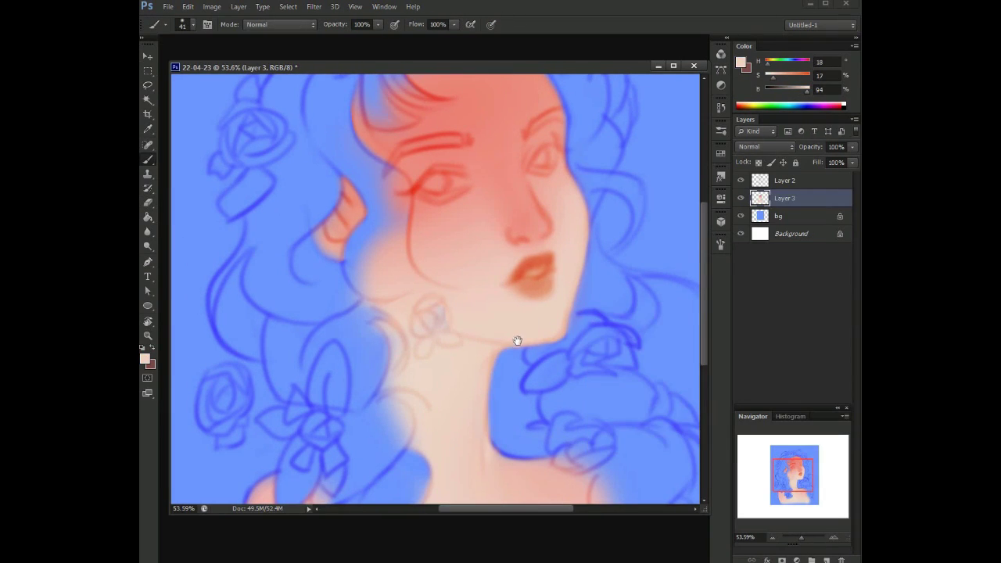
scroll(476, 387, "up", 3)
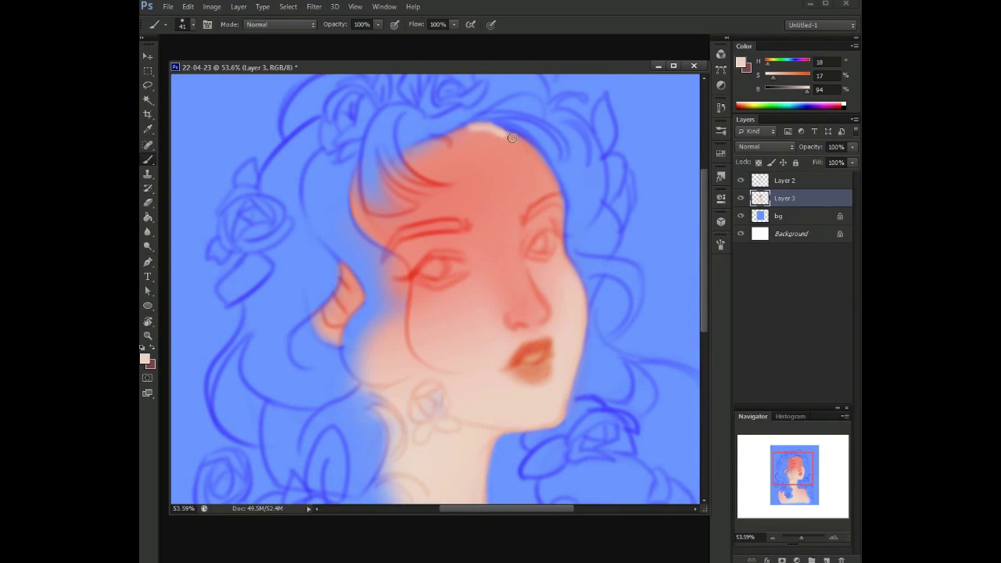
- Flip Layer 2, Layer 3 and bg horizontally together
key("z")
left_click_drag(536, 227, 501, 229)
left_click(768, 181, "ctrl")
left_click(782, 216, "ctrl")
key("m")
right_click(497, 235)
left_click(540, 353)
right_click(510, 287)
left_click(548, 491)
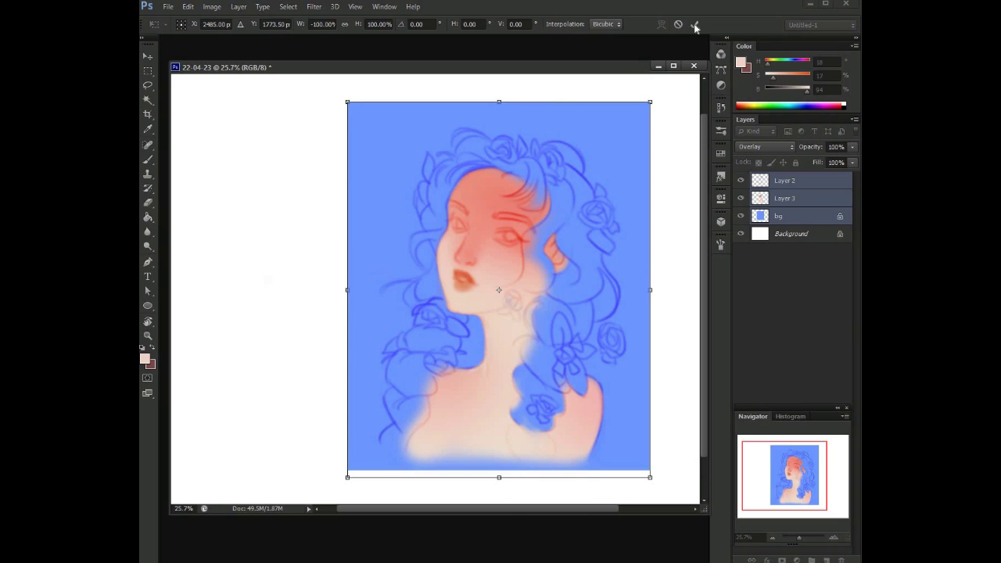
left_click(695, 24)
- Toggle Layer 3's visibility to check the mirrored line art with and without the skin base
key("ctrl+0")
left_click(742, 199)
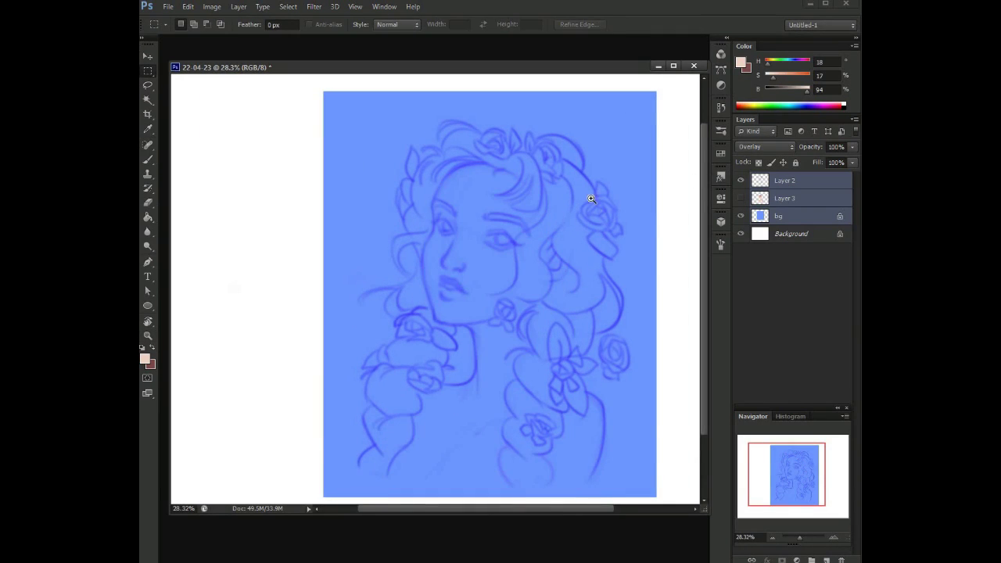
scroll(580, 185, "up", 1)
scroll(580, 184, "down", 2)
scroll(580, 185, "up", 1)
left_click(736, 199)
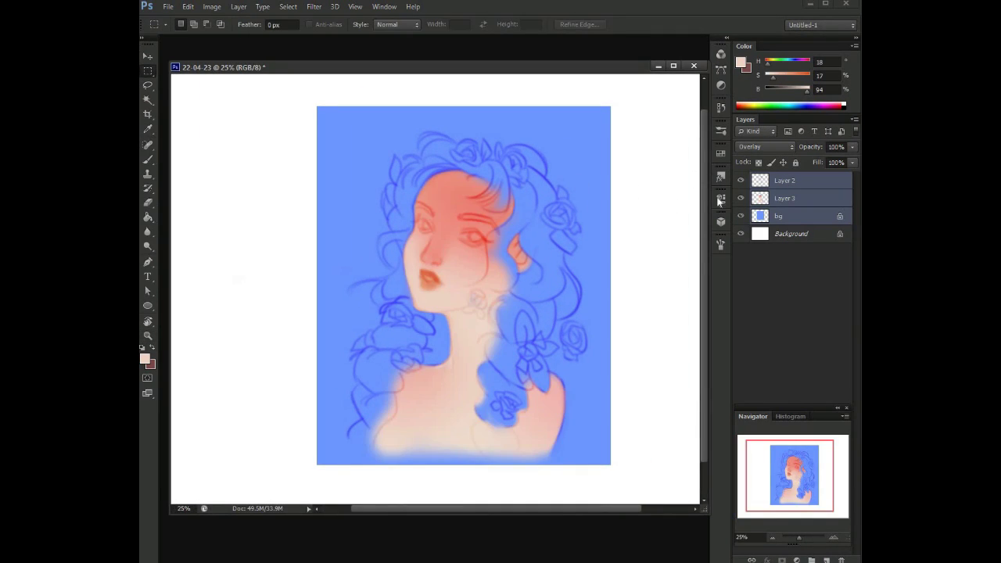
- Add a new empty layer above Layer 2
key("b")
key("ctrl+shift+alt+n")
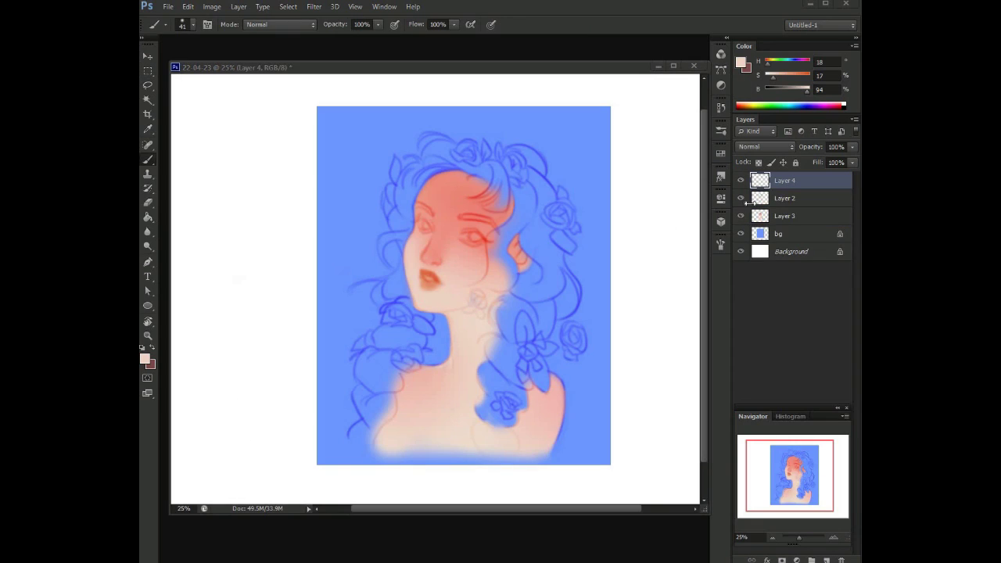
left_click(533, 253)
left_click(487, 221)
- Flip Layer 4, Layer 2, Layer 3 and bg horizontally to return the portrait to its original direction
right_click(509, 240)
left_click(582, 352)
right_click(516, 286)
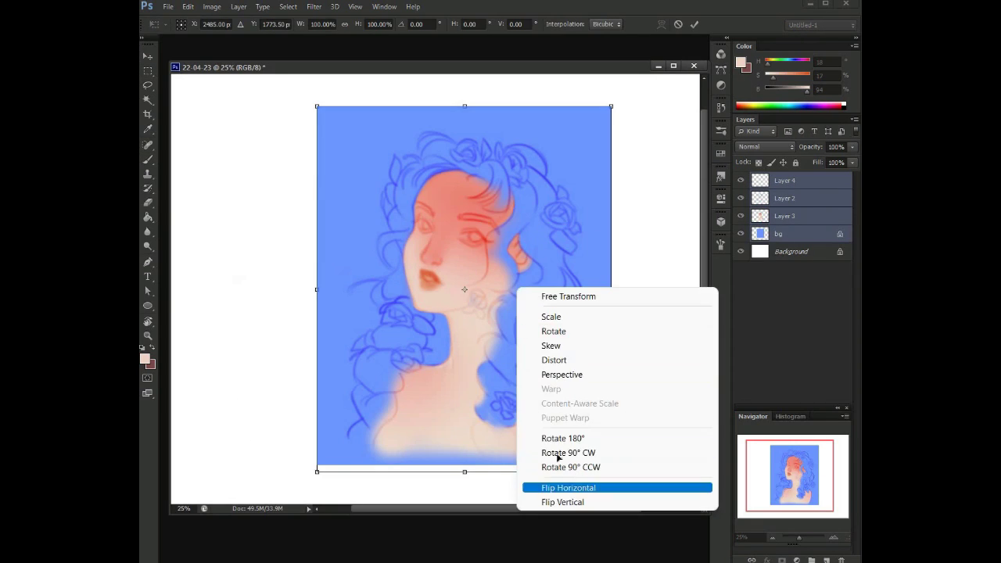
left_click(572, 483)
key("Return")
scroll(485, 266, "up", 5)
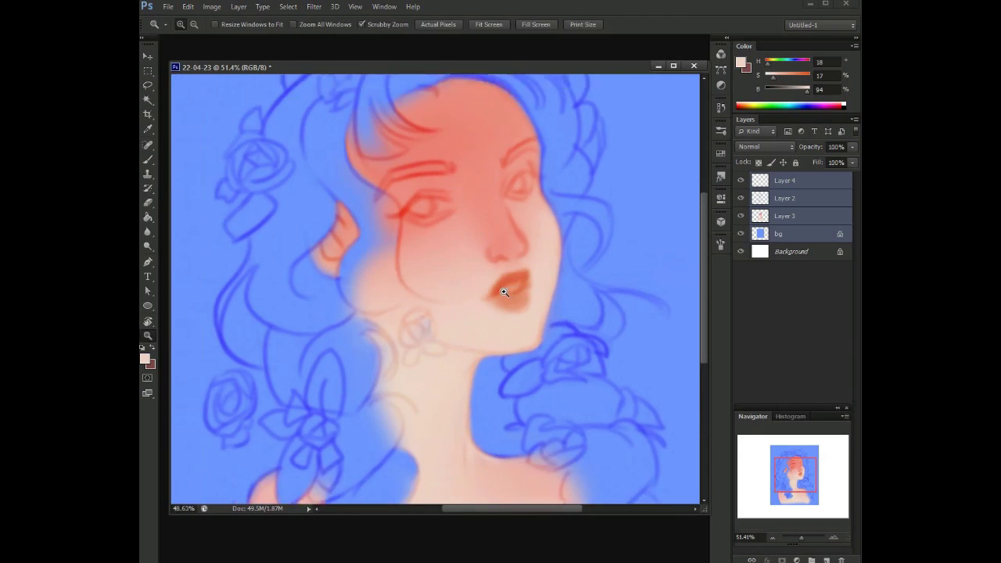
- Lock Layer 3's transparent pixels and refine its pale skin edges with a 16 px brush
left_click(785, 216)
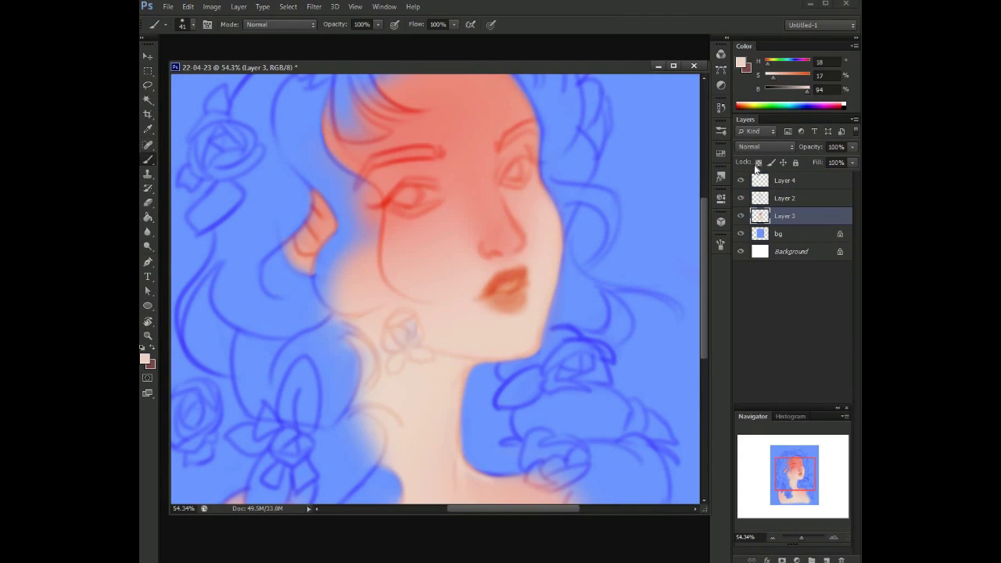
scroll(446, 219, "down", 1)
right_click(448, 222)
type("16")
key("Return")
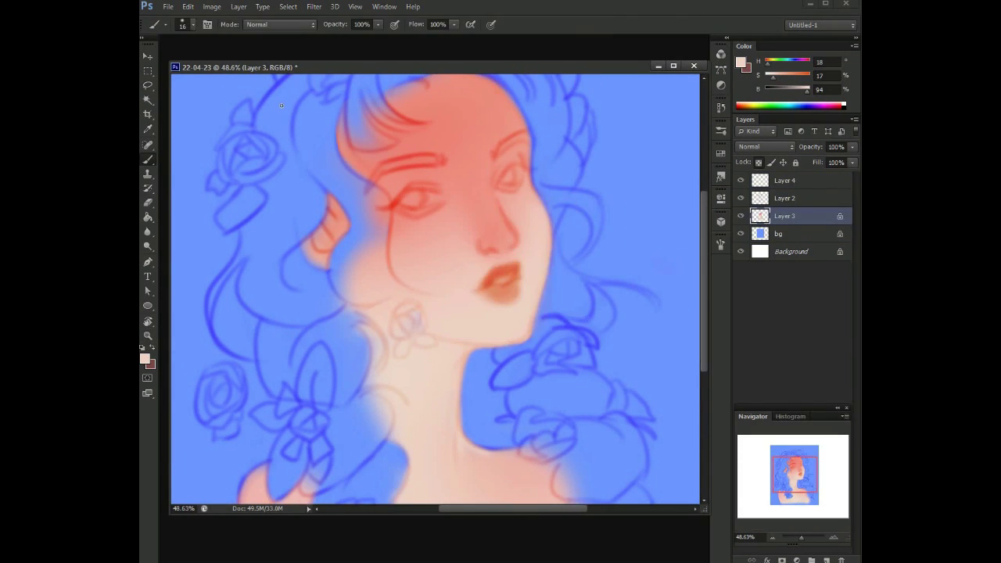
- Cover the bluish patch around the earring with pale skin tone using an 85 px brush, unlocking Layer 3's transparent pixels
scroll(453, 306, "right", 2)
right_click(442, 316)
type("85")
key("Return")
scroll(411, 284, "up", 2)
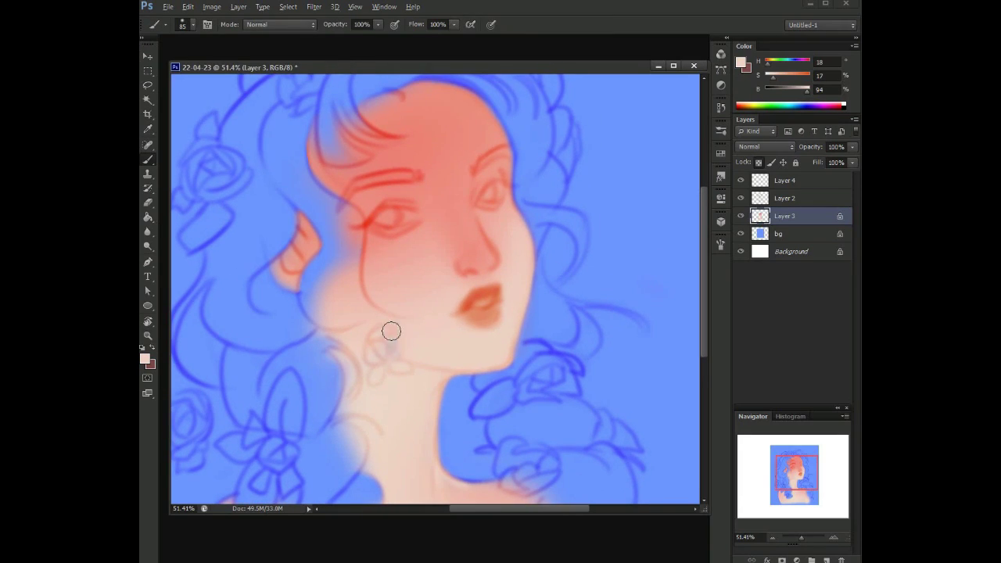
key("slash")
- Try darkening the near eyebrow and eyelids on Layer 3 in muted dark red (H 0, S 42, B 48) with a soft 36 px brush
left_click(367, 222, "alt")
right_click(387, 212)
type("48")
key("Return")
key("slash")
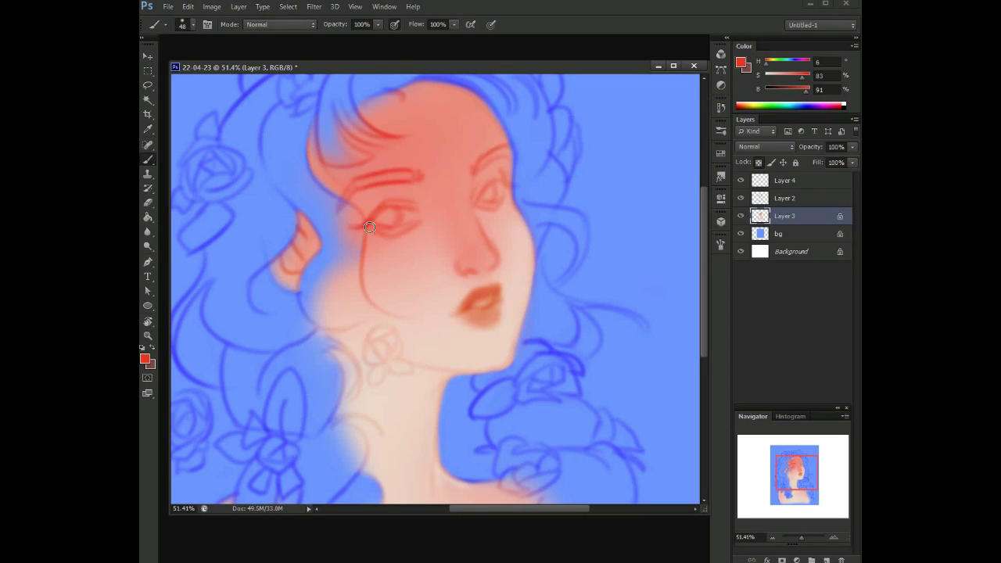
right_click(373, 292)
type("36")
key("Return")
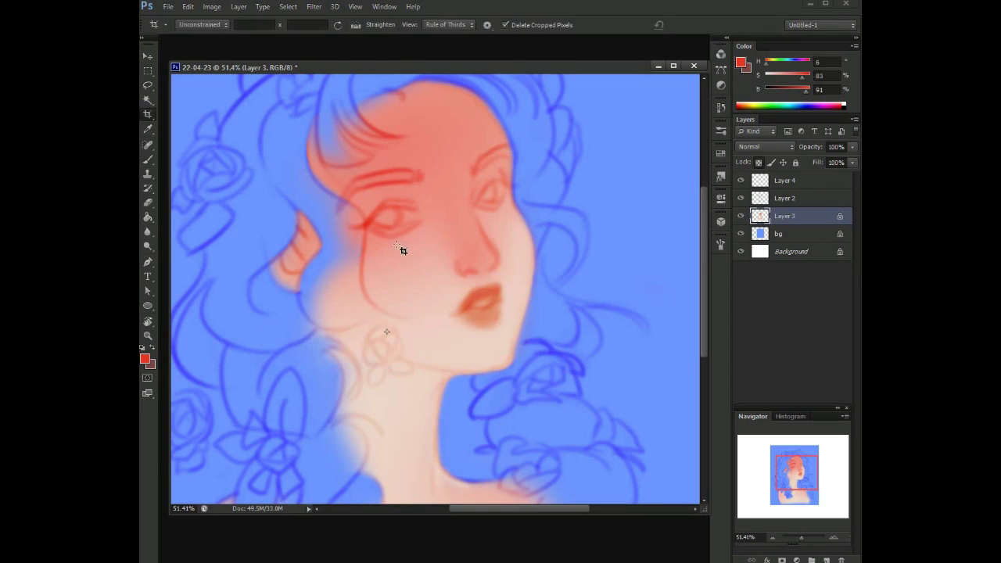
left_click(376, 229, "alt")
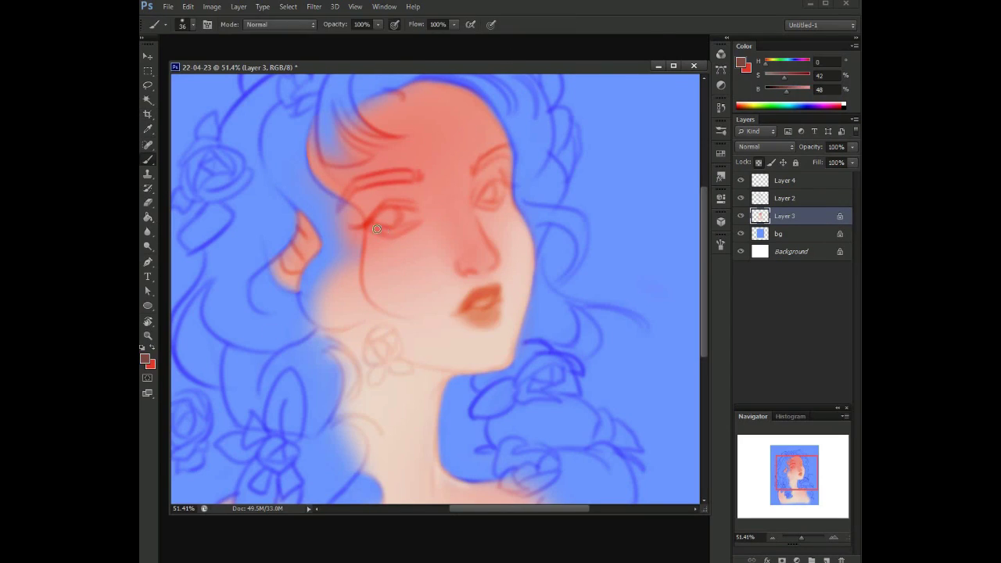
left_click(720, 246)
key("F5")
right_click(431, 220)
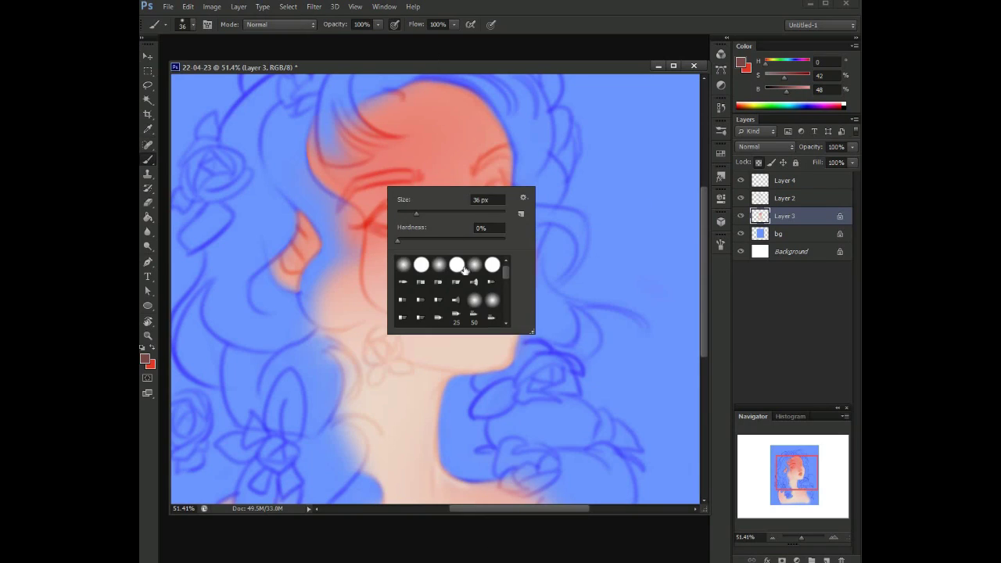
key("Escape")
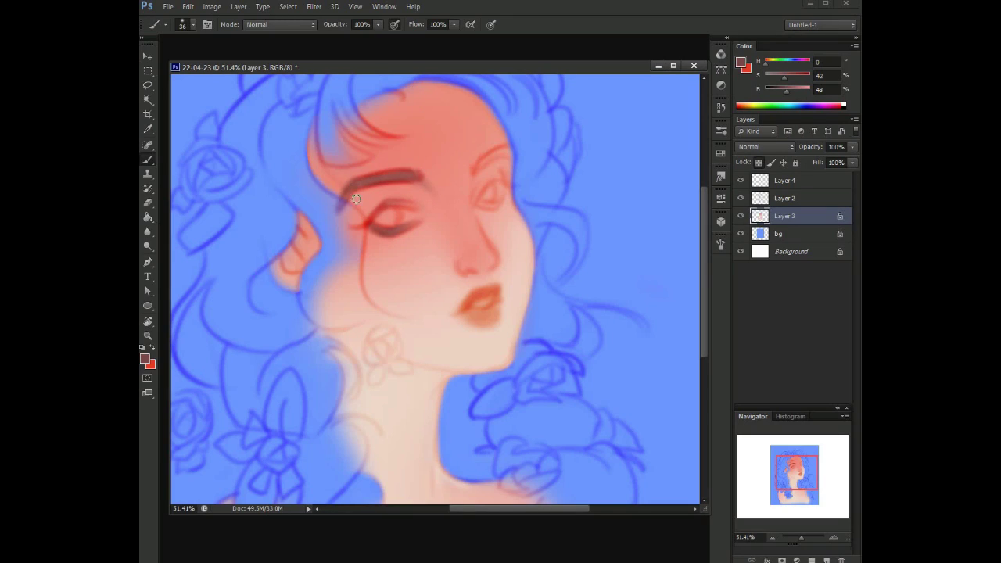
- Try extending the dark near eyebrow with a 58 px brush, and sample the coral skin tone for a 172 px brush
right_click(336, 211)
key("Return")
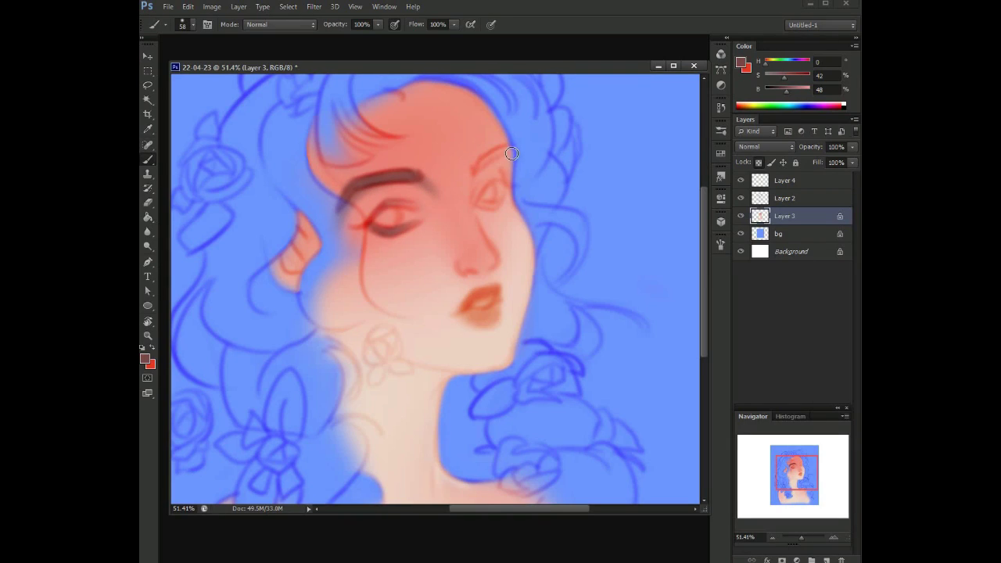
left_click(474, 180, "alt")
right_click(436, 150)
key("Return")
mouse_move(373, 173)
left_mouse_down()
mouse_move(357, 174)
mouse_move(405, 197)
left_mouse_up()
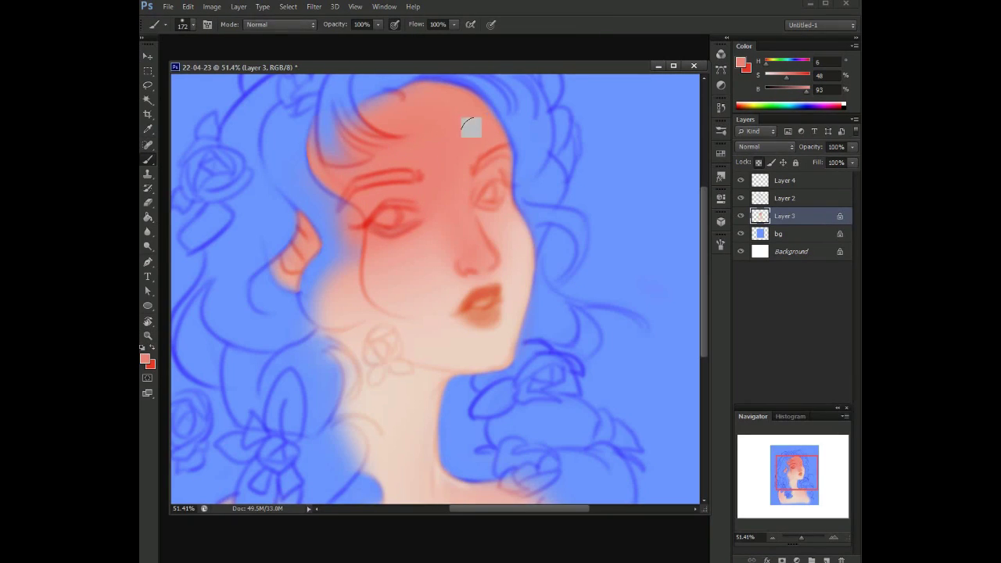
- Add a new empty layer above Layer 3 and clip it to Layer 3
right_click(457, 197)
key("Return")
key("ctrl+shift+n")
left_click(241, 204)
left_click(420, 192)
- Sample the red of the near eye and darken the brush color to H 4, S 78, B 56
left_click(377, 213, "alt")
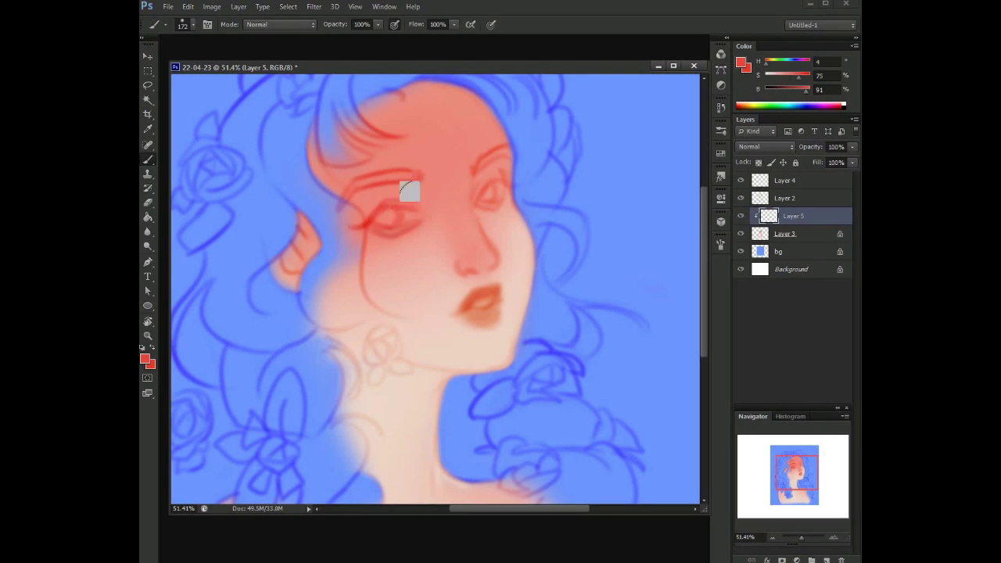
left_click(393, 211, "alt")
left_click(396, 211, "alt")
mouse_move(375, 223)
left_mouse_down()
mouse_move(488, 192)
mouse_move(496, 172)
mouse_move(467, 228)
mouse_move(512, 251)
left_mouse_up()
key("z")
key("b")
left_click(788, 81)
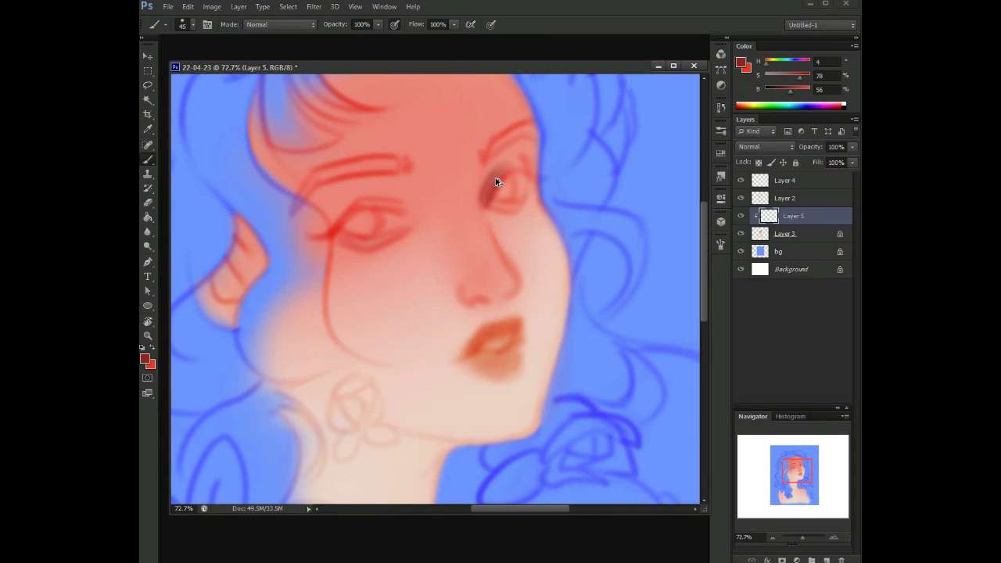
- Try shading the far eyebrow and upper eyelid in dark red, undoing the strokes
left_click(522, 155, "alt")
left_click_drag(522, 154, 530, 126)
left_click_drag(486, 156, 529, 124)
left_click_drag(533, 164, 532, 121)
key("ctrl+alt+z")
key("ctrl+alt+z")
- Paint the far eyebrow and the outer corner of the far eye socket in dark red with a 41 px brush
right_click(556, 217)
left_click_drag(579, 223, 598, 223)
key("Return")
right_click(575, 181)
left_click_drag(617, 186, 596, 186)
key("Return")
mouse_move(491, 150)
left_mouse_down()
mouse_move(535, 125)
mouse_move(538, 157)
mouse_move(523, 154)
left_mouse_up()
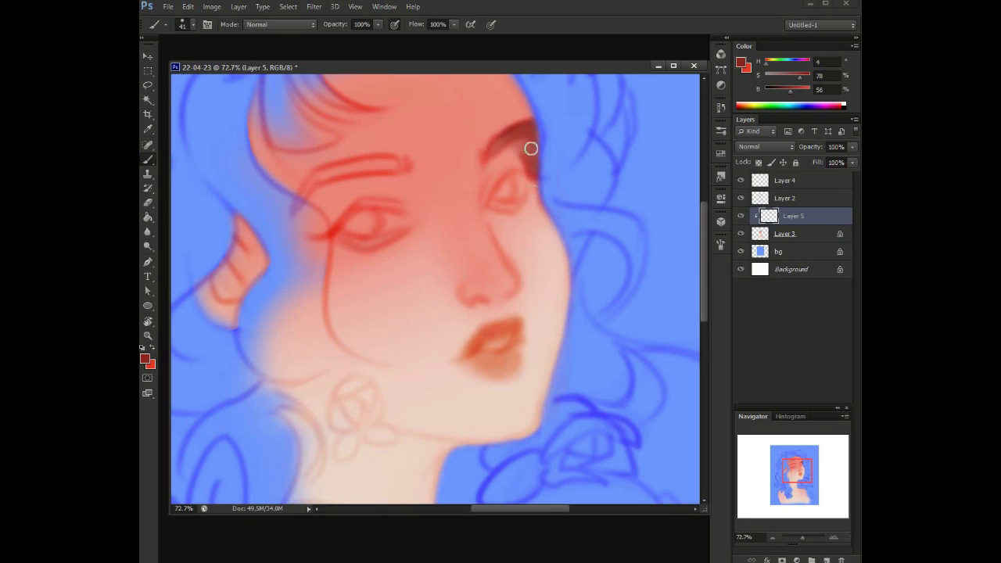
- Shade around the far eye's outline and its inner socket up to the eyebrow in dark red
key("alt+Tab")
key("alt+Tab")
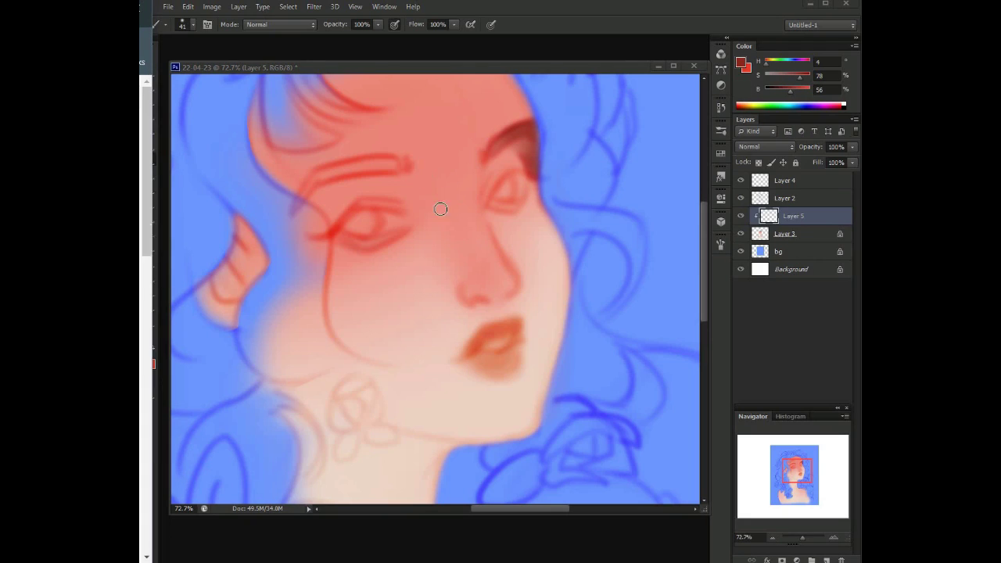
mouse_move(518, 204)
left_mouse_down()
mouse_move(531, 181)
mouse_move(514, 171)
mouse_move(505, 183)
mouse_move(500, 196)
mouse_move(517, 171)
mouse_move(526, 177)
mouse_move(506, 196)
mouse_move(533, 170)
mouse_move(515, 208)
left_mouse_up()
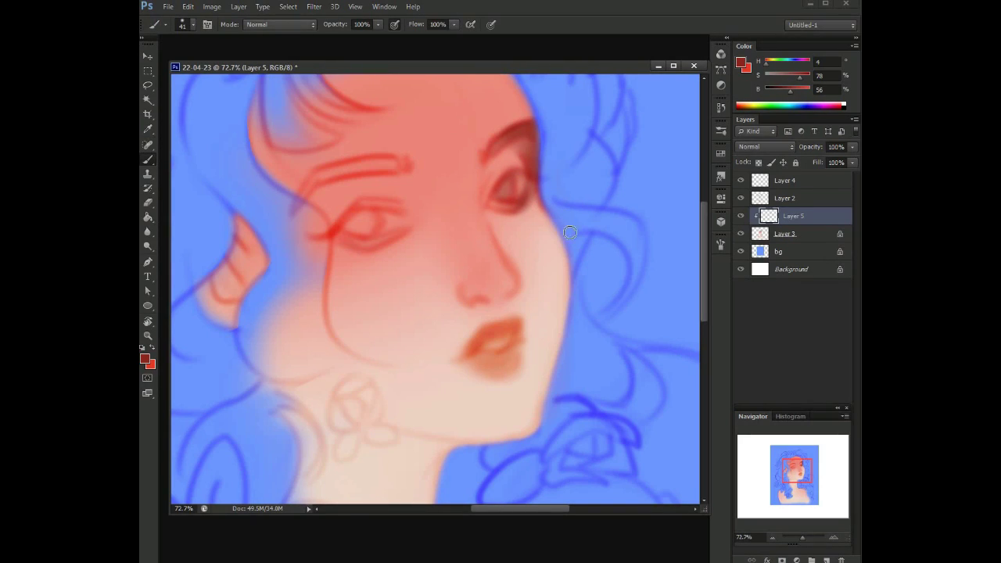
mouse_move(492, 169)
left_mouse_down()
mouse_move(494, 147)
mouse_move(528, 137)
left_mouse_up()
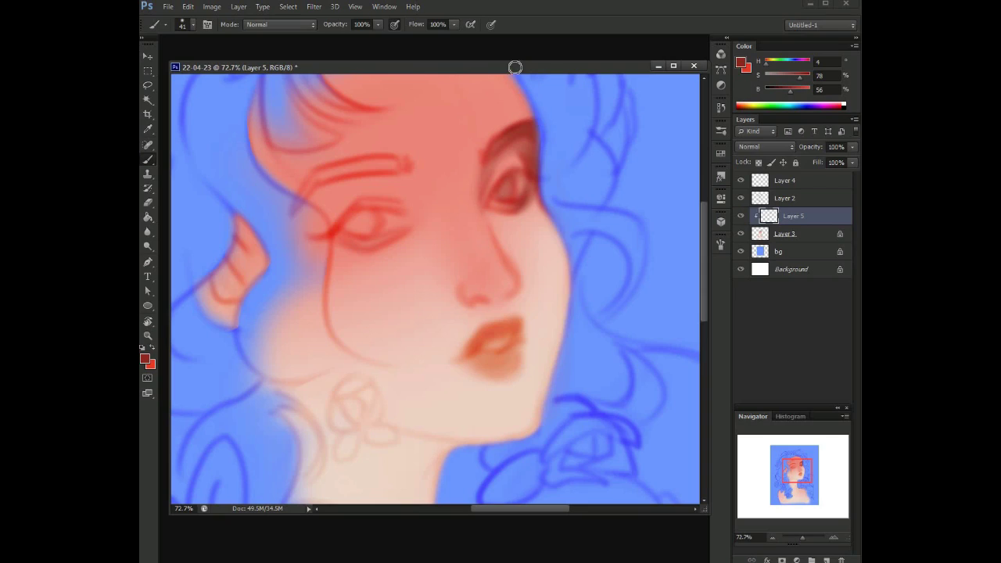
- Shade the near eye's lids with the 41 px brush and deepen its iris and lash lines with a 26 px brush
mouse_move(371, 218)
left_mouse_down()
mouse_move(346, 218)
mouse_move(371, 209)
mouse_move(358, 206)
mouse_move(336, 235)
mouse_move(367, 246)
mouse_move(339, 232)
mouse_move(367, 243)
mouse_move(365, 215)
left_mouse_up()
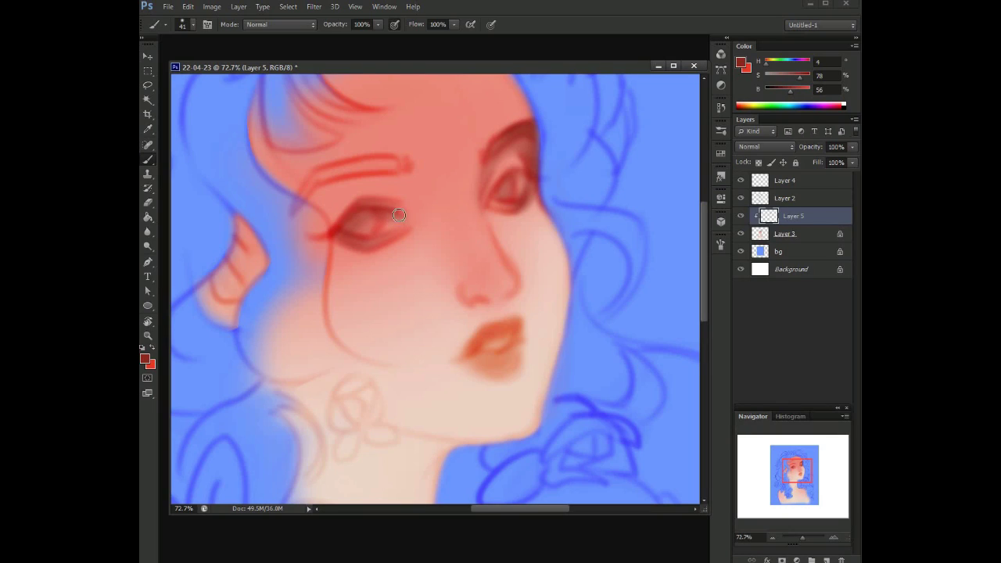
right_click(382, 199)
key("Return")
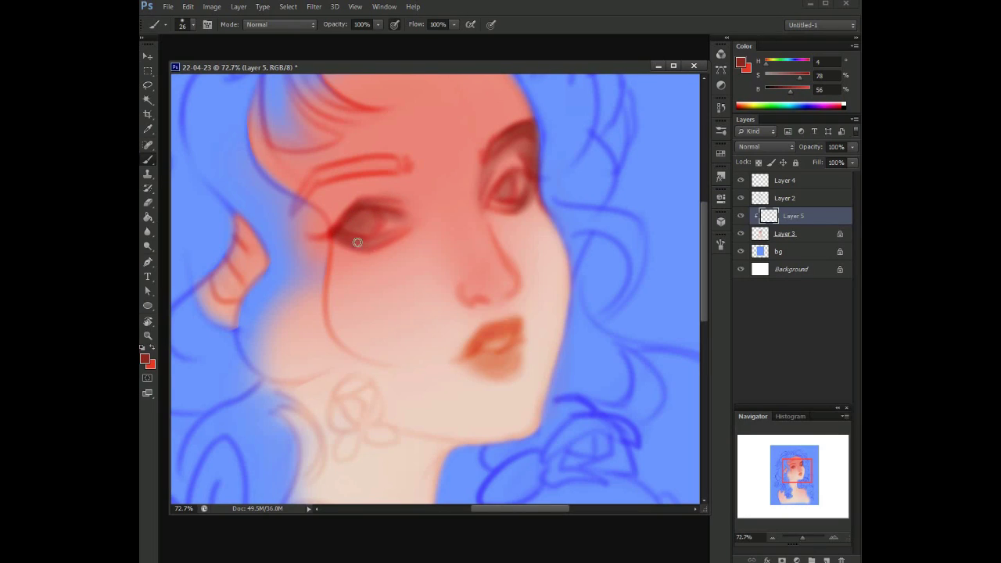
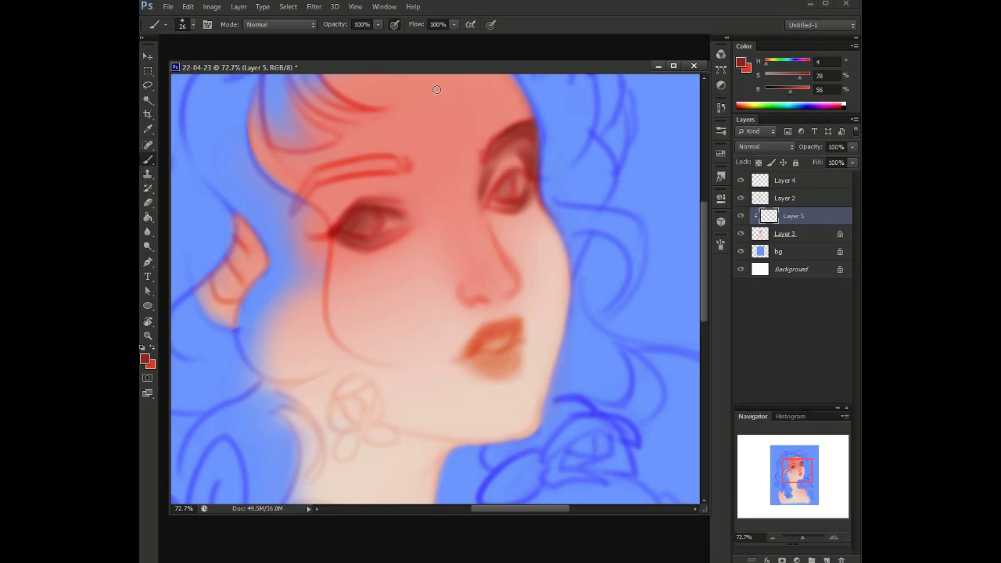
- Paint the near eyebrow in dark red along its sketched arch with a 47 px brush
right_click(341, 208)
key("Return")
mouse_move(316, 180)
left_mouse_down()
mouse_move(410, 161)
mouse_move(425, 183)
mouse_move(415, 188)
left_mouse_up()
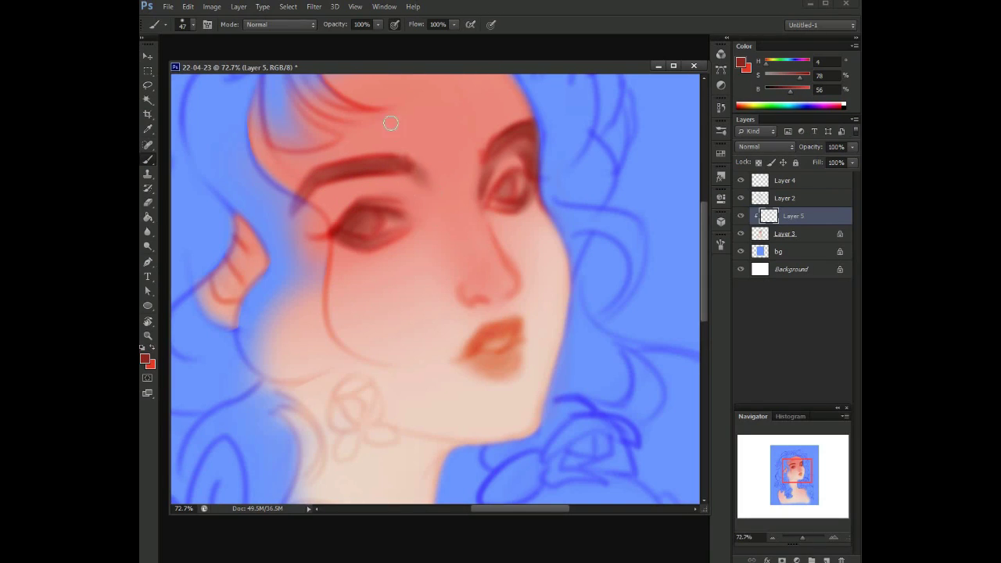
key("e")
key("b")
- Paint the nostrils and underside of the nose in dark red with a 24 px brush, and clean the edge with the Eraser
right_click(451, 275)
left_click_drag(501, 299, 474, 301)
key("Return")
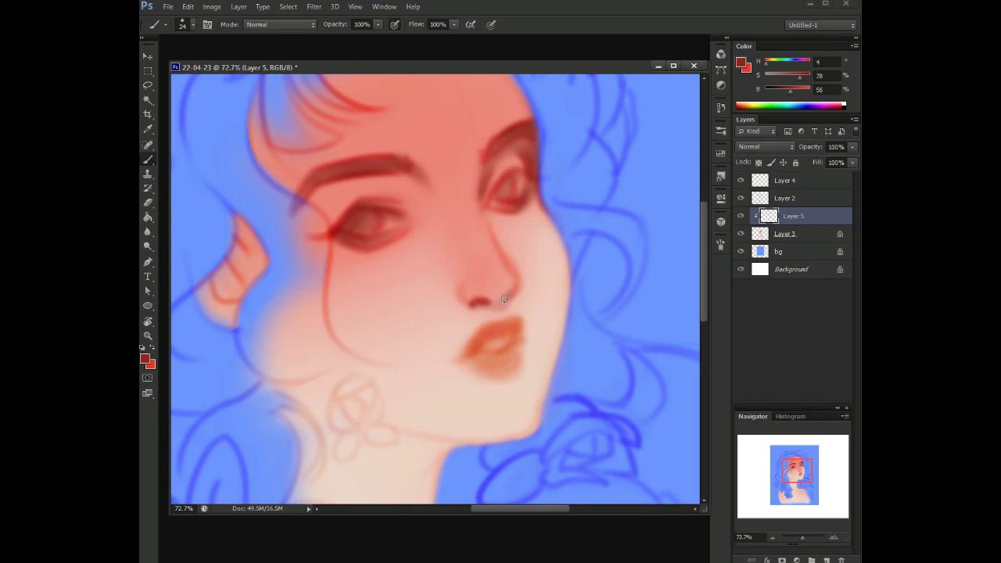
left_click_drag(460, 290, 467, 307)
key("e")
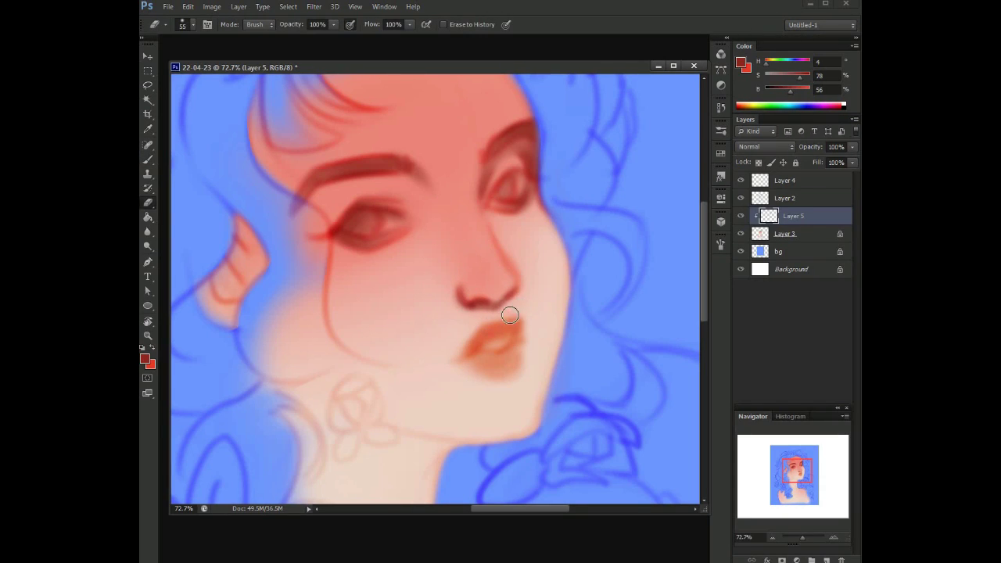
key("b")
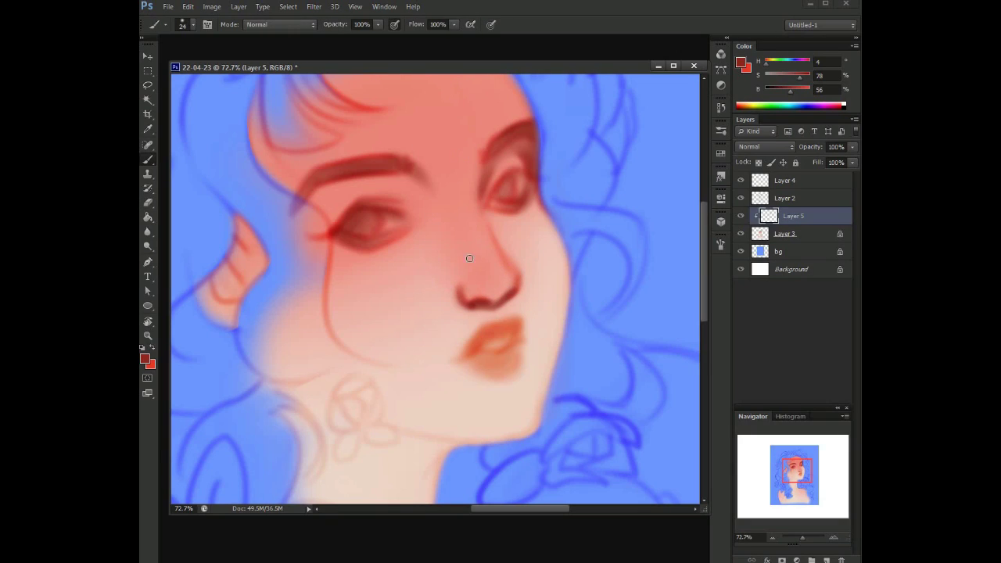
- Shade the near side of the nose from the eyebrow down to the nostril with a soft 69 px brush
right_click(445, 253)
left_click(467, 295)
key("e")
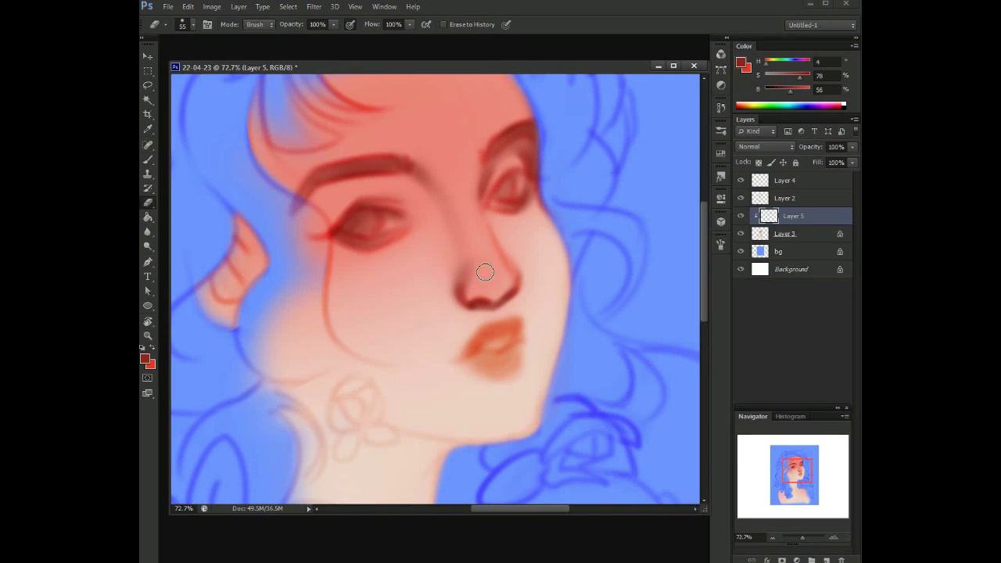
right_click(463, 275)
left_click(458, 286)
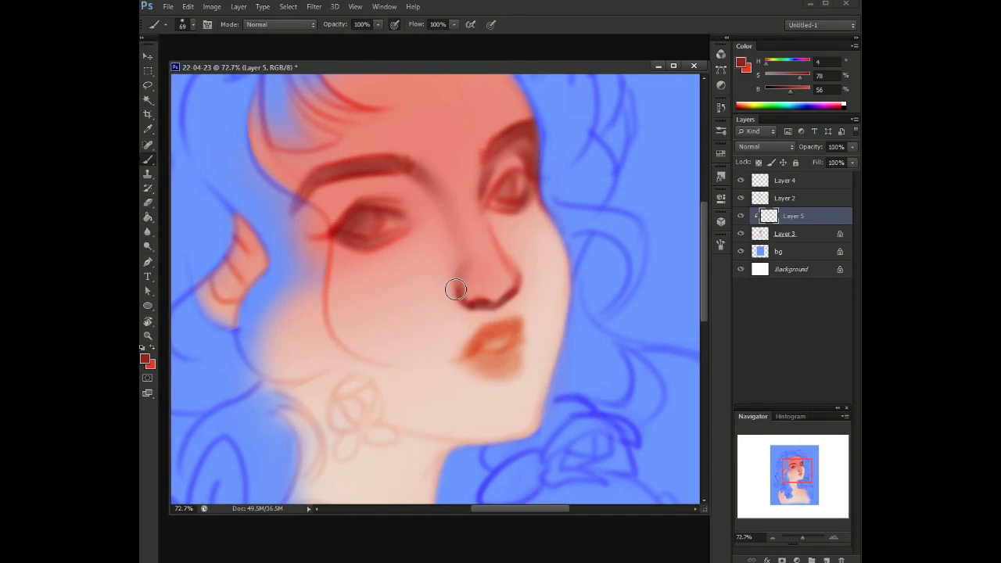
key("b")
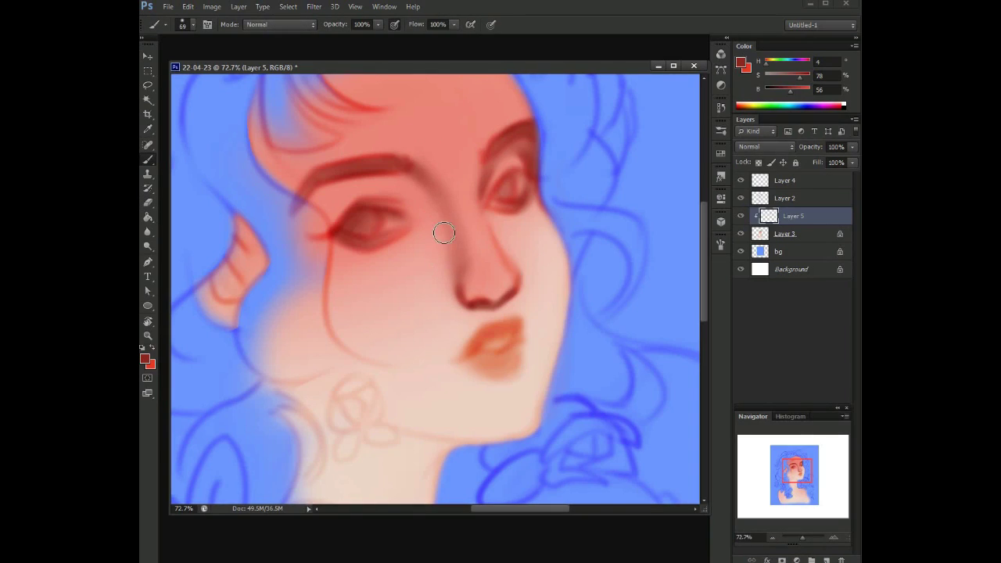
left_click_drag(442, 271, 441, 241)
key("e")
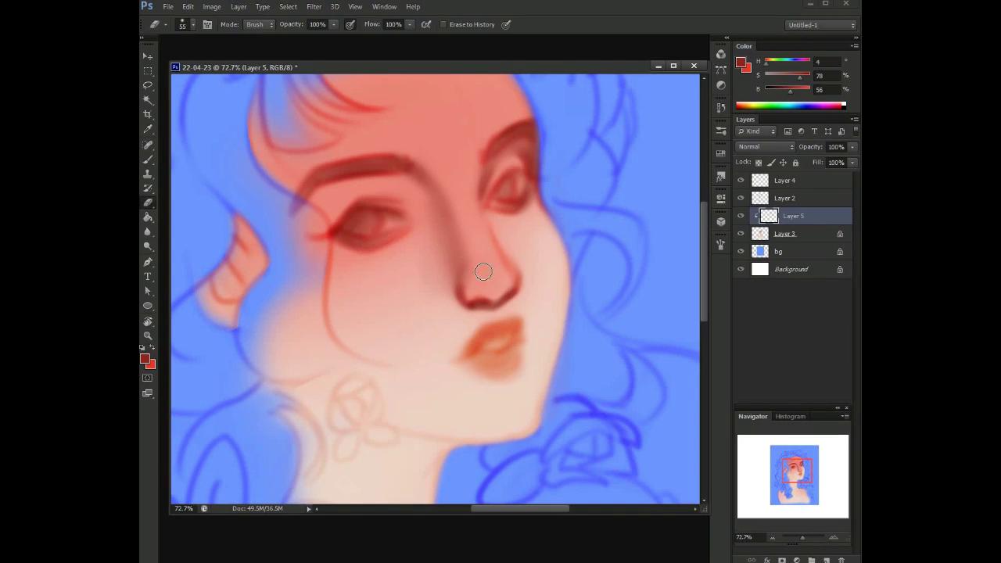
- Undo the stroke along the far side of the nose and erase the nose shading with a 55 px eraser
key("b")
left_click_drag(514, 272, 485, 188)
key("ctrl+z")
key("e")
mouse_move(446, 230)
left_mouse_down()
mouse_move(431, 227)
mouse_move(451, 239)
mouse_move(460, 292)
mouse_move(498, 280)
left_mouse_up()
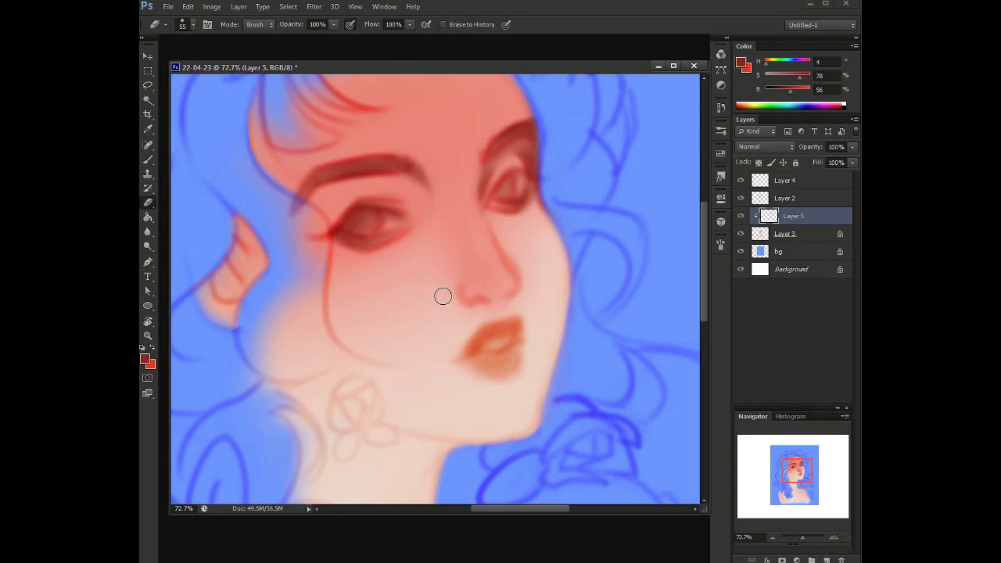
- Repaint the shadow from the near eyebrow down the nose with a 69 px brush and the nostrils with a 23 px brush
key("b")
left_click_drag(403, 168, 418, 166)
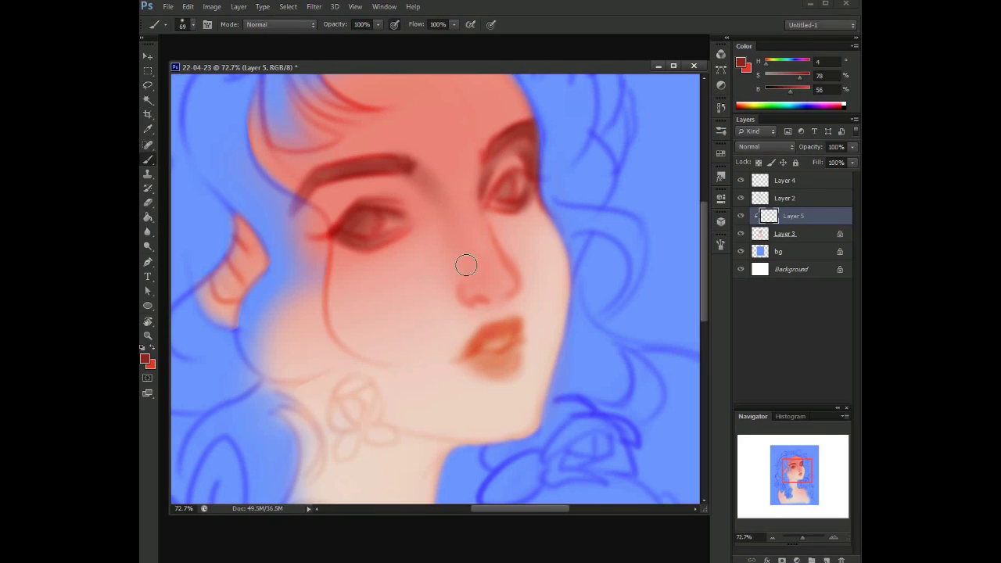
right_click(460, 292)
left_click_drag(551, 274, 535, 274)
key("Return")
mouse_move(471, 303)
left_mouse_down()
mouse_move(510, 292)
mouse_move(474, 303)
mouse_move(514, 288)
left_mouse_up()
key("ctrl+alt+z")
right_click(488, 287)
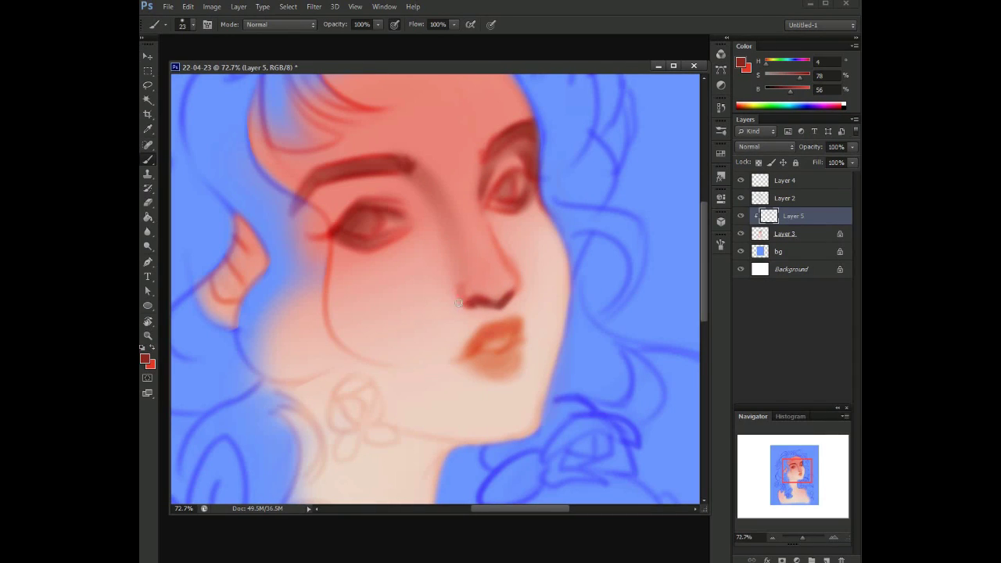
- Shade the near nostril wing with a 57 px brush and soften it with coral sampled from the nose
right_click(458, 251)
left_click_drag(485, 270, 520, 270)
left_click(472, 281, "alt")
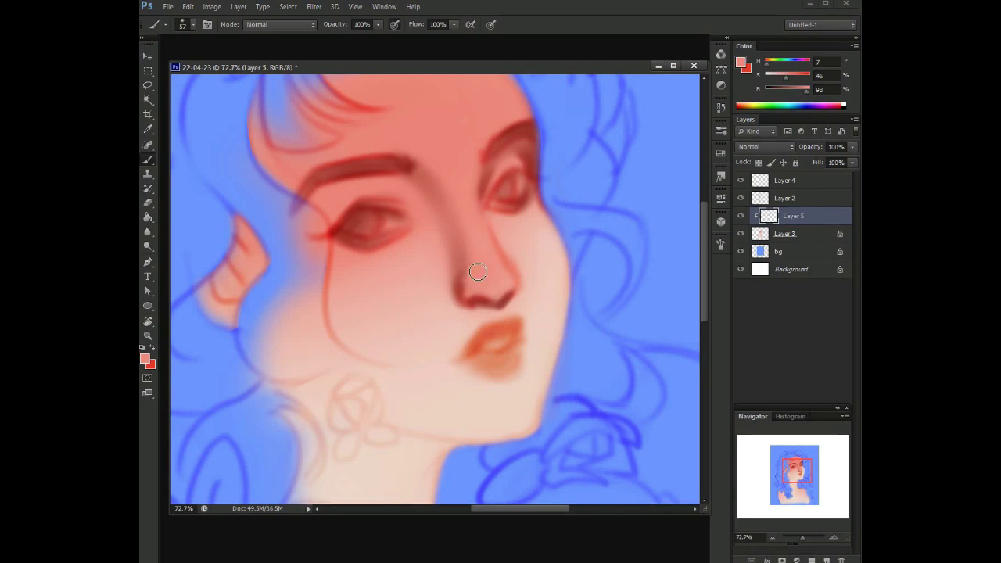
left_click(463, 283, "alt")
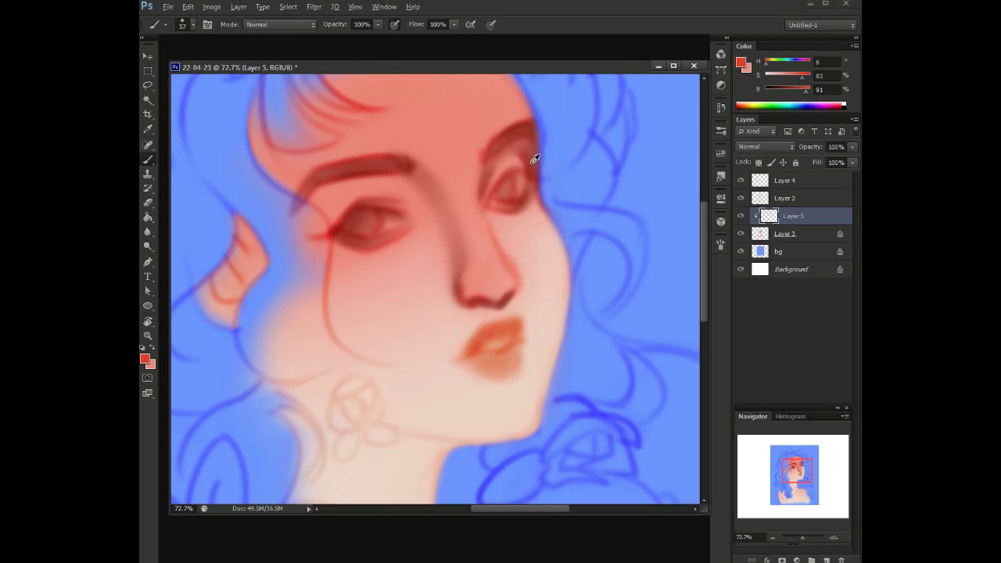
- Deepen the nostril wing and define the far edge of the nose tip in darker red
right_click(460, 295)
key("Return")
mouse_move(469, 274)
left_mouse_down()
mouse_move(467, 304)
mouse_move(467, 271)
mouse_move(482, 260)
mouse_move(459, 279)
mouse_move(479, 237)
mouse_move(541, 237)
mouse_move(511, 291)
mouse_move(479, 202)
mouse_move(516, 275)
mouse_move(512, 241)
left_mouse_up()
left_click(518, 251, "alt")
key("e")
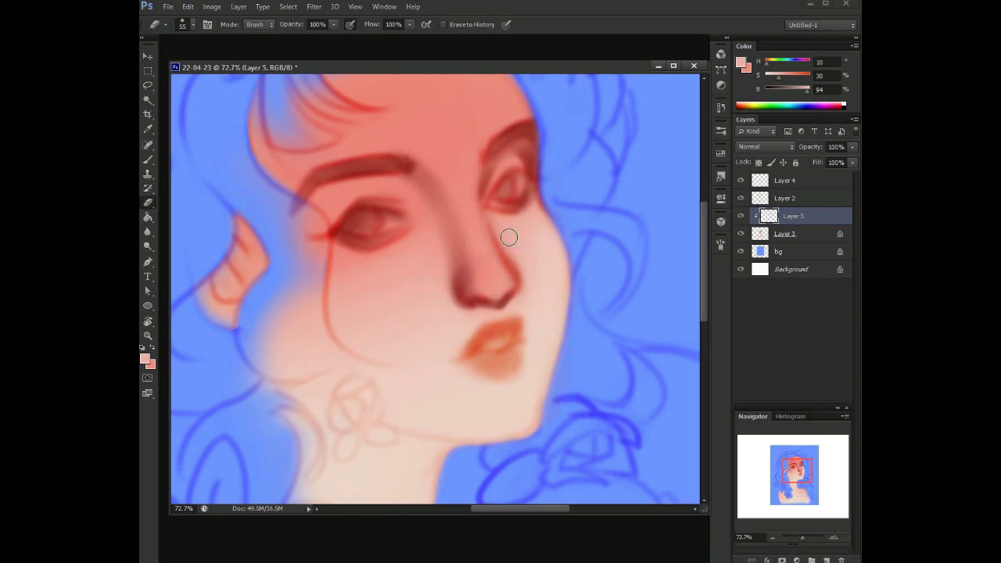
- Soften the nose bridge with the Eraser, and shade its far edge using sampled dark red and pale pink (H 9, S 27, B 93)
mouse_move(466, 192)
left_mouse_down()
mouse_move(376, 192)
mouse_move(461, 196)
left_mouse_up()
key("b")
right_click(497, 190)
key("Escape")
left_click(524, 149, "alt")
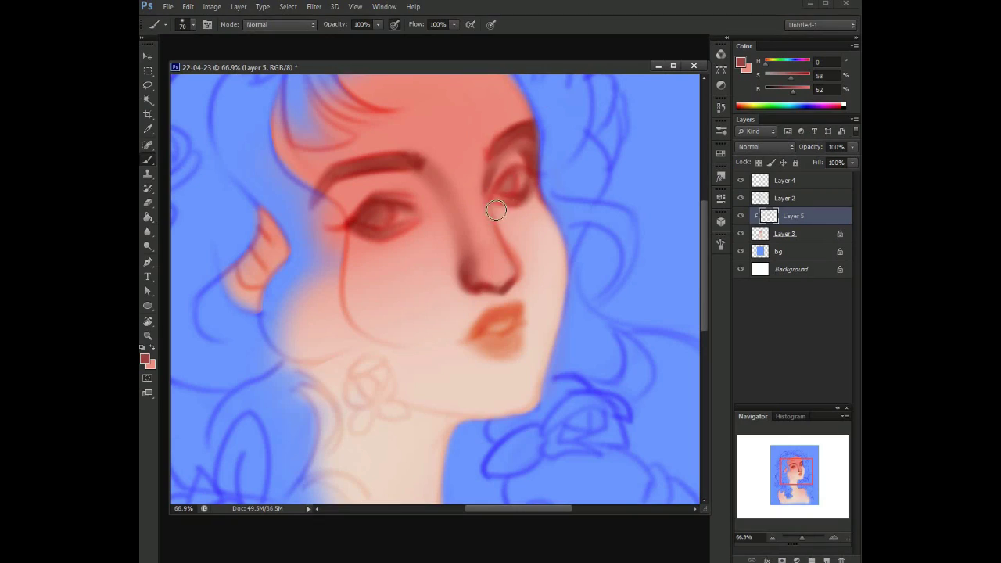
left_click(530, 277, "alt")
mouse_move(512, 250)
left_mouse_down()
mouse_move(512, 226)
mouse_move(498, 214)
left_mouse_up()
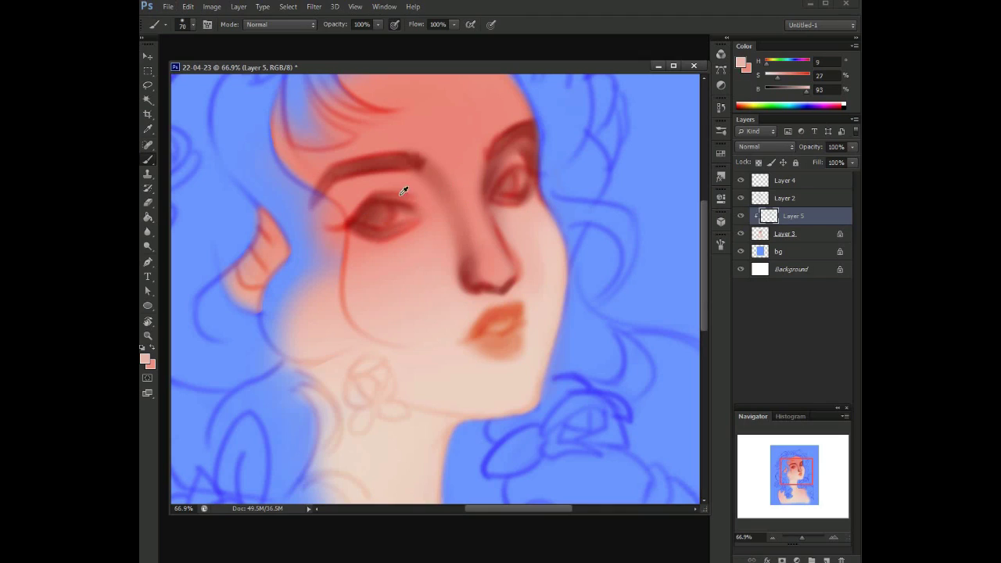
- Shift the brush color to a dull green and paint the irises of both eyes
left_click_drag(801, 100, 781, 106)
left_click_drag(384, 207, 372, 214)
left_click_drag(508, 180, 513, 183)
- Sample the background blue, mute it to H 223, S 30, B 66, and tint the near eye's white with a 47 px brush
left_click(657, 171, "alt")
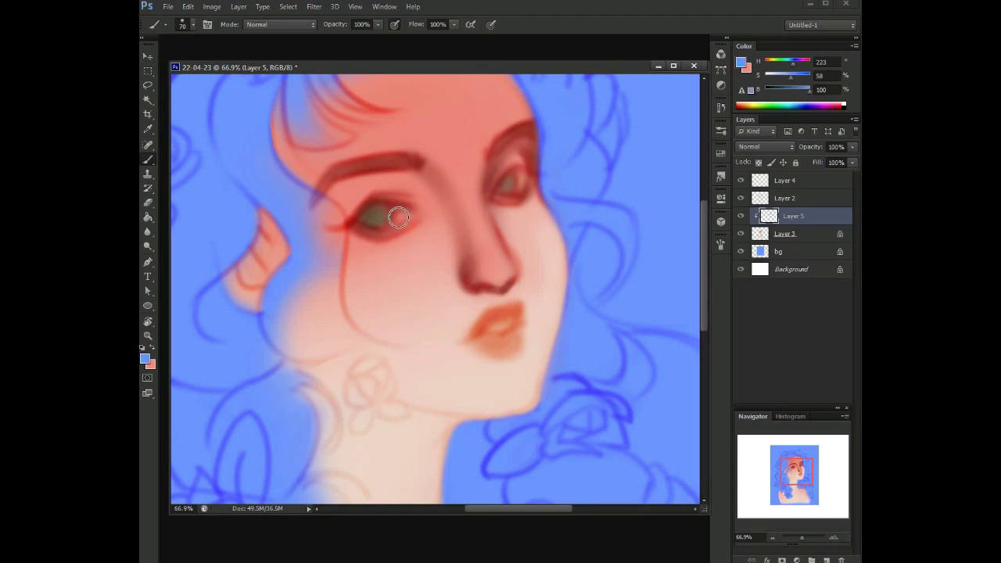
right_click(399, 205)
left_click_drag(809, 90, 778, 76)
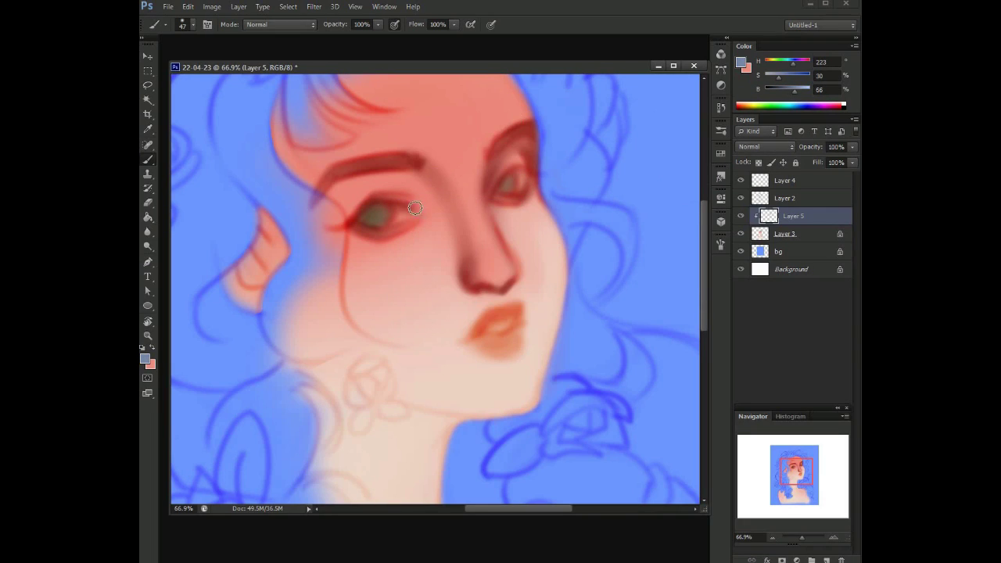
- Define the upper lip and the mouth corner in red (H 6, S 63, B 81) with a 28 px brush
left_click_drag(497, 208, 478, 250)
left_click(478, 250, "alt")
key("b")
right_click(478, 251)
key("Escape")
left_click(493, 254, "alt")
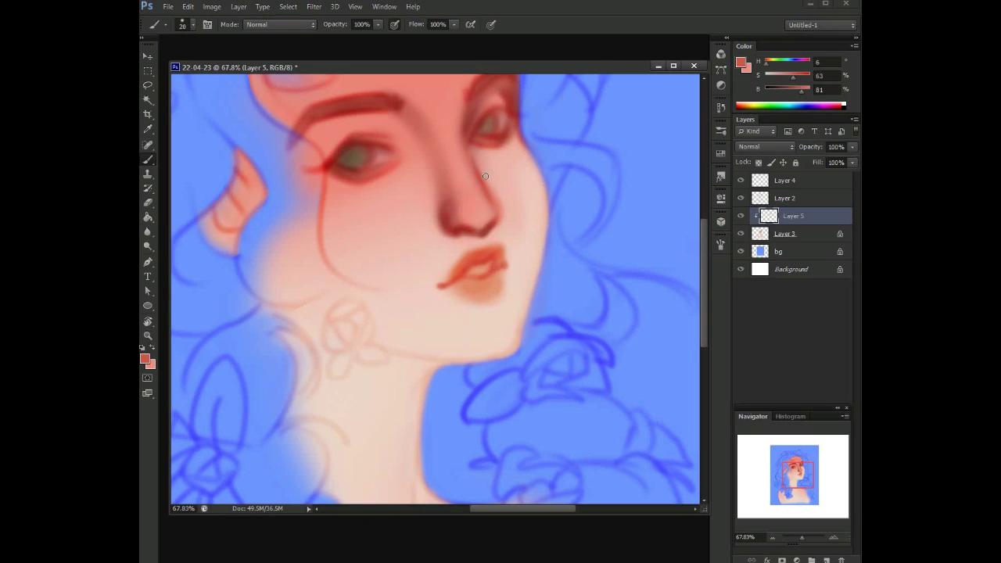
- Fill the lower lip with the same red using a 49 px brush
scroll(438, 241, "up", 2)
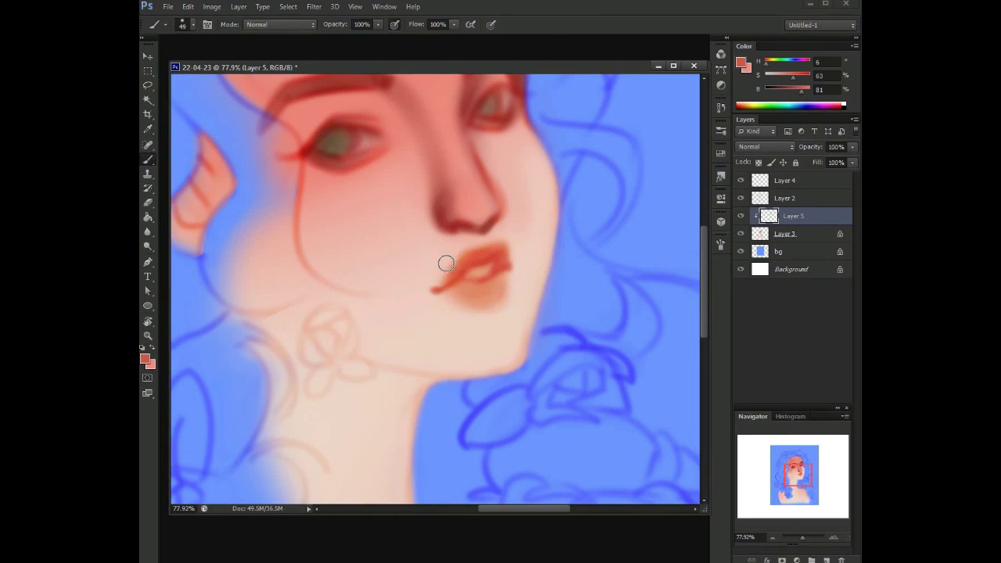
mouse_move(453, 283)
left_mouse_down()
mouse_move(506, 248)
mouse_move(472, 261)
mouse_move(477, 285)
mouse_move(460, 272)
mouse_move(485, 284)
left_mouse_up()
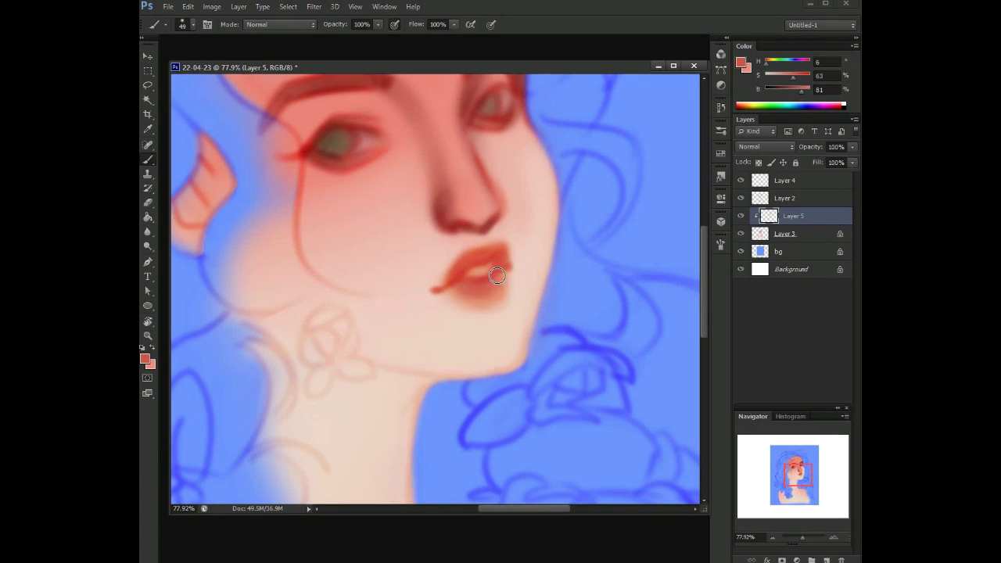
key("ctrl+0")
scroll(469, 273, "up", 5)
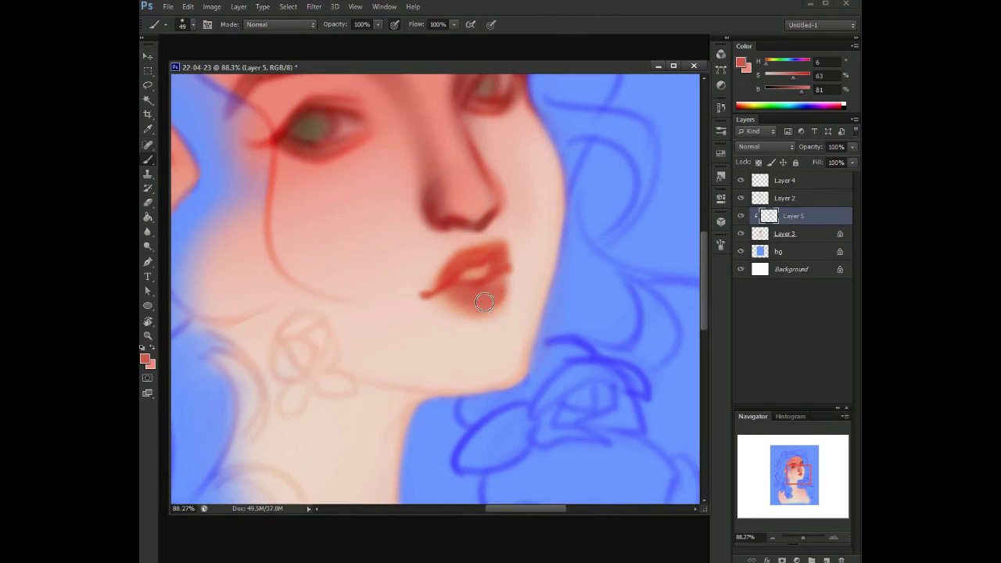
- Shade the lower lip with reds sampled from the mouth, working with a 21 px brush
left_click(494, 306, "alt")
left_click_drag(478, 293, 505, 300)
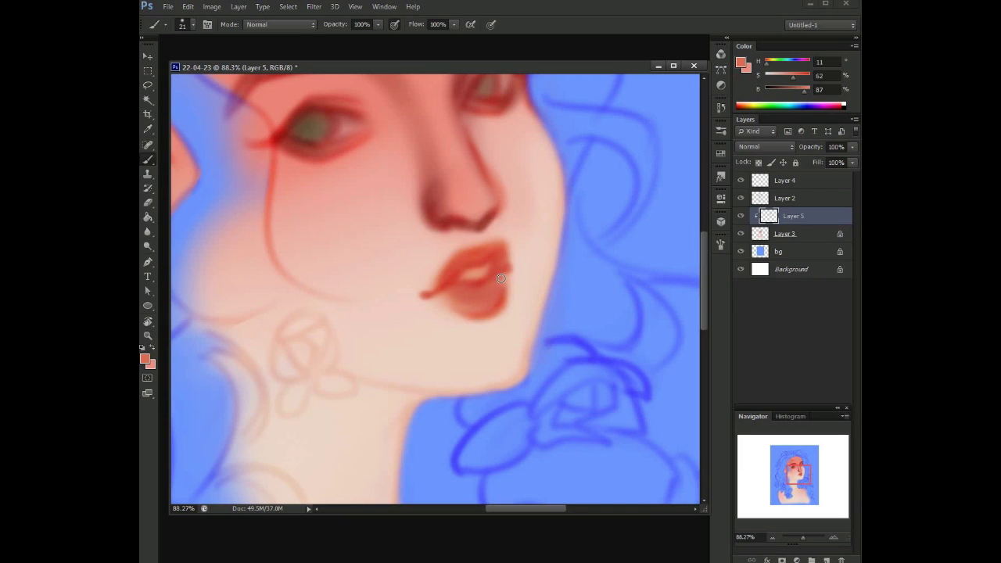
left_click(482, 309, "alt")
- Paint both irises dark green (H 153, S 38, B 39) with a 55 px brush
key("bracketright")
key("bracketright")
key("bracketright")
key("bracketright")
key("bracketright")
key("bracketright")
key("bracketright")
left_click_drag(499, 248, 373, 160)
left_click_drag(774, 101, 785, 103)
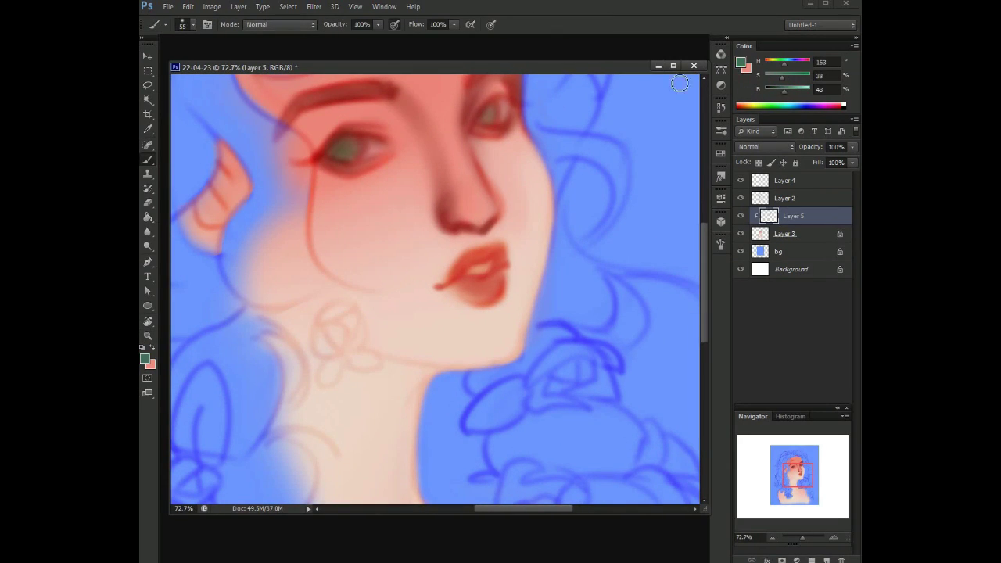
left_click_drag(334, 152, 346, 146)
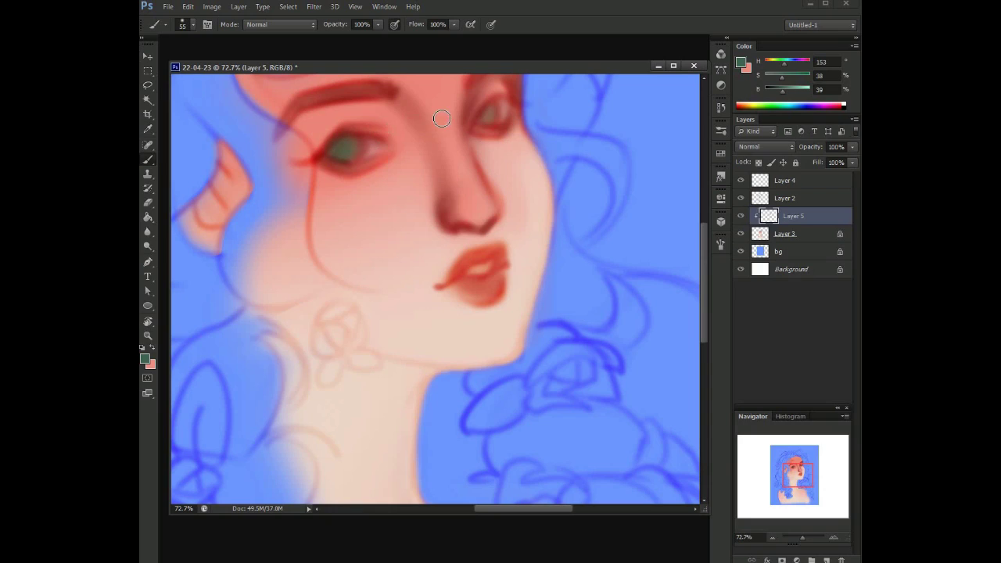
left_click(487, 109)
- Refine the dark contours around the eyes with sampled deep reds and a 23 px brush
right_click(341, 126)
type("23")
key("Return")
right_click(399, 139)
key("Return")
left_click(344, 130, "alt")
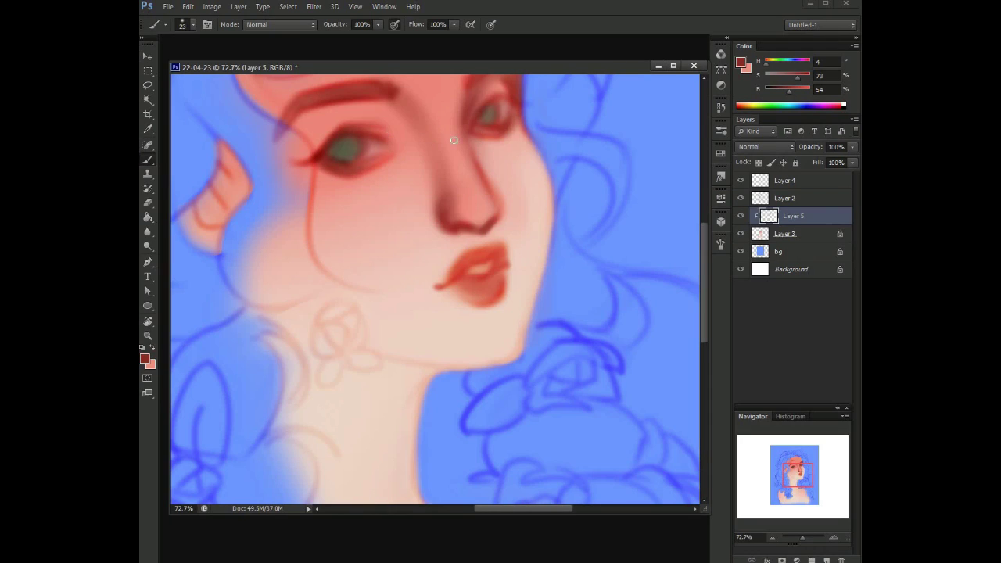
left_click_drag(388, 129, 362, 184)
left_click(450, 179, "alt")
left_click(303, 216, "alt")
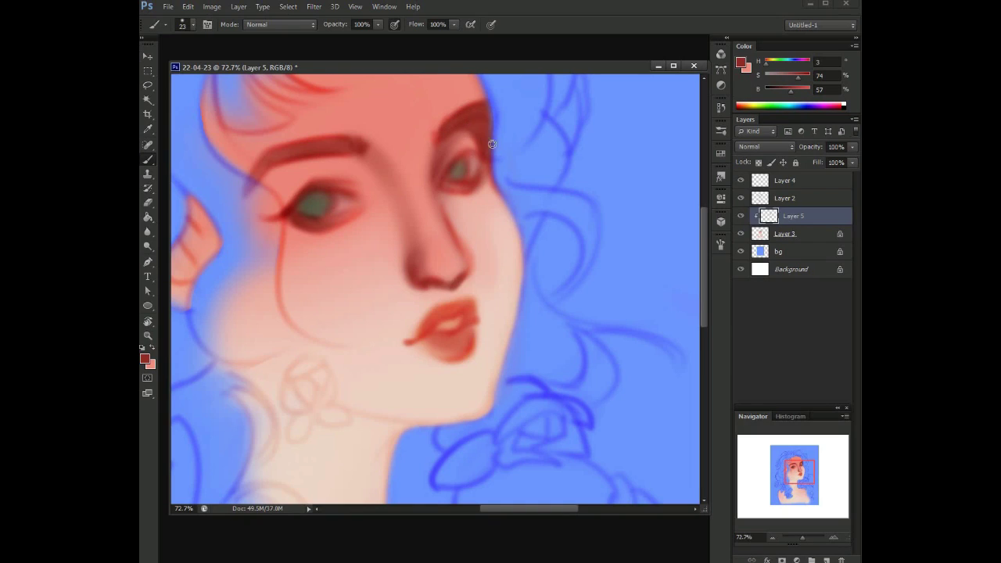
- Soften the shading around the far brow and eye with a 329 px eraser
right_click(446, 164)
scroll(516, 148, "down", 3)
right_click(509, 161)
key("e")
right_click(494, 101)
left_click(595, 219)
key("Return")
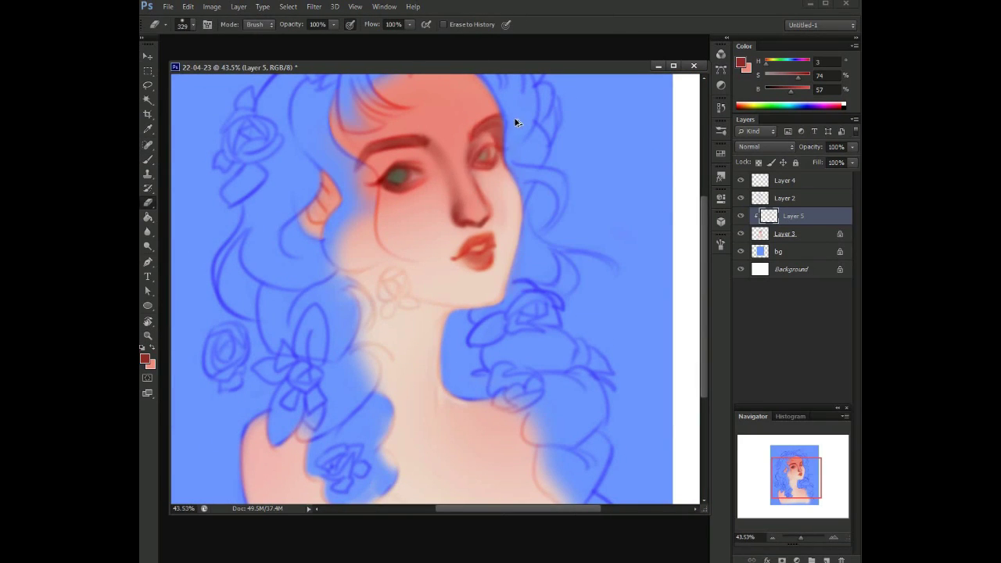
- Shade the far eye socket with sampled muted reds and a 29 px brush
scroll(489, 78, "up", 3)
key("b")
right_click(518, 188)
key("Return")
left_click(492, 200, "alt")
right_click(467, 217)
type("29")
key("Return")
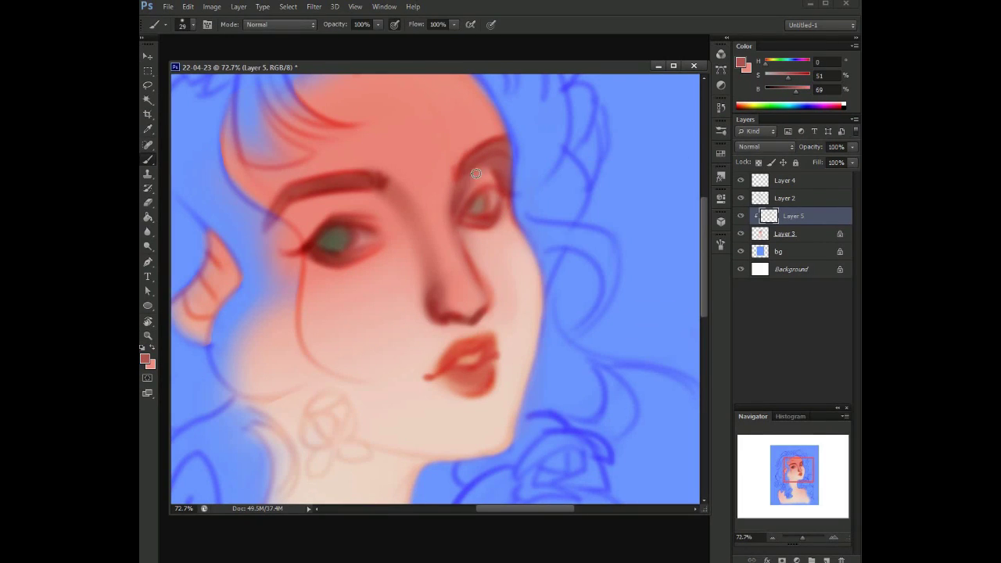
left_click(476, 204, "alt")
left_click(485, 192, "alt")
- Define the nostrils and the underside of the nose with sampled dark reds
mouse_move(467, 265)
left_mouse_down()
mouse_move(462, 302)
mouse_move(482, 284)
mouse_move(473, 278)
mouse_move(465, 292)
mouse_move(484, 272)
mouse_move(481, 294)
mouse_move(494, 270)
mouse_move(469, 290)
left_mouse_up()
left_click(476, 281, "alt")
left_click(495, 270, "alt")
left_click(467, 290, "alt")
left_click(424, 280, "alt")
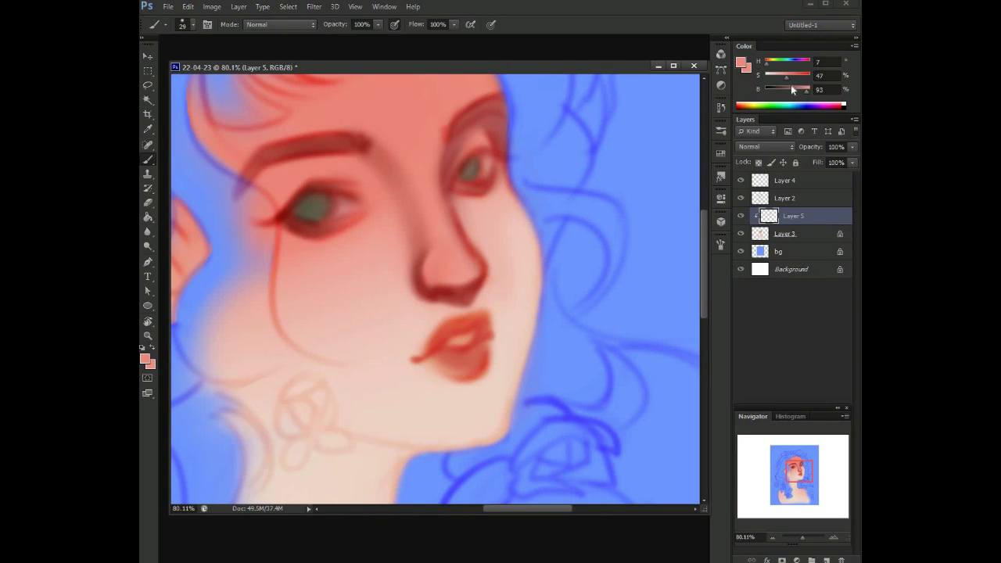
- Add a pure white highlight on the tip of the nose with a 29 px brush
mouse_move(569, 173)
left_mouse_down()
mouse_move(284, 242)
mouse_move(469, 234)
mouse_move(509, 254)
left_mouse_up()
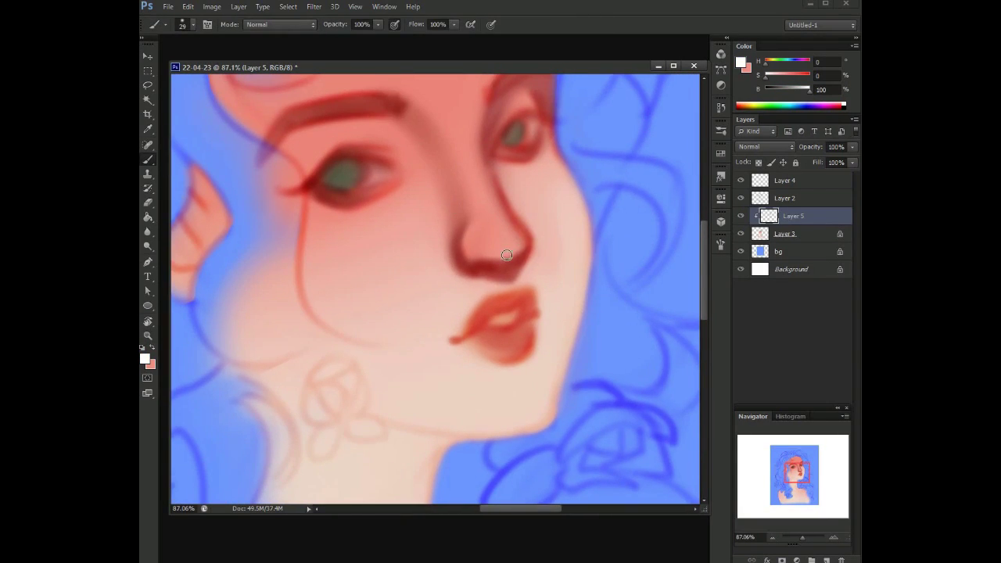
scroll(479, 189, "up", 2)
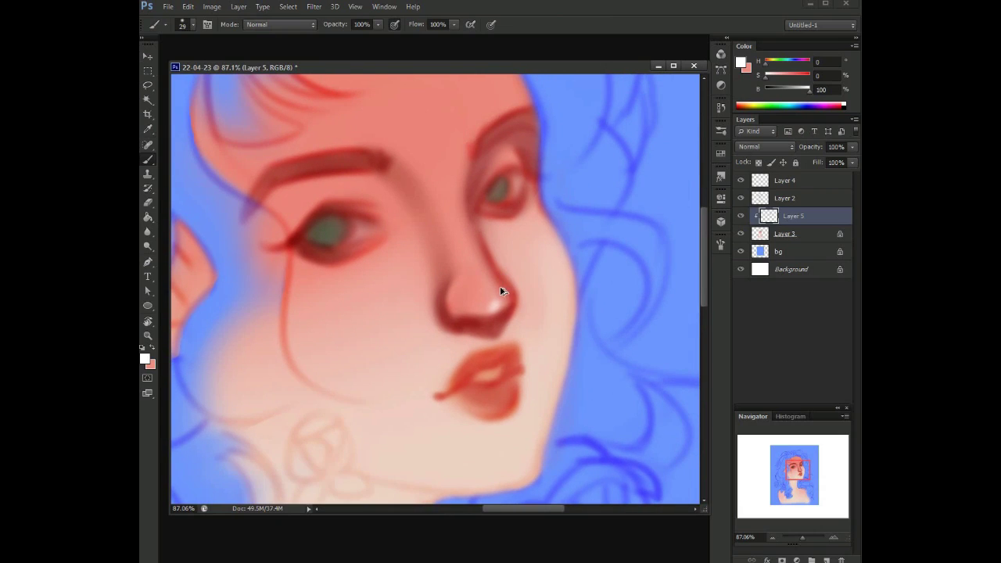
left_click(490, 304)
- Try white highlights along the nose bridge and above the inner brow, softening them with a 329 px eraser
left_click_drag(410, 147, 428, 201)
left_click_drag(413, 153, 389, 138)
mouse_move(460, 187)
left_mouse_down()
mouse_move(451, 165)
mouse_move(451, 207)
left_mouse_up()
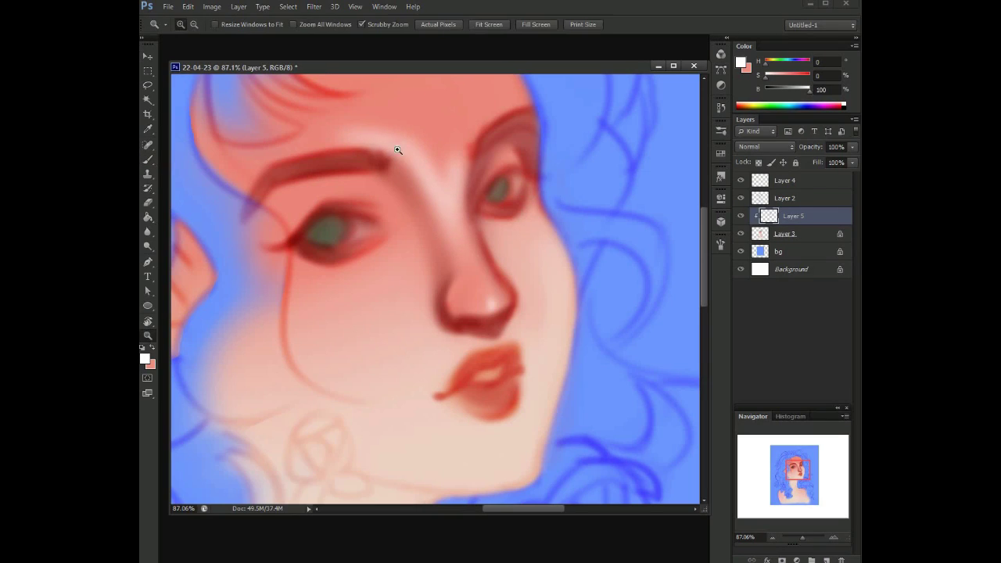
key("z")
left_click_drag(391, 145, 425, 161)
key("b")
right_click(426, 152)
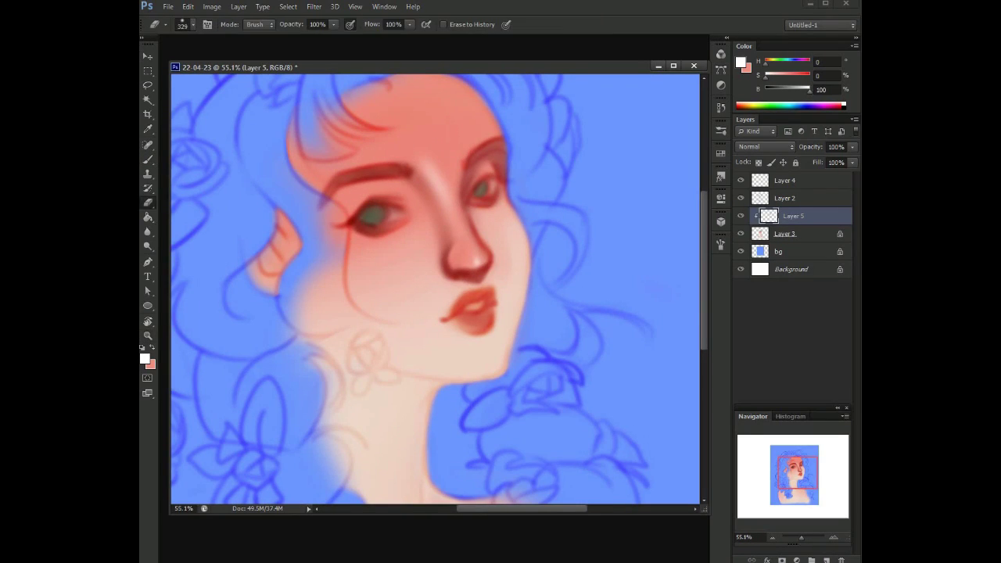
key("Escape")
- Shade the side of the nose bridge from the inner brow to the nostril with sampled skin reds, using 67 and 55 px brushes
left_click(419, 213, "alt")
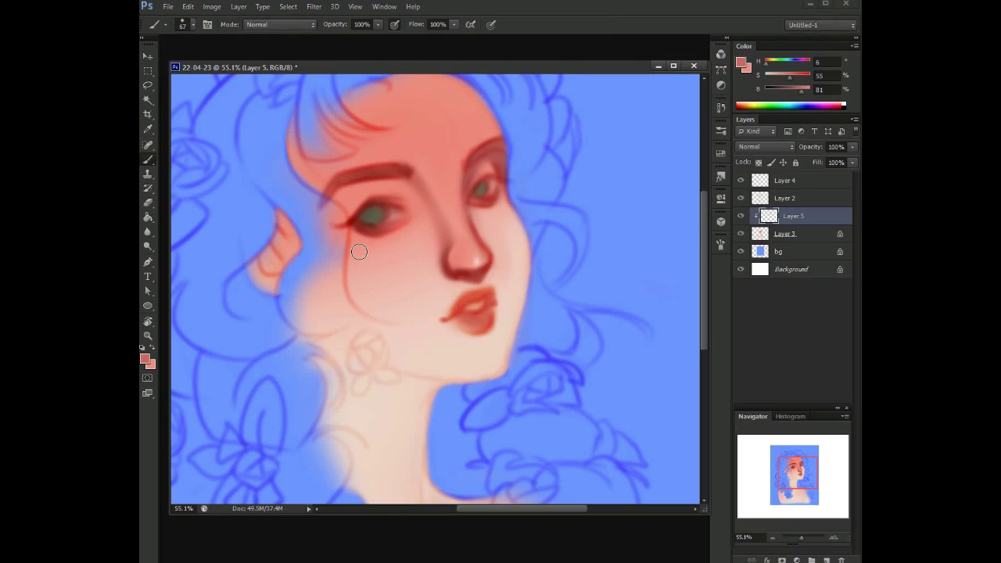
left_click(412, 168, "alt")
left_click(443, 205, "alt")
key("e")
key("b")
right_click(432, 181)
key("Escape")
left_click(479, 215, "alt")
scroll(230, 233, "left", 5)
left_click(229, 232, "alt")
scroll(331, 193, "right", 6)
left_click_drag(396, 240, 462, 157)
right_click(487, 165)
type("55")
key("Return")
left_click(352, 243, "alt")
- Deepen both upper eyelids with a sampled dark red (H 1, S 72, B 70) and a 49 px brush
right_click(503, 153)
type("35")
key("Return")
left_click(513, 156, "alt")
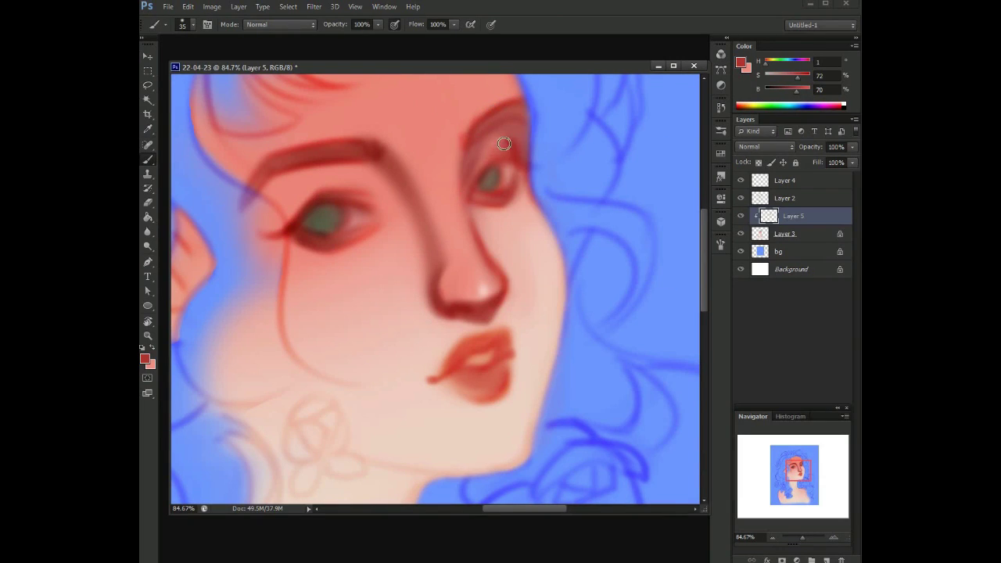
right_click(491, 168)
type("49")
key("Return")
left_click_drag(490, 141, 510, 156)
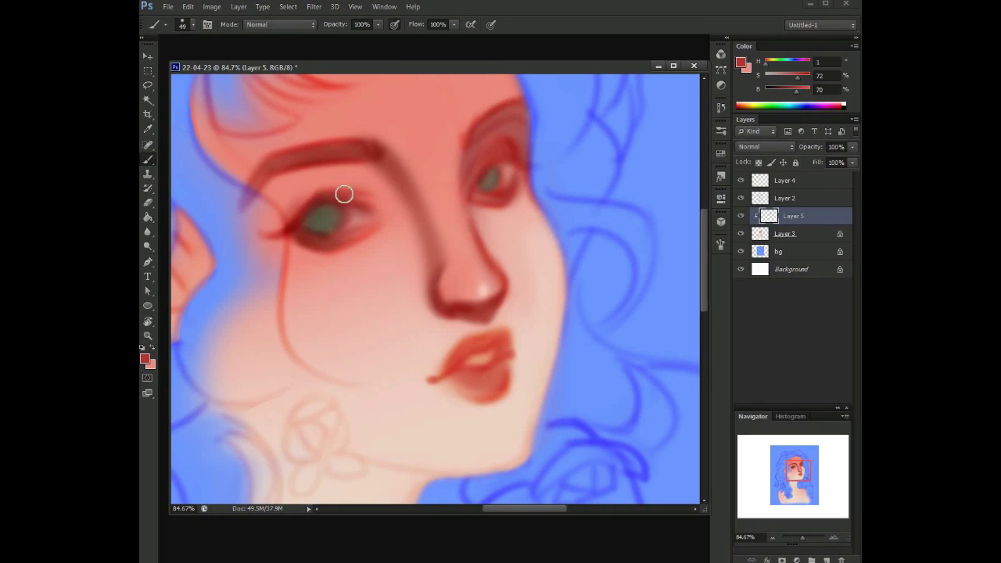
mouse_move(313, 196)
left_mouse_down()
mouse_move(303, 240)
mouse_move(384, 214)
left_mouse_up()
- Blend the far eye socket and the adjoining nose bridge with sampled pinks and reds, using a 29 px brush
left_click(338, 254, "alt")
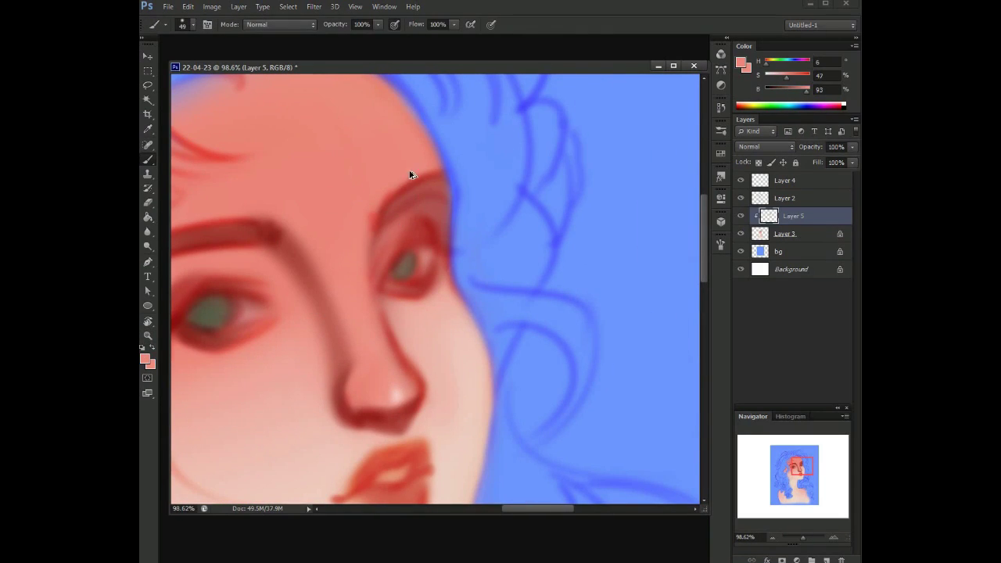
left_click(387, 222, "alt")
key("bracketleft")
key("bracketleft")
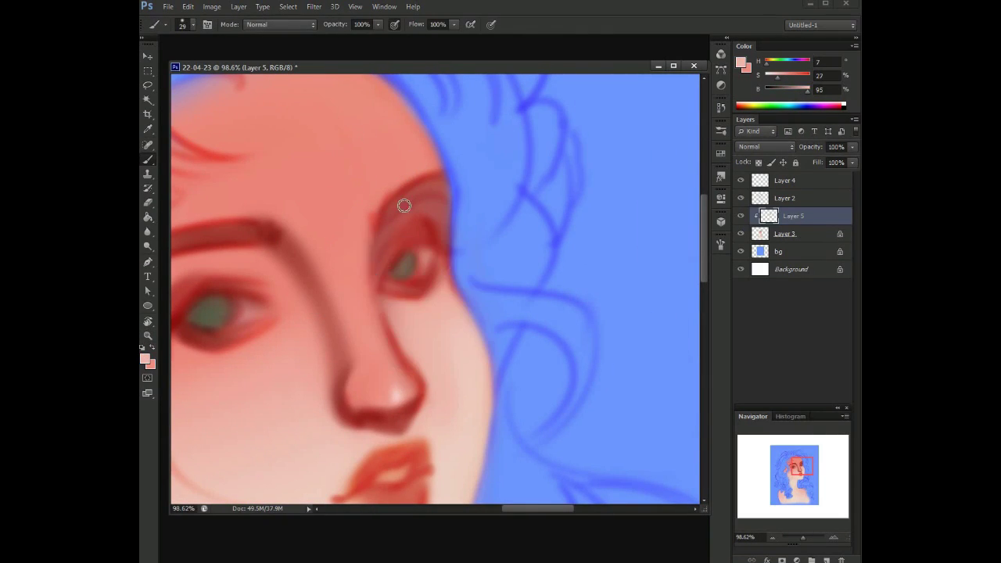
key("z")
mouse_move(368, 187)
left_mouse_down()
mouse_move(328, 204)
mouse_move(420, 250)
mouse_move(365, 180)
mouse_move(392, 215)
left_mouse_up()
key("b")
left_click(391, 215, "alt")
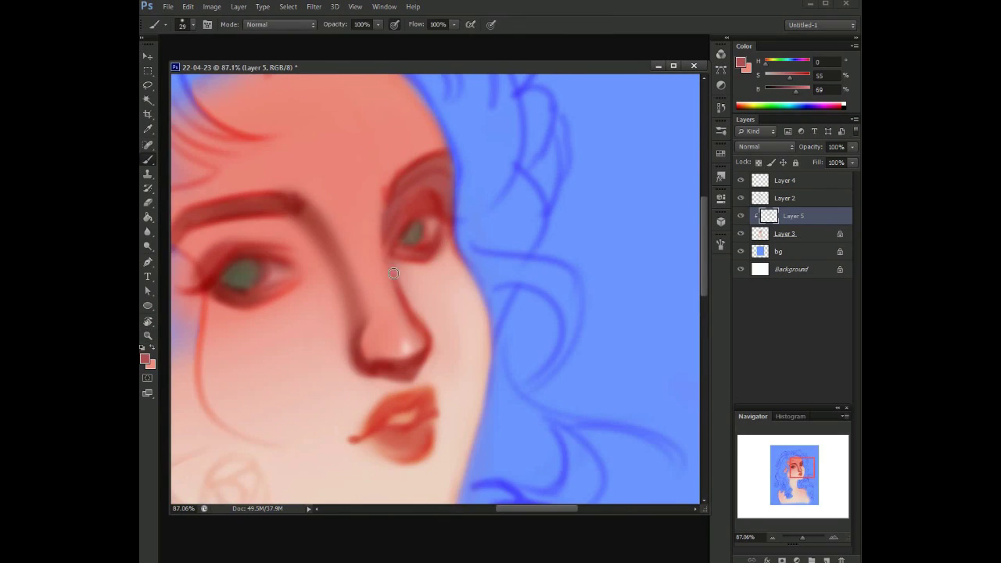
left_click(396, 224, "alt")
left_click(413, 279, "alt")
- Soften the shading where the nose bridge meets the far cheek with the Eraser
key("e")
right_click(436, 271)
left_click(465, 298)
left_click(408, 281)
right_click(406, 288)
key("Escape")
- Rebuild the shadow between the far eye's inner corner and the nose with sampled reds
key("b")
left_click(403, 280, "alt")
left_click(398, 266, "alt")
left_click(397, 245, "alt")
- Paint white highlights on the upper lip's edge and on the lower lip with a 13 px brush
left_click_drag(447, 199, 412, 225)
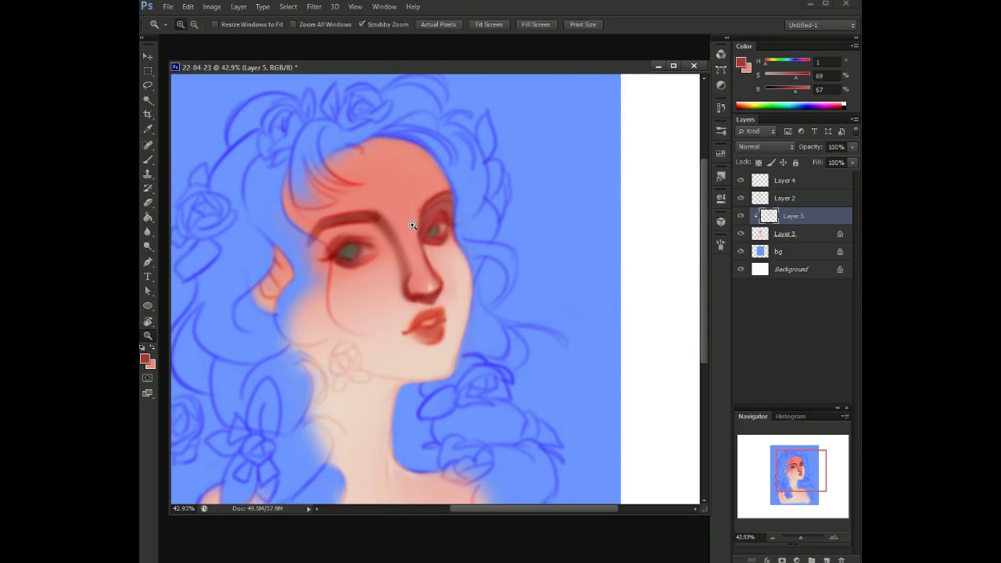
mouse_move(421, 168)
left_mouse_down()
mouse_move(431, 259)
mouse_move(409, 274)
left_mouse_up()
key("b")
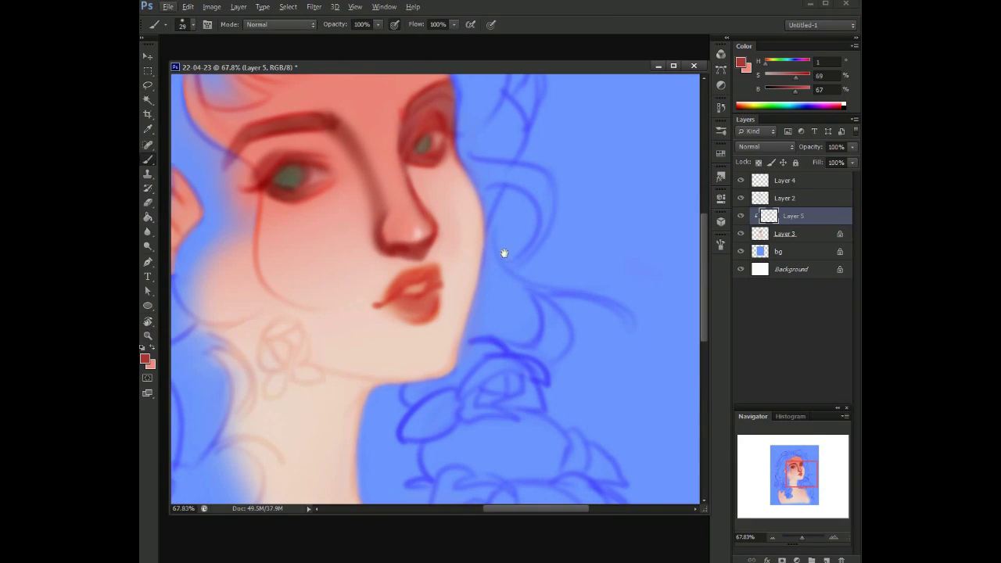
scroll(240, 289, "left", 5)
mouse_move(240, 289)
left_mouse_down()
mouse_move(380, 224)
mouse_move(400, 237)
left_mouse_up()
right_click(401, 237)
key("Escape")
right_click(387, 201)
left_click_drag(395, 201, 389, 205)
key("Return")
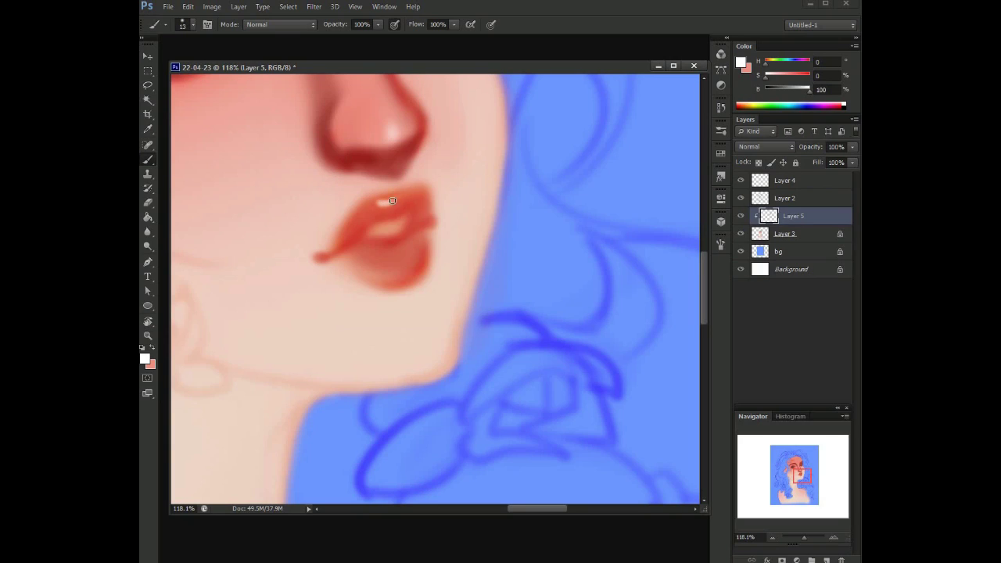
left_click_drag(383, 196, 354, 212)
left_click_drag(404, 259, 397, 266)
- Darken the light gap between the lips with a sampled deep red (H 1, S 81, B 59) and a 36 px brush
key("z")
mouse_move(359, 260)
left_mouse_down()
mouse_move(313, 260)
mouse_move(420, 257)
left_mouse_up()
left_click(419, 251, "alt")
left_click(374, 148, "alt")
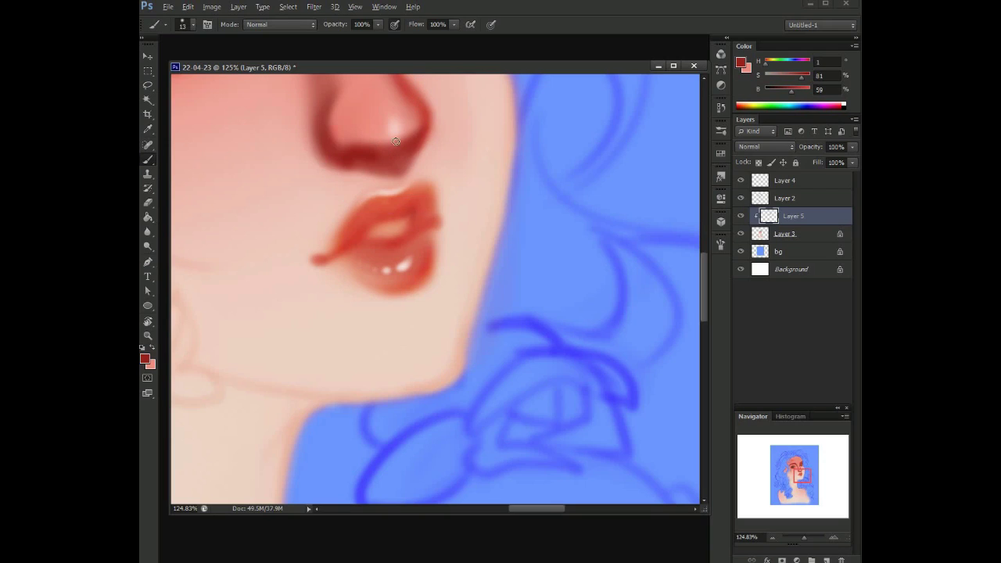
right_click(400, 236)
left_click(367, 232)
key("z")
mouse_move(409, 206)
left_mouse_down()
mouse_move(349, 163)
mouse_move(413, 206)
left_mouse_up()
key("b")
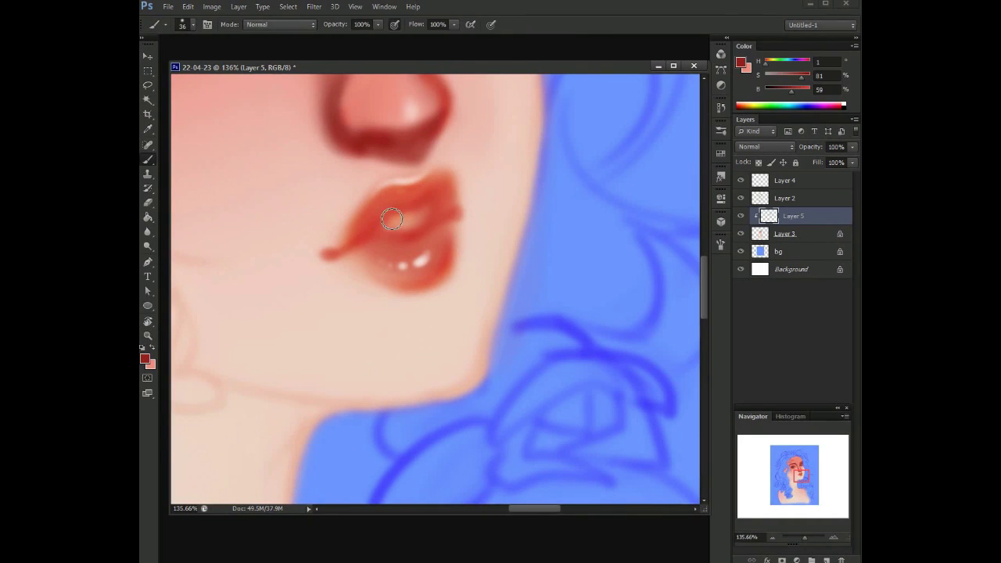
key("z")
mouse_move(339, 141)
left_mouse_down()
mouse_move(282, 141)
mouse_move(451, 239)
mouse_move(458, 291)
left_mouse_up()
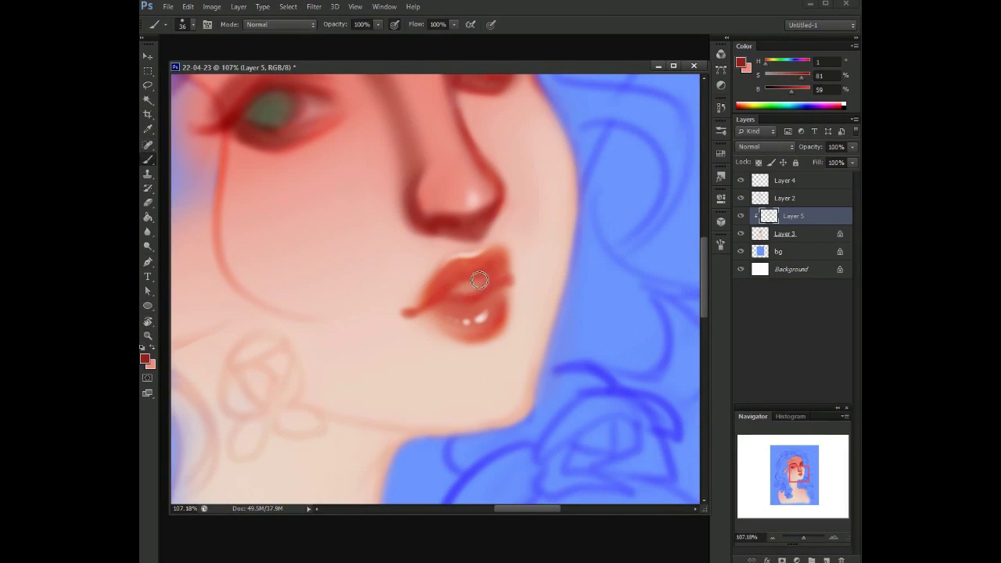
- Refine the line between the lips in the same deep red with a 9 px brush
scroll(501, 266, "up", 2)
key("bracketleft")
key("bracketleft")
key("bracketleft")
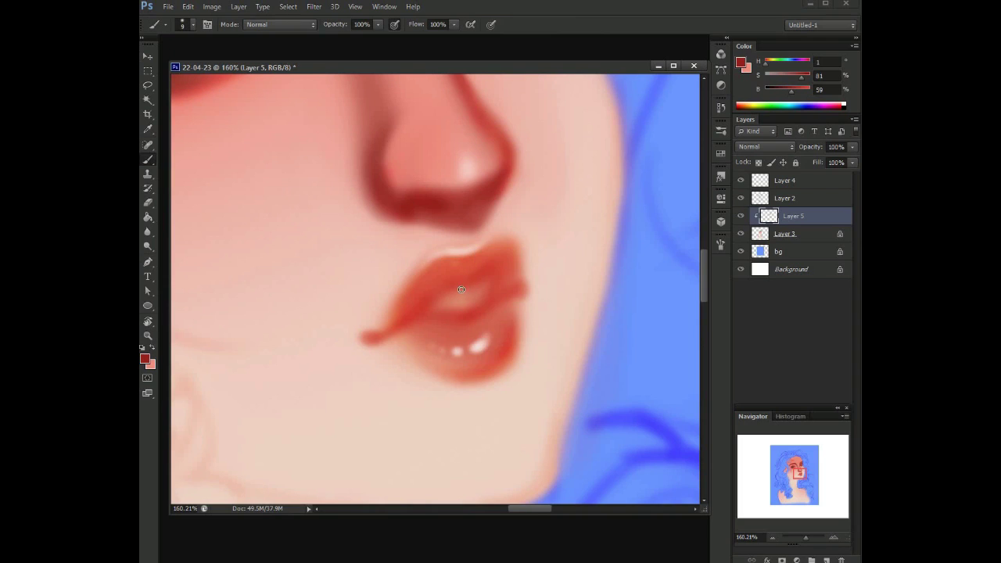
key("z")
left_click_drag(414, 237, 488, 223)
key("b")
left_click_drag(368, 263, 436, 212)
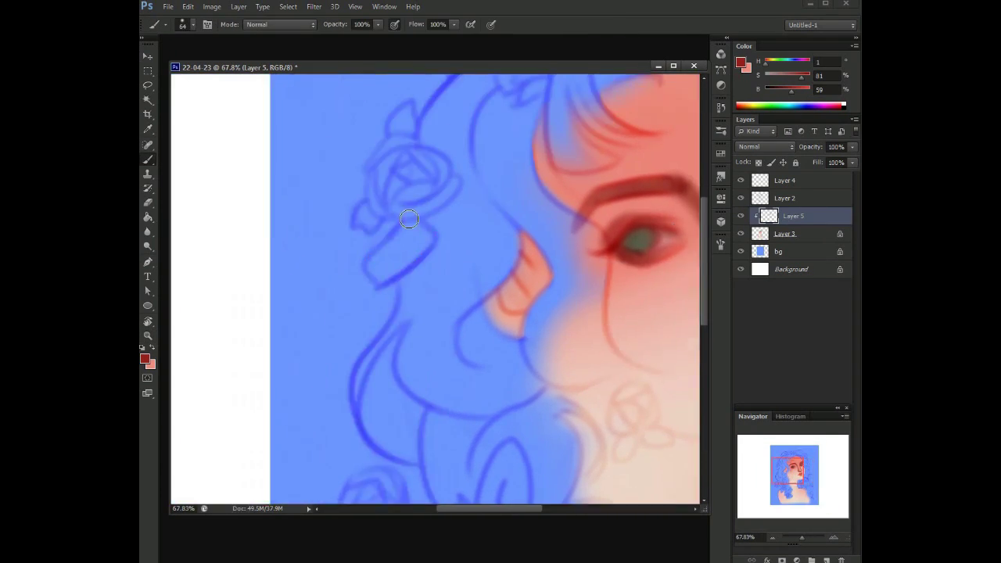
- Check the reference photo and add a white highlight along the nose bridge with a 64 px brush
left_click_drag(358, 216, 219, 283)
key("ctrl+Tab")
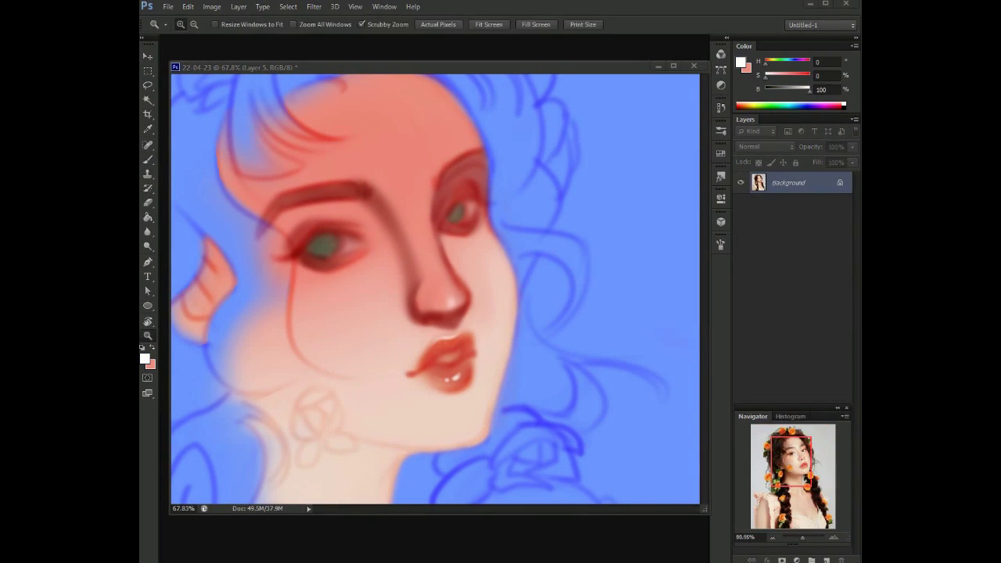
key("ctrl+Tab")
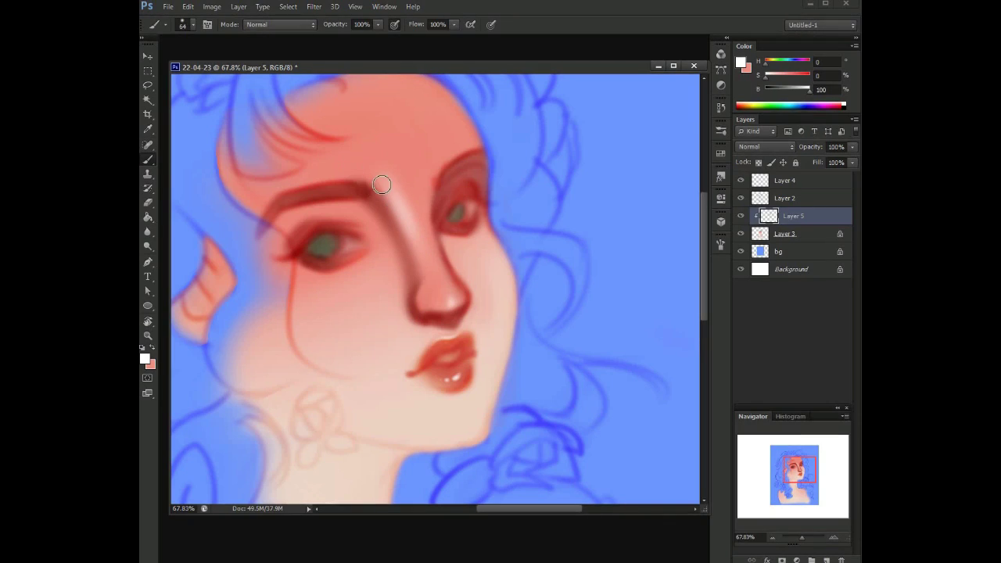
- Erase the highlight and dark shading along the nose bridge with a 90 px eraser, checking Layer 3's visibility
key("e")
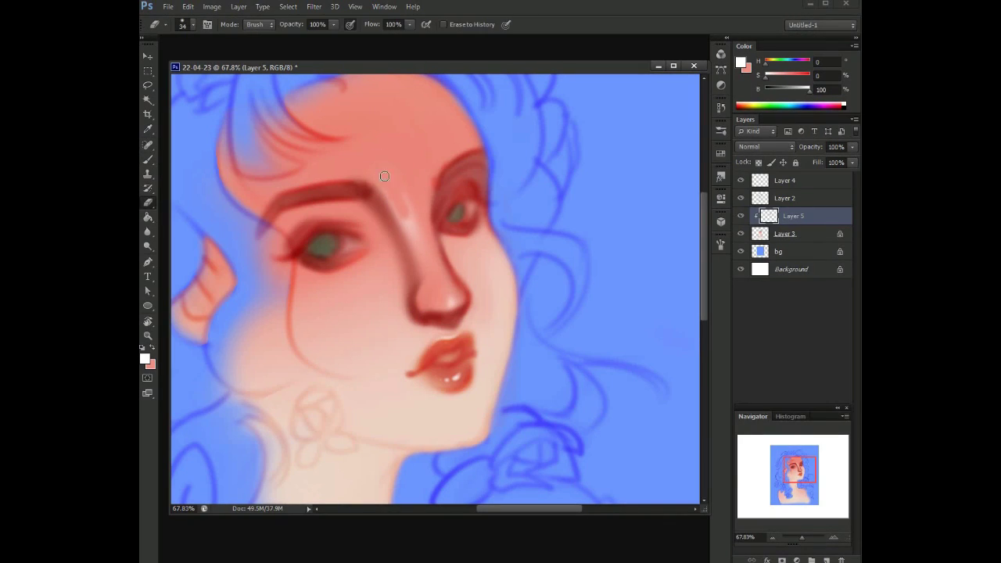
right_click(401, 166)
left_click(741, 234)
left_click(740, 234)
left_click_drag(383, 199, 395, 268)
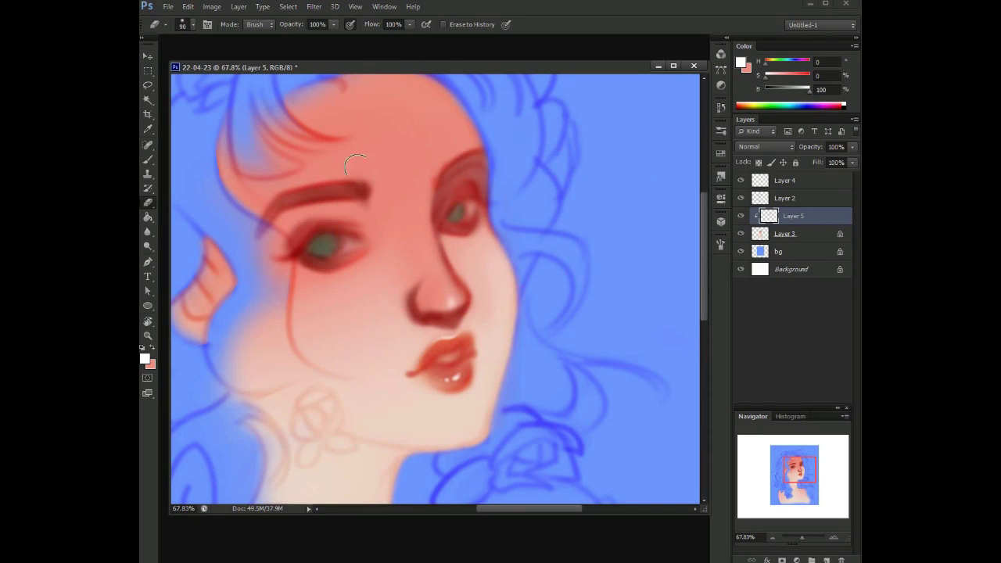
- Shade around the near brow's inner end with a colour sampled from the brow, and undo the last bridge stroke
key("b")
left_click(353, 190, "alt")
right_click(400, 174)
key("Escape")
key("ctrl+shift+h")
key("ctrl+shift+h")
mouse_move(415, 232)
left_mouse_down()
mouse_move(396, 186)
mouse_move(417, 262)
mouse_move(393, 185)
left_mouse_up()
key("ctrl+z")
- Add pale highlights (H 9, S 0, B 91) to the nose bridge and the far eye socket's inner edge
right_click(480, 213)
left_click_drag(516, 240, 504, 239)
key("Return")
left_click(465, 375, "alt")
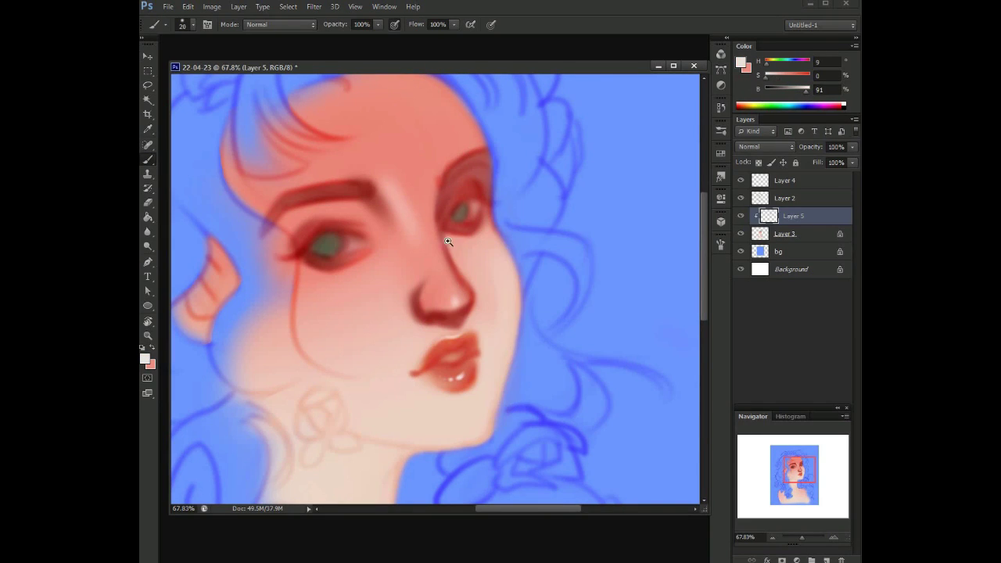
left_click_drag(423, 223, 435, 219)
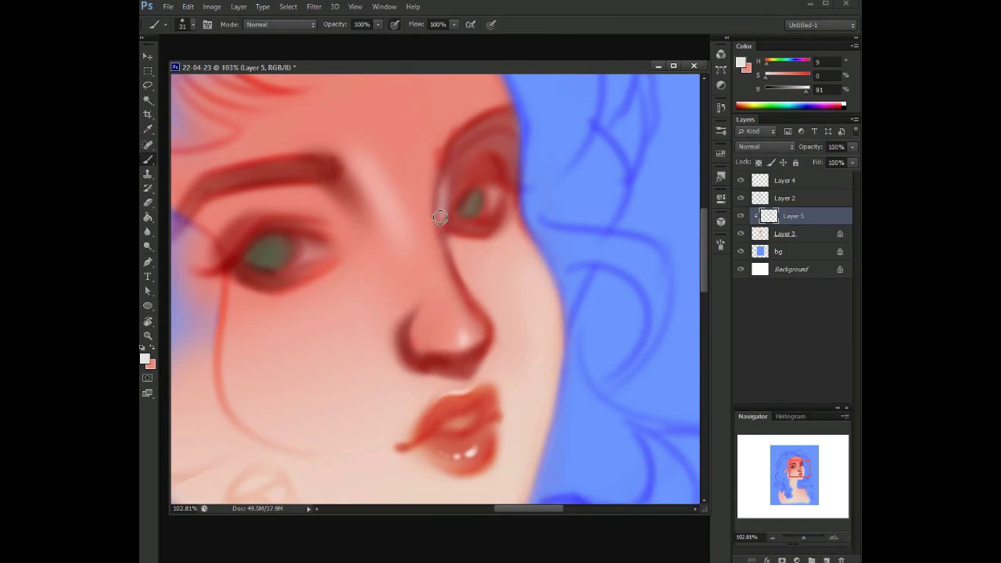
- Erase the dark shading and iris paint over the far eye with a 90 px eraser
scroll(477, 186, "down", 4)
key("e")
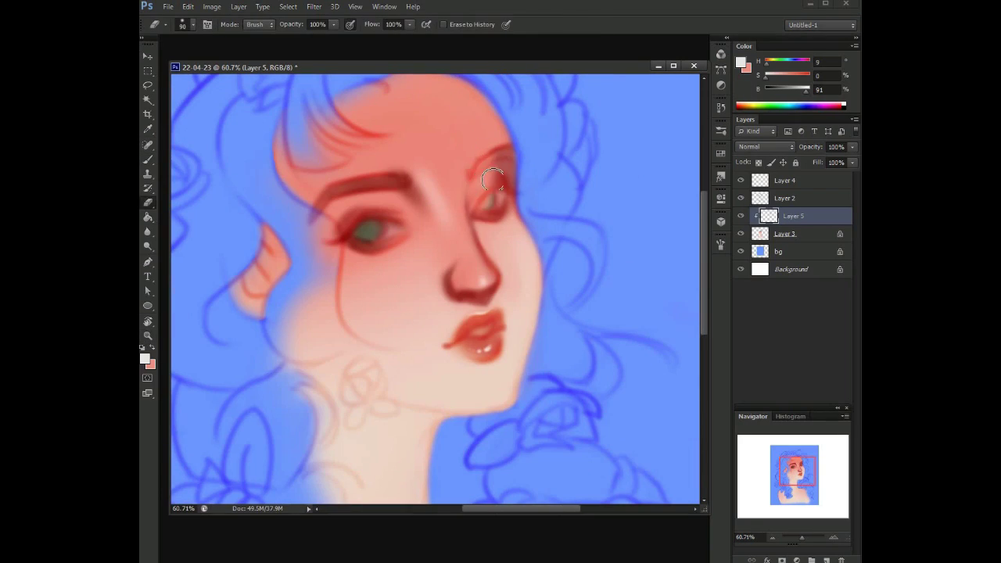
mouse_move(483, 181)
left_mouse_down()
mouse_move(497, 207)
mouse_move(486, 231)
left_mouse_up()
- Paint a pale highlight along the far eye socket's inner edge and lower lid with a 21 px brush
key("b")
key("ctrl+1")
right_click(465, 216)
key("Escape")
right_click(478, 233)
key("Escape")
mouse_move(459, 193)
left_mouse_down()
mouse_move(457, 168)
mouse_move(442, 207)
left_mouse_up()
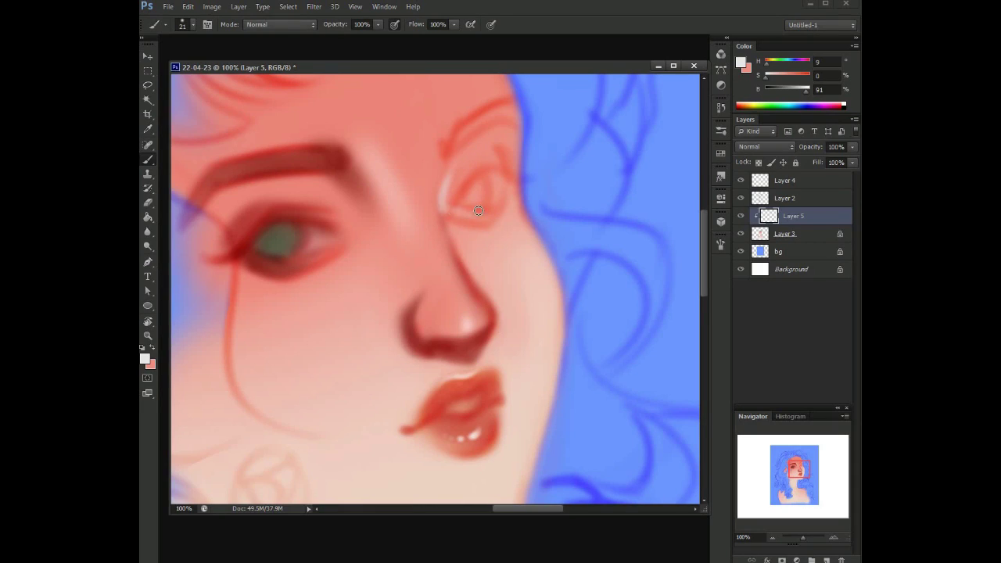
right_click(463, 228)
key("Escape")
- Shade the far eye's upper lid with lip red (H 7, S 71, B 84), reducing the brush to 19 px, and sample skin pink to blend it
left_click(290, 208, "alt")
right_click(435, 159)
left_click_drag(431, 145, 442, 145)
key("Return")
left_click(451, 389, "alt")
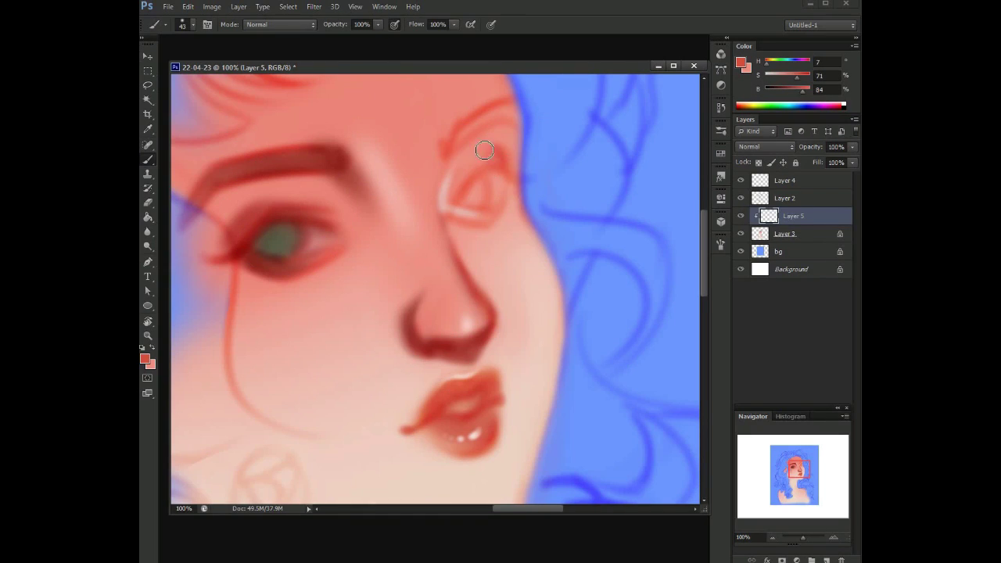
right_click(462, 174)
left_click_drag(501, 201, 481, 201)
key("Return")
left_click(458, 175, "alt")
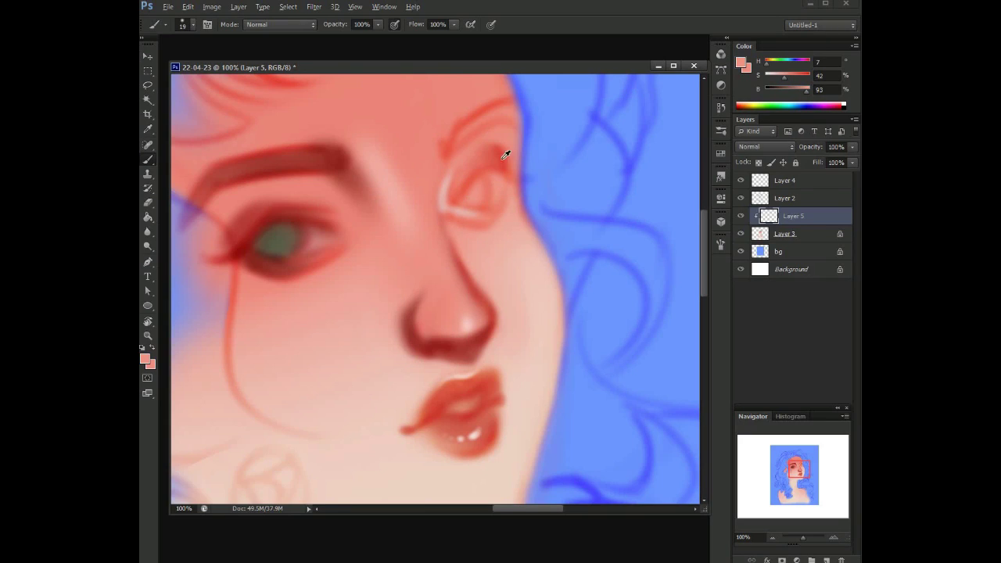
- Darken the far eye's upper lid, outer corner and lower lid with dark reds sampled from the near eye, enlarging the brush from 25 to 55 px
left_click(257, 255, "alt")
right_click(519, 217)
left_click_drag(538, 246, 544, 246)
key("Return")
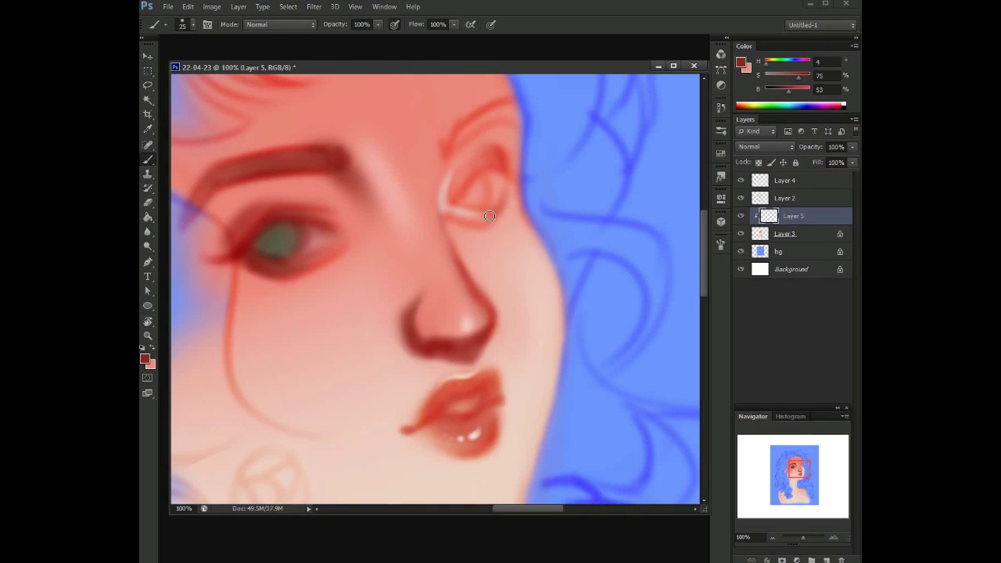
left_click(460, 180, "alt")
left_click(263, 265, "alt")
key("bracketright")
key("bracketright")
key("bracketright")
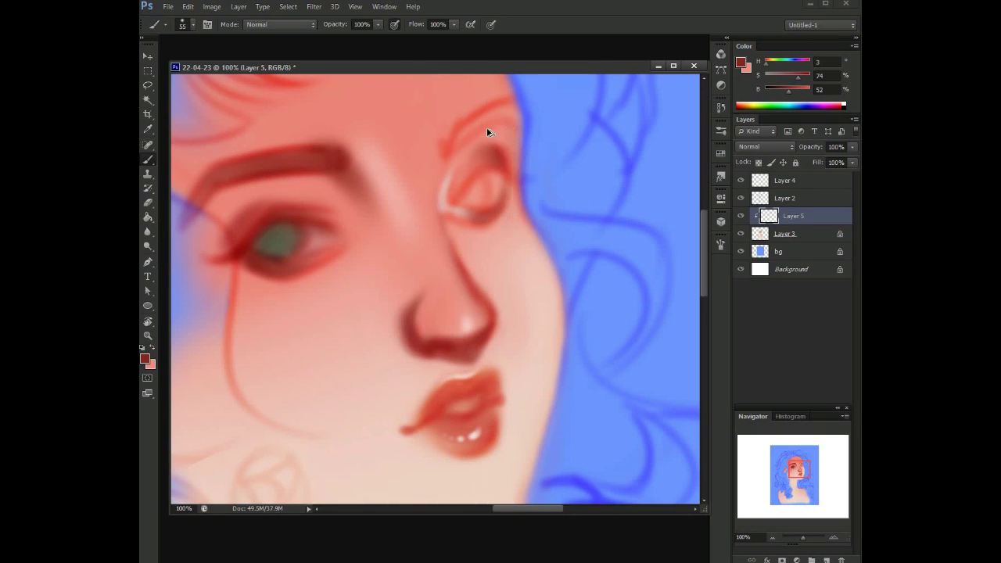
- Erase the pale highlight around the far eye's inner edge with a 53 px eraser
key("e")
right_click(441, 136)
key("Escape")
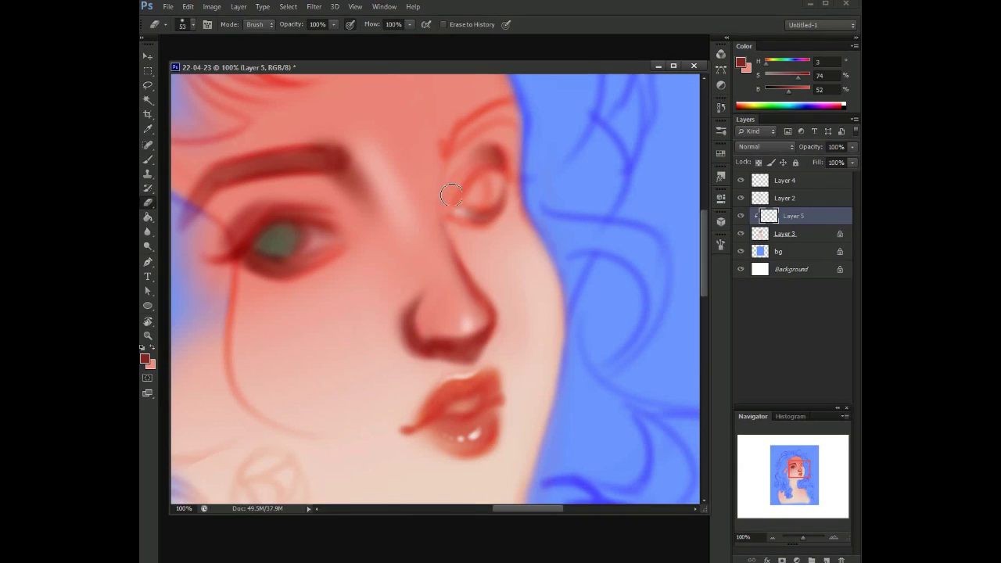
- Repaint the highlight at the far eye socket's inner edge in white (H 7, S 0, B 96) with a 24 px brush
key("b")
left_click(462, 320, "alt")
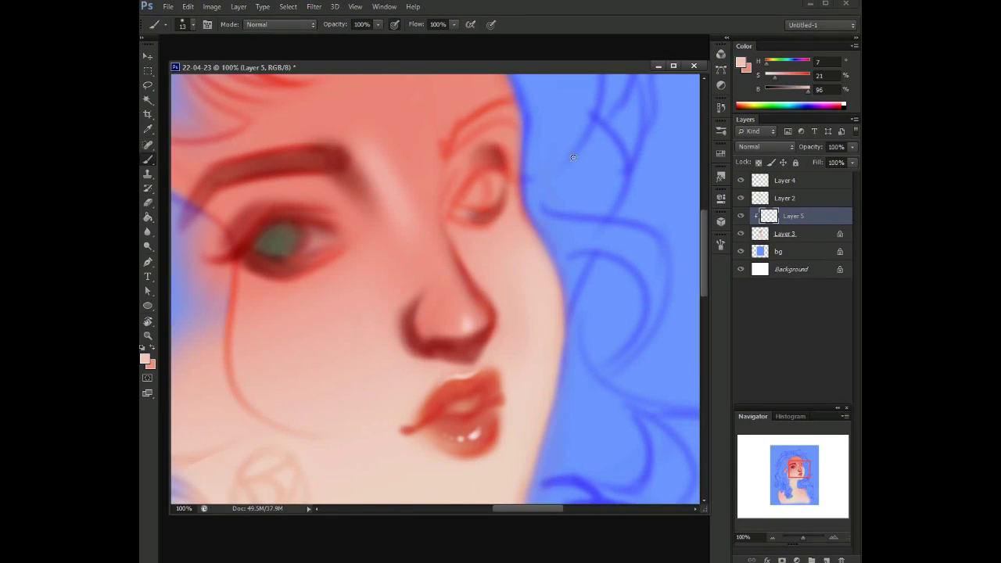
key("ctrl+z")
right_click(443, 205)
key("Return")
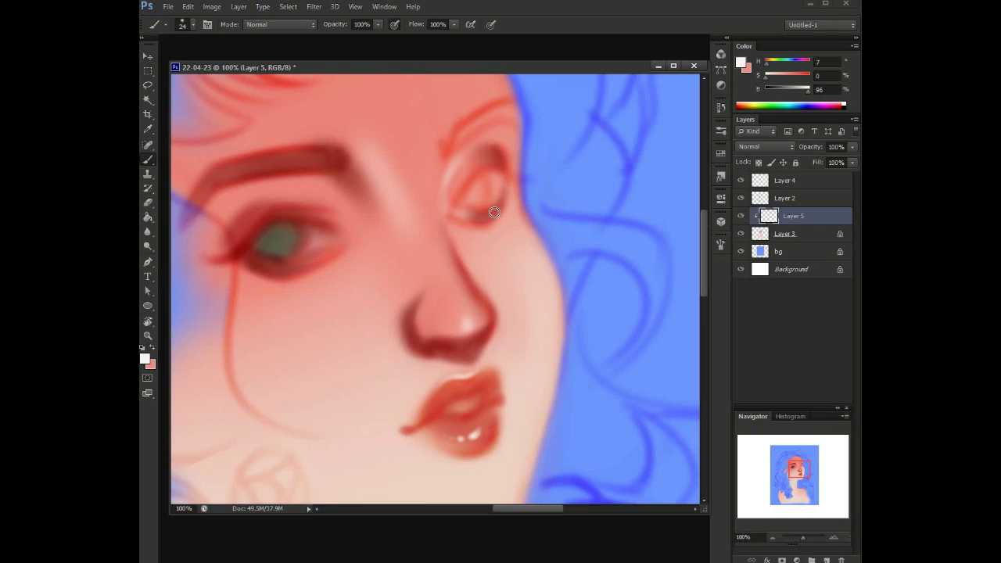
- Compare the last stroke through undo, and shade the far eye's lower lid and inner corner with a sampled red (H 3, S 62, B 73)
key("ctrl+z")
key("ctrl+z")
left_click(474, 215, "alt")
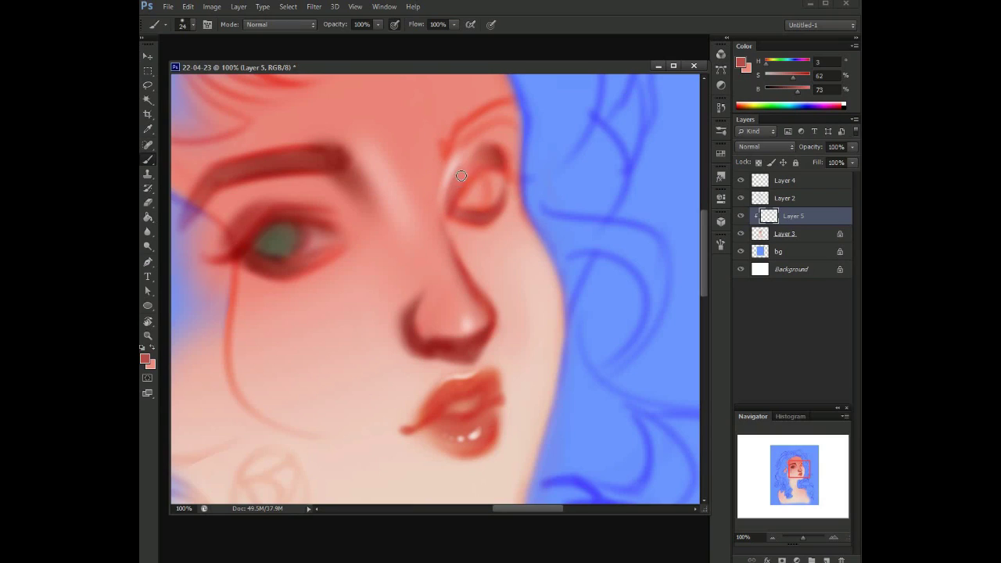
- Brighten the nose bridge beside the far eye's inner corner with white (H 7, S 0, B 94) and a 64 px brush
left_click(446, 218, "alt")
left_click_drag(778, 76, 765, 75)
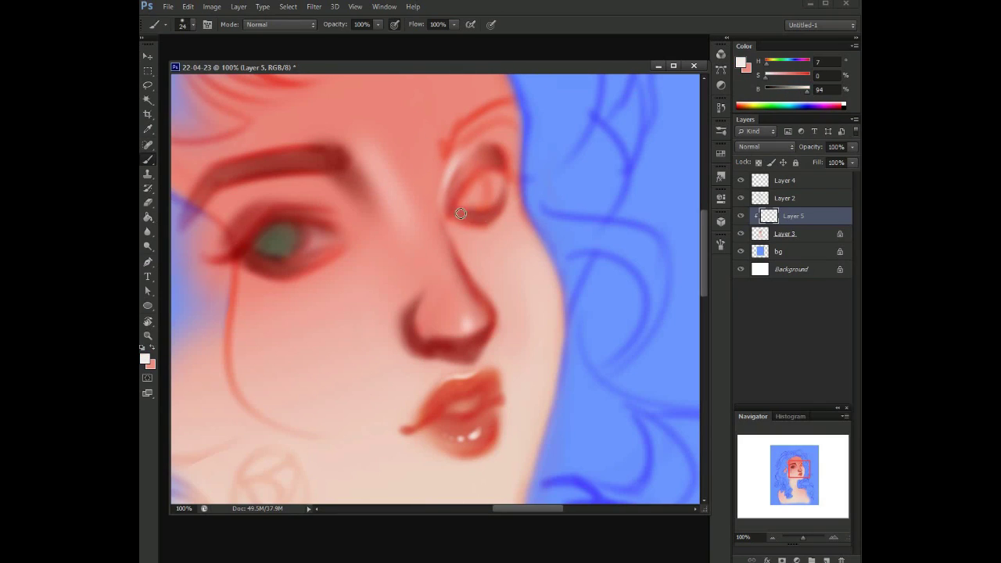
right_click(472, 225)
left_click_drag(462, 241, 473, 242)
key("Return")
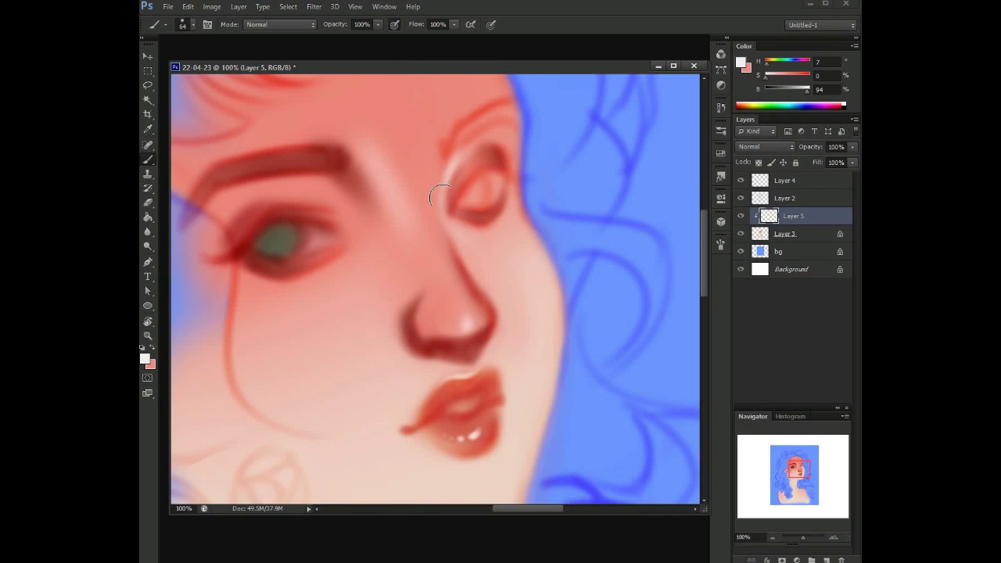
mouse_move(454, 177)
left_mouse_down()
mouse_move(329, 180)
mouse_move(446, 180)
left_mouse_up()
- Paint the far eye's iris in grey-green (H 69, S 22, B 35) sampled from the near iris, using a 39 px brush
left_click(291, 267, "alt")
right_click(526, 202)
left_click_drag(536, 198, 528, 198)
key("Return")
mouse_move(481, 224)
left_mouse_down()
mouse_move(485, 212)
mouse_move(487, 231)
mouse_move(498, 203)
left_mouse_up()
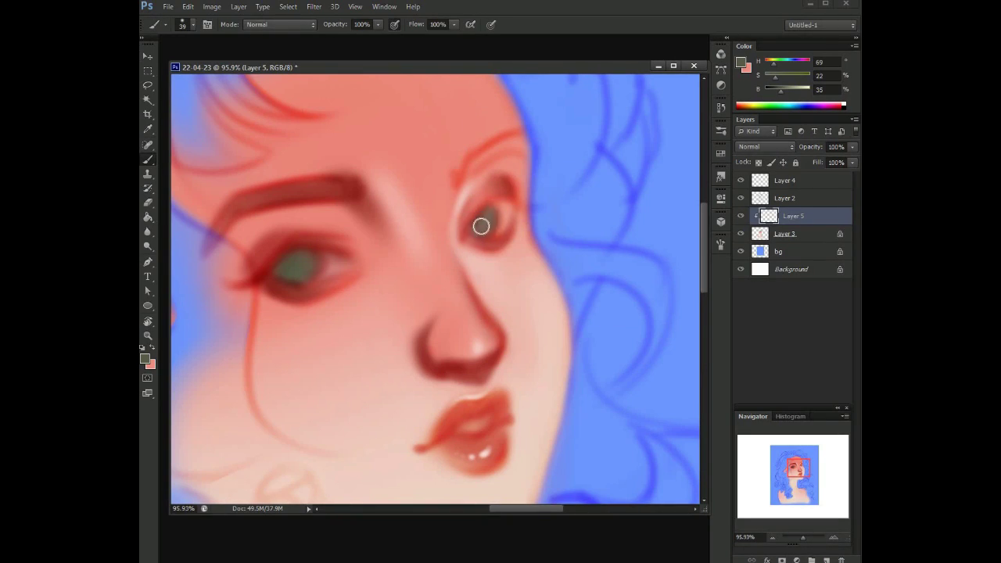
- Tint the far eye's white and corner with sampled pink, background blue and dark red (H 3, S 66, B 63), reducing the brush to 23 px
left_click(360, 254, "alt")
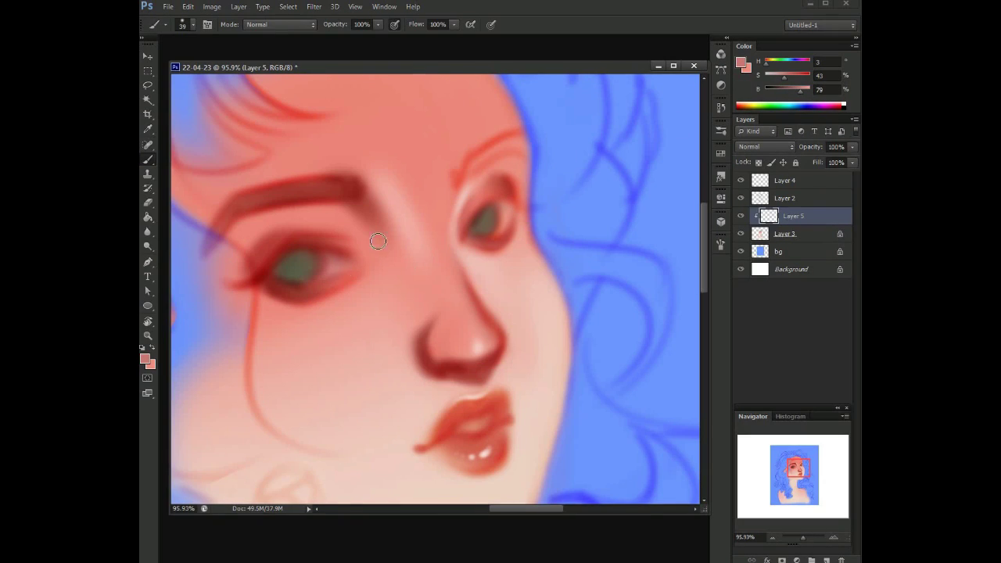
left_click(574, 141, "alt")
key("bracketleft")
key("bracketleft")
left_click(329, 250, "alt")
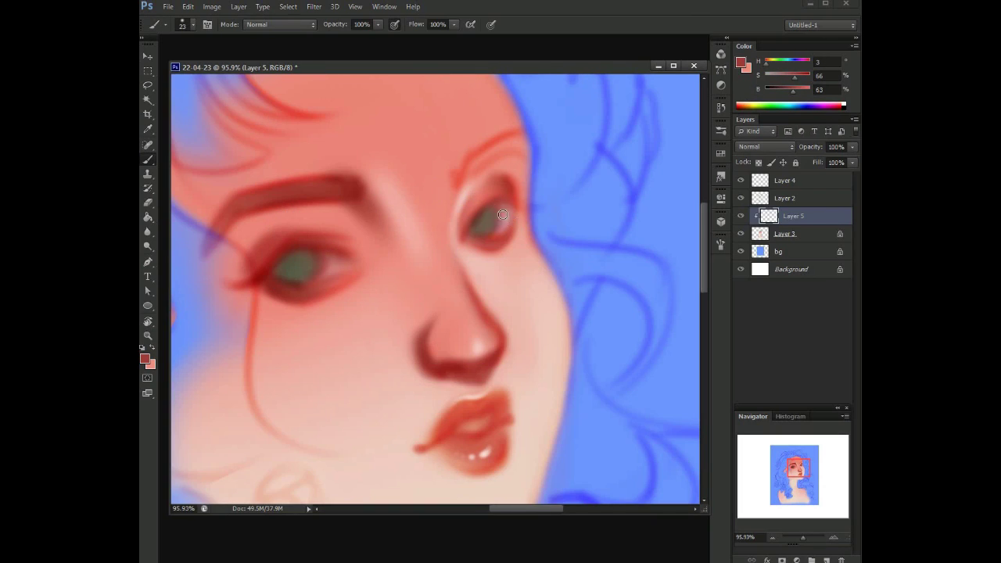
- Darken both irises and the near eye's upper lash line with tones sampled from the eyes, including dark brown-red (H 7, S 61, B 34)
left_click(472, 229, "alt")
left_click(485, 216, "alt")
left_click(303, 251, "alt")
left_click(475, 219, "alt")
left_click(297, 253, "alt")
left_click(289, 252, "alt")
left_click_drag(244, 283, 321, 254)
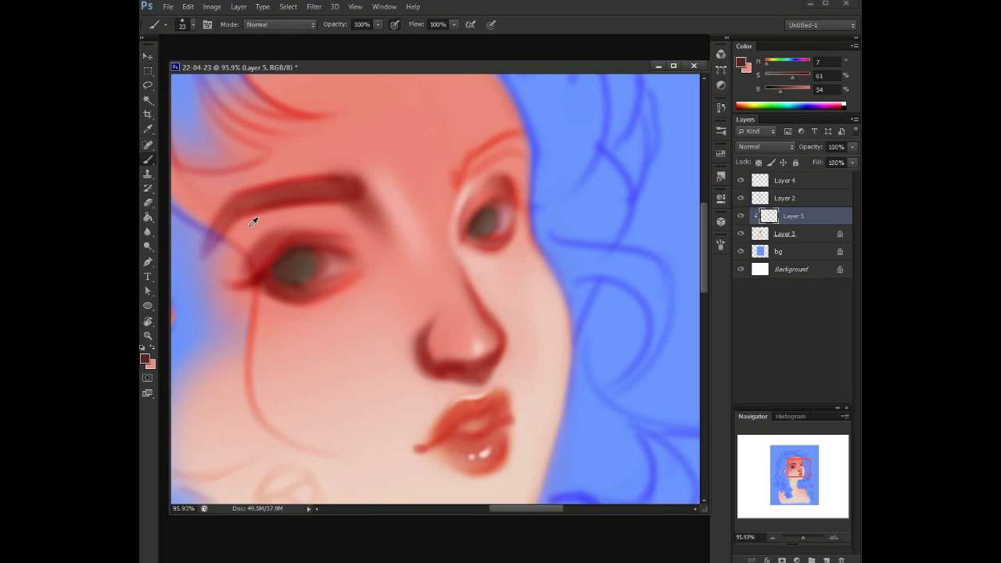
left_click(287, 230, "alt")
right_click(305, 228)
key("Return")
left_click(314, 243, "alt")
- Blush the near cheek in red sampled from the lips (H 7, S 66, B 82) with a soft 319 px brush
key("z")
left_click_drag(315, 250, 481, 270)
key("b")
right_click(482, 271)
left_click_drag(539, 243, 560, 243)
key("Return")
scroll(536, 190, "down", 3)
scroll(510, 326, "up", 2)
left_click(504, 332, "alt")
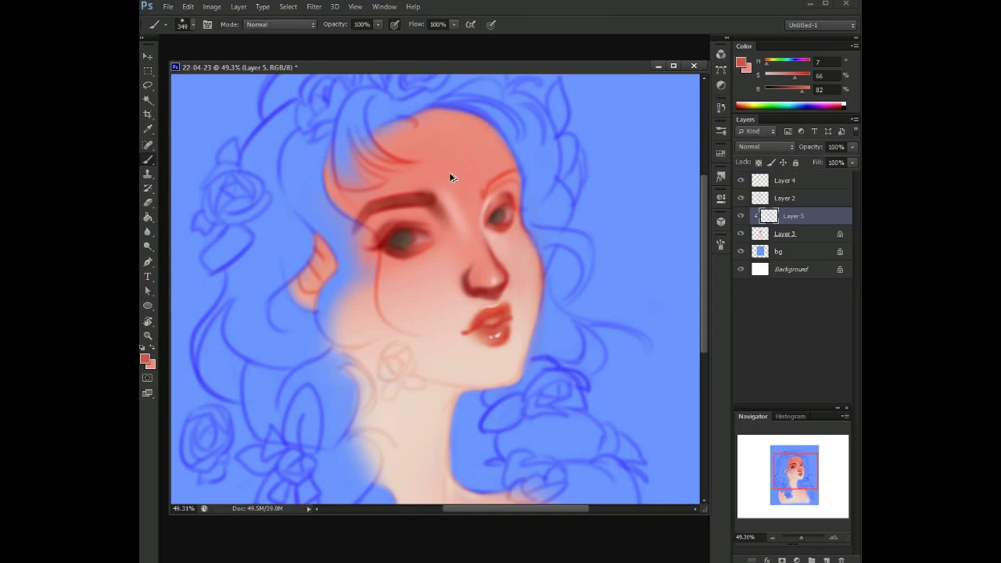
mouse_move(449, 175)
left_mouse_down()
mouse_move(500, 266)
mouse_move(474, 270)
left_mouse_up()
right_click(449, 281)
key("Return")
right_click(393, 313)
left_click_drag(429, 301, 422, 302)
key("Return")
left_click_drag(395, 297, 356, 337)
left_click_drag(418, 281, 358, 352)
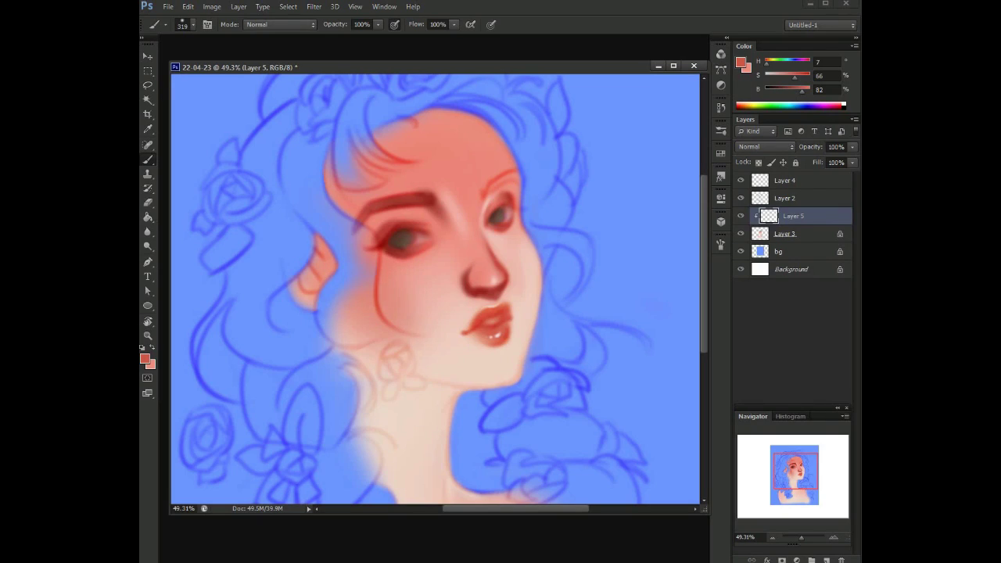
- Add red blush along the far cheek and glaze both cheeks with orange (H 21, S 87, B 100)
left_click_drag(539, 235, 522, 312)
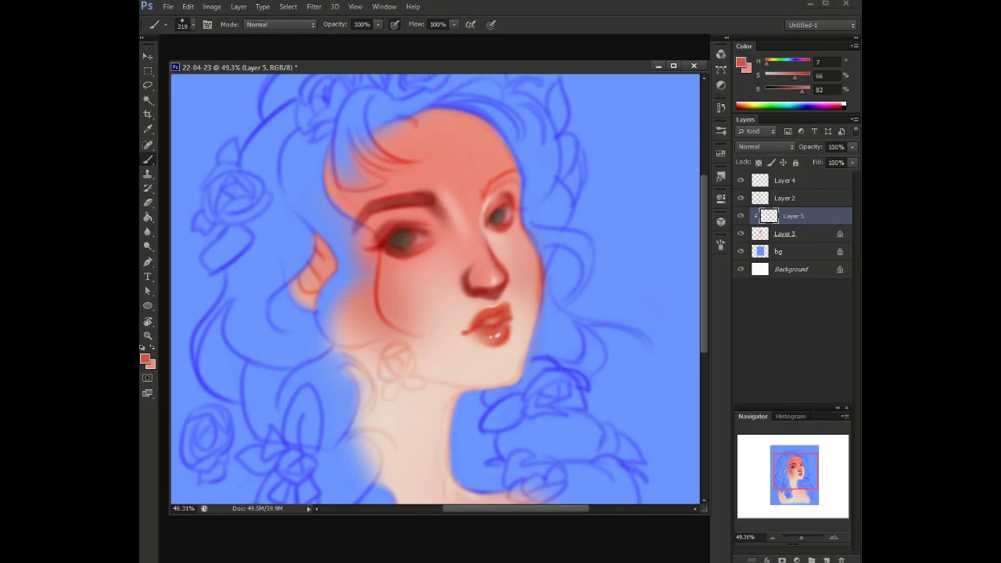
left_click(747, 103)
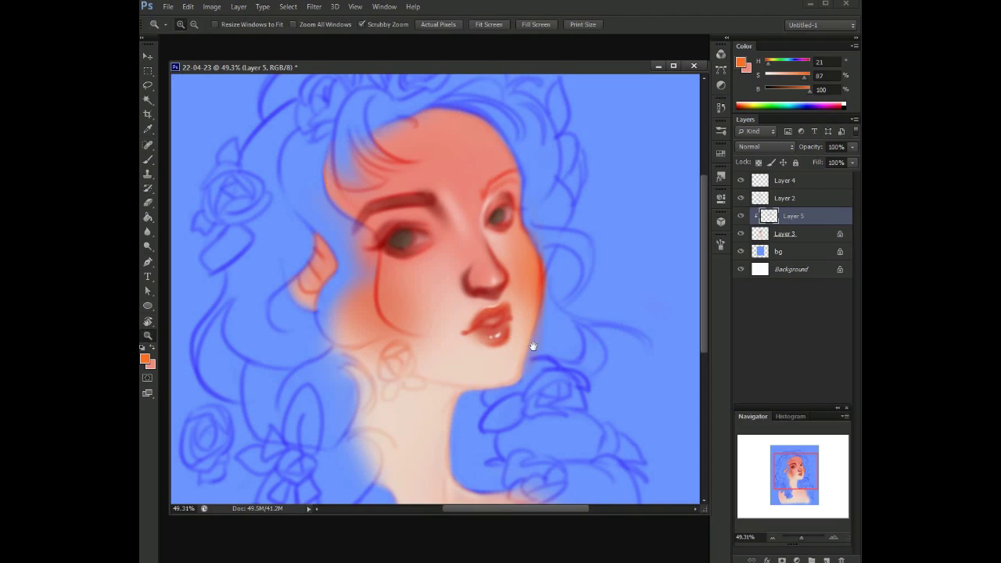
- Shade the neck beneath the jaw with a 149 px brush, using sampled forehead pink (H 7, S 46, B 93) and dark red (H 5, S 71, B 56)
scroll(543, 354, "up", 2)
right_click(563, 311)
left_click_drag(610, 361, 564, 361)
left_click(420, 119, "alt")
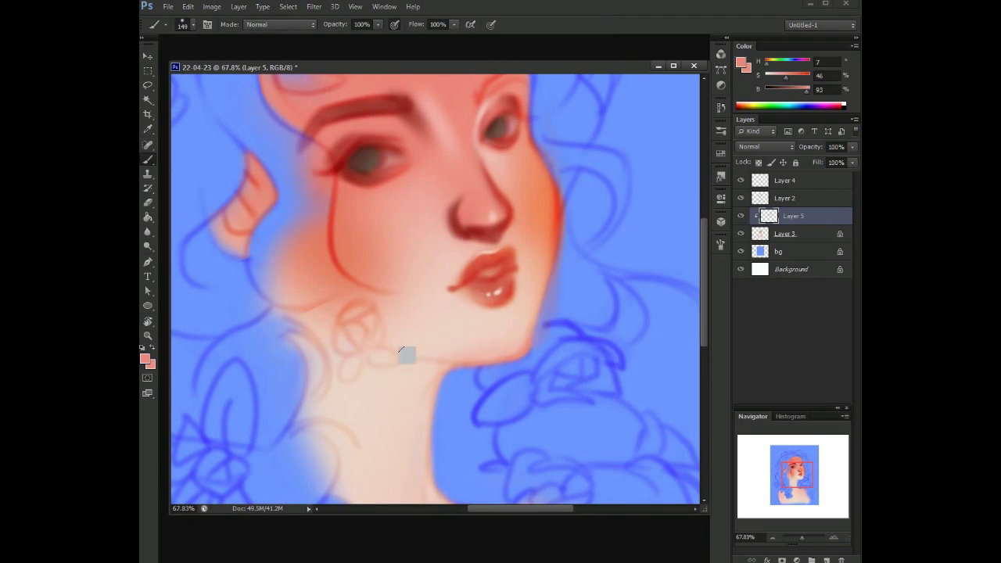
left_click(361, 177, "alt")
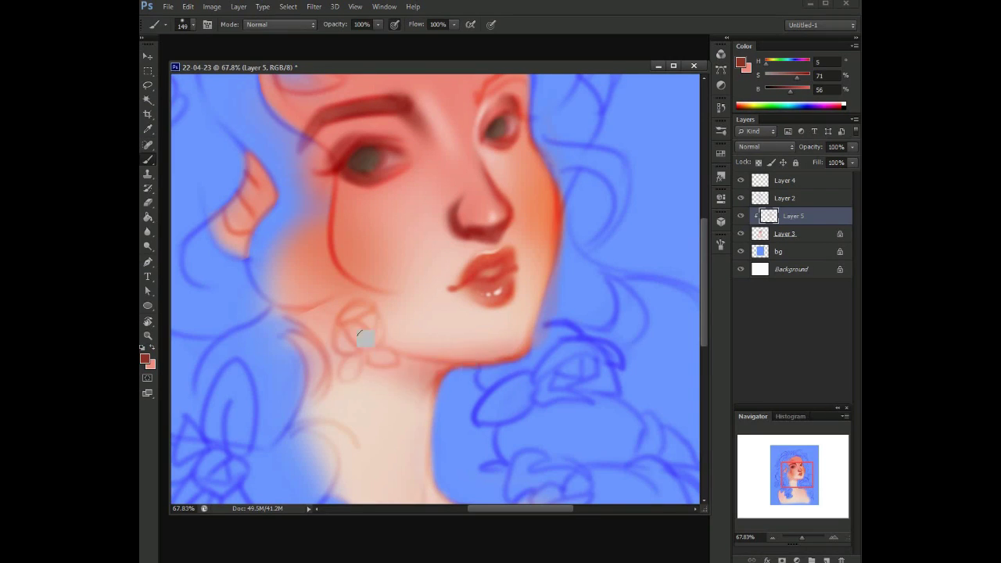
scroll(407, 364, "down", 2)
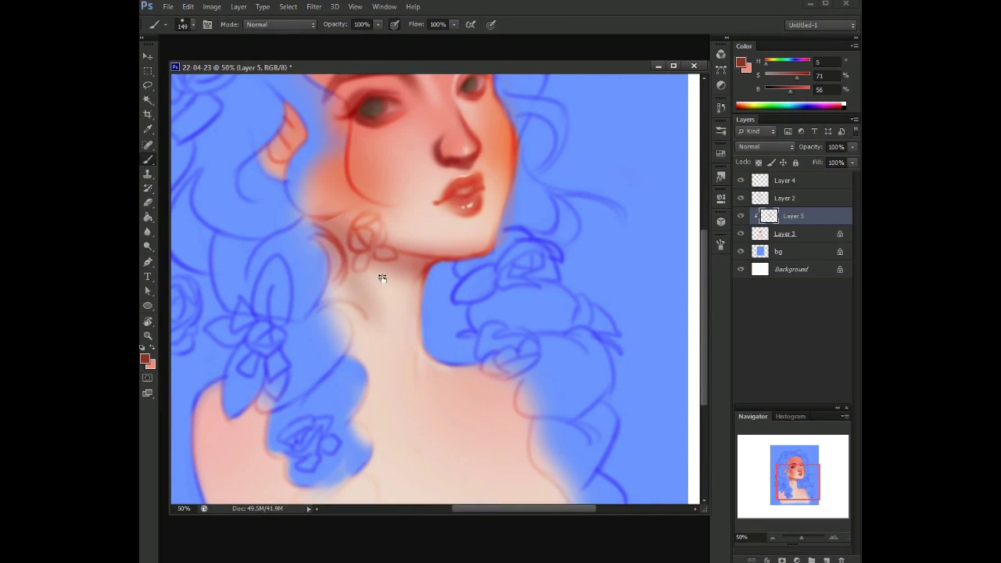
left_click_drag(420, 285, 400, 289)
mouse_move(440, 258)
left_mouse_down()
mouse_move(367, 324)
mouse_move(378, 235)
mouse_move(414, 277)
mouse_move(401, 365)
mouse_move(426, 261)
mouse_move(365, 321)
mouse_move(339, 286)
mouse_move(372, 316)
mouse_move(362, 279)
mouse_move(379, 270)
mouse_move(369, 265)
mouse_move(370, 299)
mouse_move(399, 267)
mouse_move(429, 266)
mouse_move(376, 259)
mouse_move(413, 264)
mouse_move(333, 271)
mouse_move(335, 280)
mouse_move(345, 260)
mouse_move(381, 303)
mouse_move(361, 308)
mouse_move(362, 292)
mouse_move(308, 302)
left_mouse_up()
- Paint tendon shadows down the far side of the neck with a 57 px brush in sampled red (H 5, S 65, B 59)
right_click(358, 258)
double_click(407, 336)
left_click(362, 341, "alt")
left_click(415, 273, "alt")
key("bracketleft")
key("bracketleft")
key("bracketleft")
key("bracketleft")
key("bracketleft")
key("bracketleft")
mouse_move(411, 325)
left_mouse_down()
mouse_move(422, 261)
mouse_move(406, 258)
mouse_move(420, 378)
mouse_move(421, 354)
left_mouse_up()
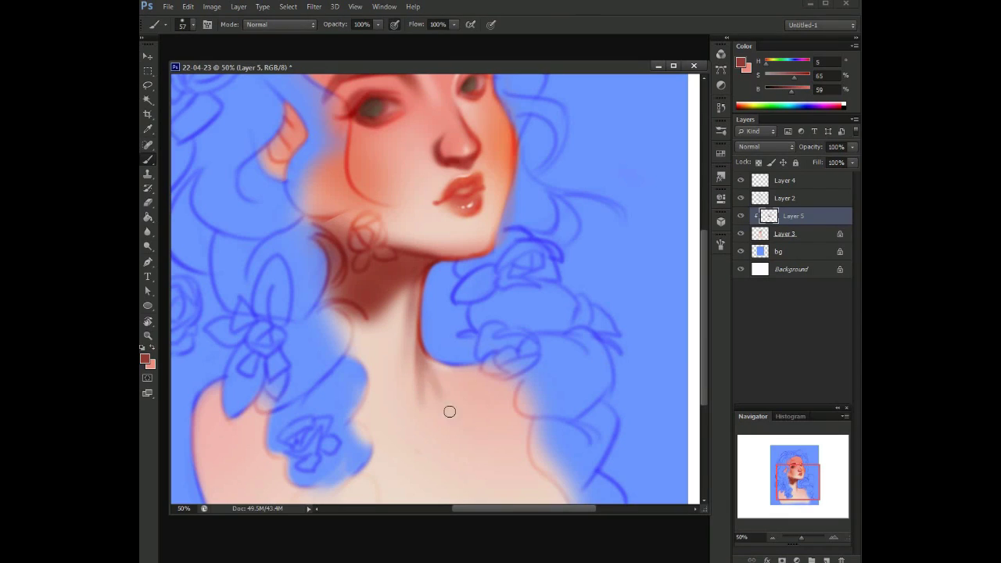
- Shade the far shoulder beside the neck and the near shoulder's upper edge with a 180 px brush, checking the other open document
right_click(428, 314)
left_click_drag(477, 331, 540, 331)
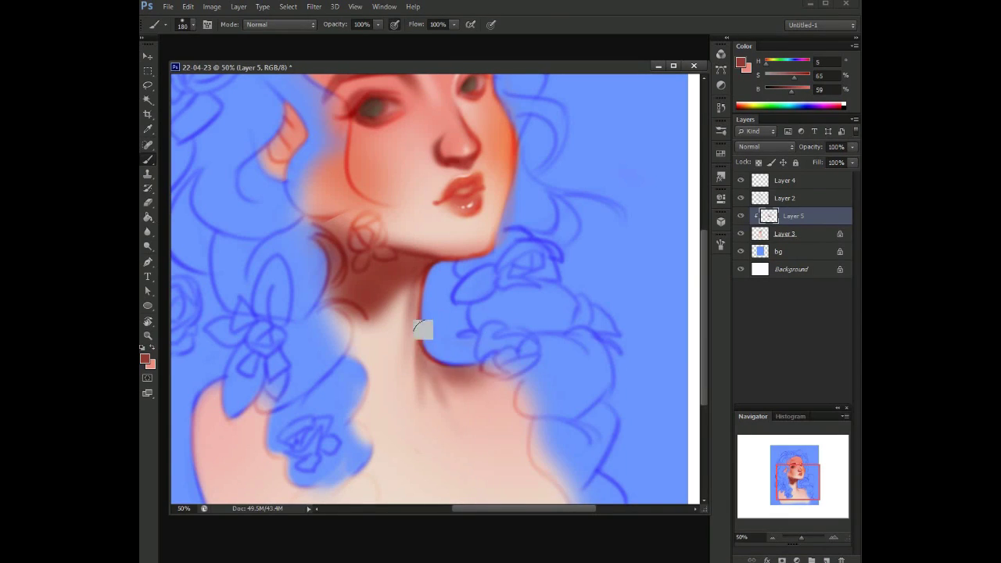
key("z")
mouse_move(530, 373)
left_mouse_down()
mouse_move(510, 301)
mouse_move(469, 301)
left_mouse_up()
key("b")
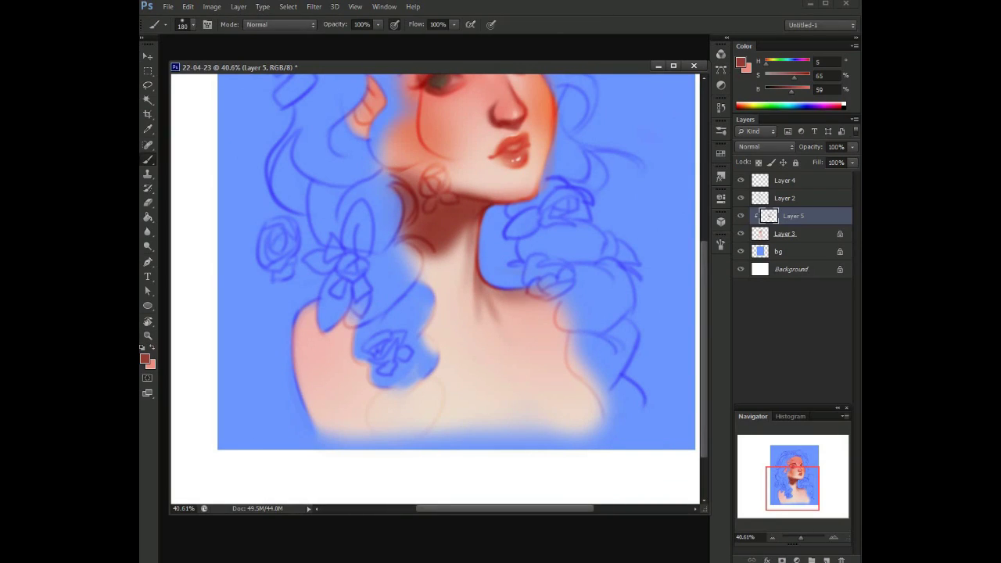
key("z")
key("ctrl+Tab")
key("ctrl+Tab")
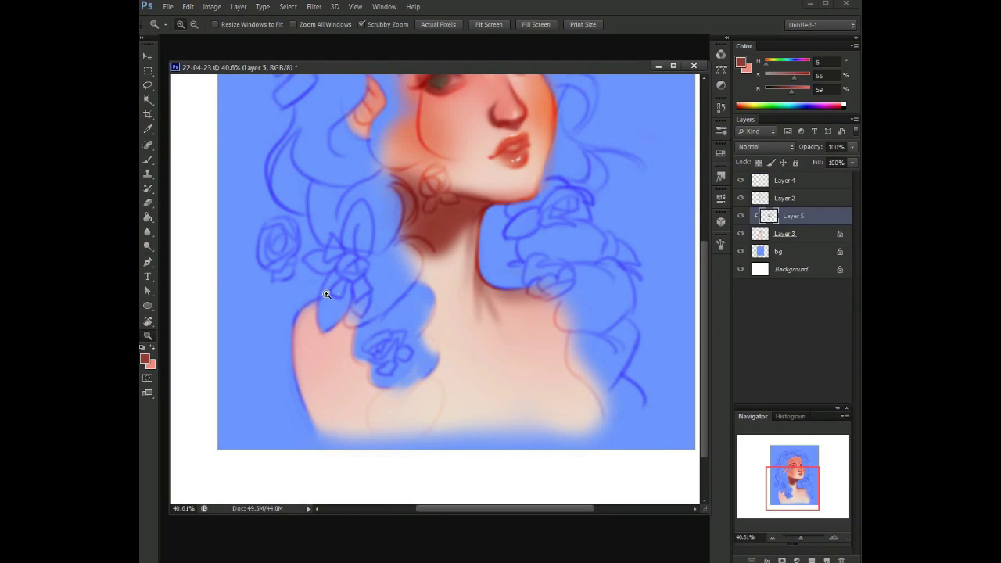
key("b")
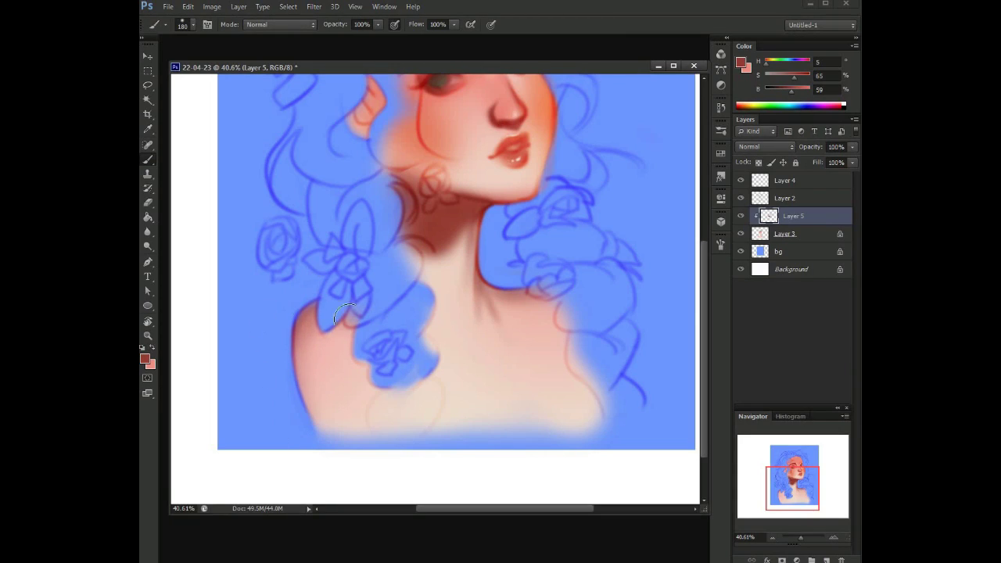
- Add a softer tendon shadow in the middle of the neck with an 88 px brush and clean it up with sampled skin and the eraser
key("bracketleft")
key("bracketleft")
key("bracketleft")
key("bracketleft")
key("bracketleft")
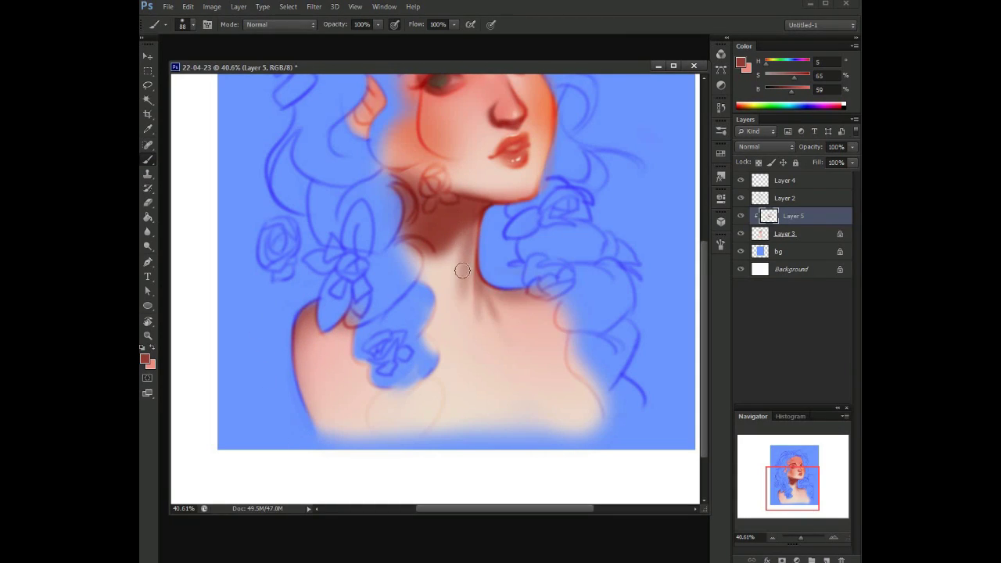
left_click(444, 306, "alt")
key("e")
key("b")
- Sample the near shoulder's soft pink (H 6, S 26, B 95) and apply it to the chest with a 422 px brush
scroll(438, 266, "up", 1)
left_click(469, 205, "alt")
right_click(464, 235)
left_click(285, 356, "alt")
right_click(339, 319)
key("Return")
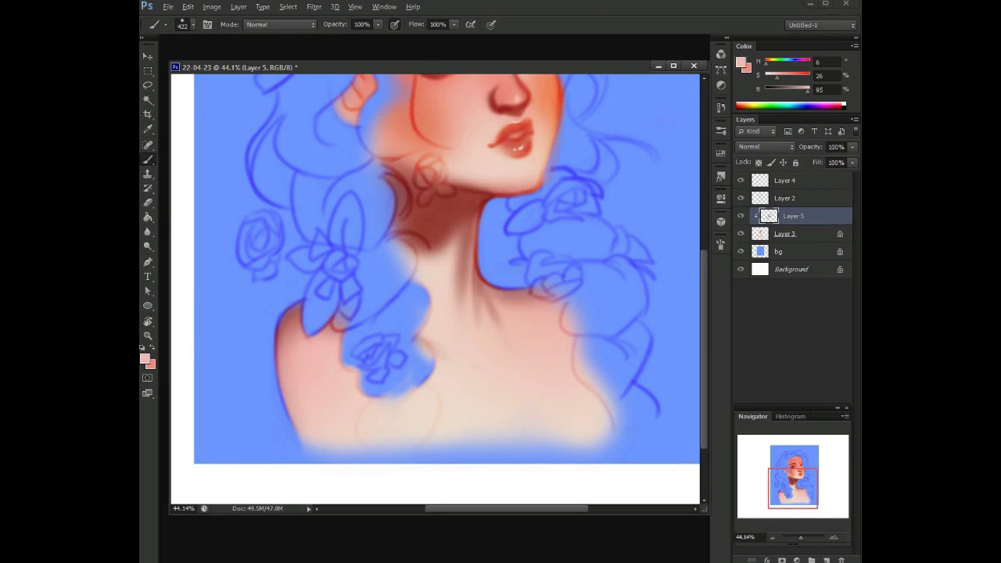
- Warm the chest and shoulders with orange sampled from the blush (H 17, S 64, B 94), keeping the 422 px brush
scroll(438, 289, "up", 3)
left_click(438, 294, "alt")
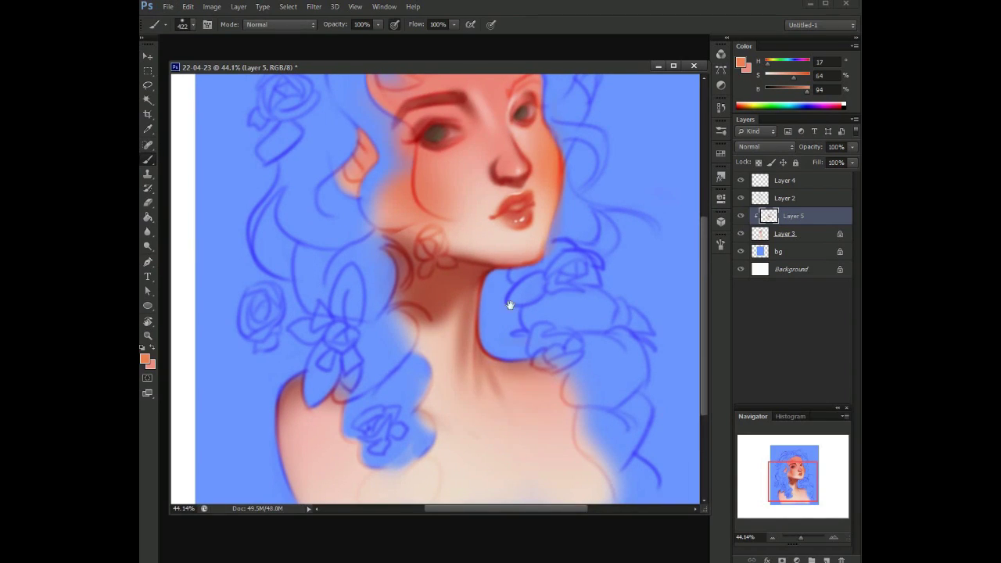
left_click_drag(540, 357, 472, 256)
- Paint an orange collarbone stroke beside the hair with a 63 px brush and soften it with a 158 px eraser
right_click(386, 329)
type("63")
key("Return")
key("e")
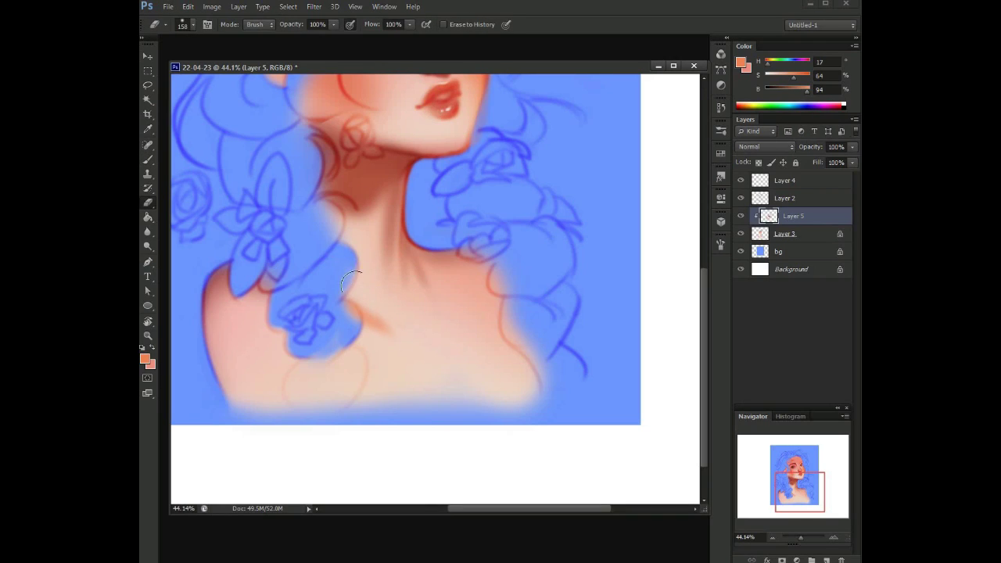
- Lay a broad shadow over the far chest and shoulder in a sampled neck tone (H 10, S 51, B 79) with a 360 px brush
key("b")
left_click_drag(490, 291, 507, 344)
key("ctrl+z")
right_click(459, 254)
left_click_drag(478, 285, 564, 286)
key("Return")
left_click(420, 238, "alt")
left_click_drag(399, 252, 463, 300)
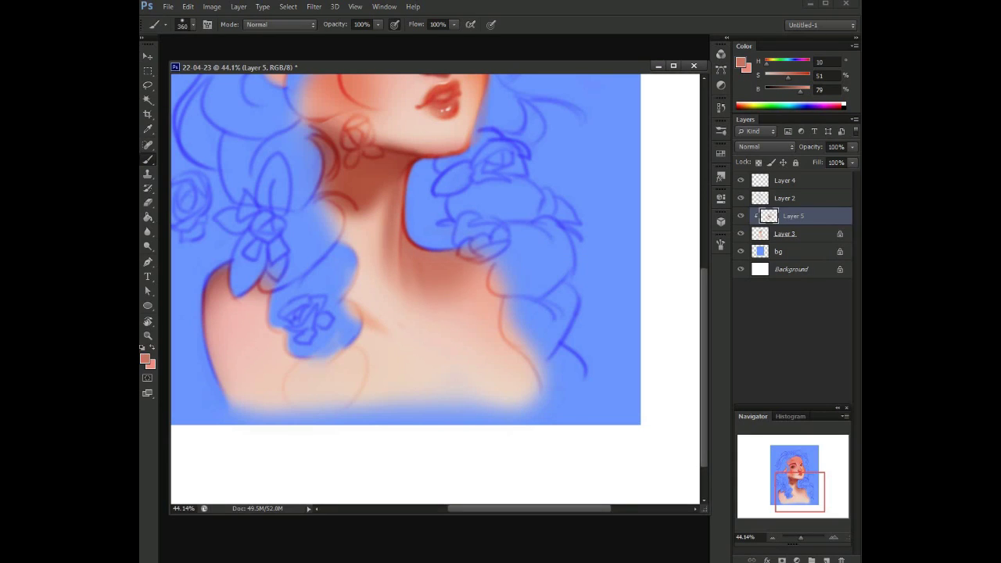
left_click_drag(414, 270, 469, 314)
left_click_drag(458, 270, 516, 344)
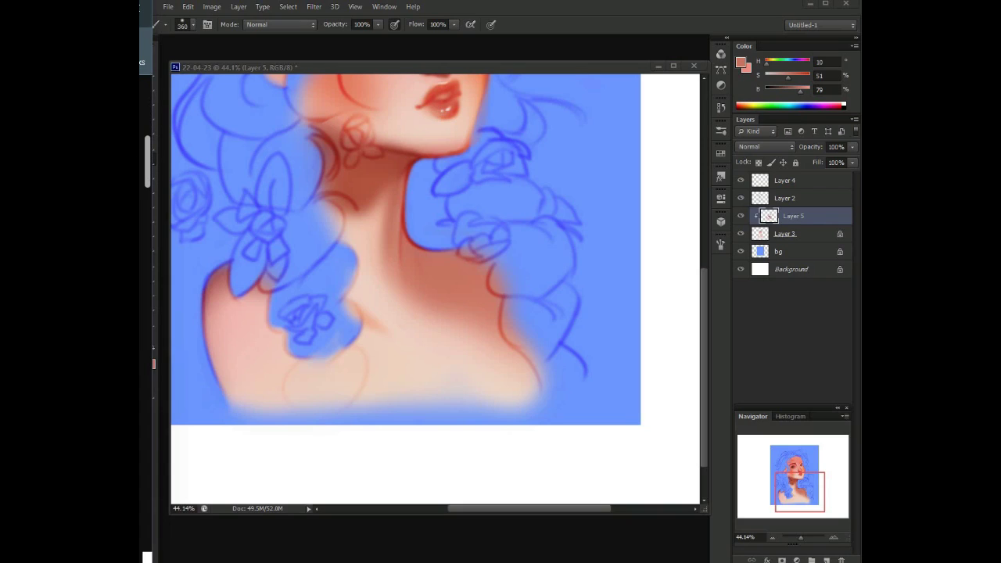
scroll(70, 282, "up", 5)
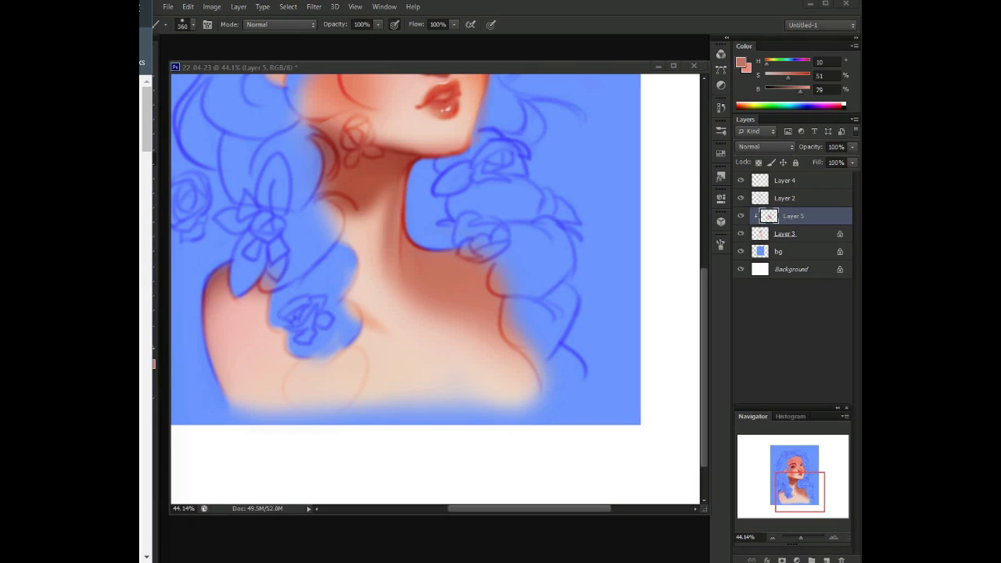
- Add a Black & White adjustment layer above Layer 4, check the portrait's values in greyscale and leave the adjustment hidden
key("z")
left_click_drag(407, 224, 426, 224)
left_click_drag(673, 205, 547, 203)
left_click(784, 180)
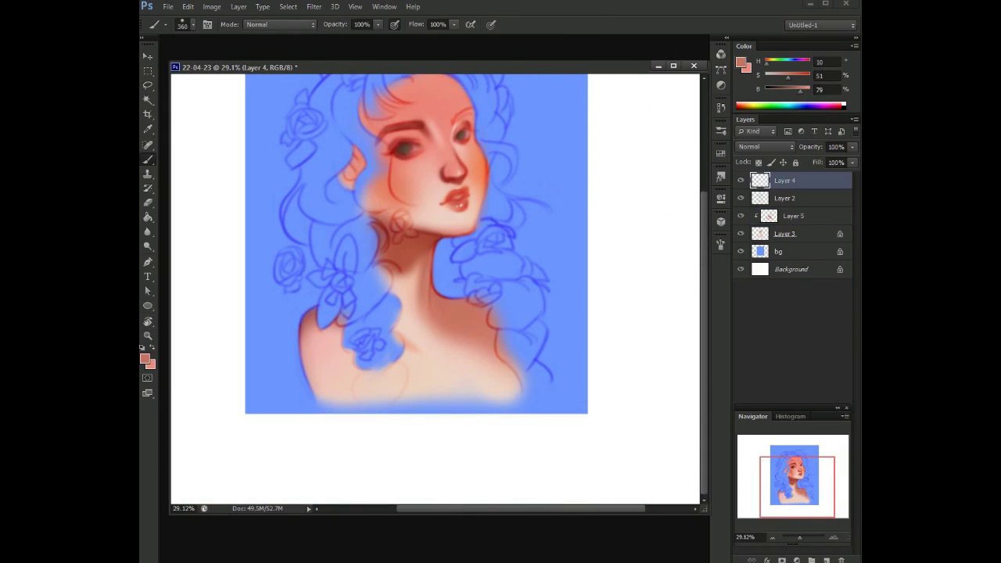
left_click(797, 560)
left_click(777, 428)
left_click(740, 183)
left_click(740, 183)
left_click(740, 183)
left_click(721, 198)
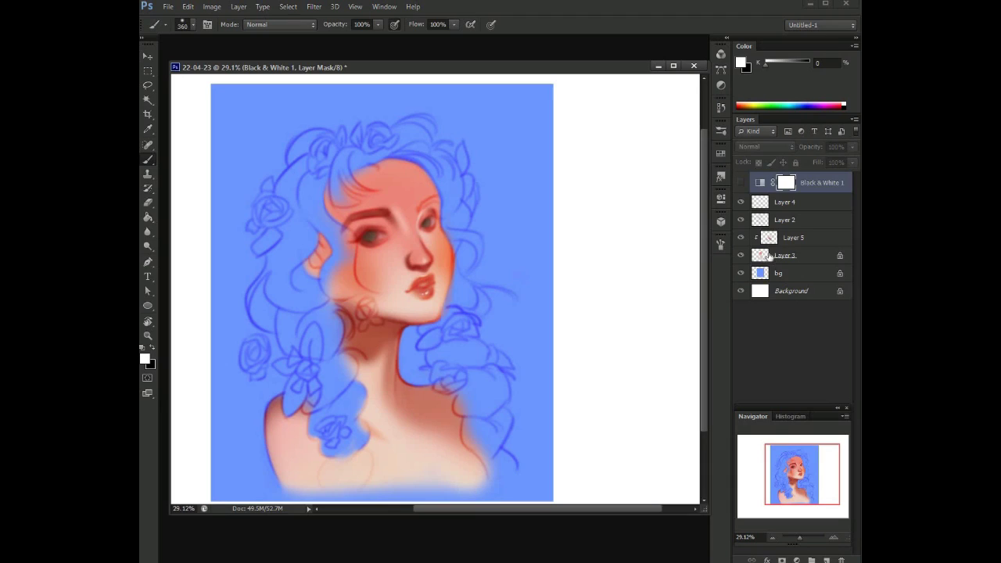
- Strengthen the neck's far edge on Layer 5 with a sampled dark red (H 2, S 79, B 57) and a 31 px brush
left_click(793, 237)
scroll(521, 241, "up", 2)
left_click(521, 242, "alt")
left_click_drag(521, 242, 605, 183)
left_click(421, 259)
key("Return")
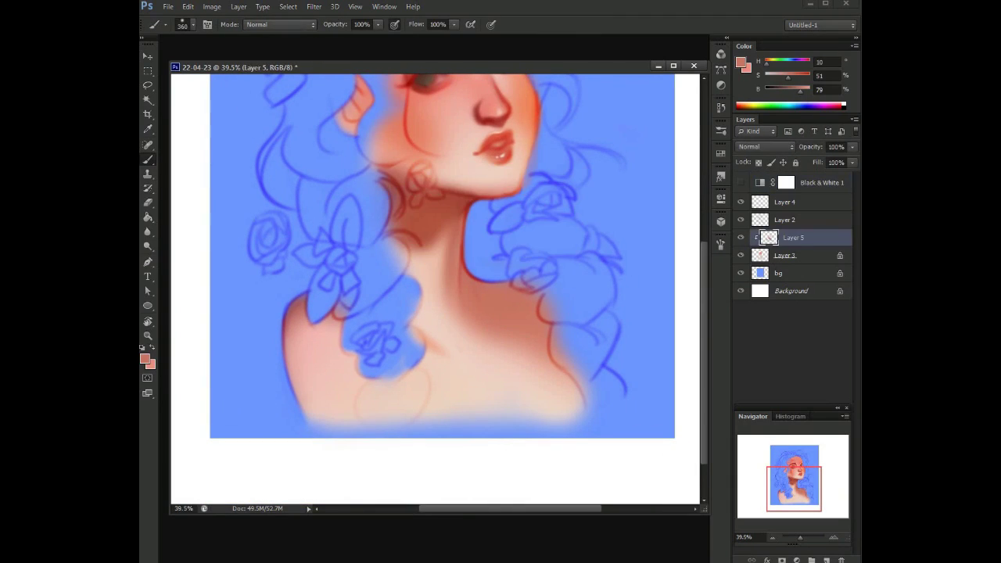
mouse_move(400, 278)
left_mouse_down()
mouse_move(428, 249)
mouse_move(372, 349)
mouse_move(448, 239)
left_mouse_up()
key("e")
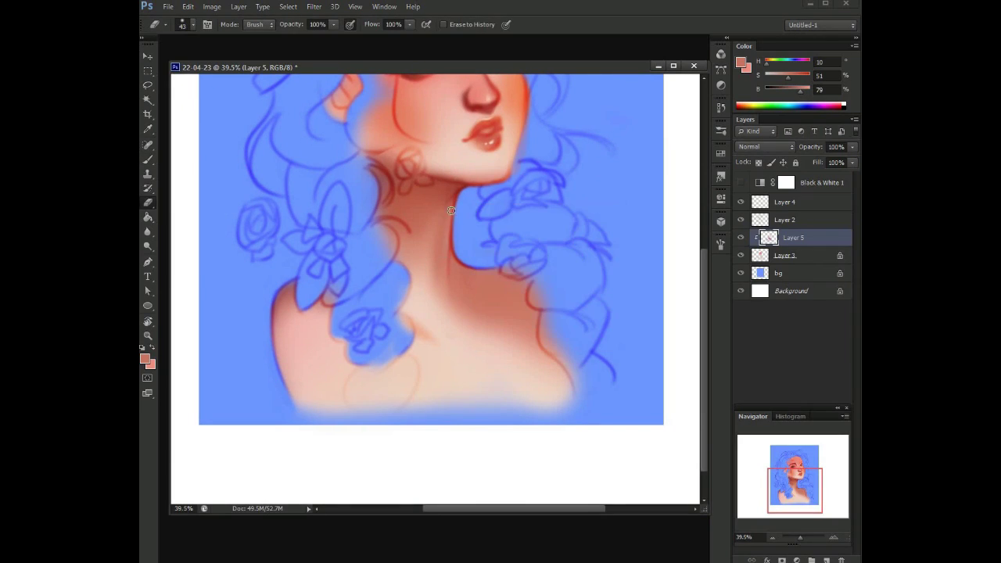
key("b")
left_click(495, 258, "alt")
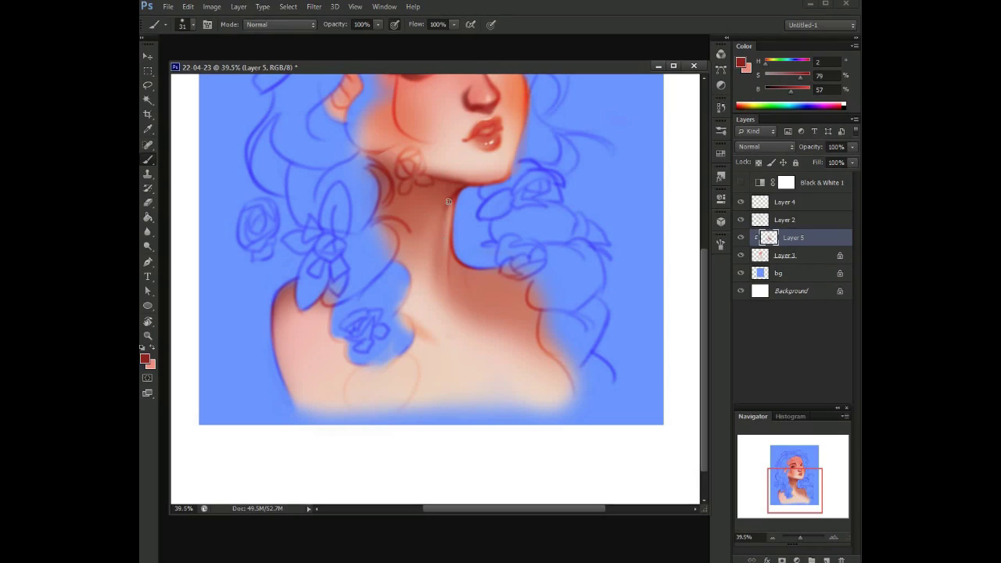
- Shade the base of the neck with a 66 px brush, sampling purple (H 300, S 35, B 56) and pale pink (H 17, S 21, B 93)
left_click(456, 235, "alt")
left_click_drag(444, 262, 463, 286)
left_click(459, 228, "alt")
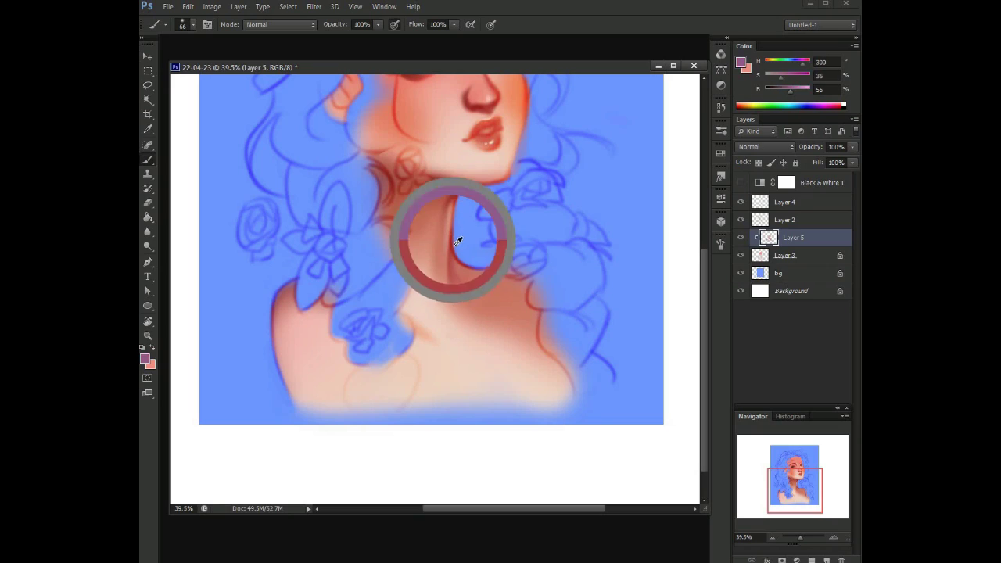
left_click(439, 302, "alt")
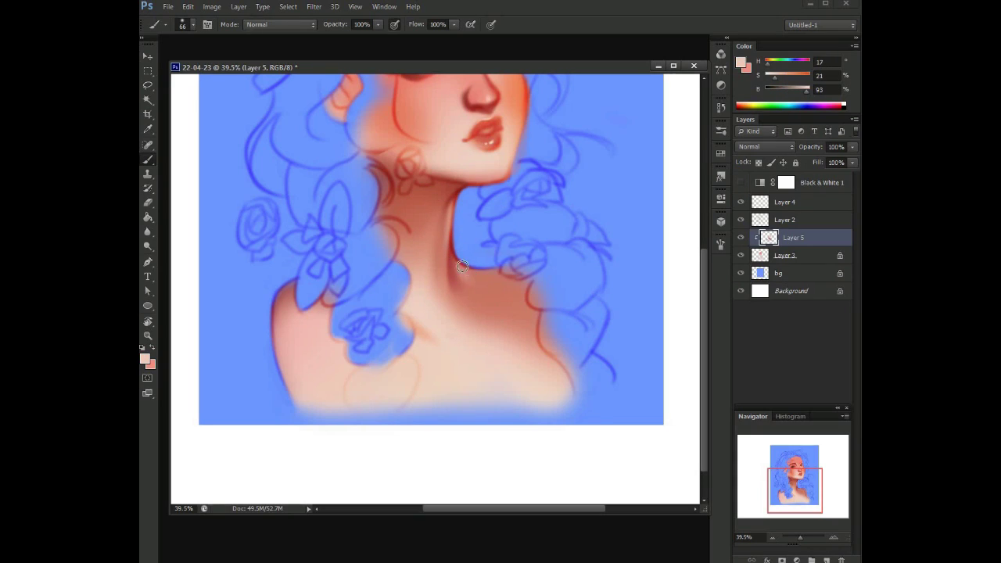
- Blend the shadow at the base of the neck into the far shoulder with a larger brush
left_click_drag(492, 294, 499, 272)
right_click(510, 244)
key("Return")
right_click(536, 232)
key("Return")
right_click(552, 236)
left_click(616, 264)
key("Return")
- Darken the shadow under the jaw with a sampled dark red (H 1, S 74, B 54) and a 154 px brush
scroll(458, 296, "up", 1)
scroll(458, 296, "up", 3)
left_click(447, 273, "alt")
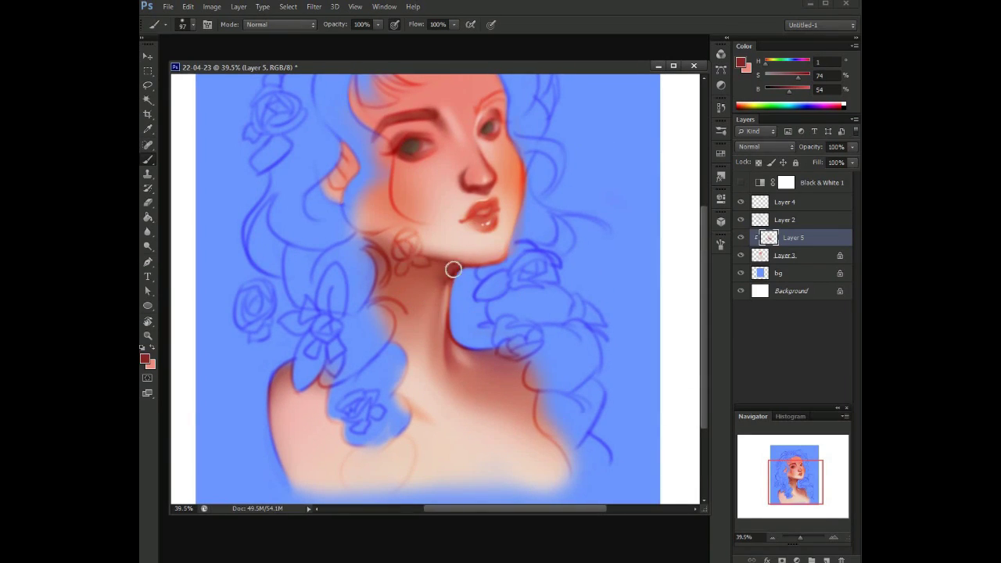
right_click(434, 266)
left_click(518, 299)
key("Return")
left_click_drag(383, 260, 470, 270)
mouse_move(356, 309)
left_mouse_down()
mouse_move(407, 313)
mouse_move(375, 355)
mouse_move(444, 270)
left_mouse_up()
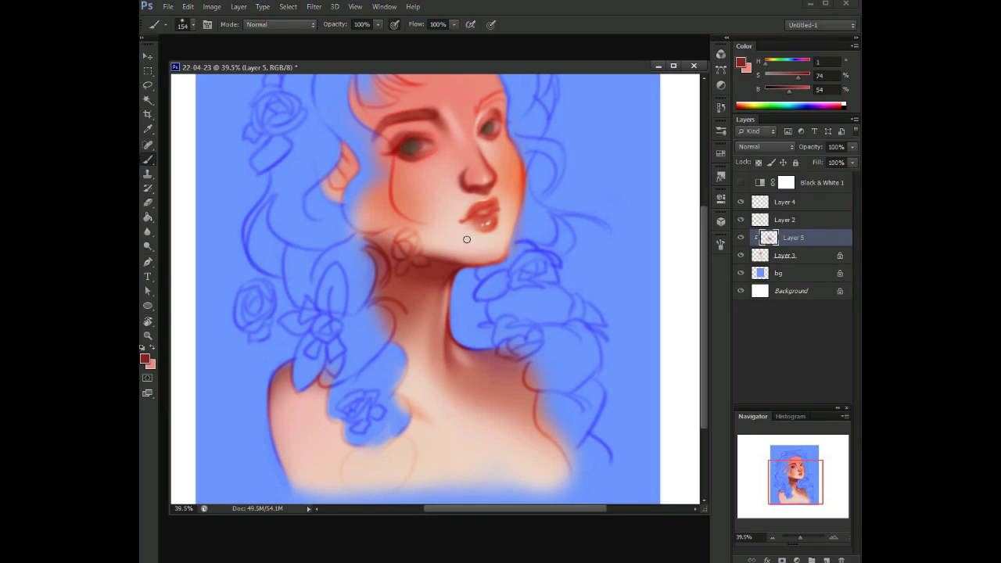
- Clean up the jaw and chin edge above the neck shadow with a 145 px eraser
key("e")
right_click(443, 227)
left_click(520, 256)
key("Return")
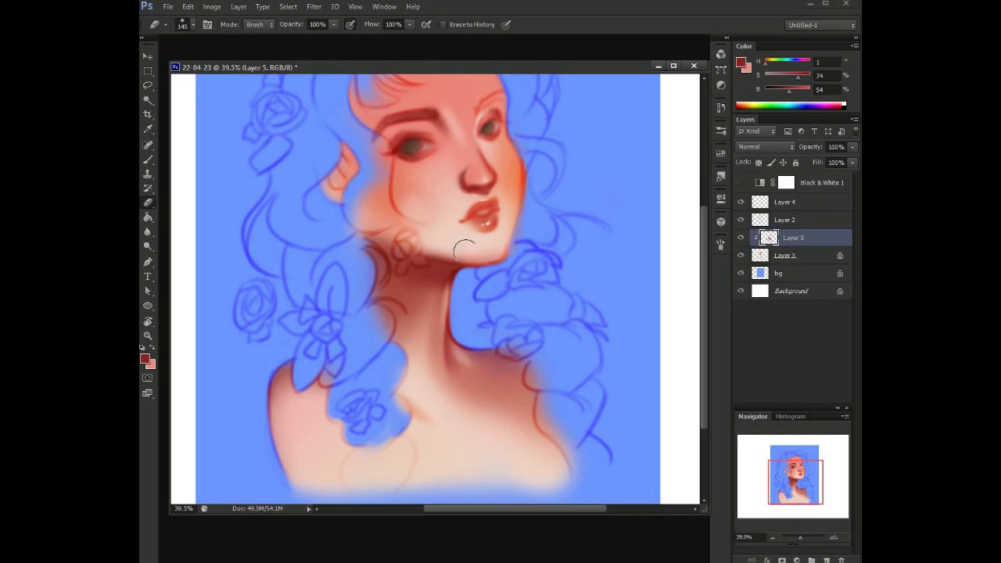
- Deepen the narrow shadow along the neck below the chin with a 46 px brush in deep red (H 1, S 85, B 47)
key("b")
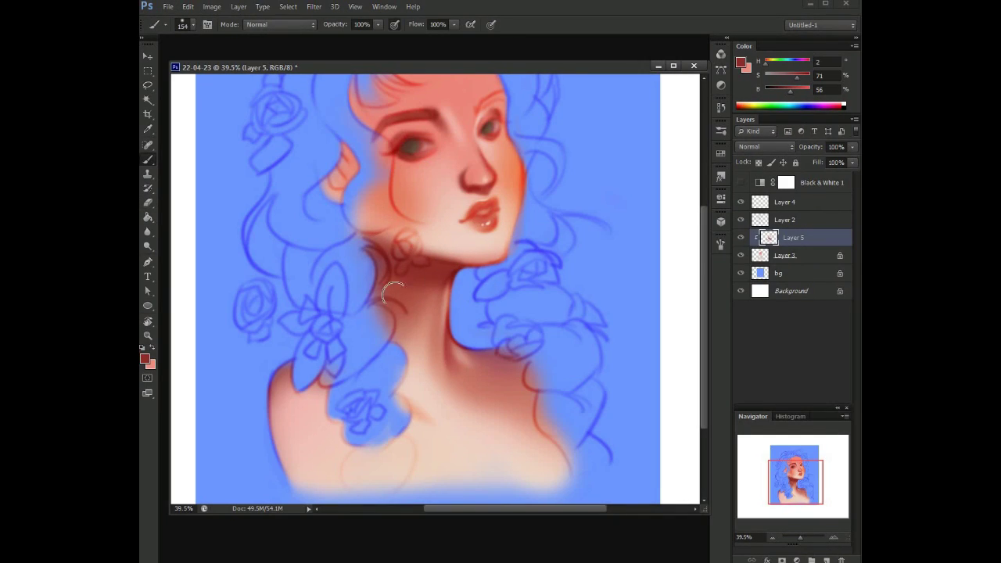
right_click(463, 268)
left_click(508, 297)
left_click(438, 305, "alt")
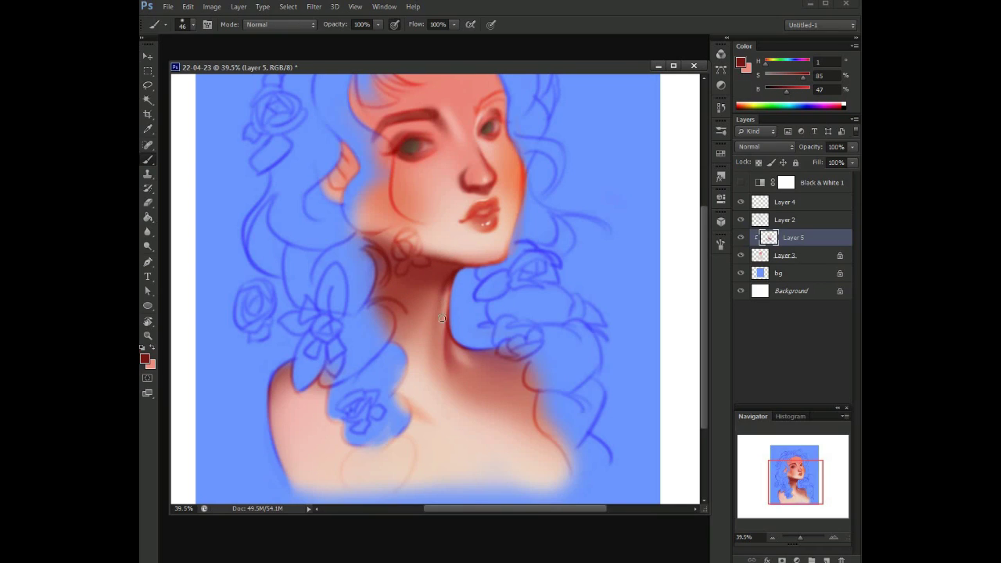
left_click_drag(453, 291, 457, 291)
- Darken the neck shadow beside the hair and below the jaw in deep red (H 1, S 84, B 45) with 88 and 141 px brushes
right_click(436, 259)
left_click(491, 286)
left_click(447, 268, "alt")
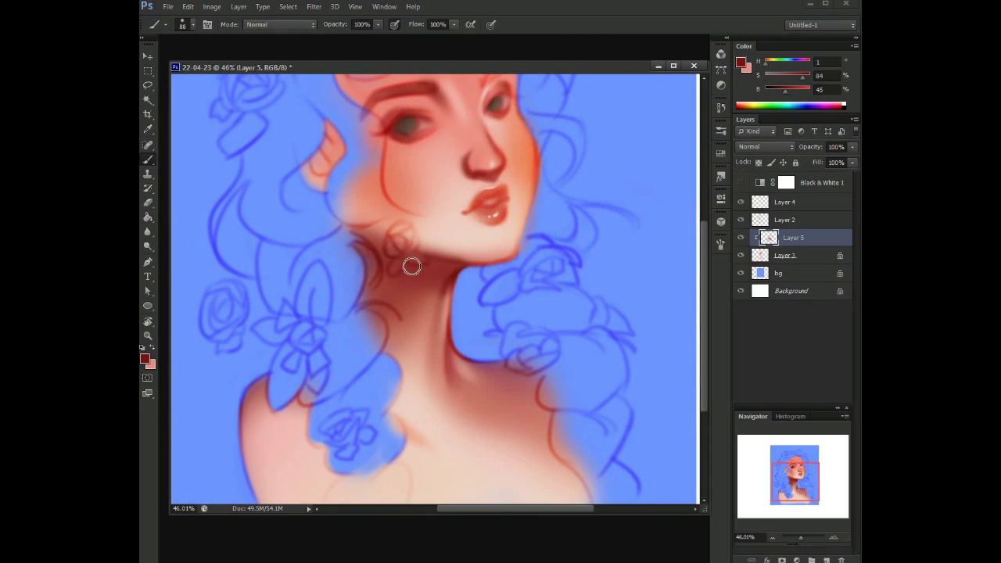
left_click_drag(397, 291, 408, 295)
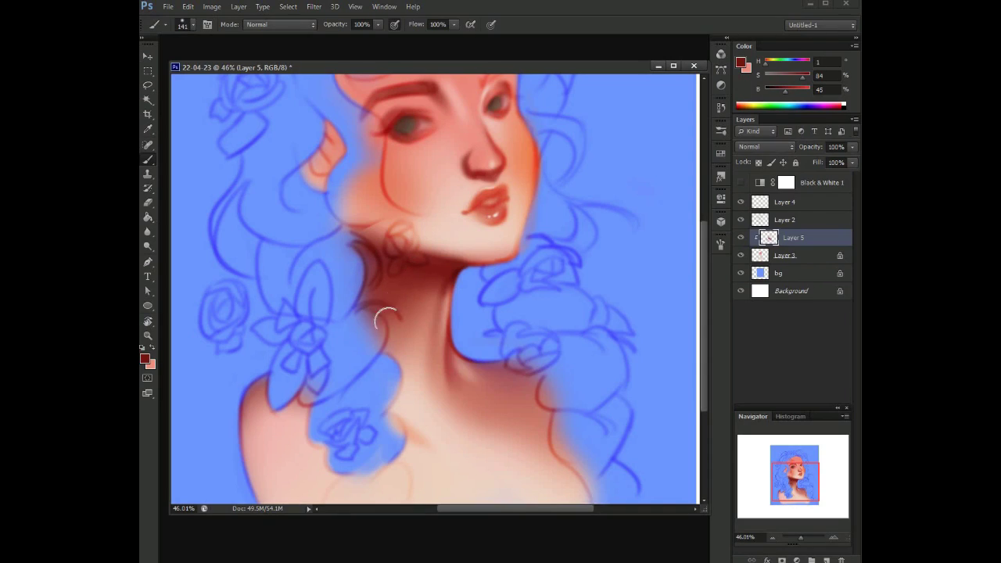
- Paint a shadow between the near arm and the chest below the hair curl, and soften the arm with sampled pink (H 10, S 25, B 94) at 199 px
left_click(495, 348, "alt")
left_click_drag(495, 348, 528, 289)
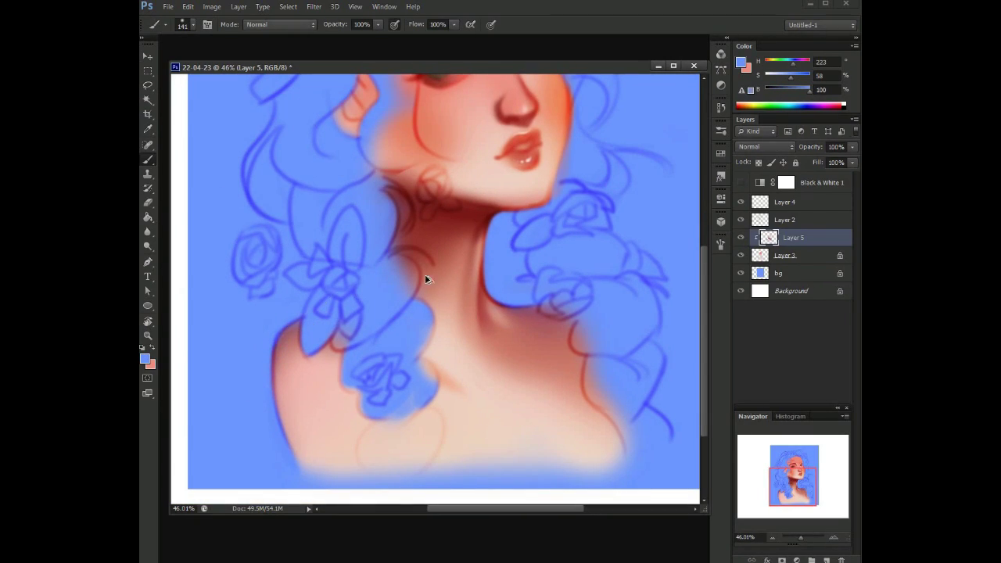
mouse_move(405, 319)
left_mouse_down()
mouse_move(289, 375)
mouse_move(357, 446)
mouse_move(420, 352)
left_mouse_up()
left_click(343, 342, "alt")
left_click_drag(344, 344, 364, 469)
left_click(330, 383, "alt")
left_click(286, 345, "alt")
right_click(356, 336)
key("Return")
left_click(297, 449, "alt")
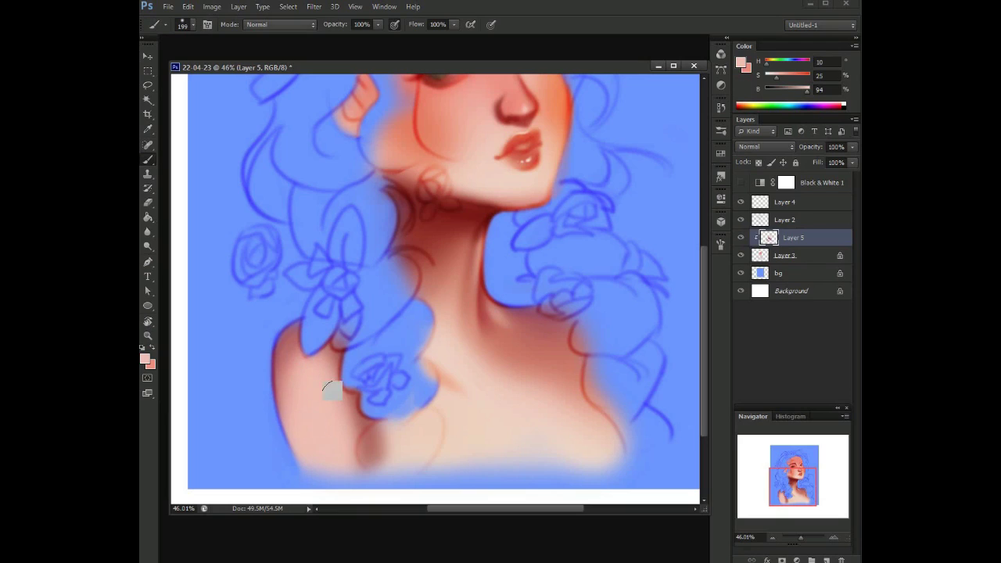
- Erase the chest side of the arm shadow with a 145 px eraser to define the crease
scroll(354, 299, "up", 1)
scroll(355, 300, "down", 1)
key("e")
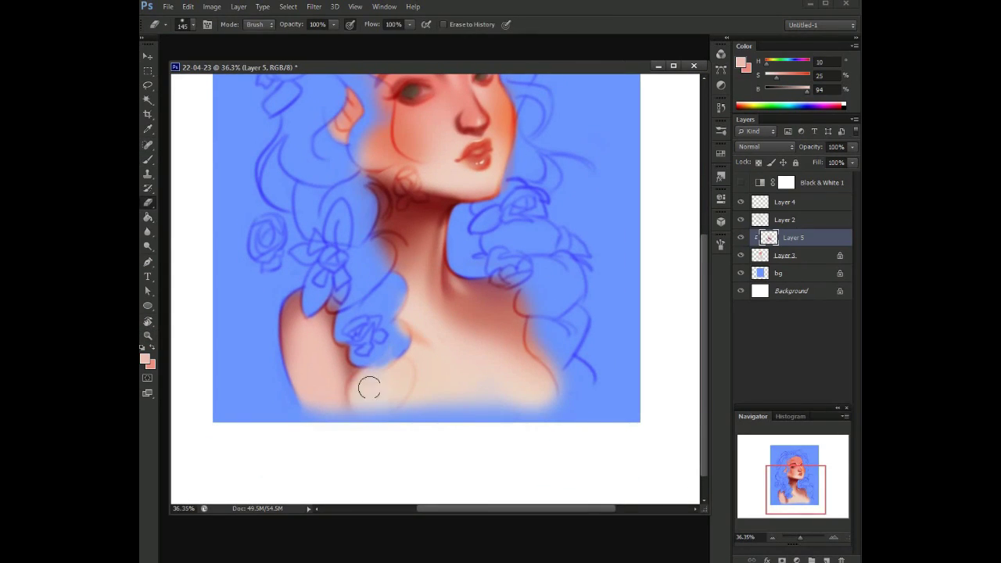
- Tint the near shoulder's edge with sampled rose (H 359, S 42, B 73) and background blue (H 223, S 58, B 100) at 199 px
key("b")
left_click(291, 305, "alt")
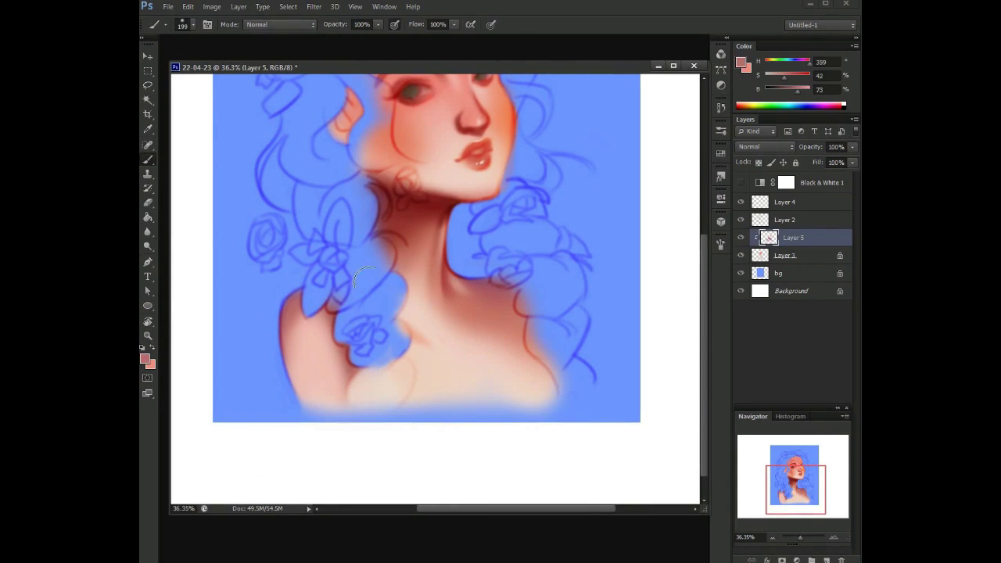
left_click(278, 291, "alt")
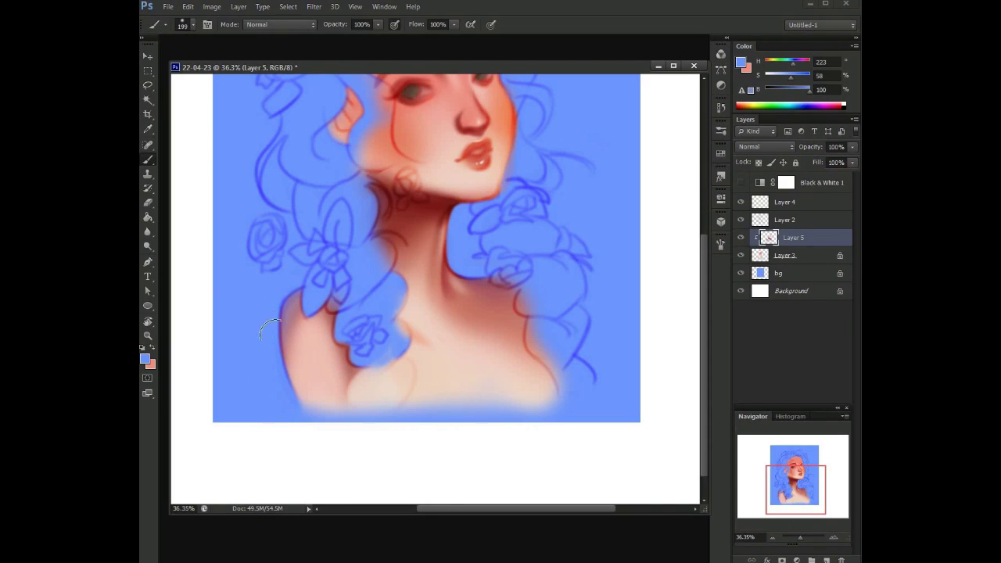
- Paint a shadow in the middle of the lower chest with a sampled mauve (H 341, S 47, B 60)
left_click_drag(467, 371, 392, 340)
left_click(411, 256, "alt")
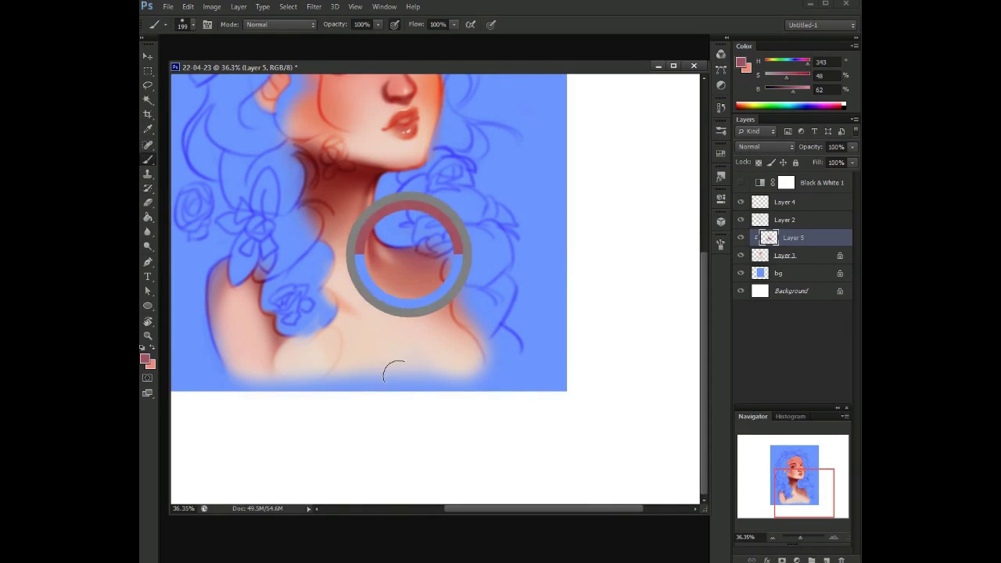
right_click(380, 333)
key("Return")
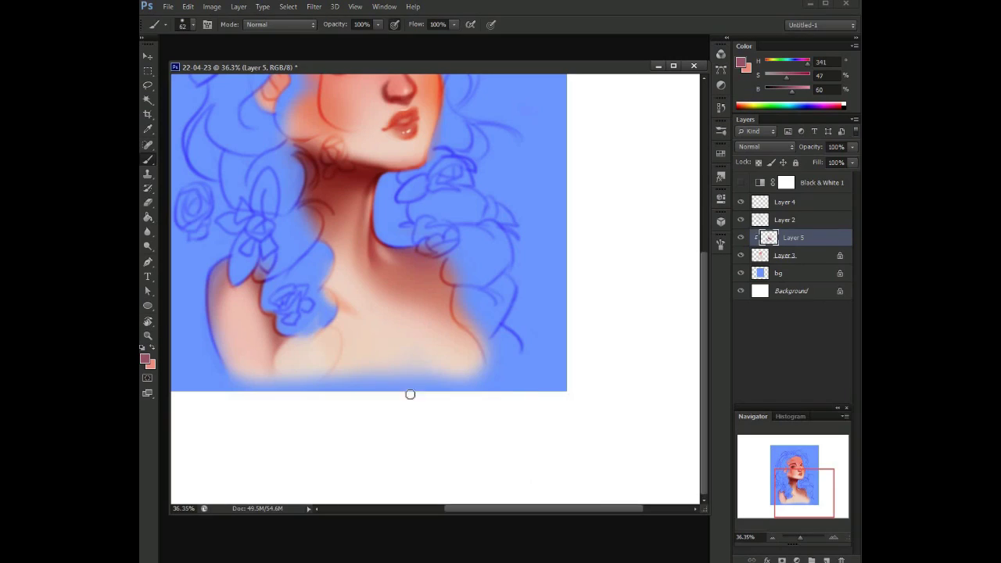
right_click(383, 352)
left_click_drag(443, 381, 458, 381)
key("Return")
mouse_move(391, 374)
left_mouse_down()
mouse_move(381, 349)
mouse_move(486, 356)
left_mouse_up()
- Widen and soften the central chest shadow with large brushes in a sampled skin shadow tone (H 9, S 48, B 78)
right_click(363, 334)
key("Return")
left_click(349, 337, "alt")
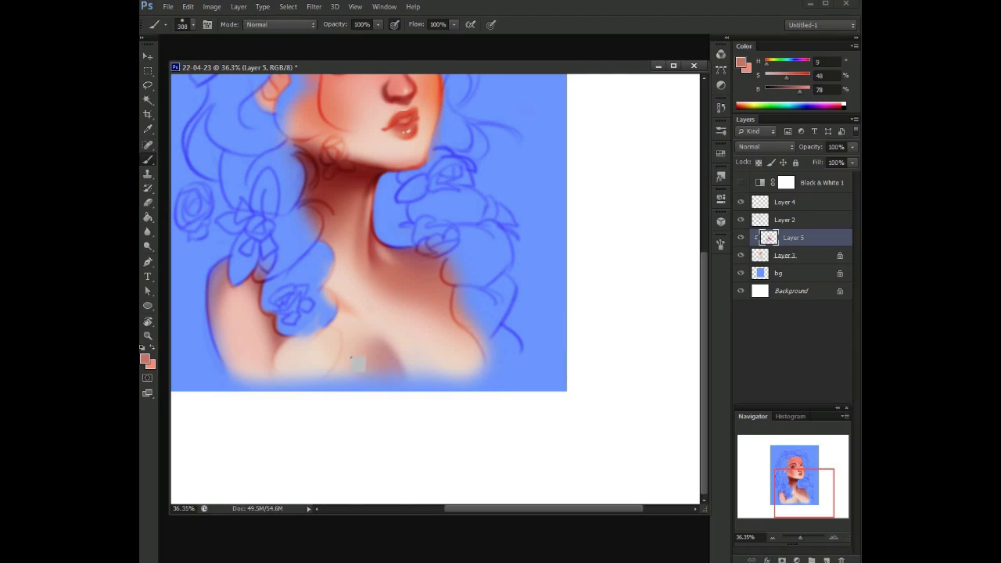
mouse_move(356, 344)
left_mouse_down()
mouse_move(458, 320)
mouse_move(459, 384)
mouse_move(380, 336)
mouse_move(422, 334)
left_mouse_up()
right_click(422, 335)
key("Return")
right_click(524, 357)
key("Return")
left_click_drag(477, 364, 235, 368)
mouse_move(445, 359)
left_mouse_down()
mouse_move(344, 313)
mouse_move(368, 273)
mouse_move(421, 307)
left_mouse_up()
key("z")
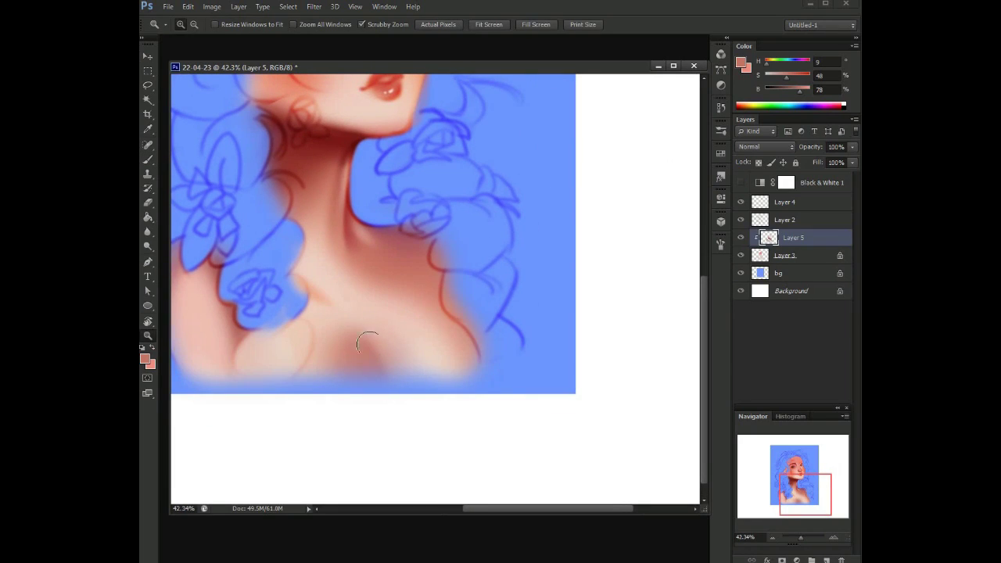
- Trim the far edge of the central chest shadow with a 145 px eraser
key("e")
left_click_drag(391, 347, 406, 371)
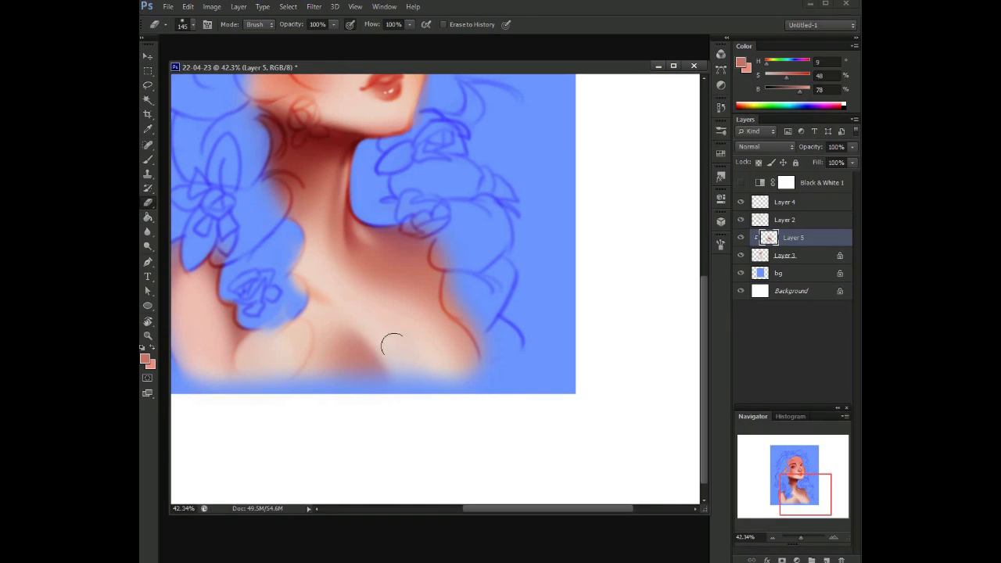
mouse_move(469, 387)
left_mouse_down()
mouse_move(453, 335)
mouse_move(426, 304)
left_mouse_up()
- Glaze the lower chest with a 432 px brush in dusty pink (H 354, S 30, B 73)
key("b")
right_click(400, 352)
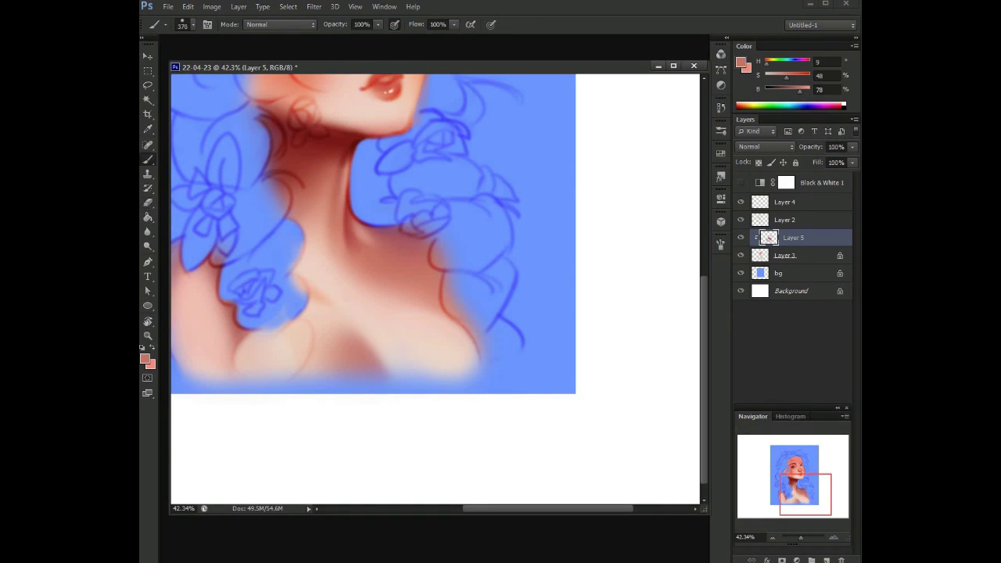
key("Escape")
right_click(391, 354)
type("432")
key("Return")
right_click(448, 370)
key("Escape")
left_click(364, 357, "alt")
mouse_move(391, 368)
left_mouse_down()
mouse_move(469, 344)
mouse_move(426, 326)
left_mouse_up()
- Blend the central chest shadow into the surrounding skin with tones sampled from the chest
scroll(438, 336, "down", 1)
key("z")
scroll(426, 325, "down", 1)
key("b")
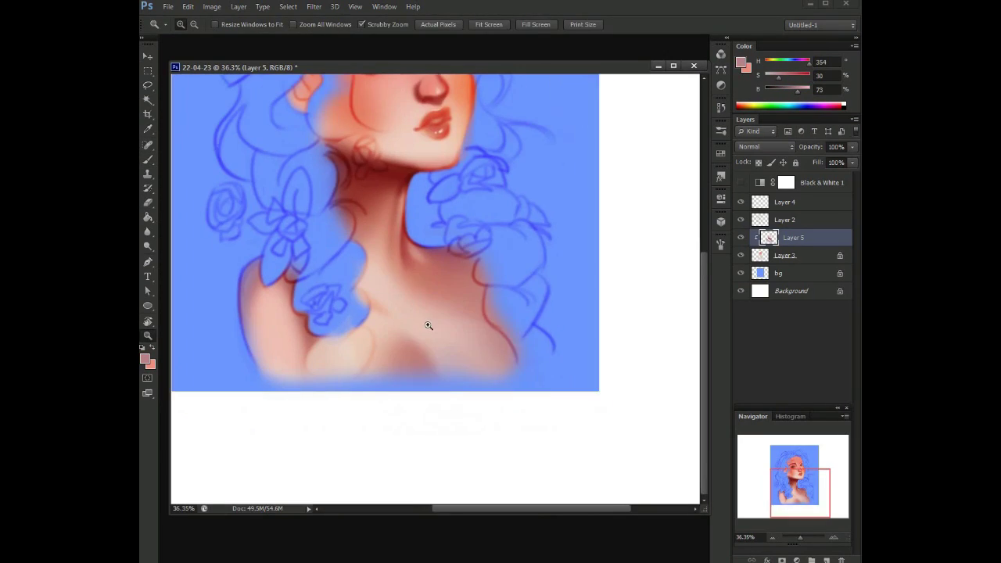
right_click(400, 352)
key("Escape")
left_click(369, 358, "alt")
mouse_move(344, 336)
left_mouse_down()
mouse_move(375, 367)
mouse_move(432, 366)
left_mouse_up()
left_click(414, 352, "alt")
- Refine the front of the neck with a 47 px brush in sampled light skin (H 16, S 19, B 92) and shadow (H 11, S 52, B 77)
key("bracketleft")
key("bracketleft")
key("bracketleft")
key("bracketleft")
key("bracketleft")
key("bracketleft")
key("bracketleft")
key("bracketleft")
key("bracketleft")
key("bracketleft")
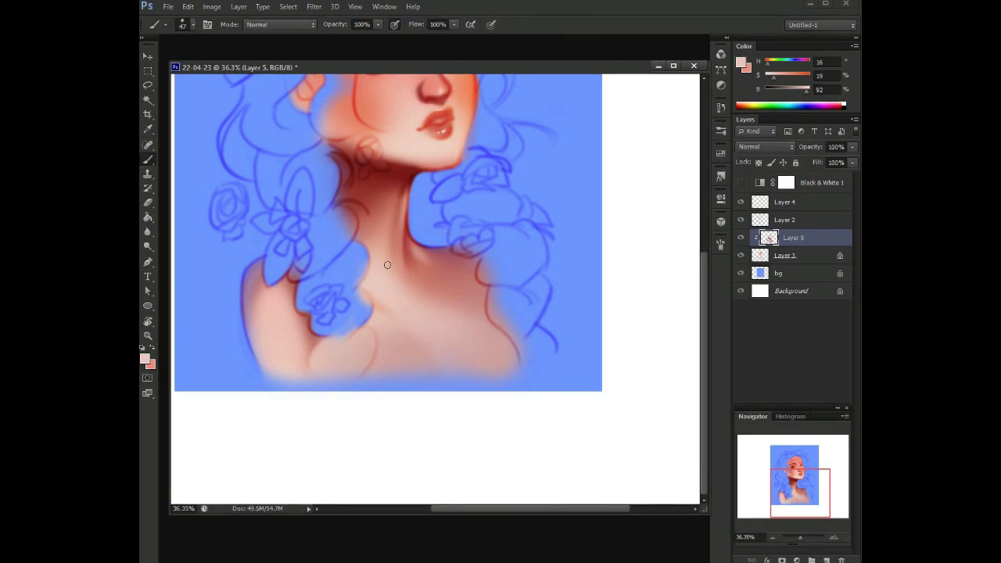
left_click(397, 229, "alt")
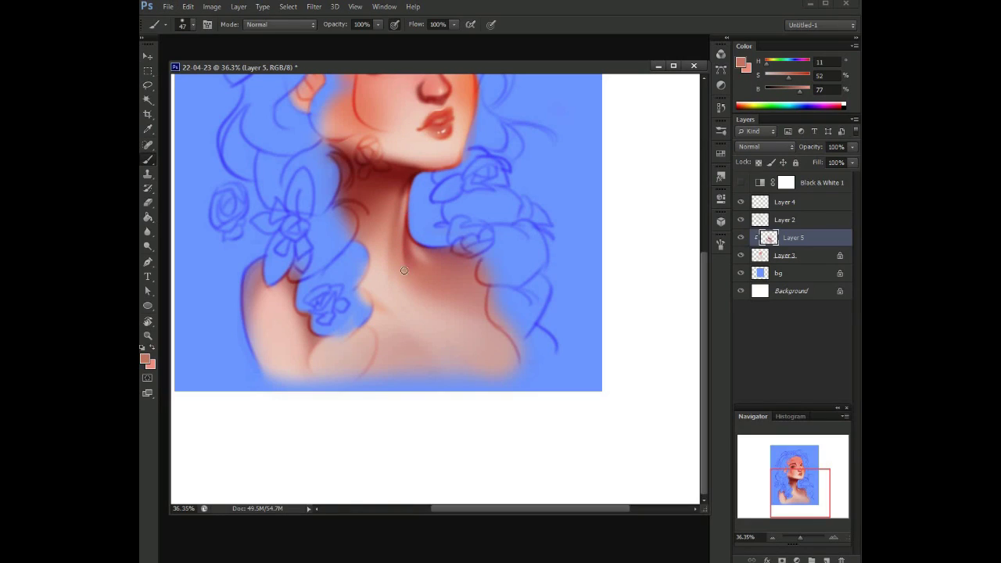
- Paint light shapes at the collarbone notch with a 47 px brush in sampled pink (H 12, S 20, B 89)
left_click(390, 310, "alt")
key("z")
mouse_move(393, 230)
left_mouse_down()
mouse_move(384, 196)
mouse_move(399, 235)
left_mouse_up()
mouse_move(391, 299)
left_mouse_down()
mouse_move(371, 286)
mouse_move(386, 313)
mouse_move(378, 323)
left_mouse_up()
key("b")
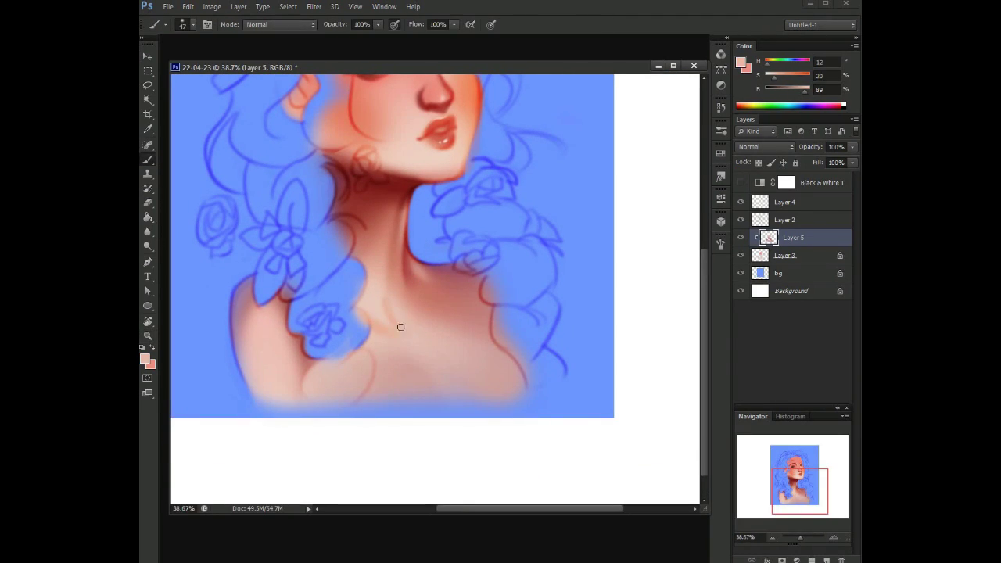
- Paint over the orange collarbone stroke beside the hair with a 137 px brush in pale pink (H 16, S 18, B 92)
right_click(351, 295)
key("Return")
key("z")
mouse_move(395, 323)
left_mouse_down()
mouse_move(357, 261)
mouse_move(358, 208)
left_mouse_up()
key("b")
key("bracketright")
key("bracketright")
key("bracketright")
key("bracketright")
key("bracketright")
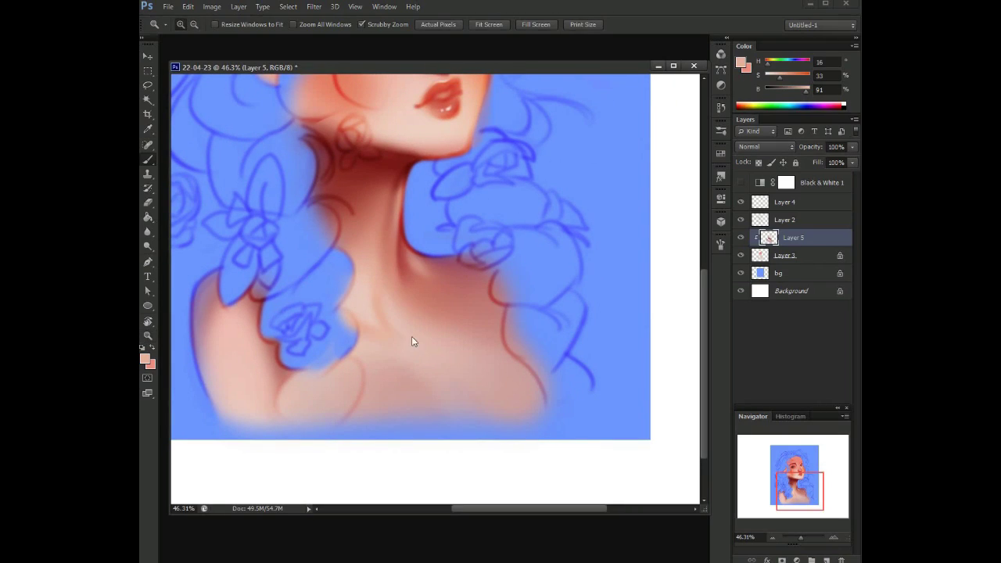
left_click(367, 313, "alt")
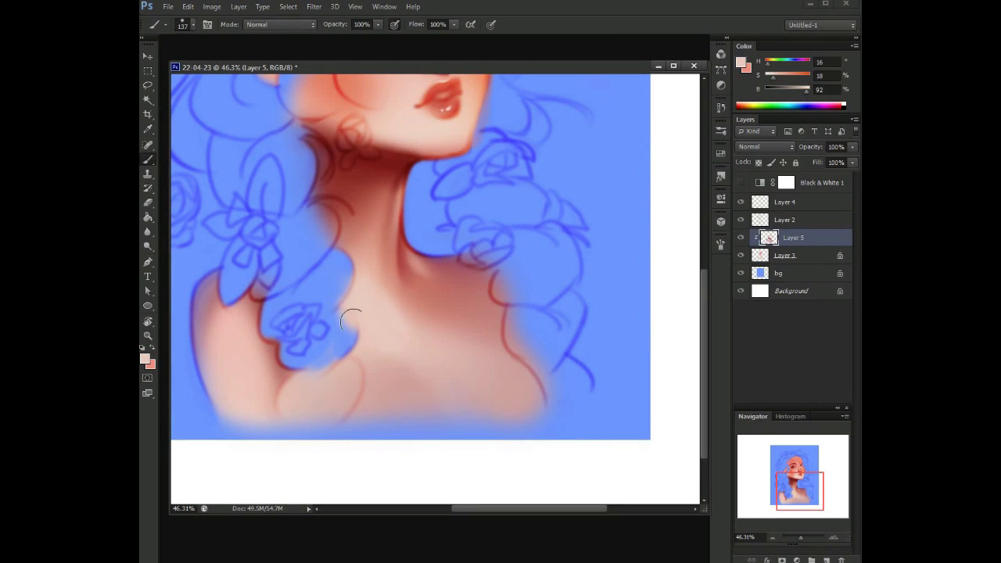
- Lasso the collarbone area beside the hair curl and feather the selection
key("l")
mouse_move(344, 288)
left_mouse_down()
mouse_move(407, 347)
mouse_move(344, 360)
left_mouse_up()
key("b")
left_click(344, 312, "alt")
key("z")
mouse_move(344, 260)
left_mouse_down()
mouse_move(322, 260)
mouse_move(351, 266)
mouse_move(392, 302)
left_mouse_up()
key("l")
mouse_move(393, 255)
left_mouse_down()
mouse_move(424, 369)
mouse_move(394, 256)
left_mouse_up()
key("z")
left_click_drag(346, 191, 398, 277)
key("l")
key("shift+F6")
key("Return")
key("Return")
- Shade the collarbone and neck notch with a 66 px brush in H 9, S 45, B 80, and blend with sampled pink (H 12, S 29, B 87)
key("b")
right_click(485, 323)
key("Escape")
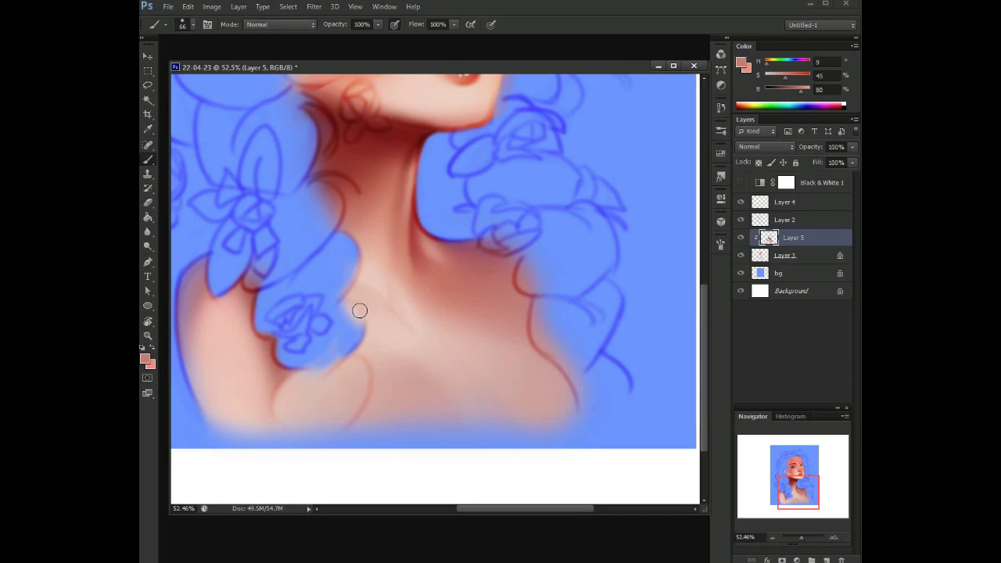
left_click_drag(391, 315, 395, 330)
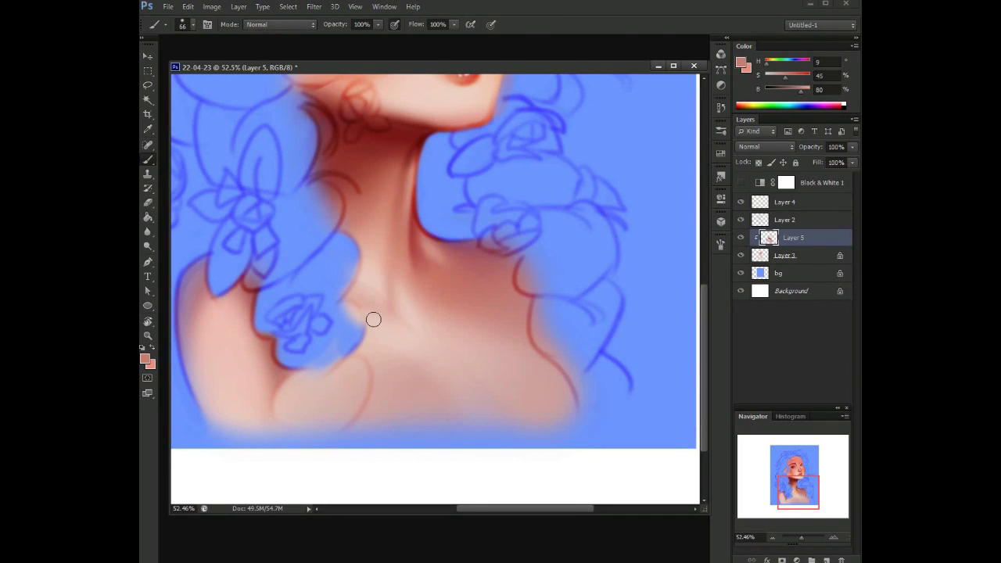
left_click(353, 275, "alt")
left_click(407, 310, "alt")
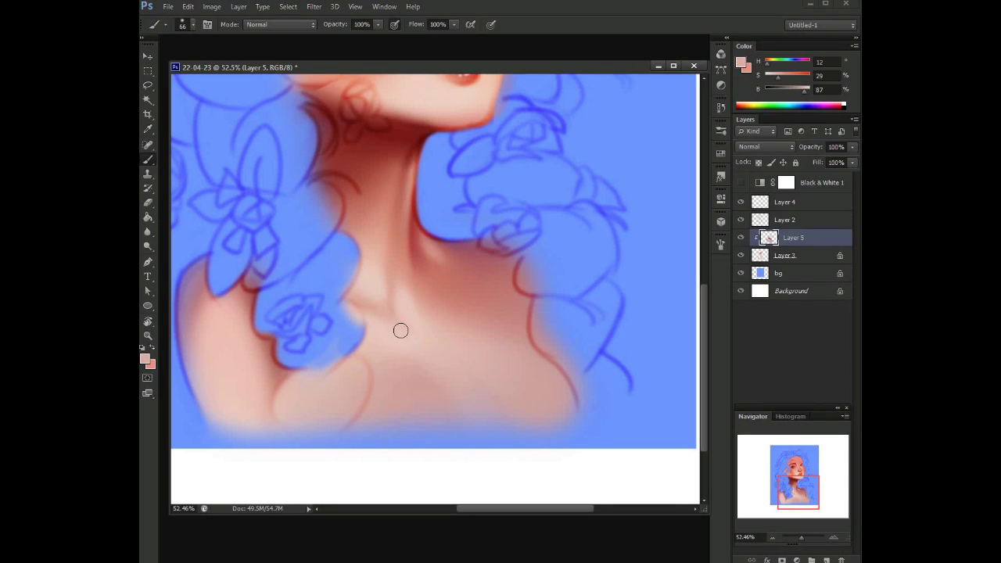
- Shade the chest below the neck notch with a 380 px brush in sampled pink (H 13, S 40, B 85)
scroll(330, 238, "down", 3)
scroll(409, 255, "up", 2)
right_click(476, 328)
left_click_drag(477, 331, 458, 334)
left_click(380, 250, "alt")
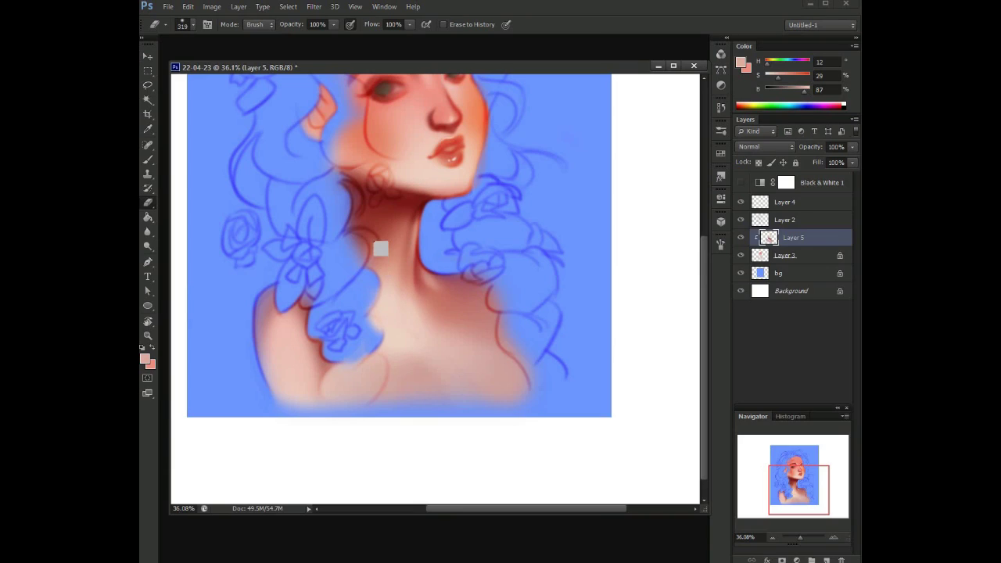
left_click_drag(394, 295, 395, 330)
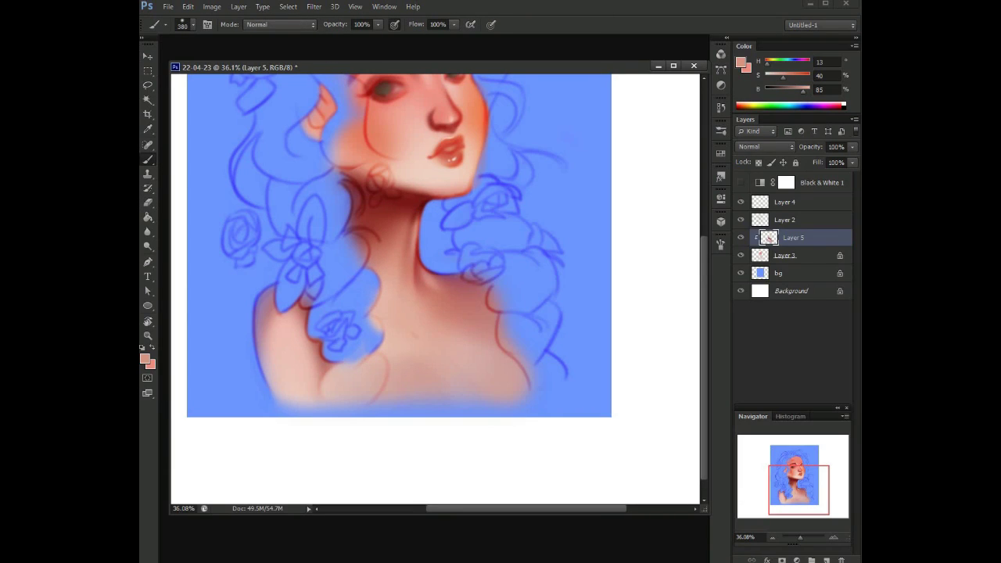
- Lasso the upper chest below the collarbones, shade inside the curve, and sample dark red (H 3, S 69, B 57)
key("l")
left_click_drag(385, 363, 456, 408)
scroll(425, 323, "down", 2)
key("b")
left_click(417, 344, "alt")
key("z")
mouse_move(417, 344)
left_mouse_down()
mouse_move(375, 337)
mouse_move(487, 391)
mouse_move(469, 347)
mouse_move(495, 307)
mouse_move(520, 308)
left_mouse_up()
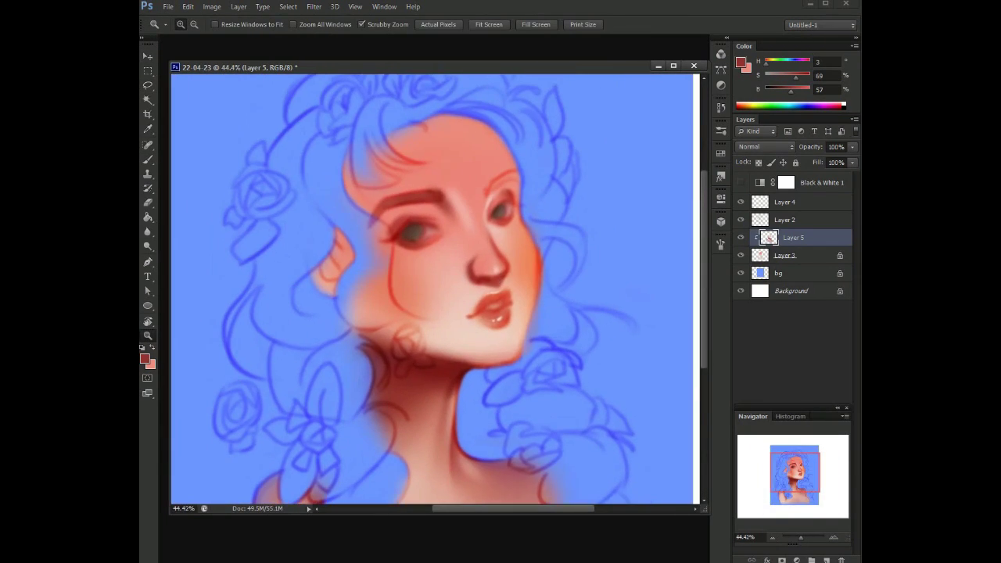
- Lighten the chest with a 463 px brush in pale skin tone (H 19, S 18, B 94)
key("b")
left_click(342, 286, "alt")
scroll(342, 286, "down", 2)
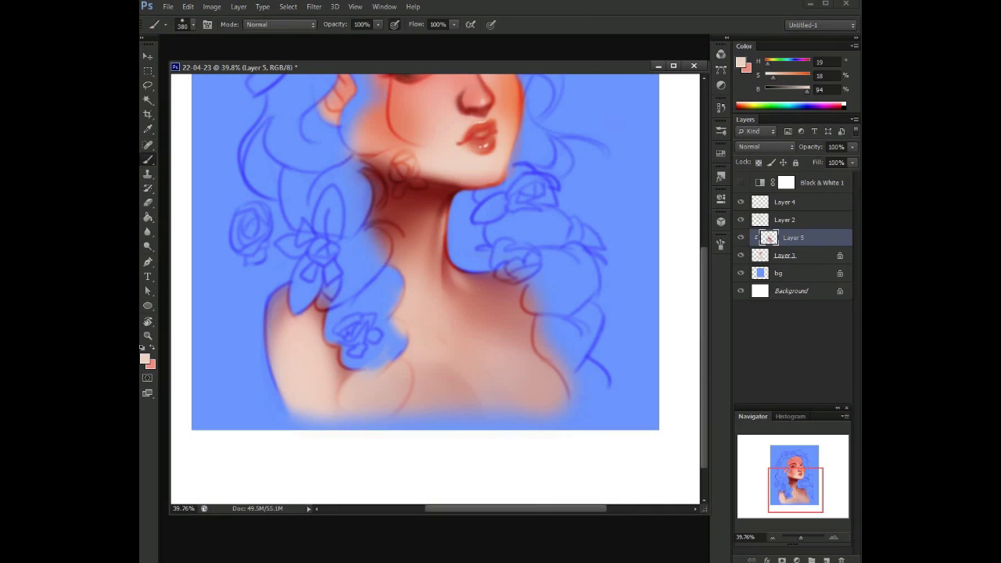
key("bracketleft")
key("bracketleft")
key("bracketleft")
key("bracketleft")
key("bracketleft")
key("bracketleft")
key("bracketright")
key("bracketright")
key("bracketright")
key("bracketright")
key("bracketright")
key("bracketright")
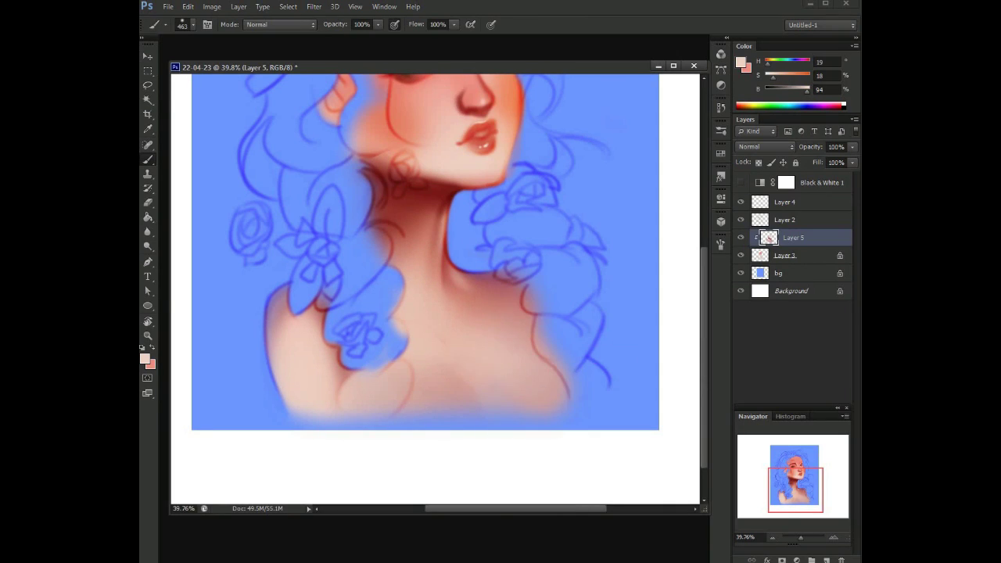
left_click_drag(423, 258, 399, 358)
mouse_move(458, 253)
left_mouse_down()
mouse_move(422, 243)
mouse_move(454, 227)
left_mouse_up()
- Brighten the chin and jaw with a 63 px brush in sampled pale pink (H 18, S 19, B 94)
right_click(566, 376, "alt")
right_click(433, 383)
key("Escape")
left_click(490, 354, "alt")
left_click(490, 354, "alt")
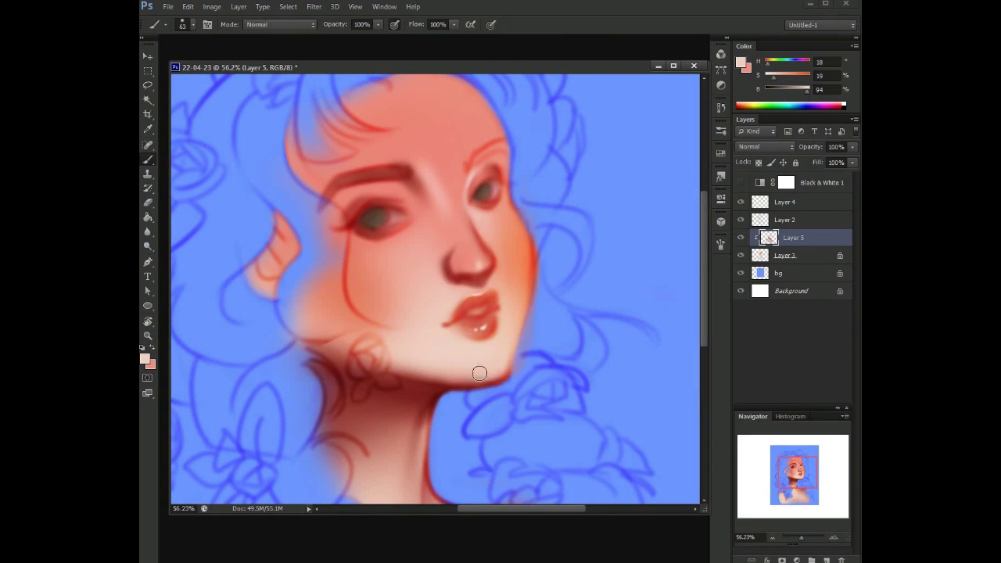
scroll(383, 261, "down", 2)
right_click(427, 342)
left_click_drag(427, 342, 382, 340)
- Shade the inner ear with a 44 px brush in sampled dark red (H 1, S 79, B 46)
left_click(446, 354, "alt")
right_click(297, 162)
left_click_drag(368, 178, 313, 179)
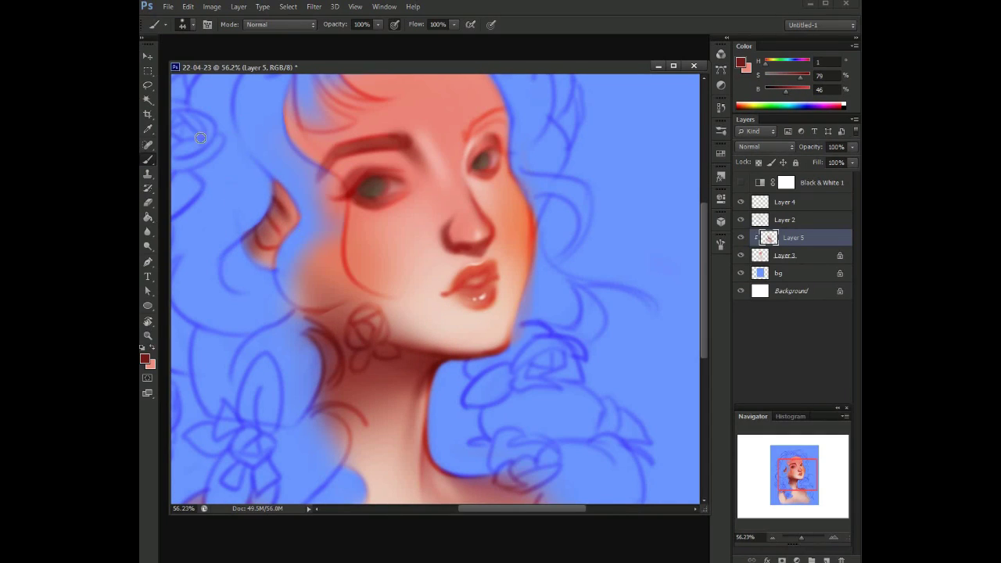
left_click_drag(263, 231, 245, 203)
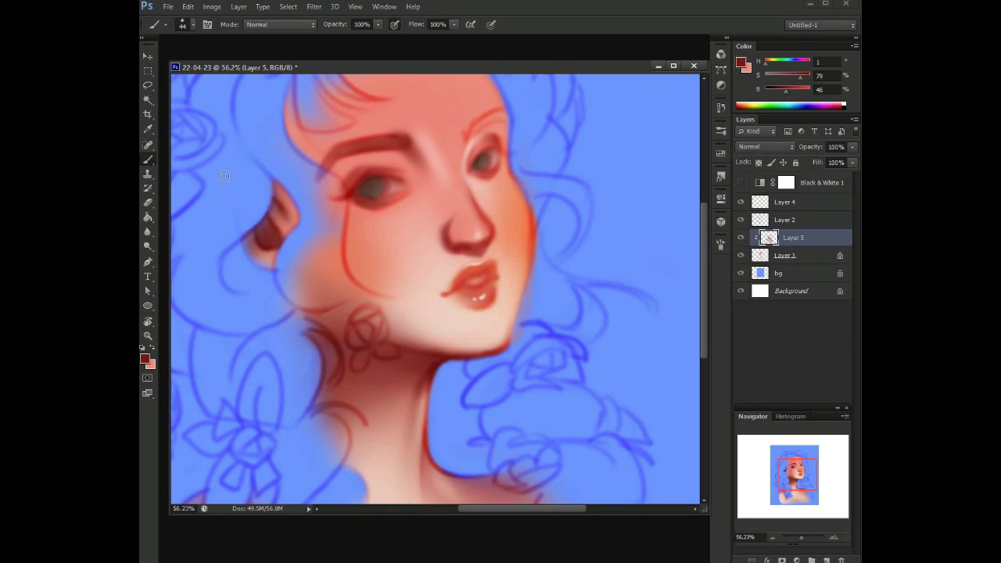
left_click_drag(321, 238, 369, 258)
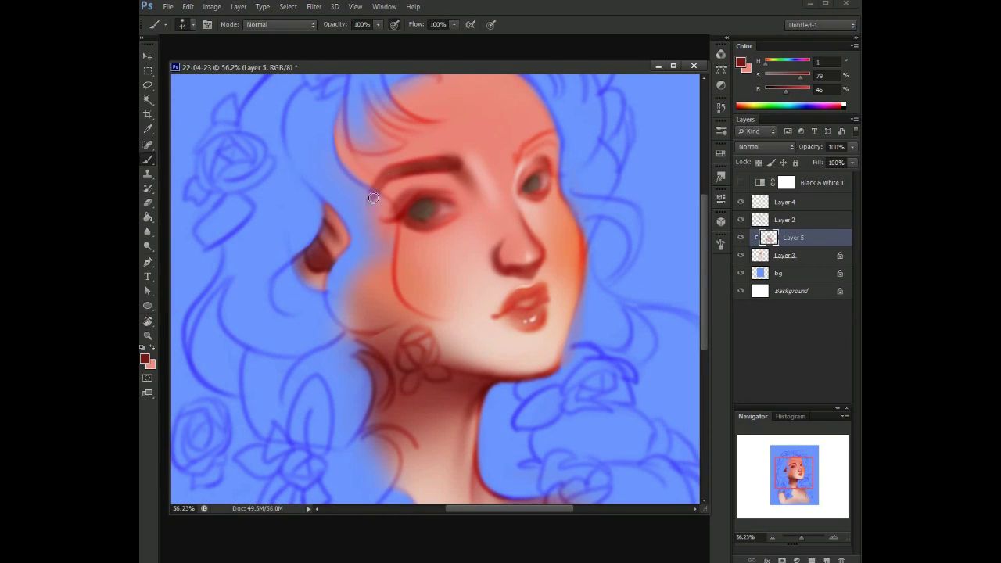
- Try painting the far eyebrow directly on the clipped shading layer with a 13 px brush in dark red
mouse_move(519, 162)
left_mouse_down()
mouse_move(555, 136)
mouse_move(563, 146)
mouse_move(555, 137)
mouse_move(519, 161)
left_mouse_up()
right_click(514, 167)
key("Return")
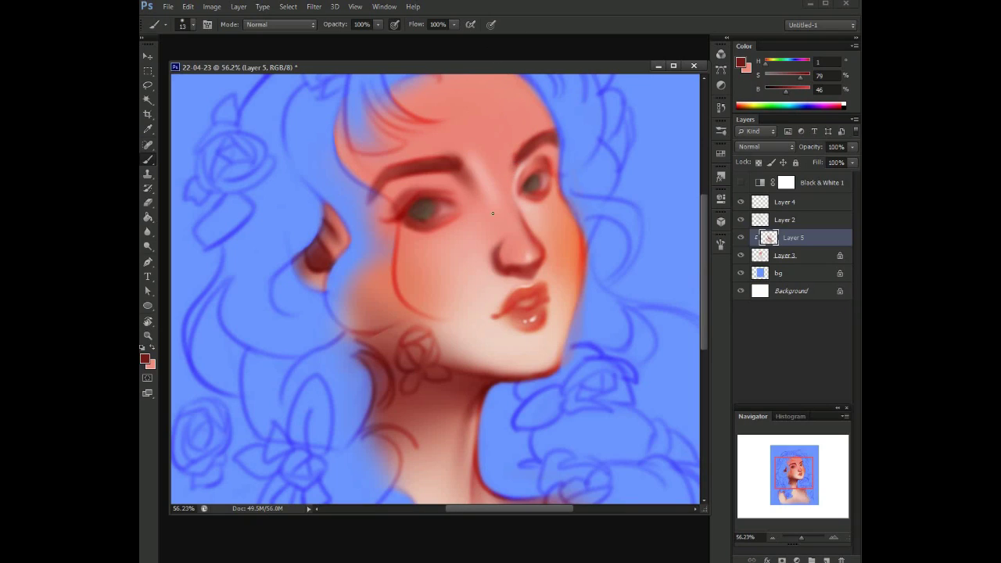
mouse_move(552, 135)
left_mouse_down()
mouse_move(516, 165)
mouse_move(507, 125)
left_mouse_up()
- Create a new layer and paint the far eyebrow with a 38 px brush in dark red (H 1, S 79, B 46)
key("ctrl+shift+n")
key("Return")
right_click(487, 142)
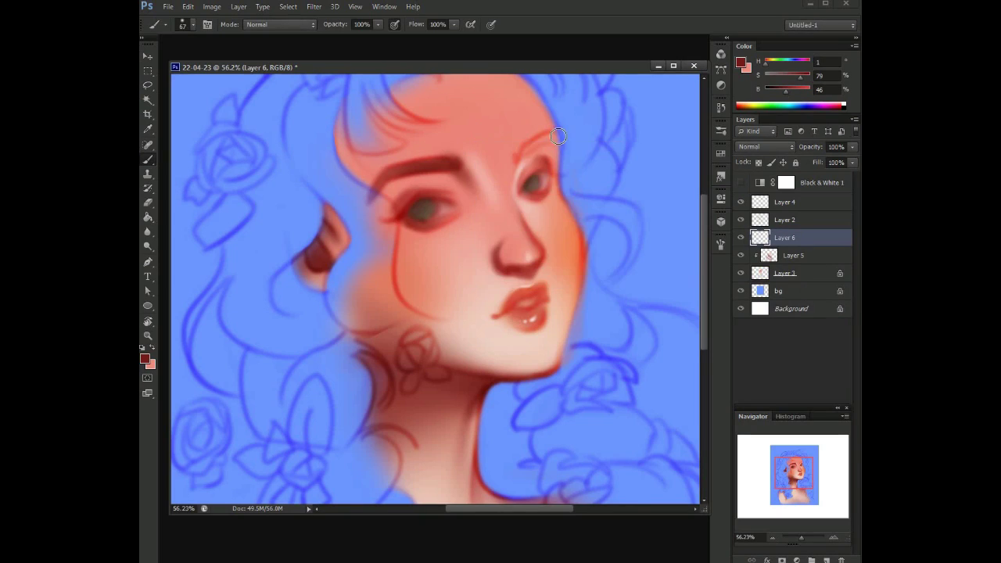
right_click(544, 142)
right_click(561, 152)
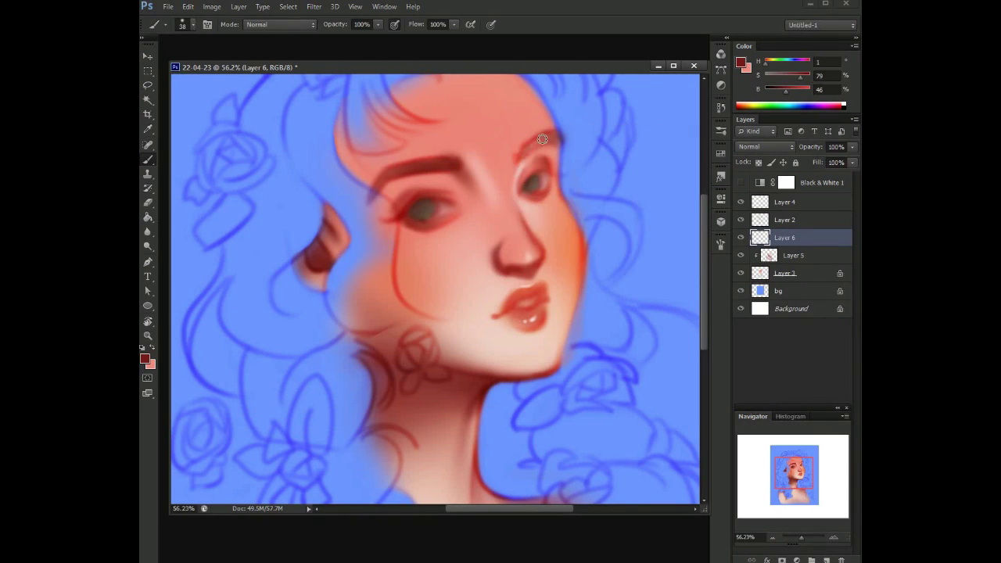
- Finish the far eyebrow and merge its layer into the clipped Layer 5
right_click(589, 140)
key("Escape")
right_click(770, 255)
left_click(704, 368)
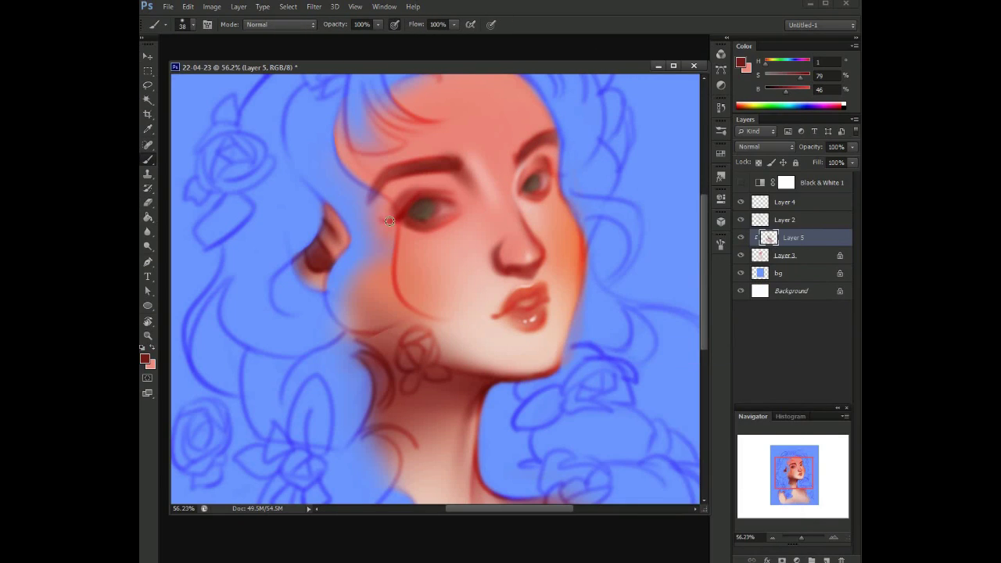
- Try painting the far edge of the face beside the eye in bright red (H 8, S 82, B 93)
scroll(552, 224, "down", 1)
key("Return")
right_click(581, 235, "alt+shift")
mouse_move(574, 179)
left_mouse_down()
mouse_move(568, 295)
mouse_move(580, 200)
left_mouse_up()
key("ctrl+z")
- Toggle Layer 2's visibility to find the outline, and erase the sketch lines along the far cheek with a 176 px eraser
key("e")
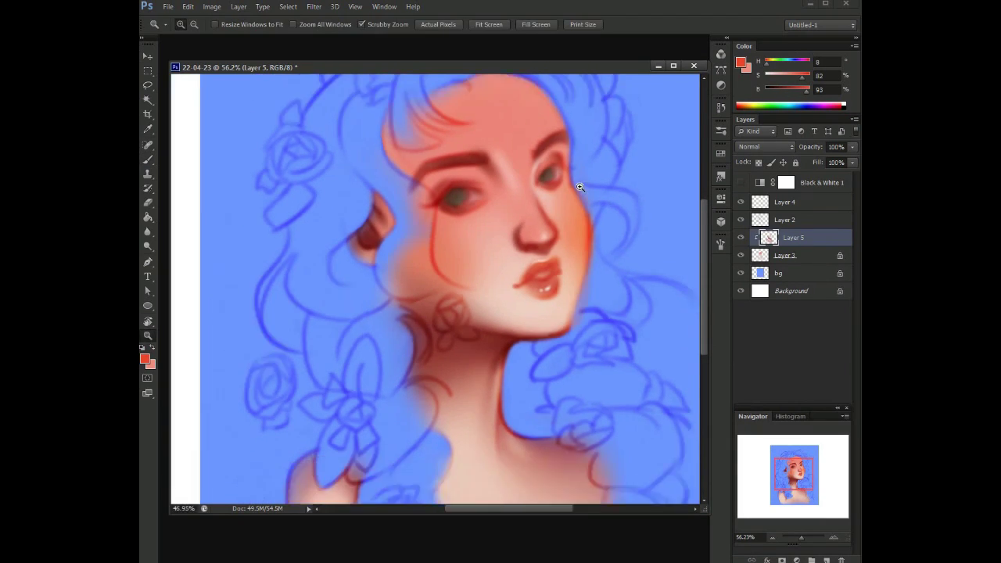
key("alt+bracketleft")
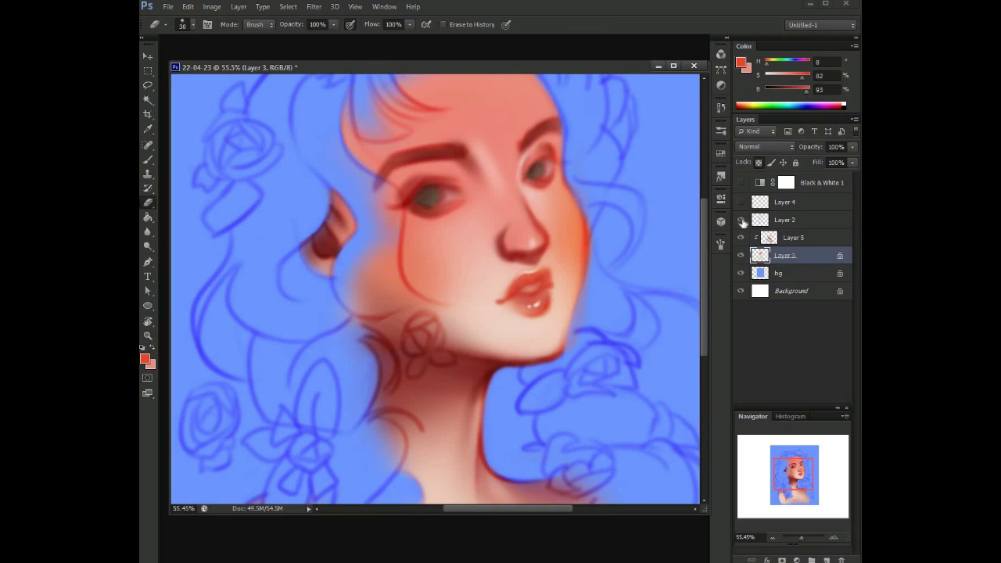
left_click(760, 221)
left_click(741, 220)
left_click(741, 219)
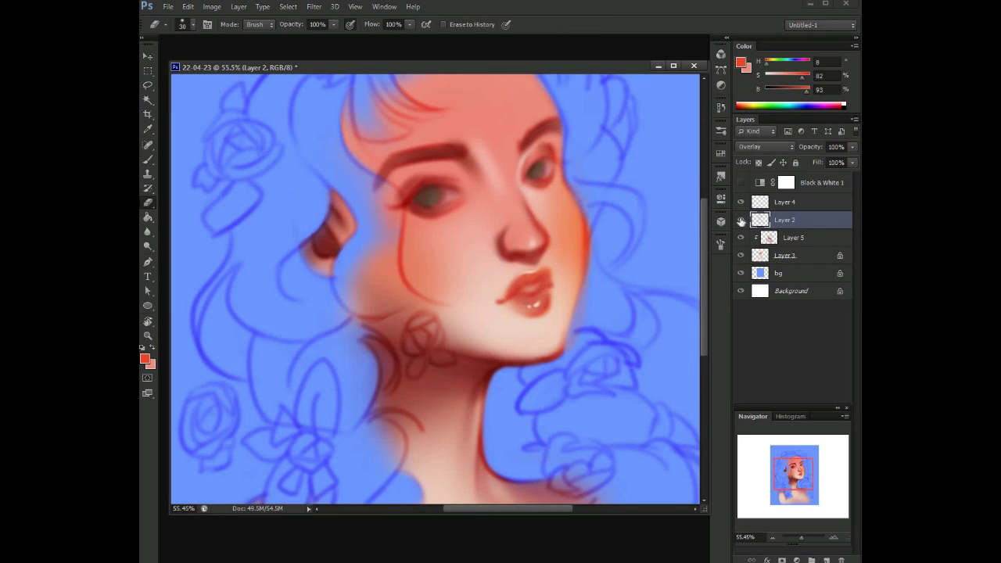
right_click(619, 203)
key("Return")
key("alt+bracketright")
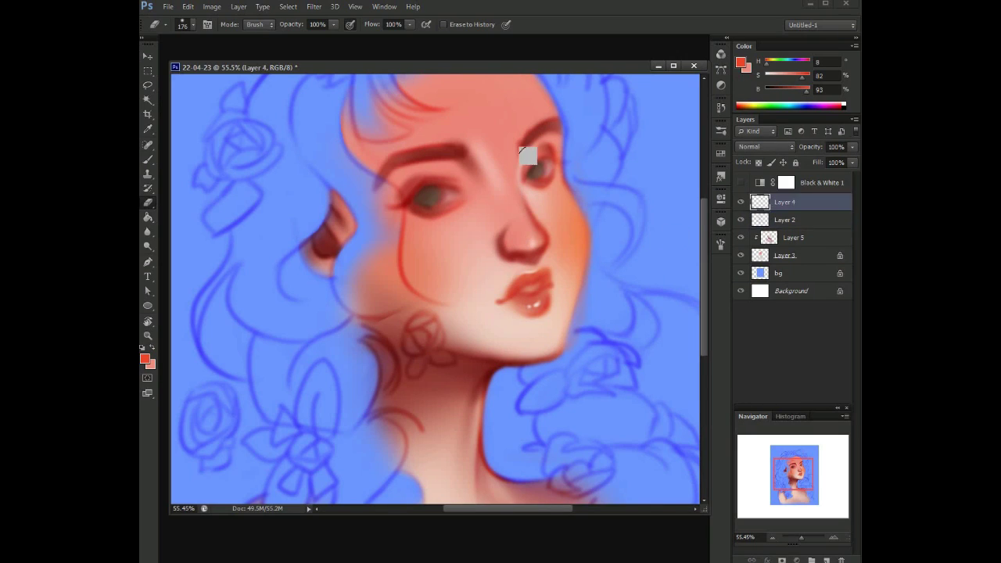
- Tint the underside of the chin on Layer 5 with sampled background blue (H 223, S 58, B 100)
key("alt+bracketleft")
key("alt+bracketleft")
key("b")
left_click(524, 398, "alt")
left_click_drag(591, 281, 485, 235)
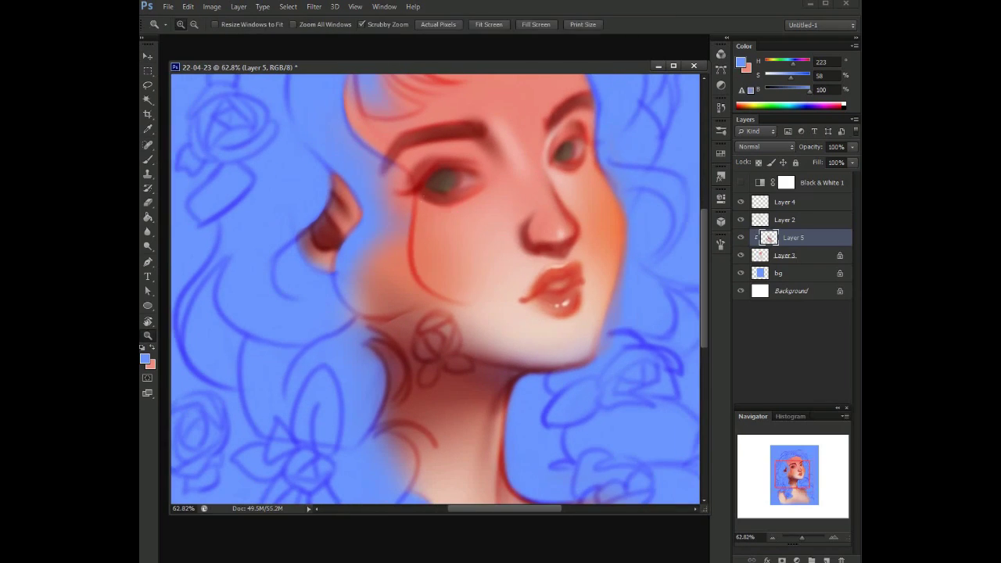
- Try darkening the near eye with a 23 px brush in brown sampled from the eyebrow (H 8, S 57, B 36)
key("b")
right_click(459, 218)
right_click(469, 141)
key("Return")
left_click(473, 129, "alt")
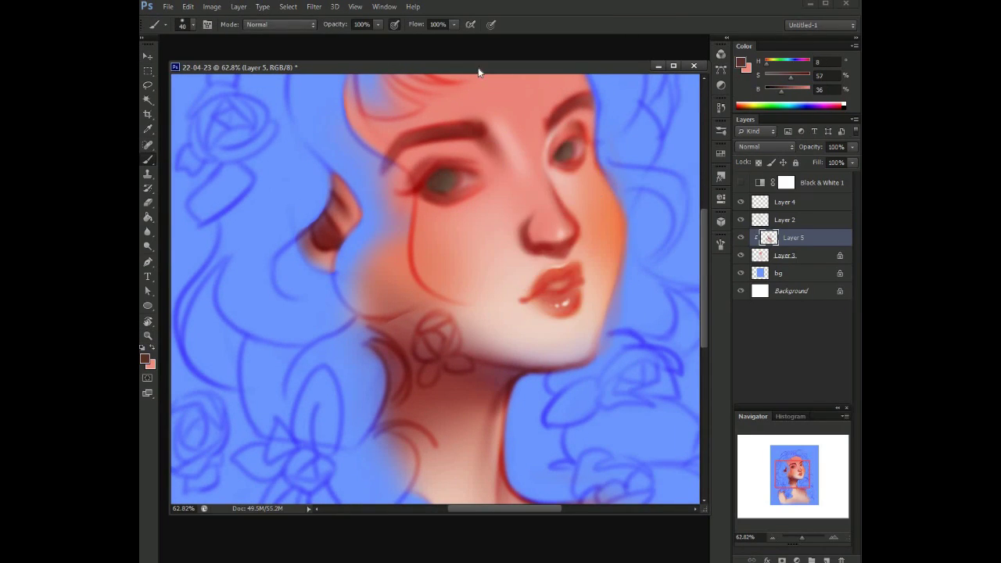
right_click(463, 171)
type("23")
key("Return")
- Try painting the near pupil in sampled brown (H 9, S 60, B 34) at brush sizes of 26 px and 63 px
left_click(442, 172, "alt")
right_click(462, 148)
right_click(525, 111)
type("26")
key("Return")
right_click(429, 180)
type("63")
key("Return")
- Check the brush tip settings, set the brush to 23 px, and sample the ear's dark brown (H 6, S 64, B 35)
left_click(720, 243)
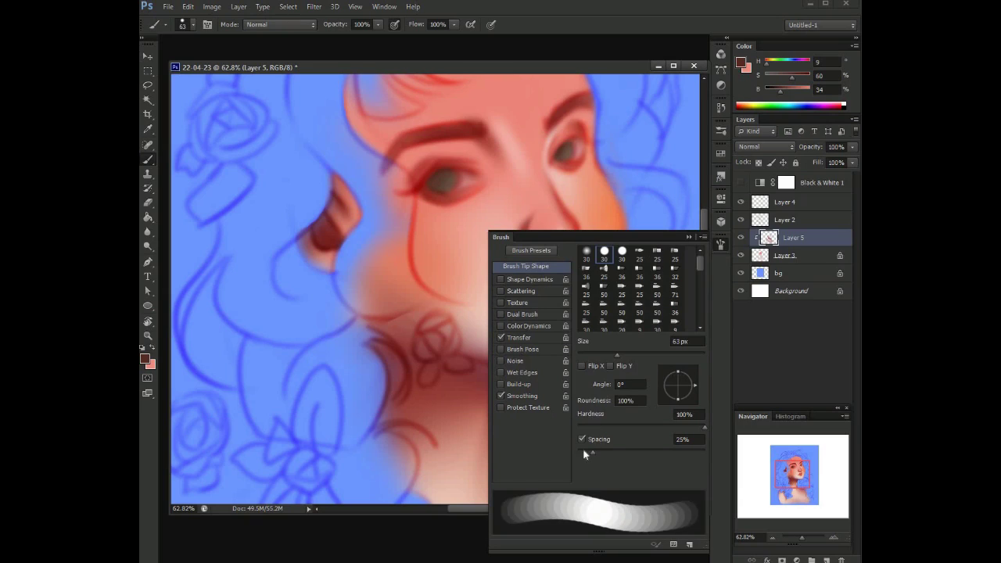
left_click(482, 198)
right_click(441, 184)
type("23")
key("Return")
left_click(338, 244, "alt")
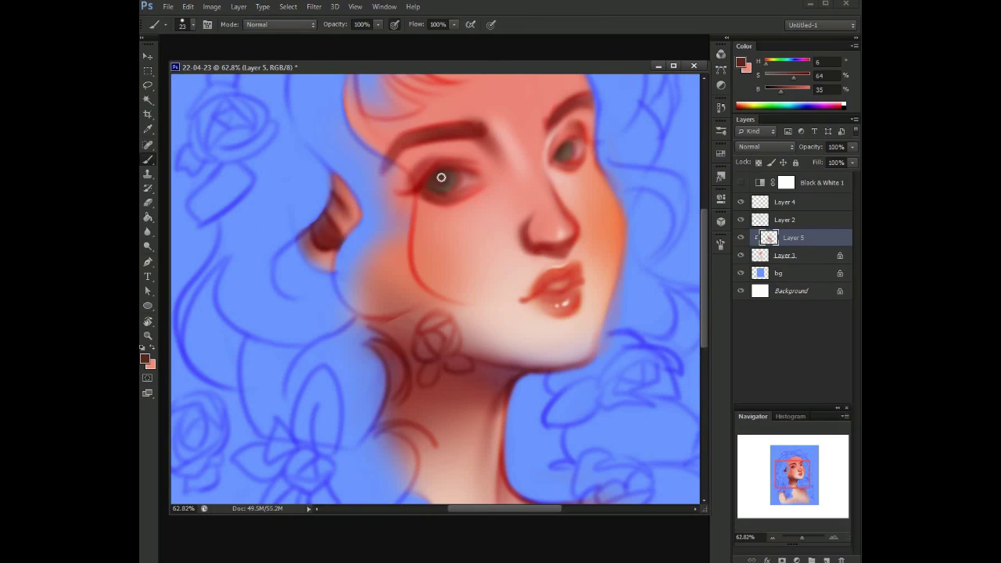
- Sample brown (H 8, S 55, B 36) near the far eye and set the brush to 16 px
mouse_move(550, 126)
left_mouse_down()
mouse_move(536, 128)
mouse_move(547, 131)
left_mouse_up()
left_click(542, 163, "alt")
right_click(552, 138)
type("16")
key("Return")
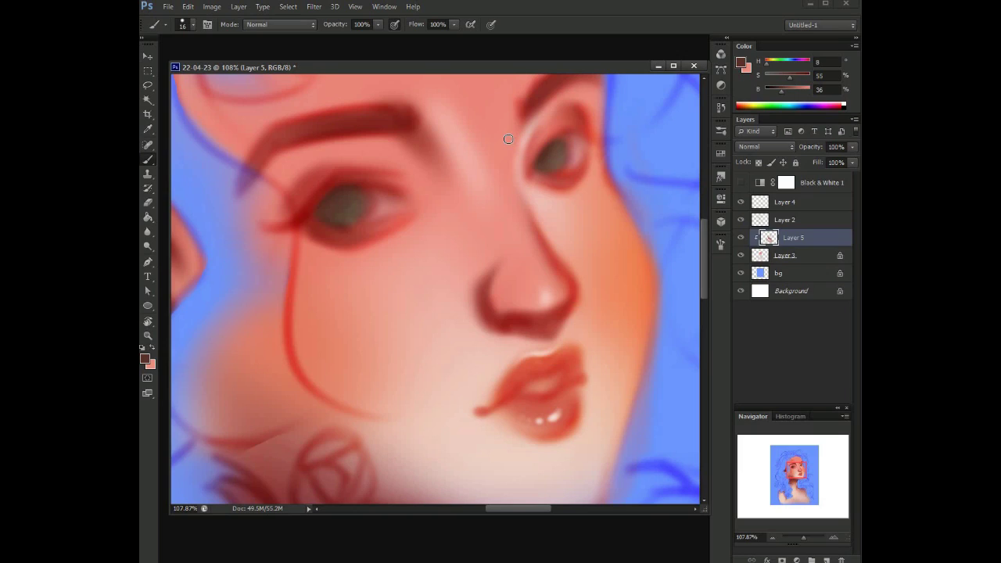
- Create a new layer and paint both pupils with an 86 px brush in very dark red (H 1, S 78, B 29)
left_click(323, 214, "alt")
left_click_drag(773, 91, 778, 90)
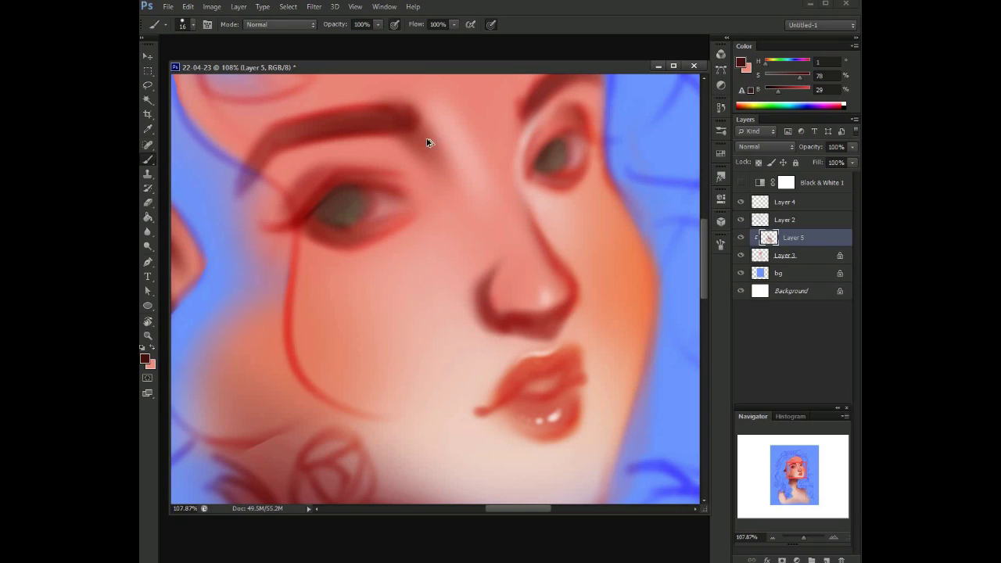
right_click(329, 203)
left_click_drag(426, 218, 453, 218)
key("Return")
key("ctrl+shift+n")
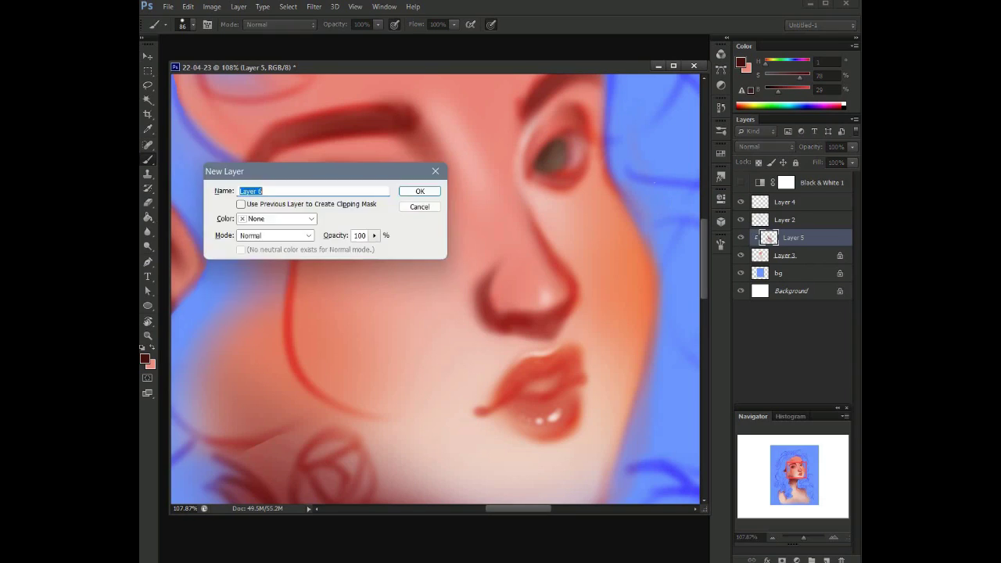
key("Return")
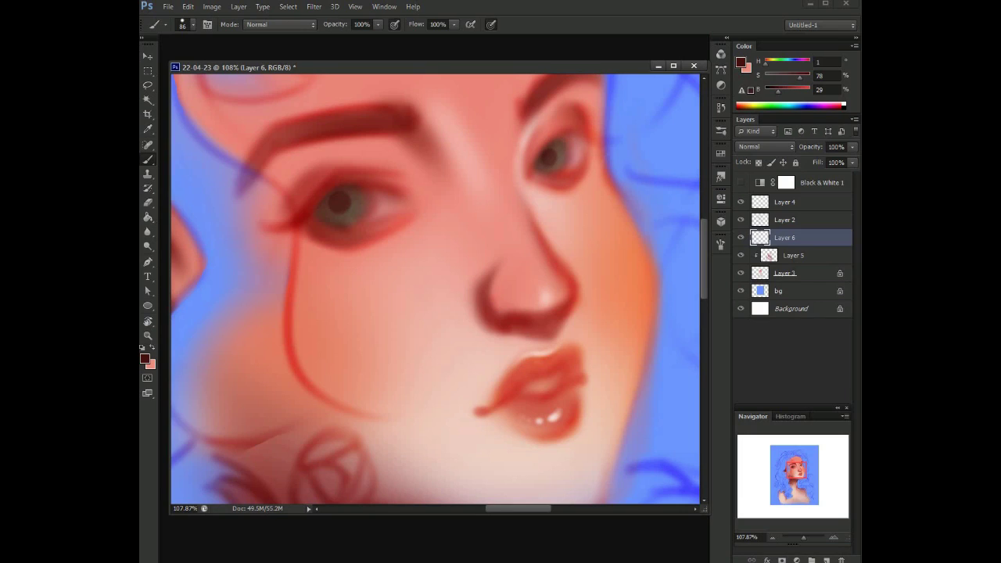
- Trim the near pupil with a 37 px eraser and darken the upper iris with a 22 px brush
key("e")
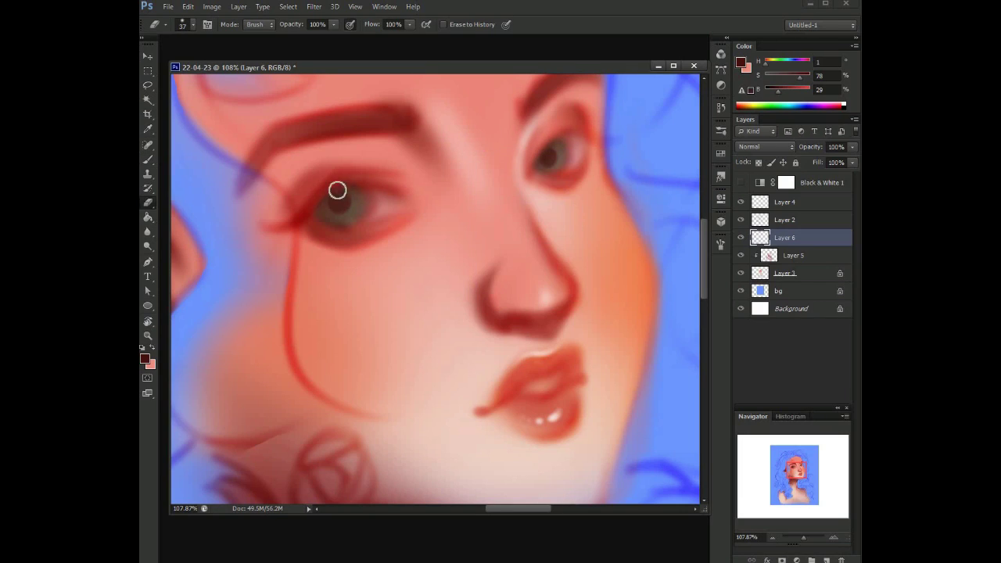
key("b")
right_click(346, 187)
key("Return")
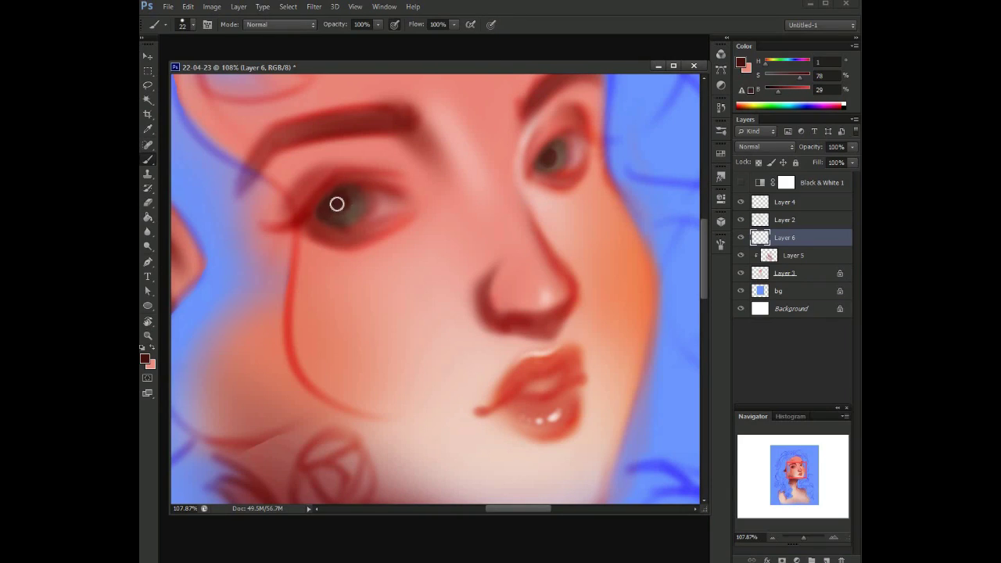
- Shade both irises with a 22 px brush in sampled brown (H 6, S 62, B 33) and clean them up with the eraser
mouse_move(362, 204)
left_mouse_down()
mouse_move(297, 176)
mouse_move(323, 205)
left_mouse_up()
left_click(340, 194, "alt")
key("e")
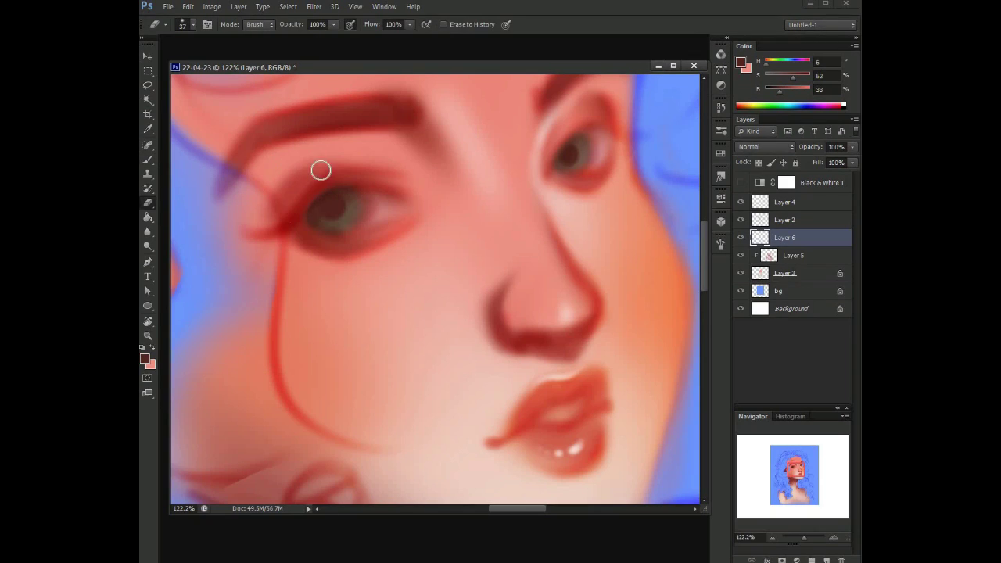
key("b")
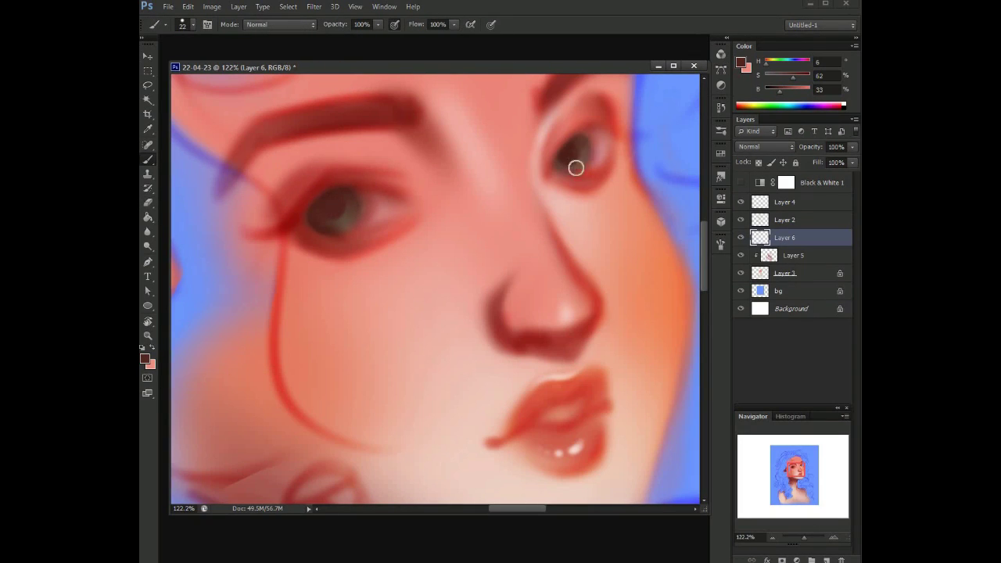
key("e")
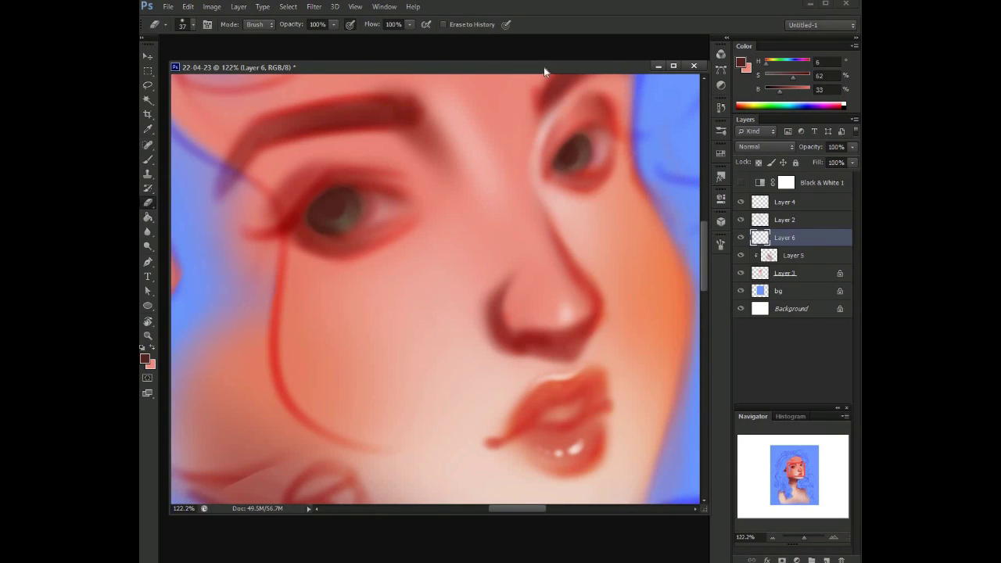
- Paint the near iris around the pupil in sampled grey-brown (H 23, S 37, B 39) and trim it with the eraser
key("h")
left_click_drag(480, 170, 633, 192)
key("b")
left_click(420, 209, "alt")
mouse_move(413, 201)
left_mouse_down()
mouse_move(406, 215)
mouse_move(429, 221)
left_mouse_up()
key("e")
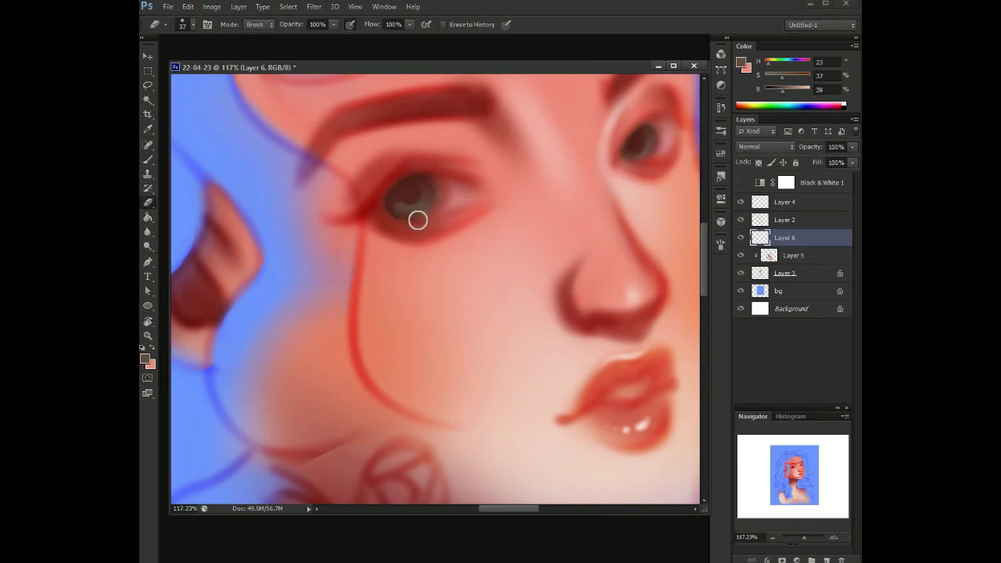
- Rework the near pupil on Layer 6 with a 22 px brush in sampled dark brown (H 6, S 60, B 34)
key("alt+bracketleft")
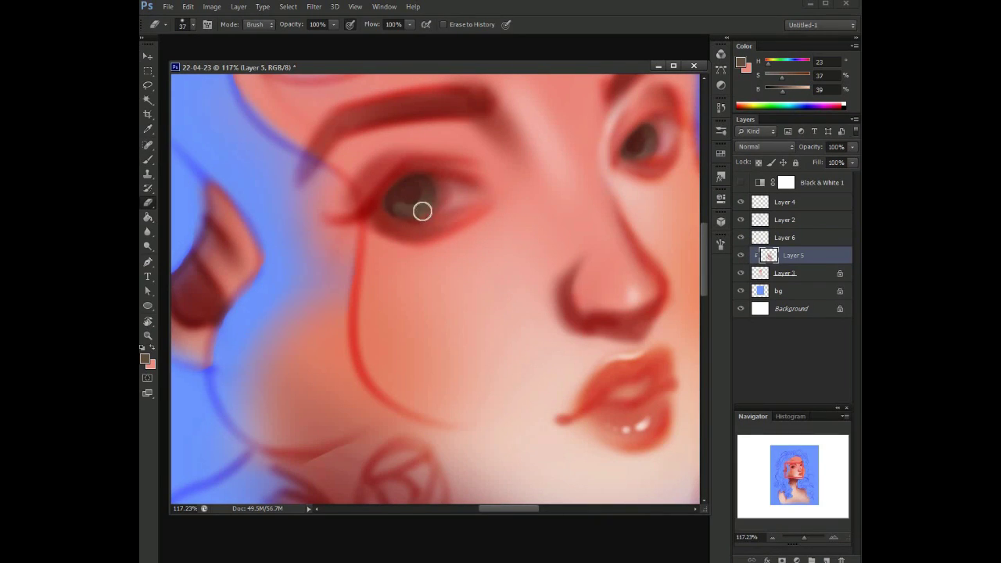
key("alt+bracketright")
key("b")
right_click(397, 201)
key("Escape")
left_click(404, 192, "alt")
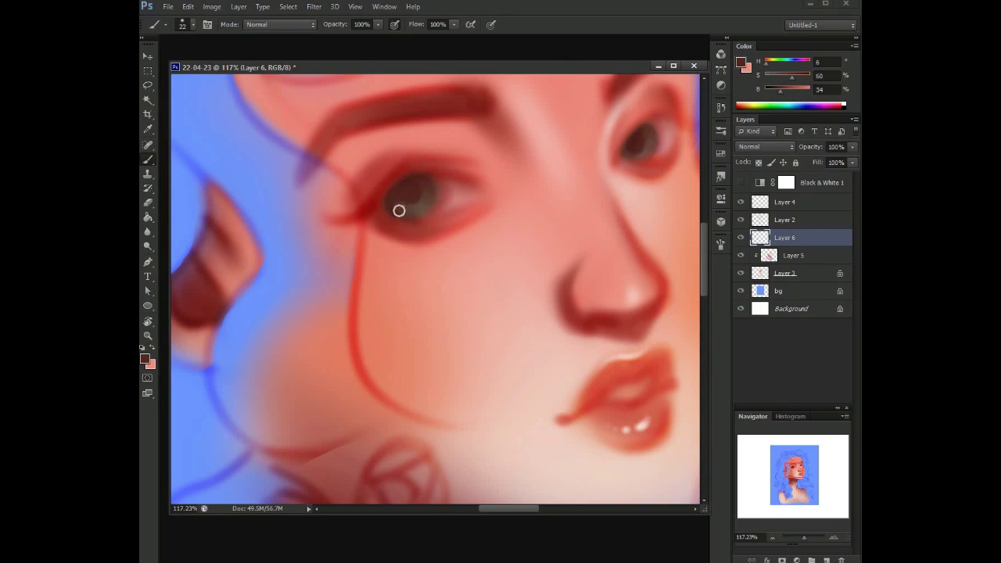
- Add a green tint (H 157, S 100, B 79) to the near iris
left_click(784, 105)
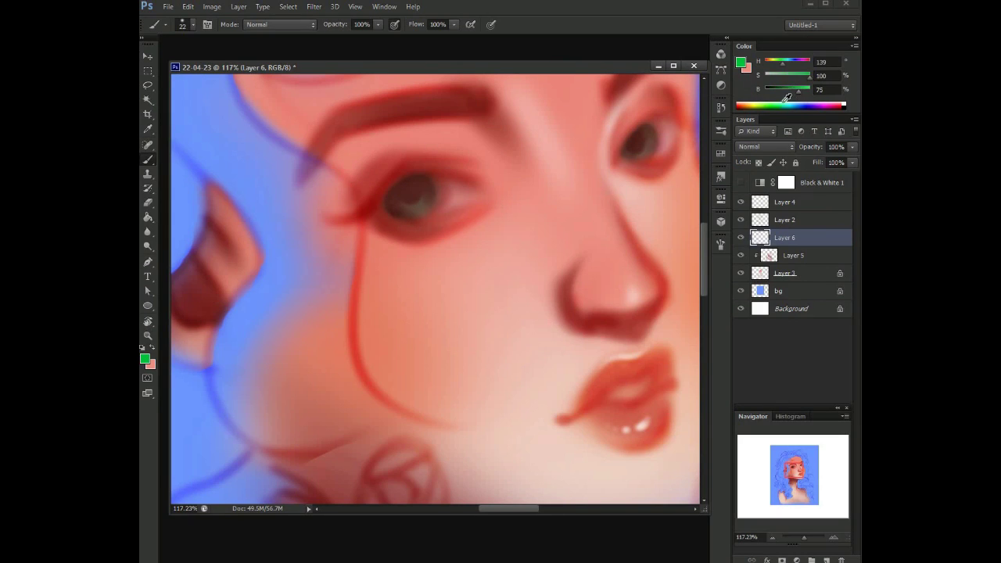
left_click(801, 91)
mouse_move(419, 203)
left_mouse_down()
mouse_move(368, 203)
mouse_move(522, 205)
mouse_move(676, 261)
left_mouse_up()
key("z")
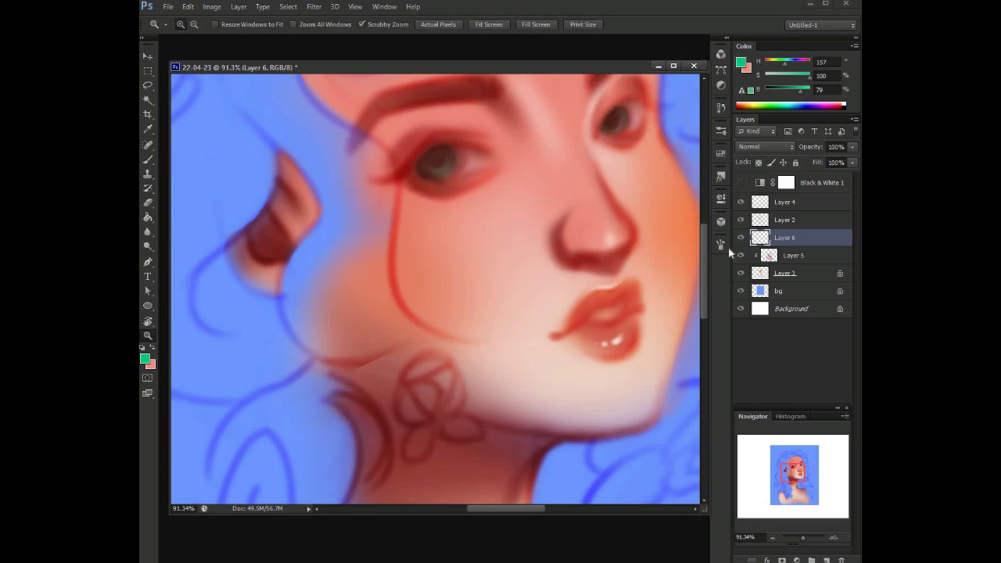
- Merge Layer 6 into Layer 5 and start a new layer for reworking the near pupil in sampled dark brown (H 9, S 58, B 35)
key("ctrl+e")
key("b")
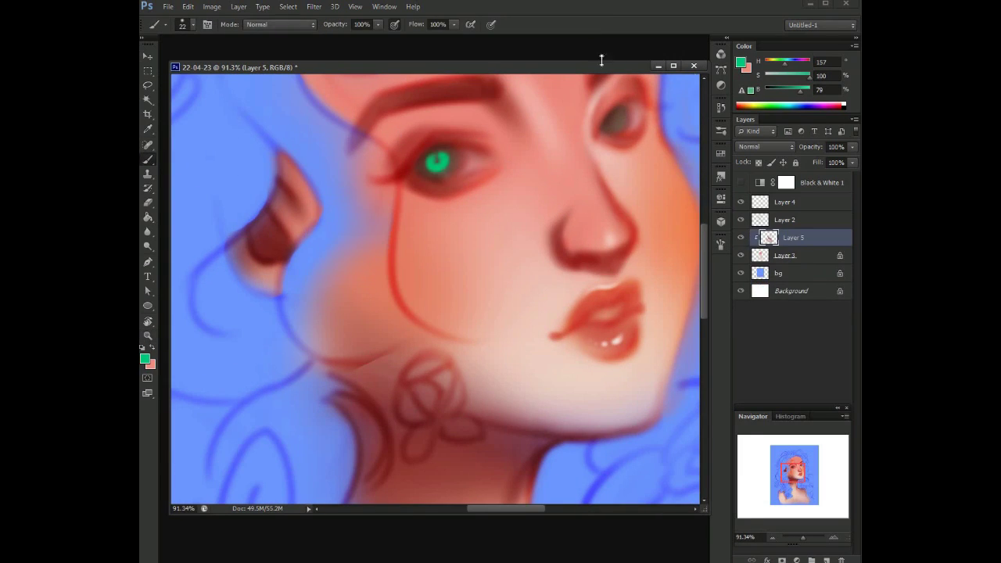
key("ctrl+shift+alt+n")
left_click(439, 163, "alt")
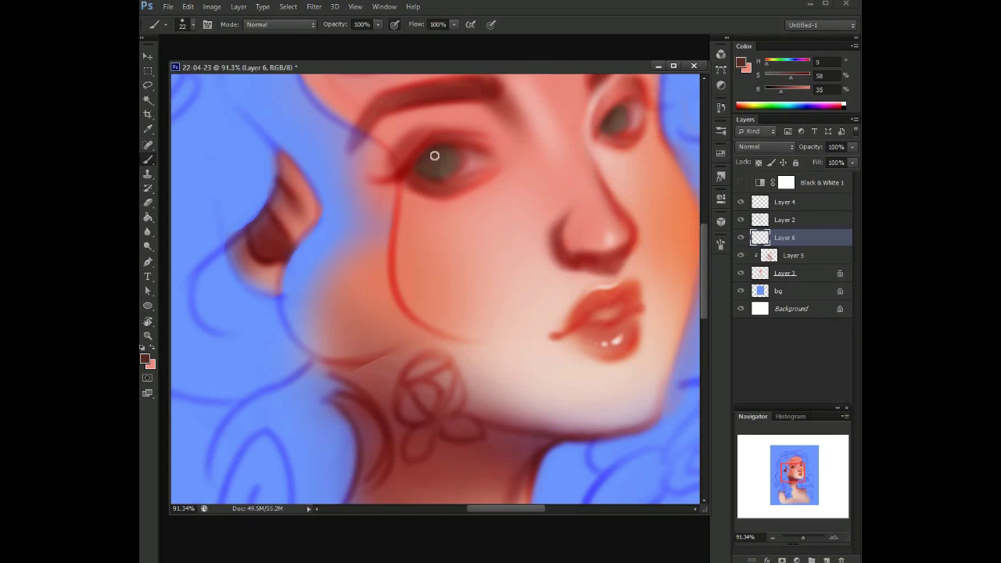
- Tint the near iris around the pupil with a 28 px brush in green (H 122, S 75, B 46)
left_click(443, 172, "alt")
key("bracketright")
key("bracketright")
key("bracketright")
left_click(438, 159, "alt")
key("z")
mouse_move(509, 148)
left_mouse_down()
mouse_move(463, 108)
mouse_move(376, 105)
left_mouse_up()
key("b")
right_click(429, 174)
key("Escape")
left_click(431, 147, "alt")
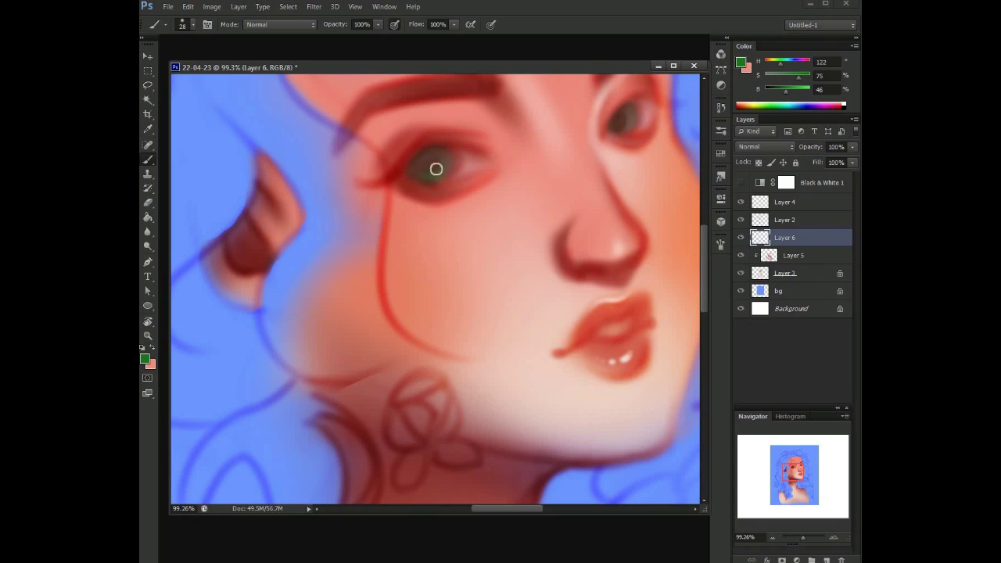
- Add sampled background blue (H 225, S 54, B 97) to the near iris and deepen its upper part in dark brown (H 5, S 68, B 35)
left_click(315, 154, "alt")
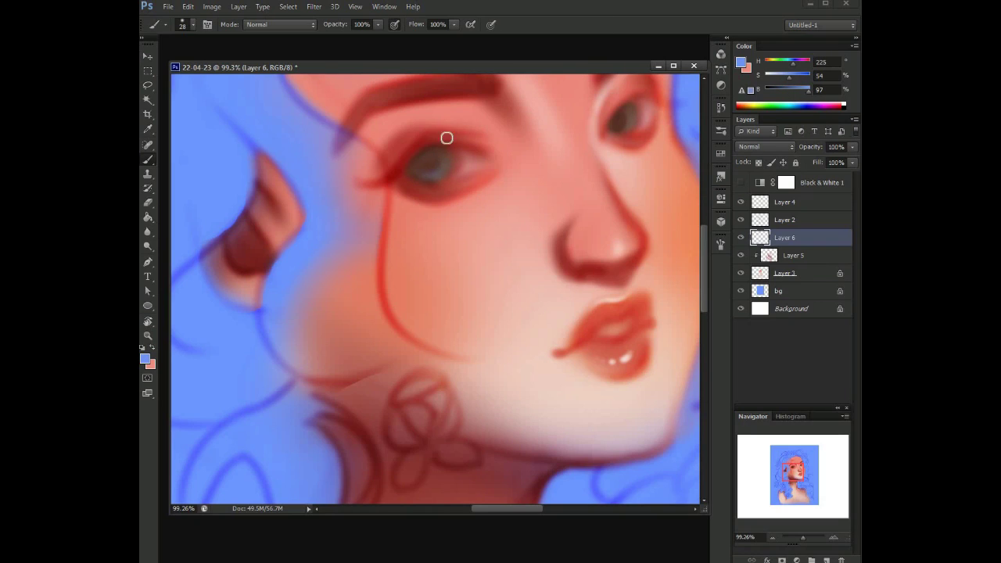
left_click(438, 158, "alt")
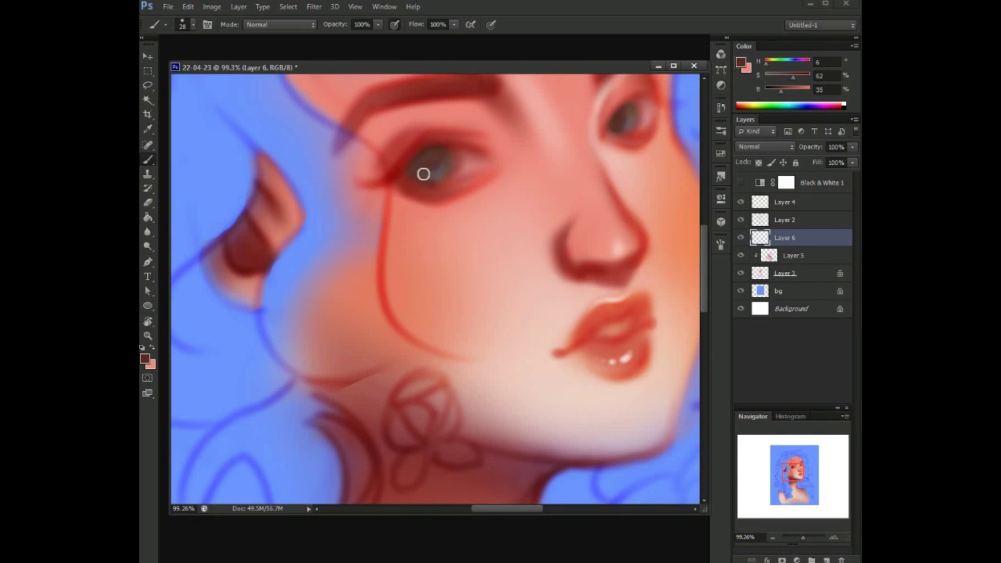
left_click(431, 151, "alt")
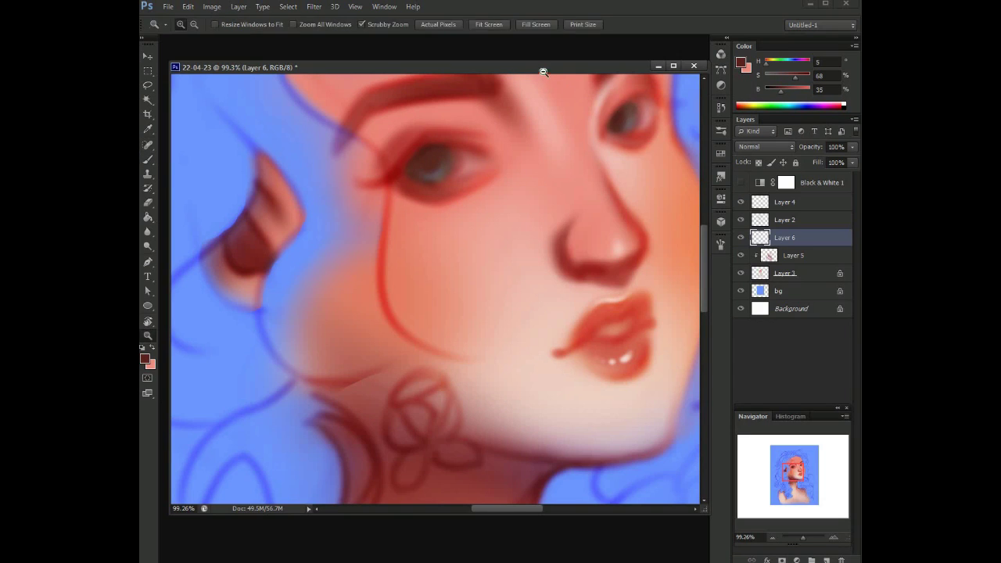
- Paint small white catchlights in both eyes with an 8 px brush
scroll(529, 357, "down", 3)
scroll(528, 357, "down", 2)
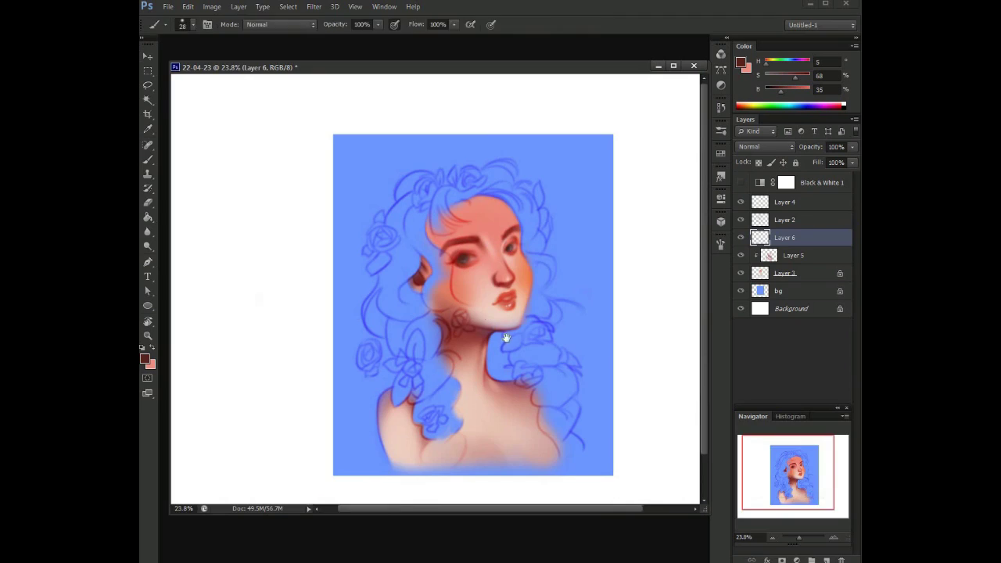
scroll(405, 145, "up", 2)
key("x")
scroll(409, 221, "up", 3)
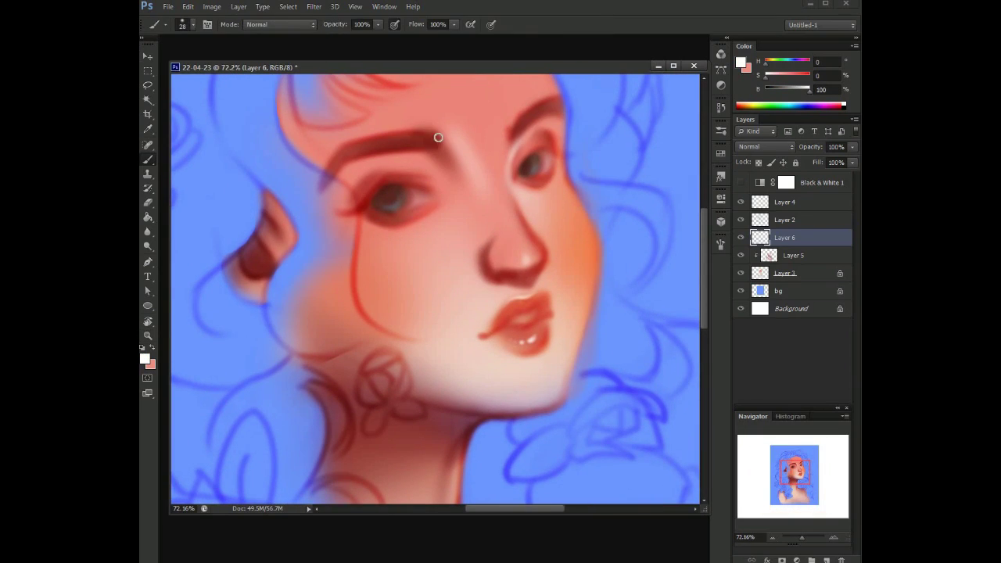
right_click(400, 155)
left_click_drag(516, 169, 399, 182)
key("Return")
scroll(424, 176, "up", 2)
scroll(508, 100, "down", 5)
- Soften the cheek beside the nostril on Layer 5 with a 72 px brush in sampled light pink (H 10, S 26, B 93)
left_click(783, 258)
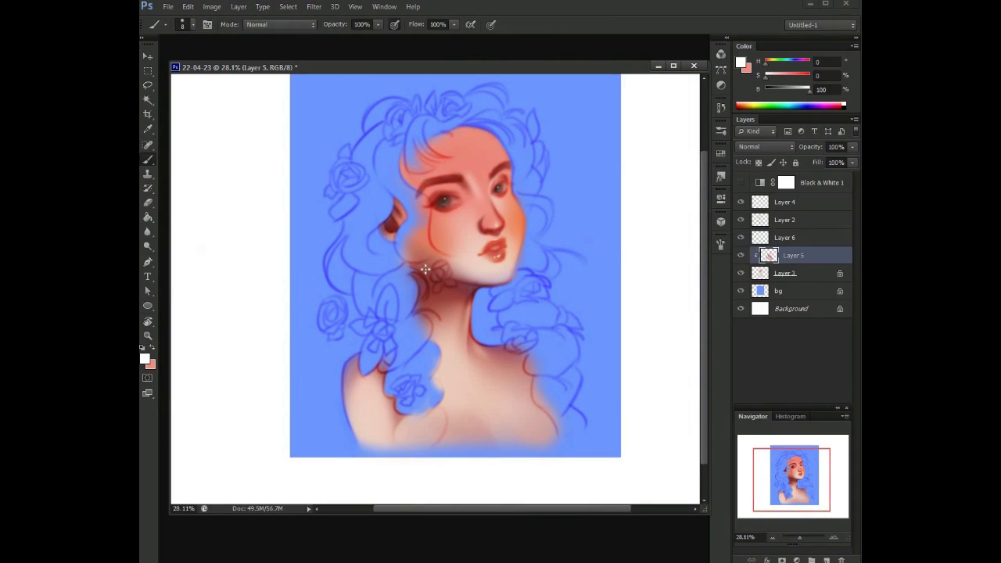
scroll(509, 281, "up", 4)
right_click(431, 189)
left_click_drag(469, 227, 515, 226)
left_click(440, 241, "alt")
right_click(456, 182)
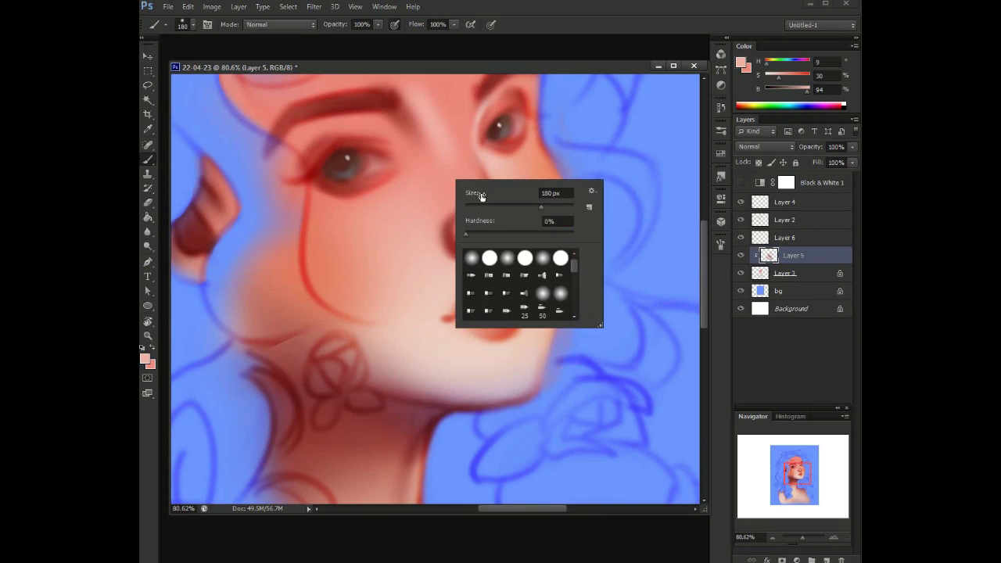
left_click_drag(558, 192, 540, 192)
left_click(457, 247, "alt")
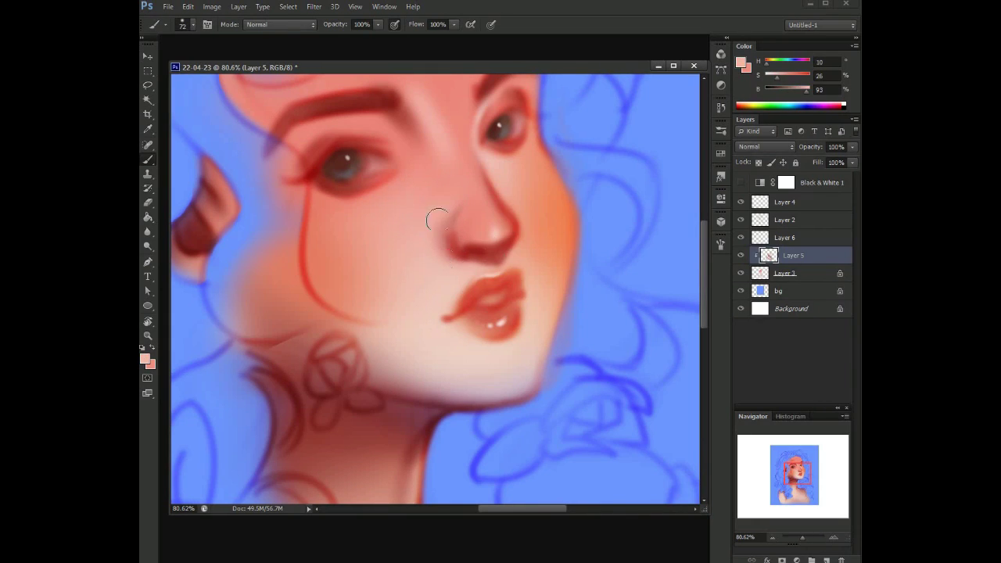
- Shade the nose in sampled red (H 2, S 69, B 77) and darken its underside with a 23 px brush (H 1, S 80, B 62)
left_click(458, 249, "alt")
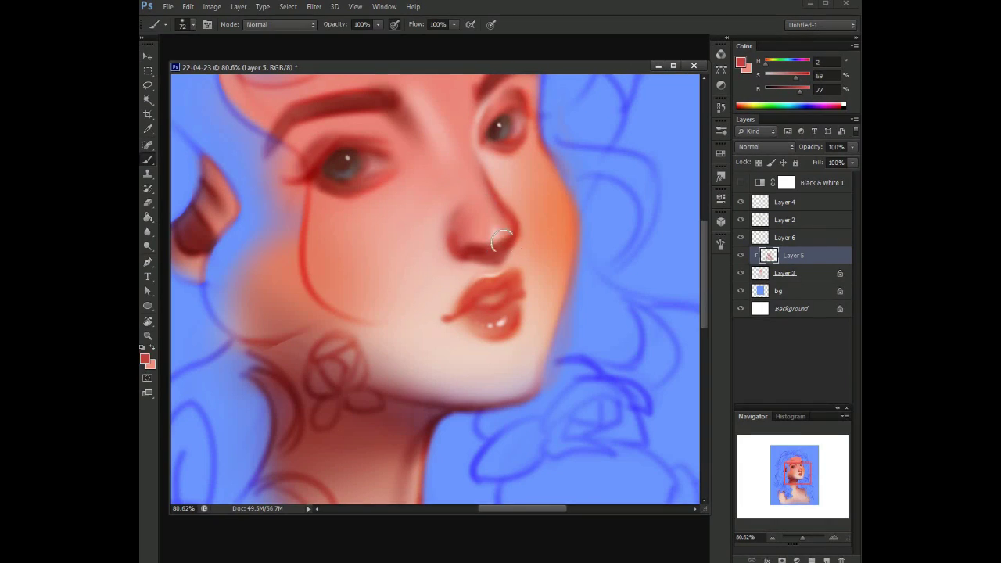
scroll(461, 242, "up", 1)
right_click(469, 199)
left_click_drag(564, 210, 552, 209)
left_click(501, 263, "alt")
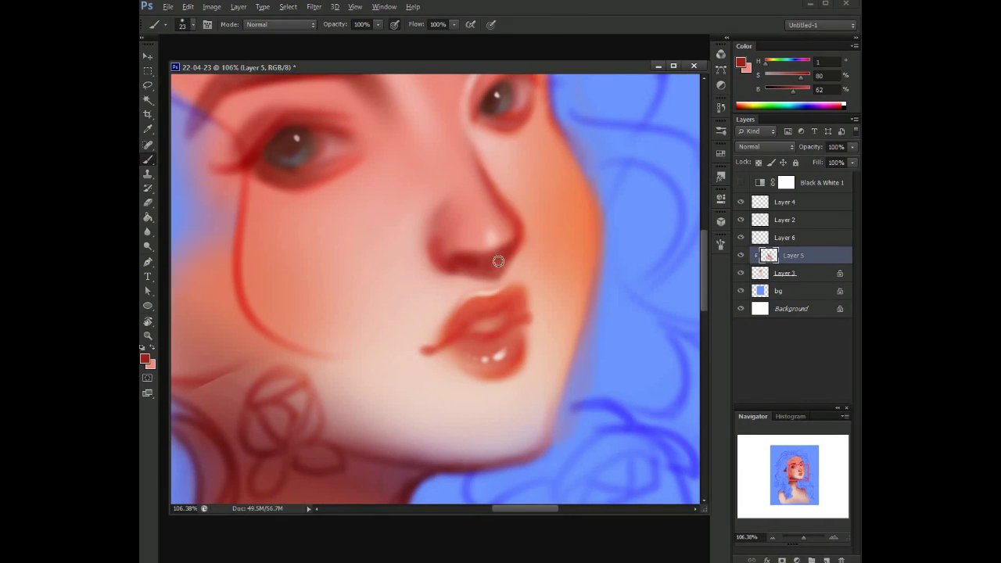
- Shade the side of the nose up to the near eye's inner corner with an 89 px brush in red (H 2, S 70, B 74)
left_click(426, 249, "alt")
right_click(436, 221)
type("89")
key("Return")
key("h")
mouse_move(425, 232)
left_mouse_down()
mouse_move(499, 249)
mouse_move(526, 334)
left_mouse_up()
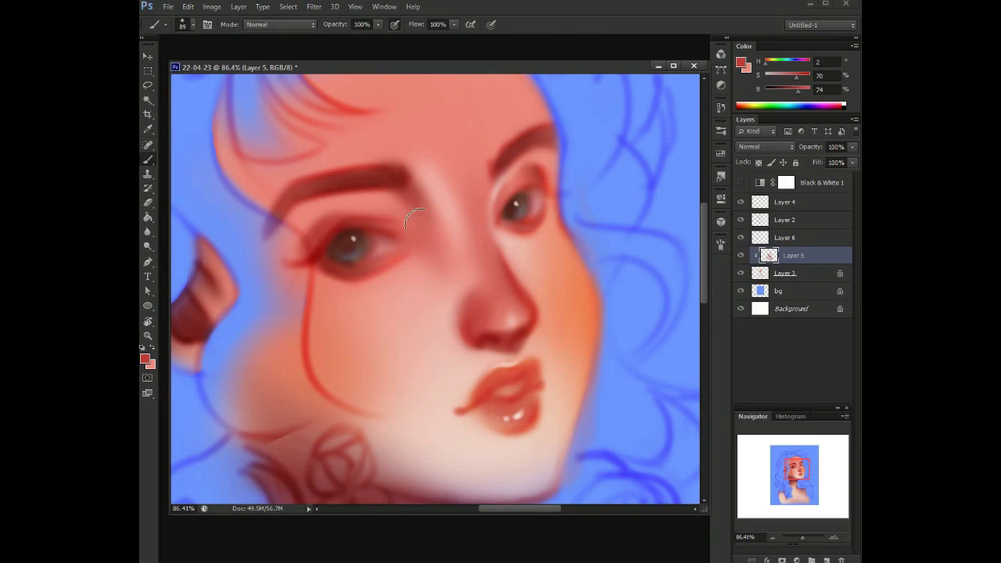
- Enlarge the brush to 158 px
key("z")
left_click(365, 168, "alt")
right_click(375, 258)
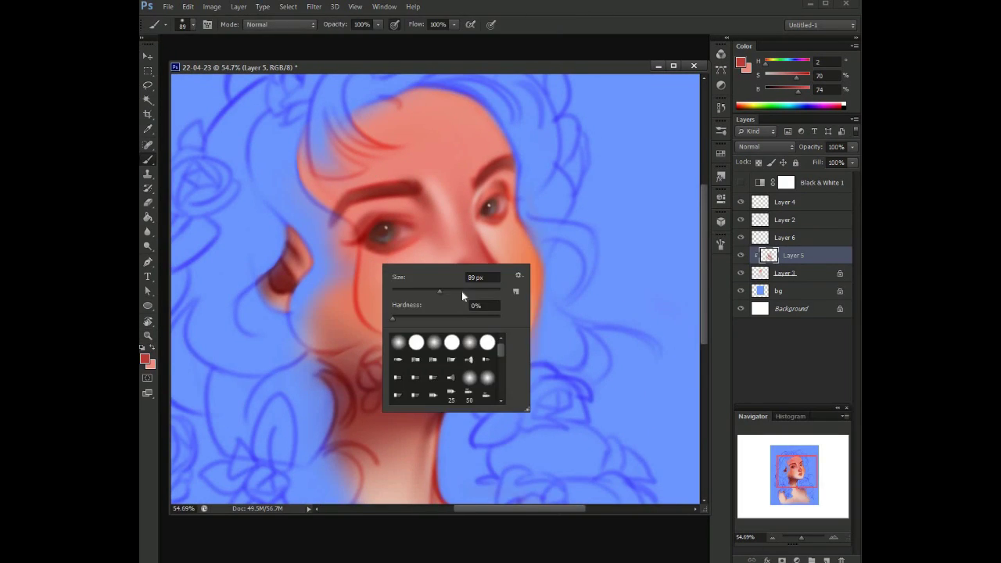
right_click(432, 268)
left_click_drag(501, 291, 523, 306)
key("Return")
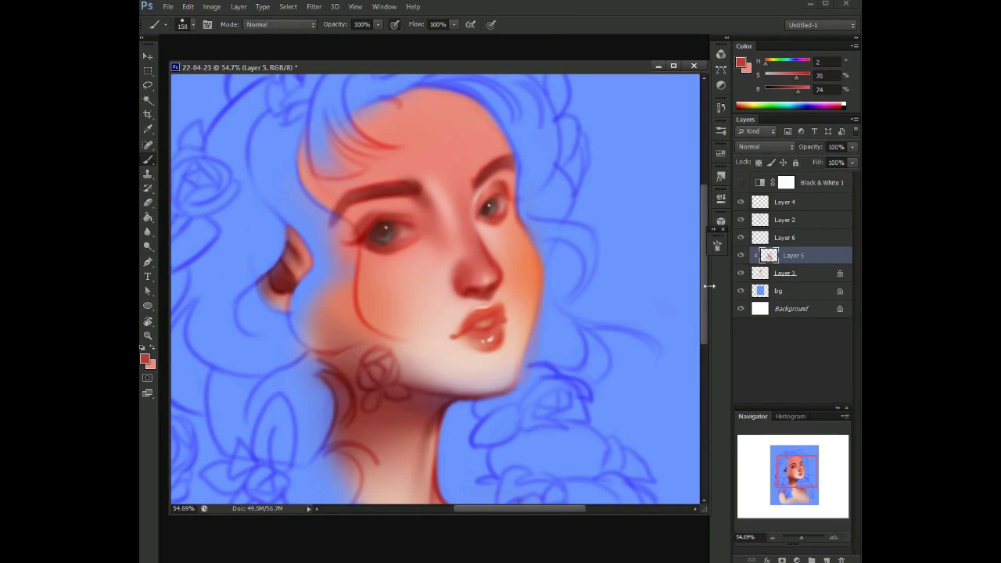
- Choose a different brush tip and set its size to 76 px
left_click(721, 243)
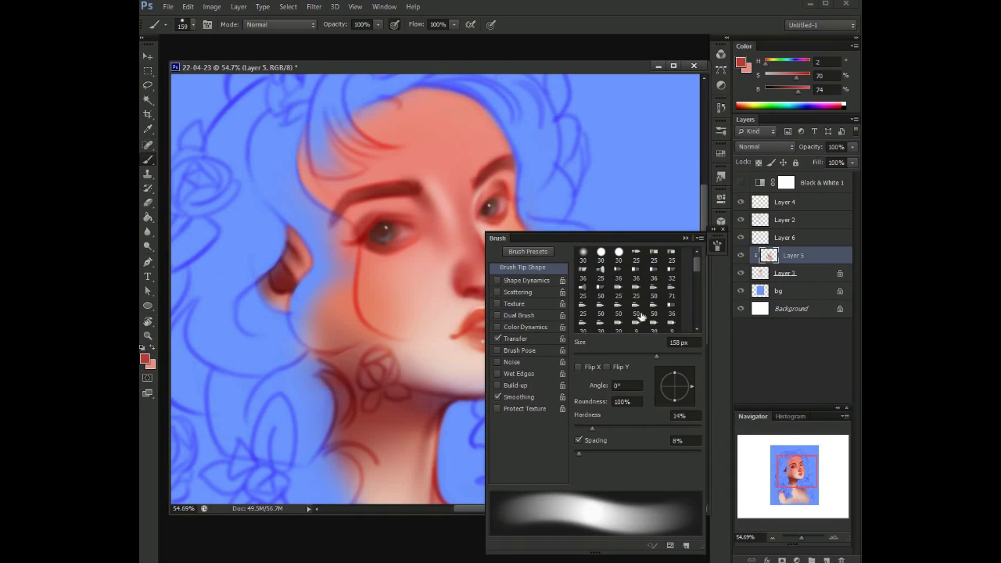
left_click(636, 255)
left_click(685, 238)
right_click(540, 245)
left_click_drag(519, 217, 527, 216)
key("Return")
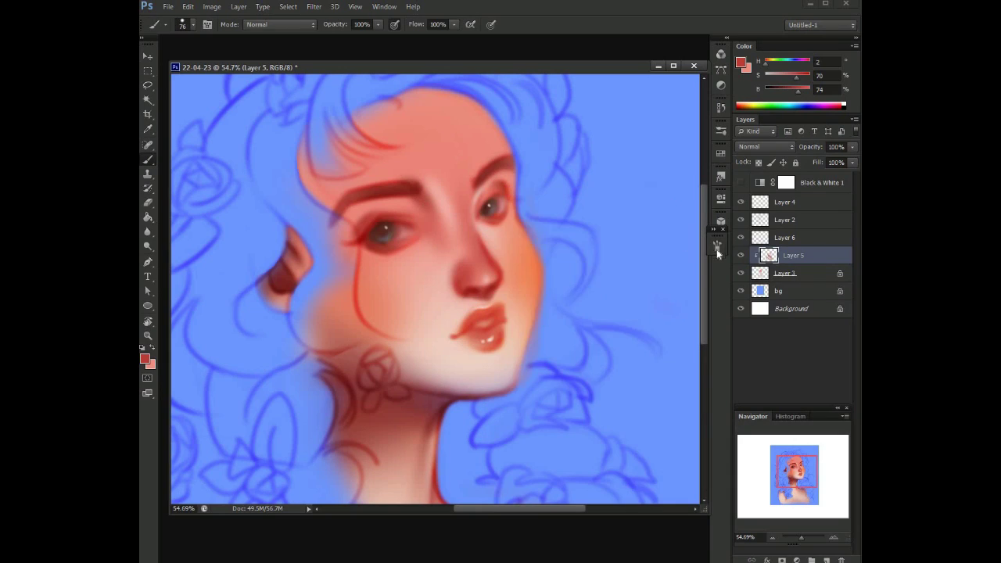
- Adjust the brush tip and blend the cheek and nose at 137 px in sampled pink (H 6, S 34, B 94) and red (H 2, S 66, B 80)
left_click(720, 243)
left_click_drag(615, 425, 601, 431)
left_click(721, 243)
left_click(422, 248, "alt")
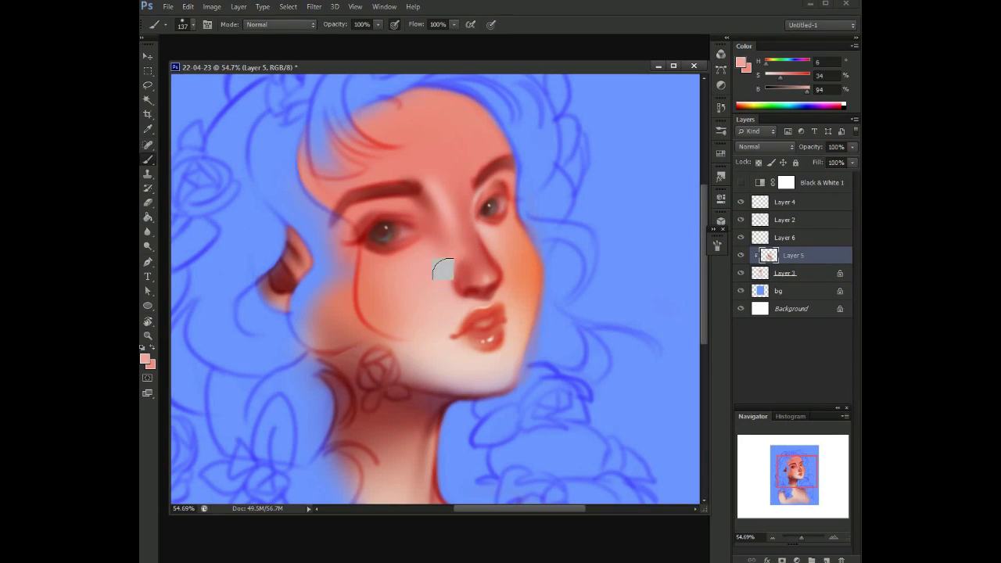
left_click(459, 288, "alt")
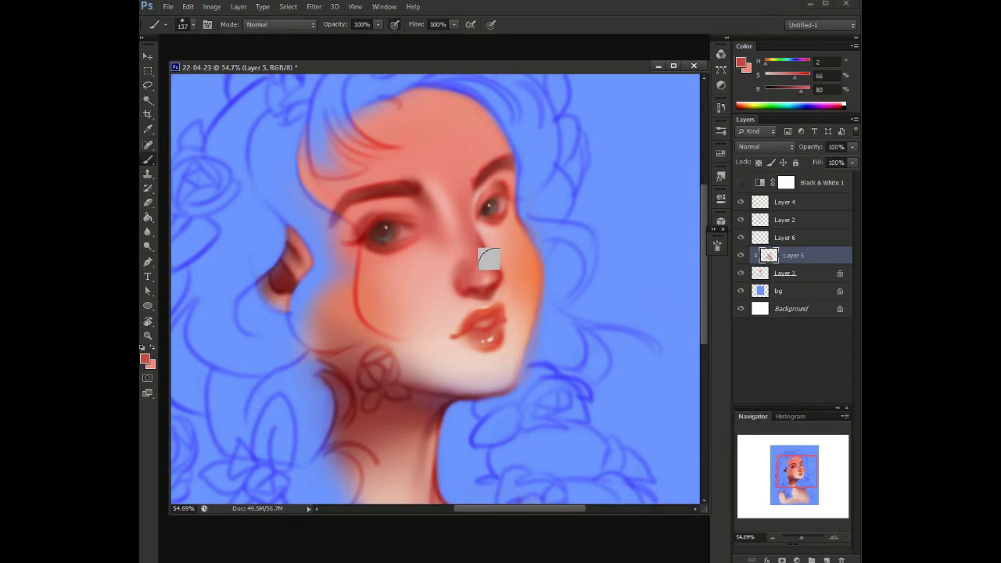
- Shade around the lower lip with a 42 px brush in sampled red (H 4, S 77, B 84)
key("z")
mouse_move(509, 217)
left_mouse_down()
mouse_move(438, 250)
mouse_move(478, 283)
left_mouse_up()
key("b")
left_click(483, 335, "alt")
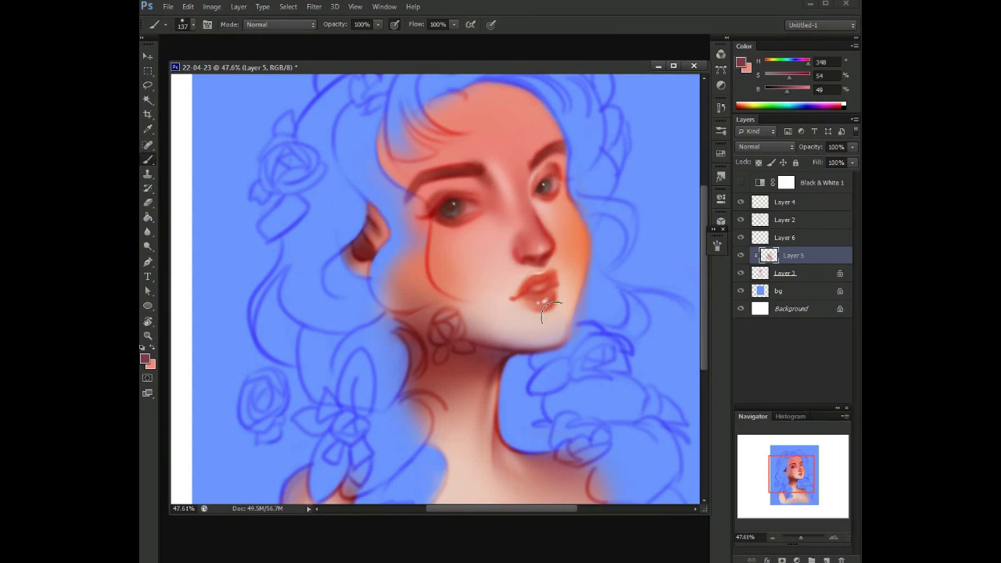
scroll(540, 309, "up", 1)
right_click(516, 222)
left_click(554, 300, "alt")
right_click(557, 309)
key("Return")
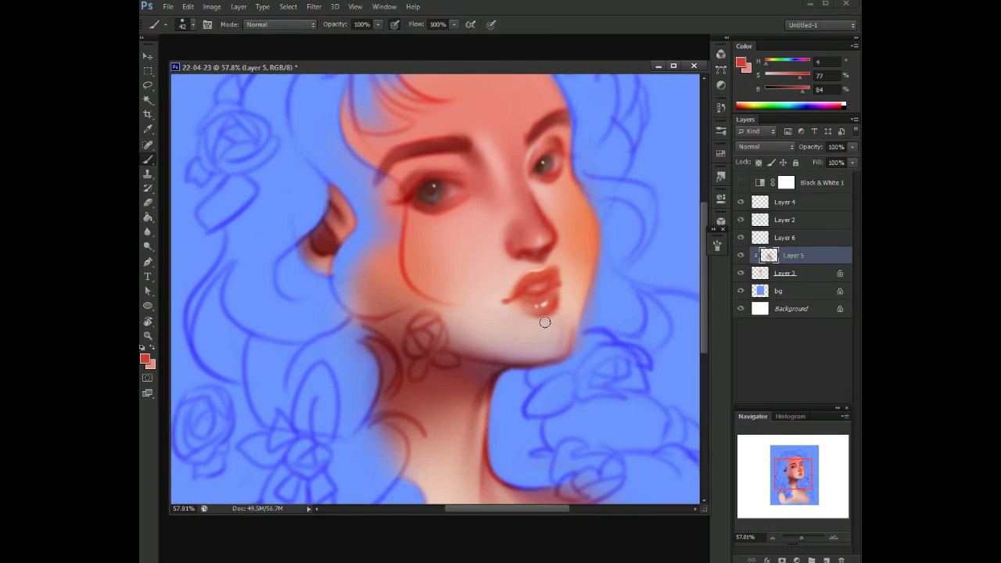
- Tint the chin and far jaw edge with a 75 px brush in sampled pinks (H 2, S 40, B 82 and H 6, S 19, B 85)
left_click(558, 342, "alt")
left_click(545, 309, "alt")
left_click(575, 325, "alt")
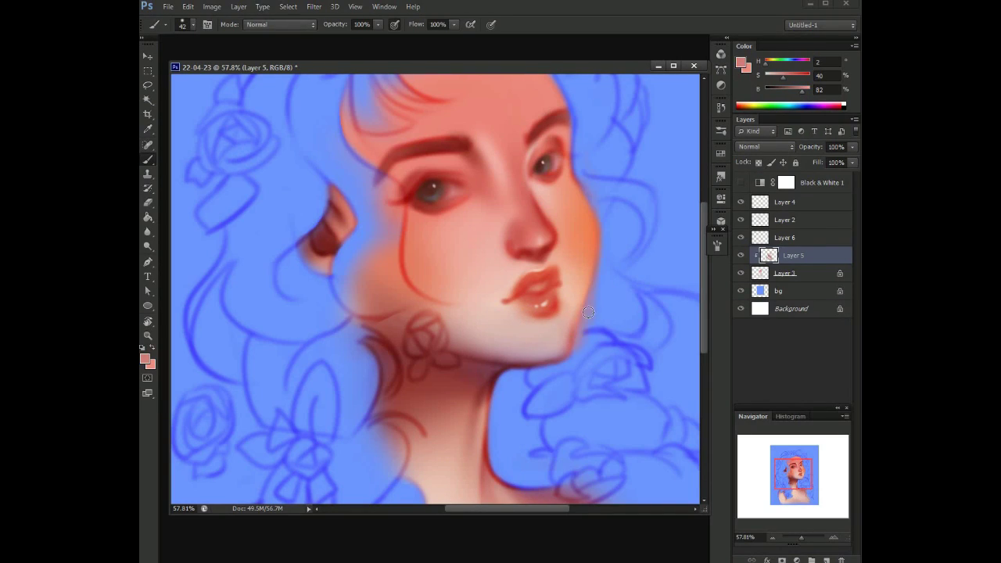
key("bracketright")
key("bracketright")
key("bracketright")
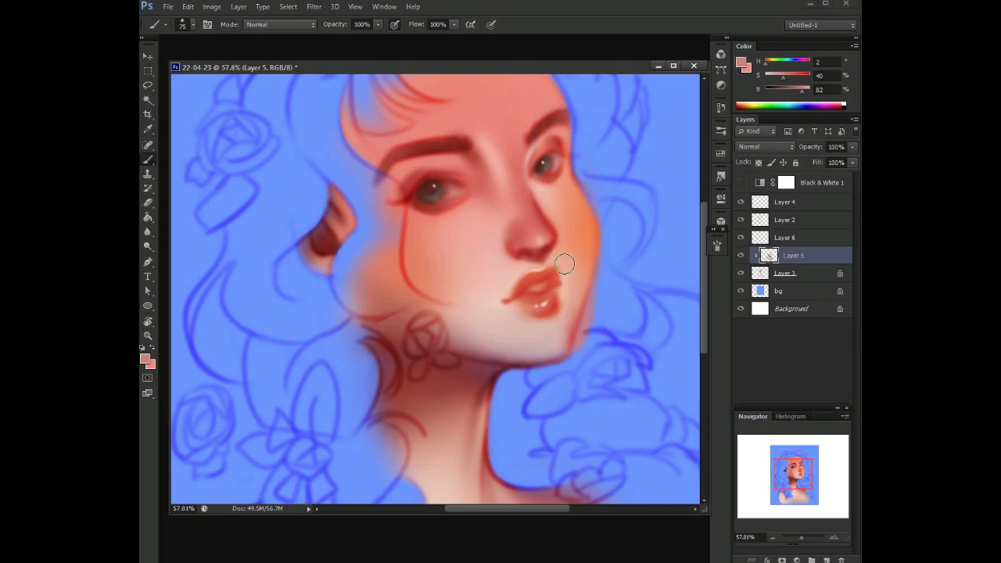
left_click(554, 331, "alt")
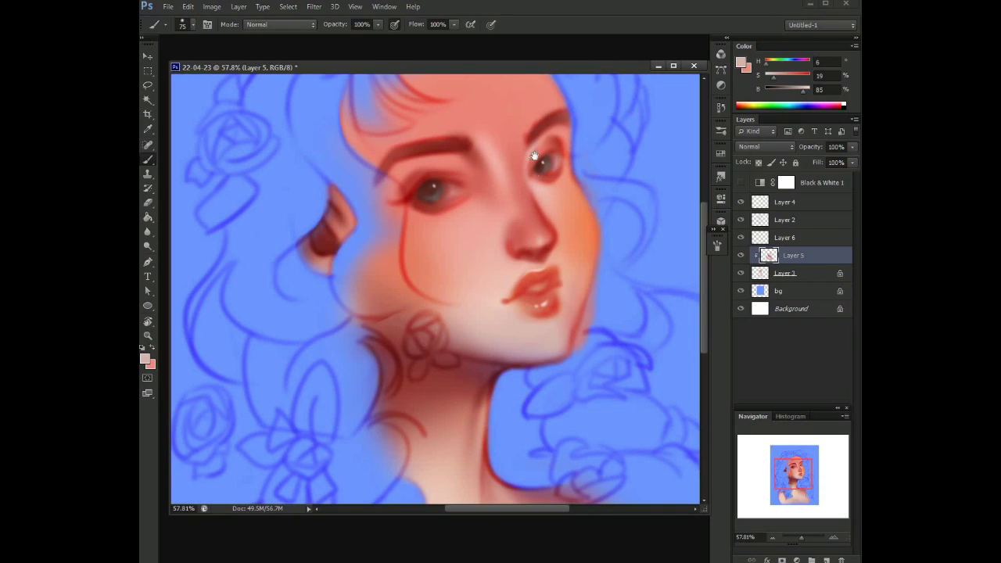
- Define the near corner of the mouth with a 40 px brush in sampled red (H 6, S 69, B 71)
left_click_drag(528, 171, 514, 233)
left_click(473, 180, "alt")
left_click(539, 205, "alt")
right_click(540, 205)
type("40")
key("Return")
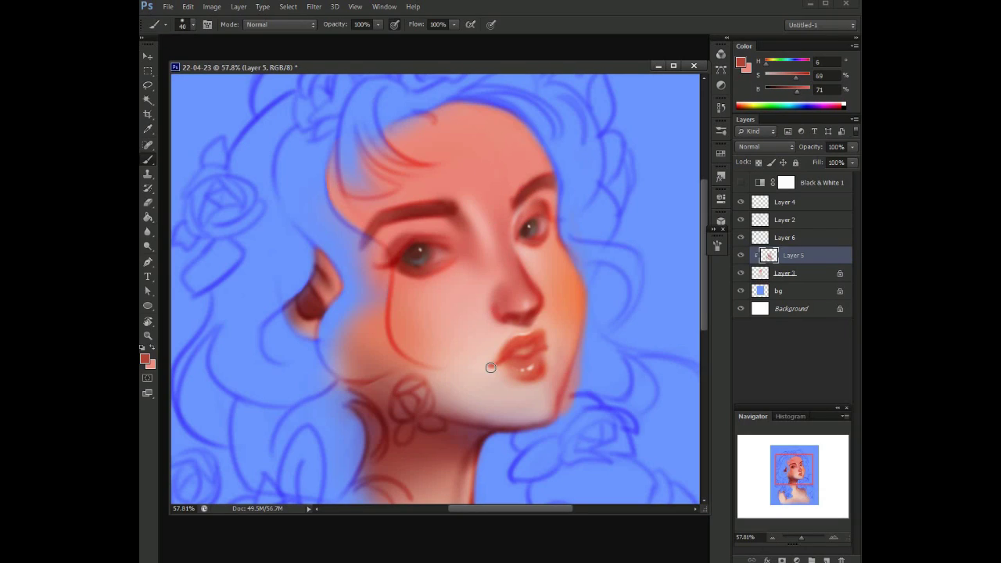
- Select the shading along the far jaw with the Lasso, feather the selection and deselect it
key("l")
mouse_move(574, 368)
left_mouse_down()
mouse_move(602, 345)
mouse_move(595, 306)
left_mouse_up()
key("shift+F6")
key("Return")
key("Return")
key("ctrl+d")
- Tint the skin beside the near eye's outer corner with a 149 px brush in sampled red (H 3, S 73, B 83)
key("z")
left_click(545, 242)
left_click_drag(336, 244, 313, 244)
key("b")
right_click(348, 211)
key("Return")
left_click(295, 240, "alt")
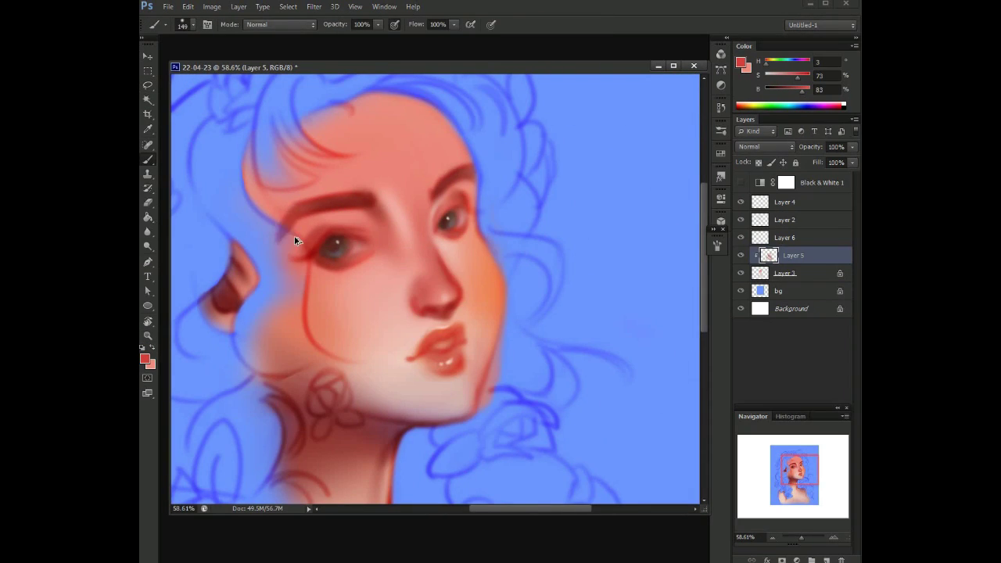
- Warm the near cheek with a large soft brush, starting at 380 px, in sampled orange (H 18, S 62, B 94)
key("z")
left_click(443, 185, "alt")
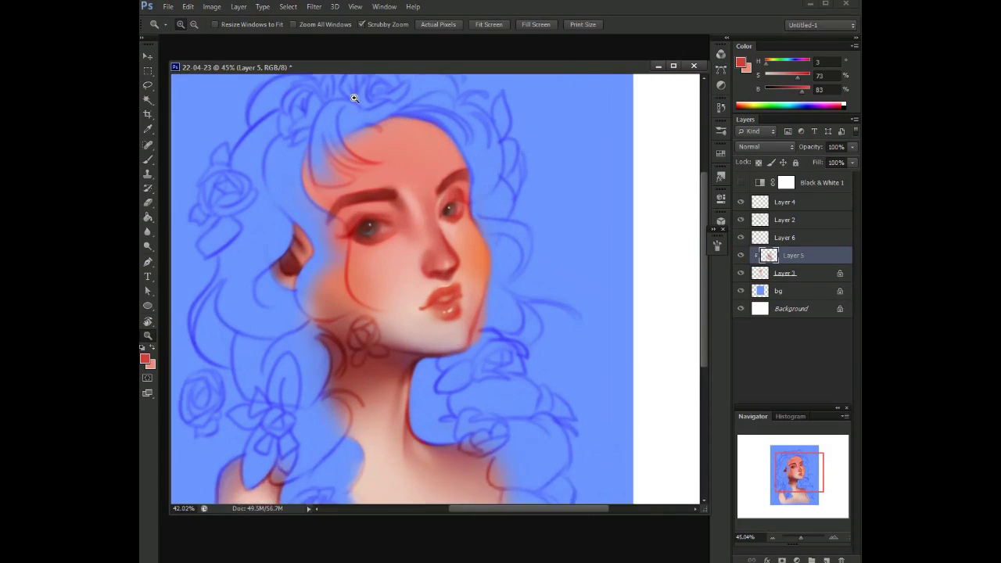
key("b")
right_click(416, 208)
key("Escape")
left_click(361, 291, "alt")
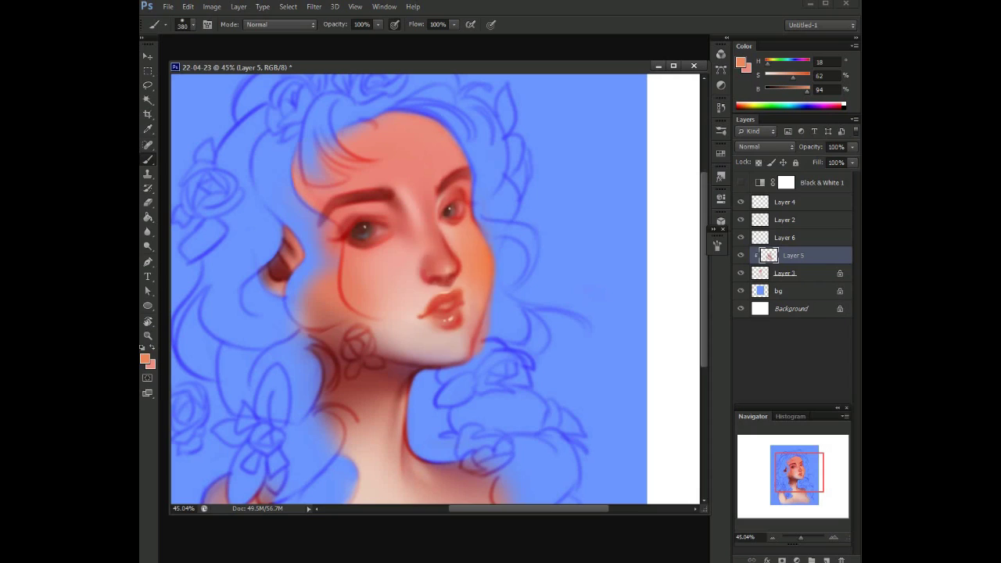
right_click(432, 172)
left_click_drag(470, 231, 446, 230)
key("Return")
- Refine the rim of the far eye with a 13 px brush in sampled red (H 3, S 72, B 78)
scroll(484, 215, "down", 2)
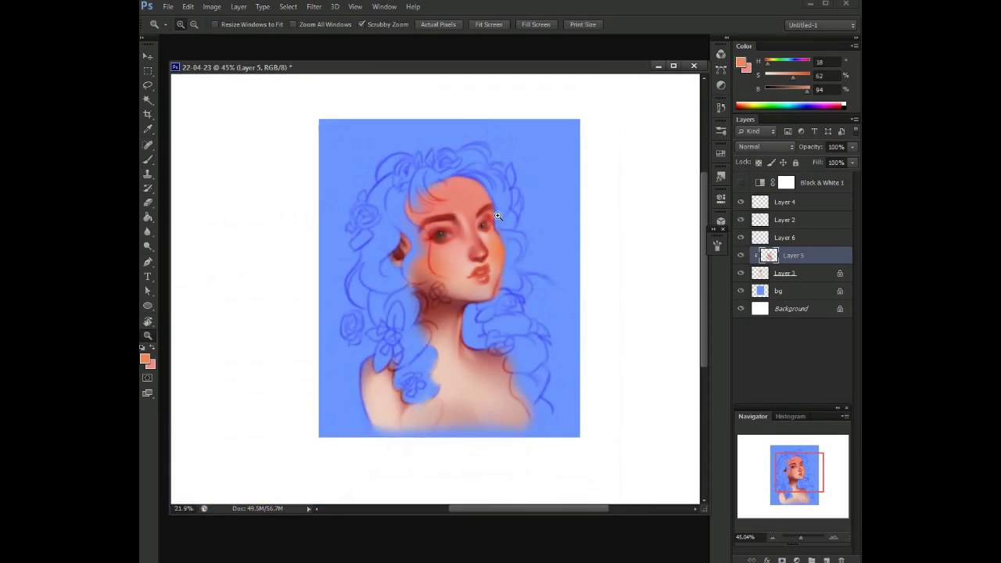
scroll(484, 215, "up", 4)
right_click(463, 190)
left_click_drag(485, 227, 448, 230)
key("Return")
left_click(443, 223, "alt")
key("bracketleft")
key("bracketleft")
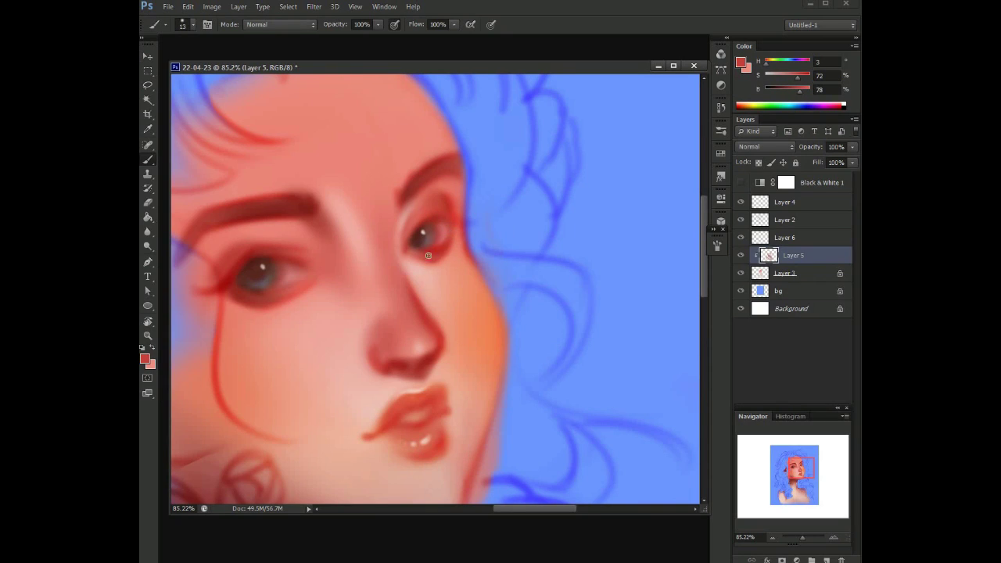
- Draw the far eye's upper lid line with a 19 px brush in sampled dark brown (H 7, S 65, B 33)
left_click(433, 240, "alt")
left_click(421, 231, "alt")
left_click(410, 245, "alt")
left_click(441, 198, "alt")
right_click(423, 195)
right_click(409, 191)
left_click(412, 245, "alt")
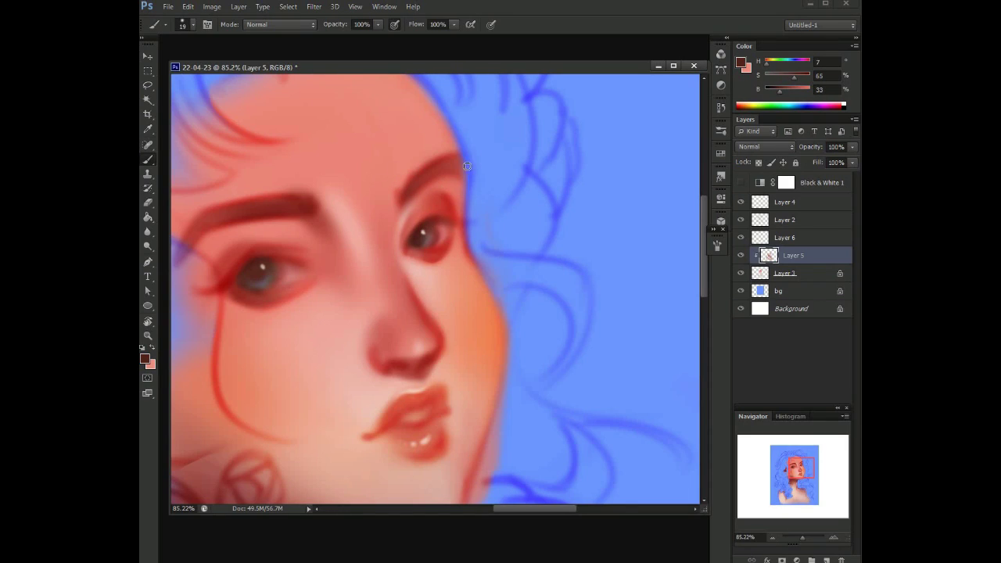
scroll(474, 180, "down", 5)
scroll(415, 148, "up", 6)
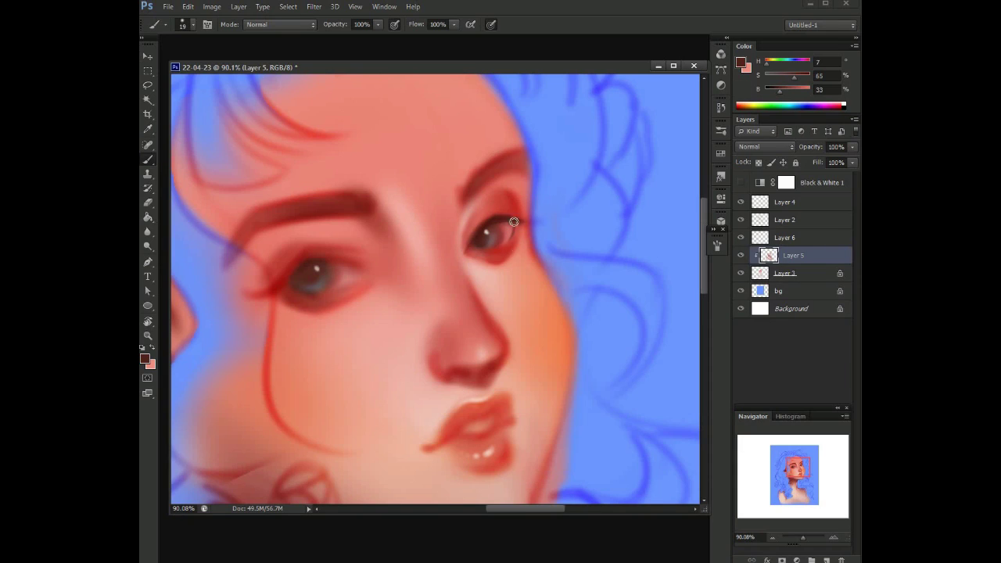
- Undo the last two strokes and retouch the skin at the far eye's outer corner in sampled red (H 4, S 67, B 85)
key("ctrl+z")
key("ctrl+z")
key("z")
left_click_drag(495, 183, 500, 182)
key("b")
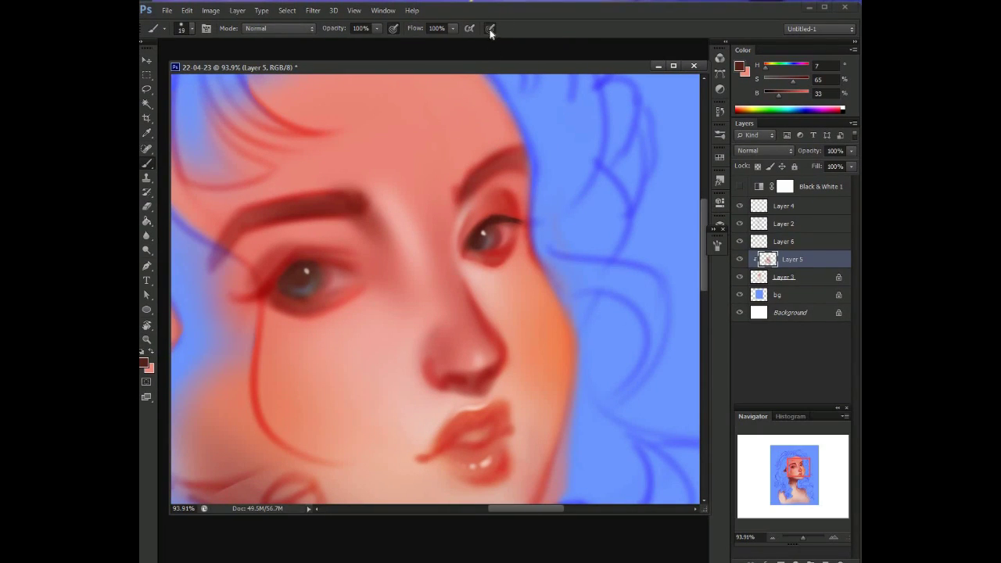
left_click(526, 239, "alt")
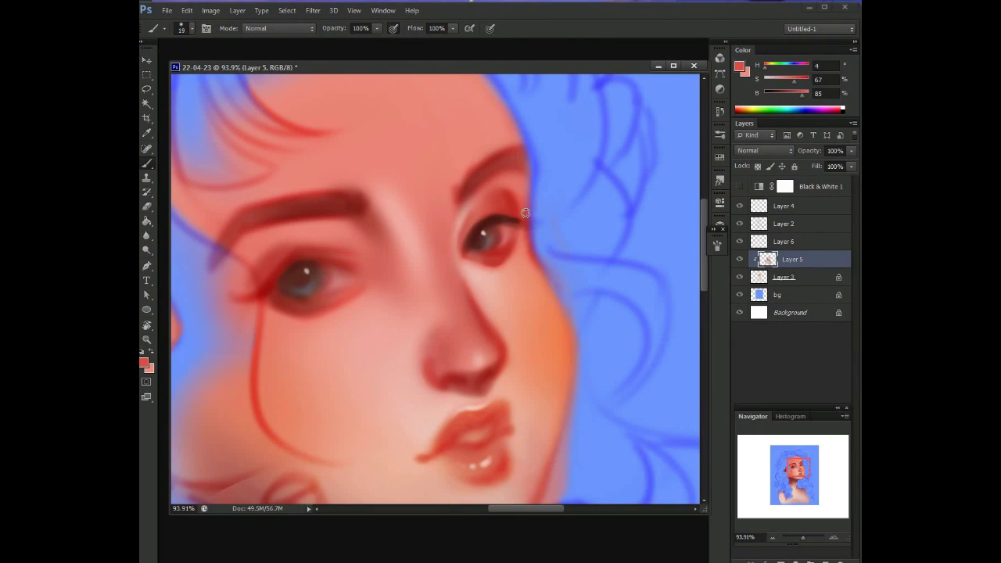
- Darken the near eye's upper lid line and outer corner in dark brown sampled from the far eye's lid (H 5, S 69, B 35)
left_click(514, 216, "alt")
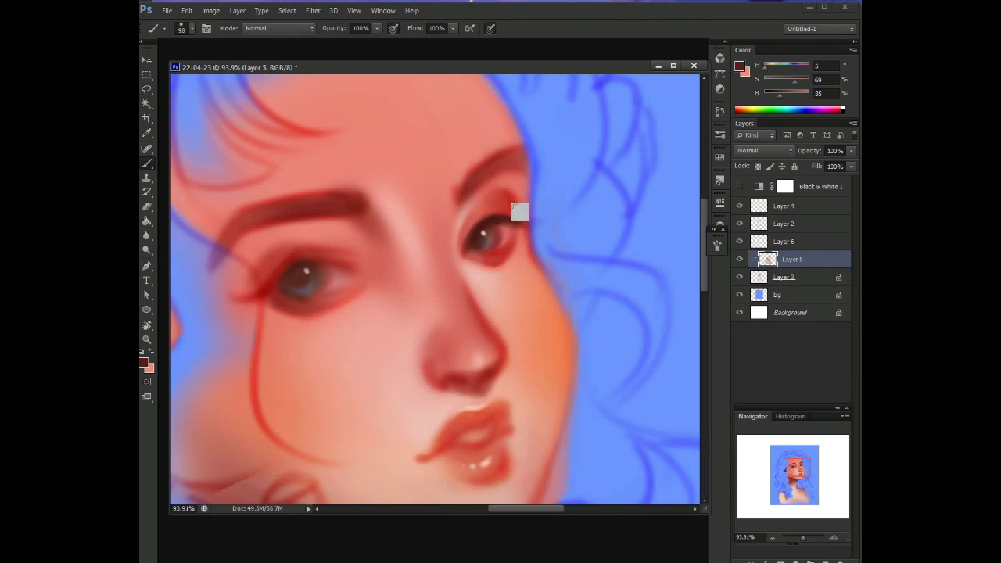
key("h")
left_click_drag(519, 212, 438, 229)
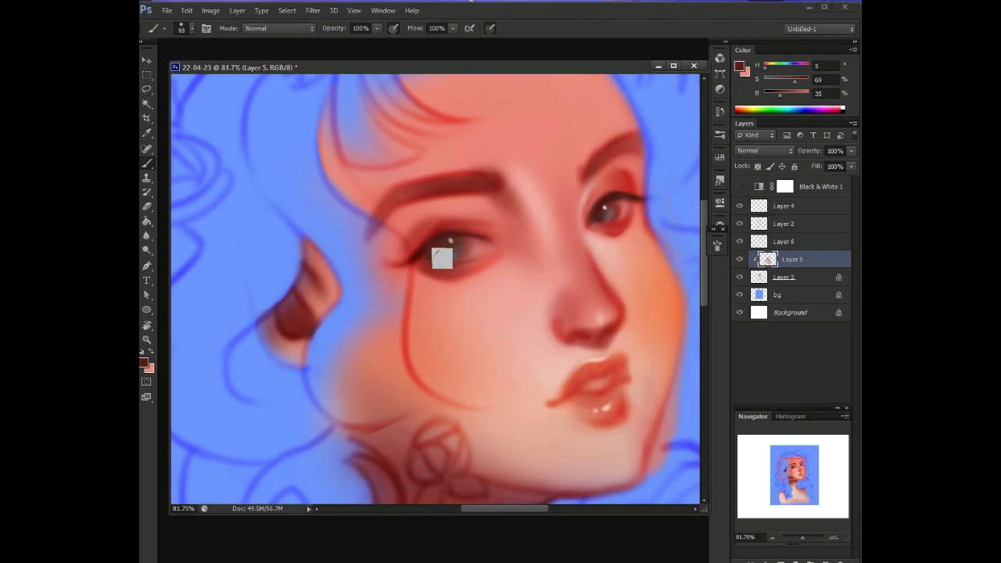
right_click(491, 181)
double_click(584, 275)
- Check the portrait's values in greyscale by switching the Black & White 1 adjustment layer on and off
key("z")
left_click_drag(517, 328, 487, 324)
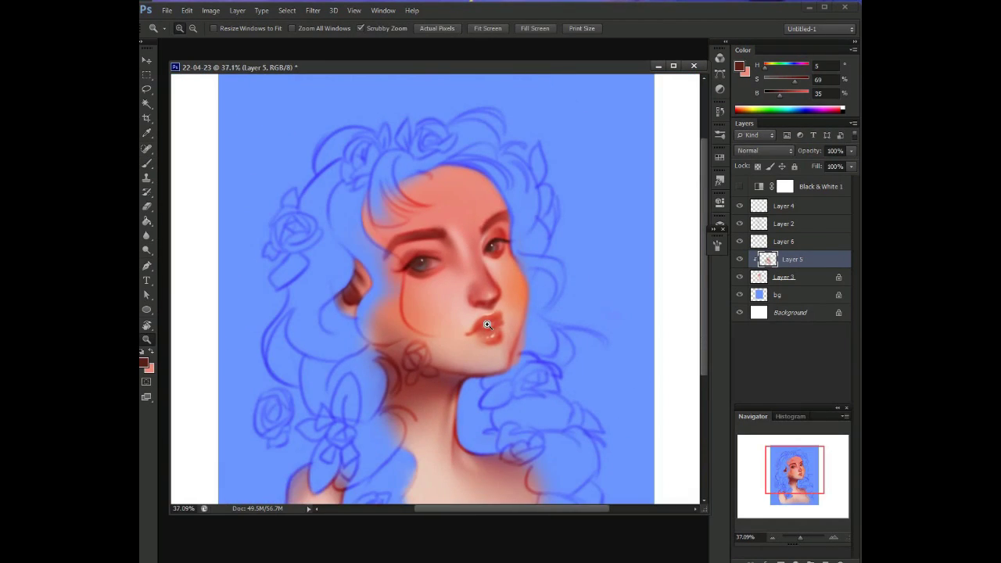
left_click(739, 186)
left_click(739, 186)
- Highlight the chin below the lips with a 98 px soft brush in off-white (H 12, S 0, B 95)
mouse_move(536, 313)
left_mouse_down()
mouse_move(514, 262)
mouse_move(545, 290)
mouse_move(512, 248)
mouse_move(449, 284)
left_mouse_up()
key("b")
left_click(482, 328, "alt")
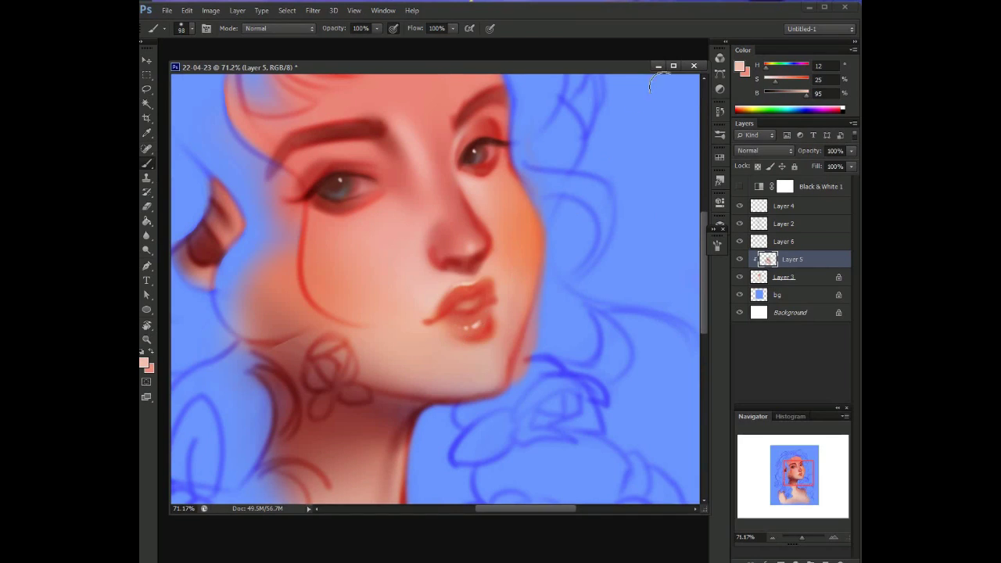
left_click(473, 326, "alt")
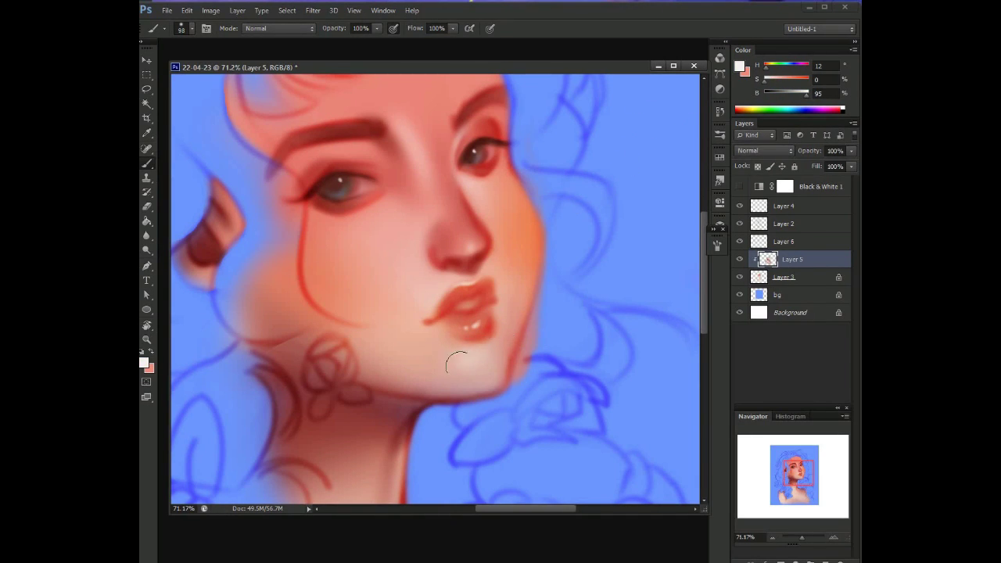
left_click_drag(491, 321, 413, 297)
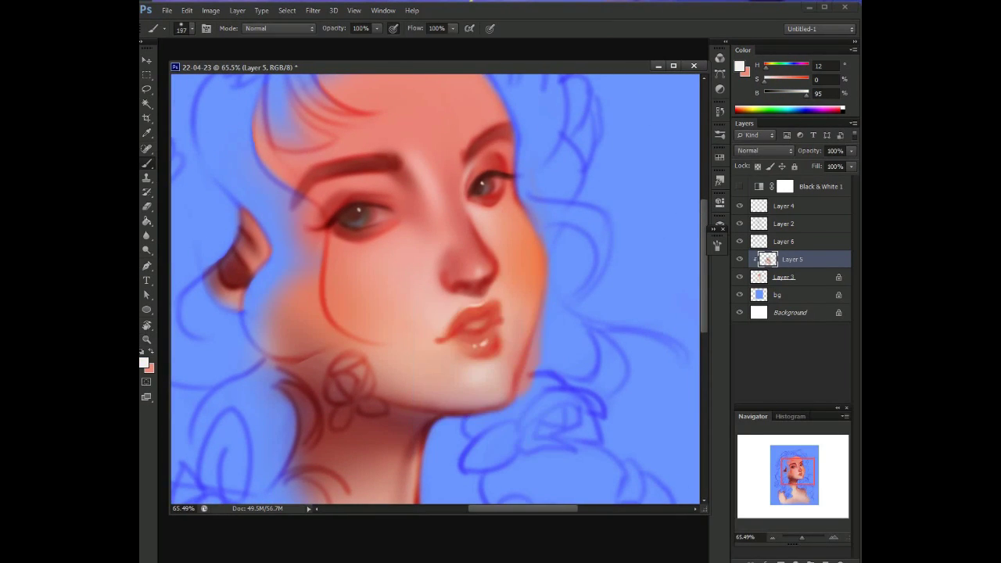
- Lighten the near cheek below the eye with a 197 px soft brush in off-white (H 12, S 0, B 95), undoing one stroke
left_click_drag(398, 264, 419, 279)
key("ctrl+z")
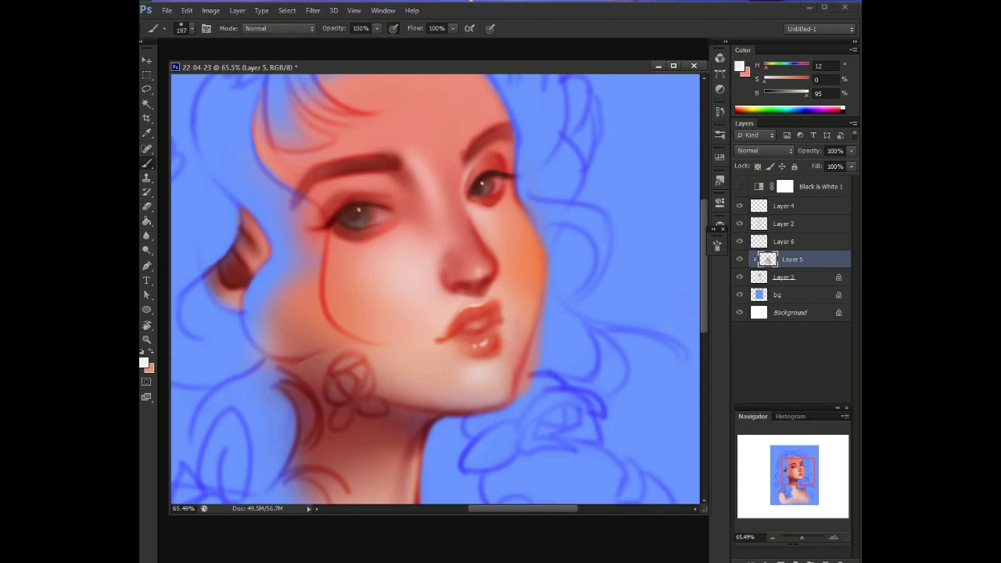
left_click_drag(481, 234, 430, 259)
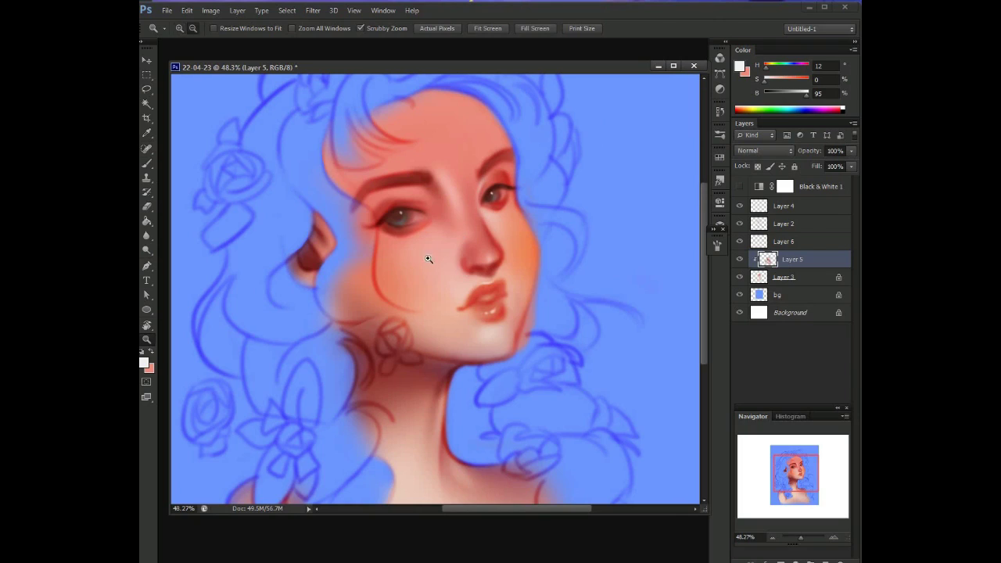
key("b")
left_click_drag(657, 198, 634, 204)
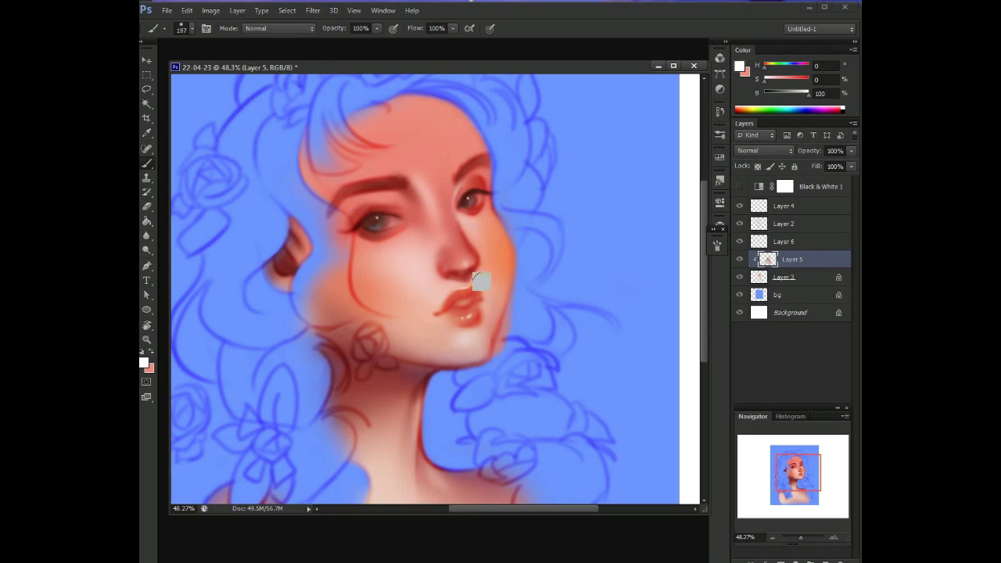
- Redden the side and wing of the nose with a 49 px brush in sampled red (H 2, S 65, B 83)
left_click(495, 200, "alt")
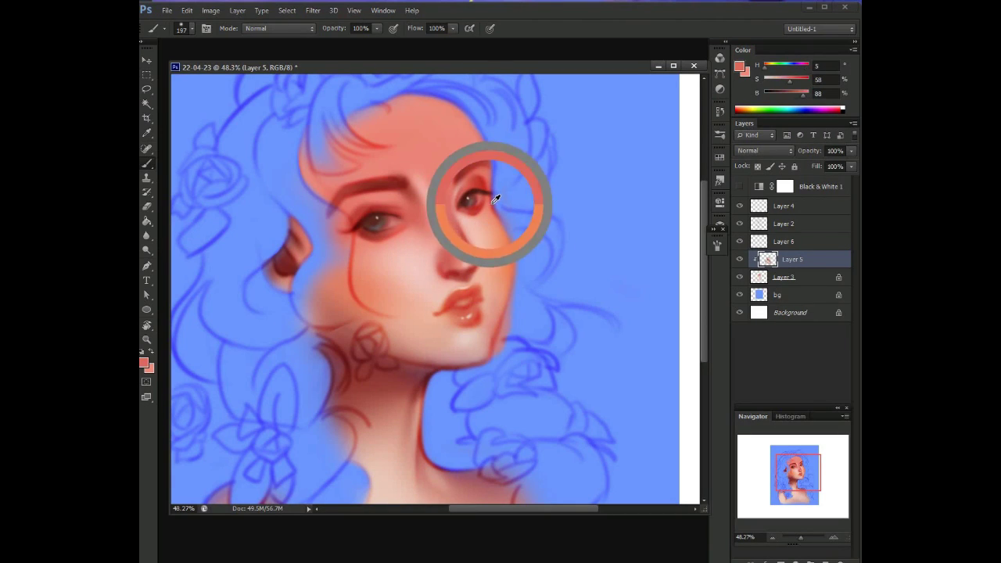
mouse_move(503, 230)
left_mouse_down()
mouse_move(470, 226)
mouse_move(481, 211)
mouse_move(481, 223)
left_mouse_up()
key("b")
left_click(438, 279, "alt")
right_click(430, 233)
key("Return")
left_click(440, 307, "alt")
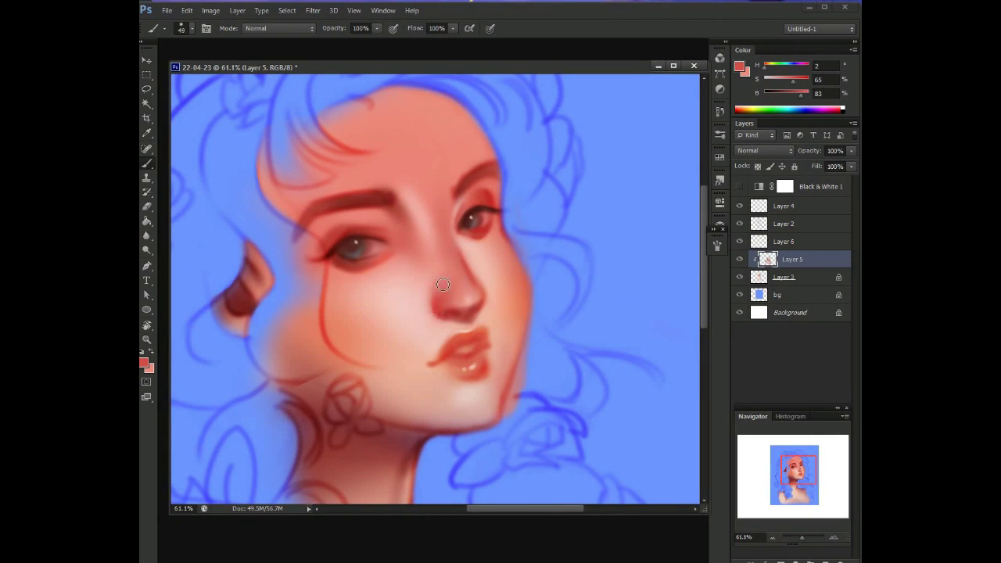
- Tint the near eyelid in sampled red (H 2, S 75, B 76) and blend between the brows at 102 px in sampled pink (H 4, S 53, B 87)
left_click(345, 225, "alt")
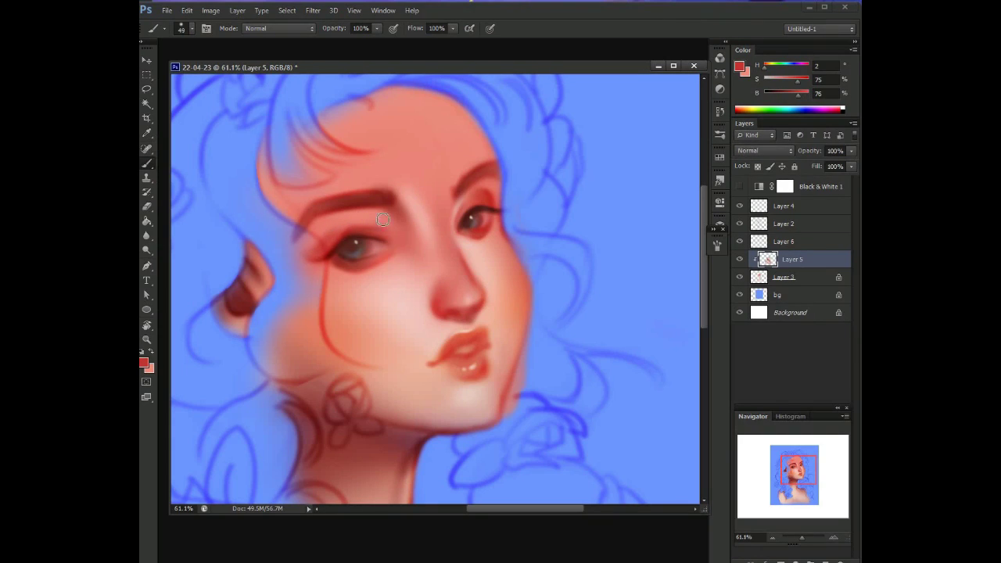
left_click(426, 210, "alt")
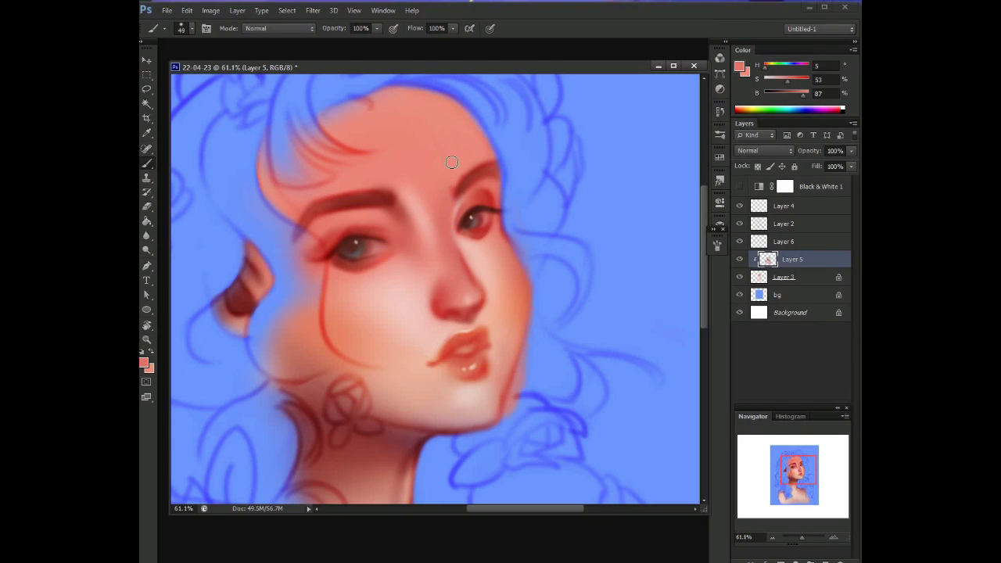
left_click(417, 208, "alt")
right_click(427, 195)
key("Return")
left_click(425, 218, "alt")
left_click(445, 222, "alt")
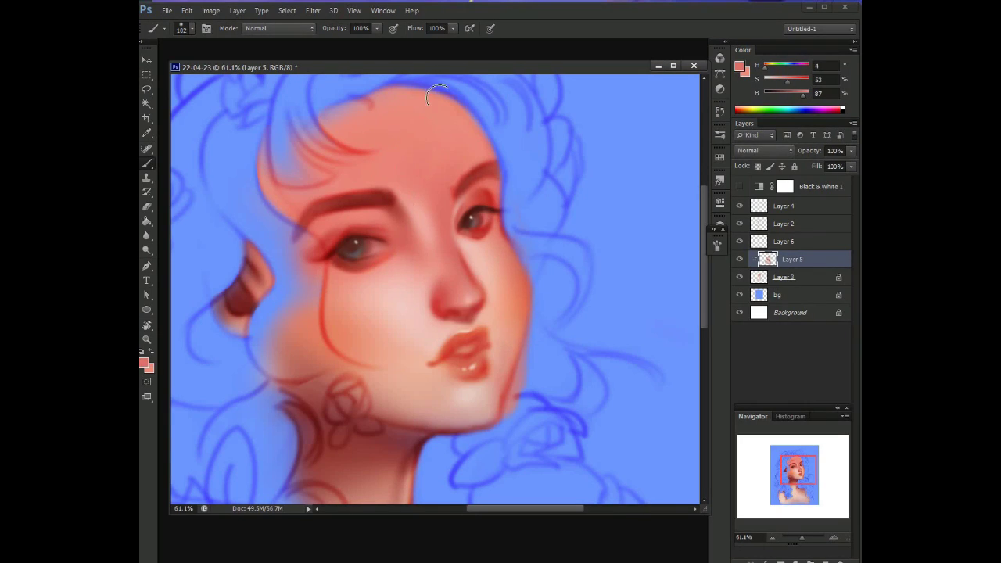
- Shade the far eye's inner corner and lower rim with a 38 px brush in sampled reds (H 2, S 82, B 75 and H 3, S 67, B 77)
right_click(477, 161)
type("38")
key("Return")
left_click(450, 209, "alt")
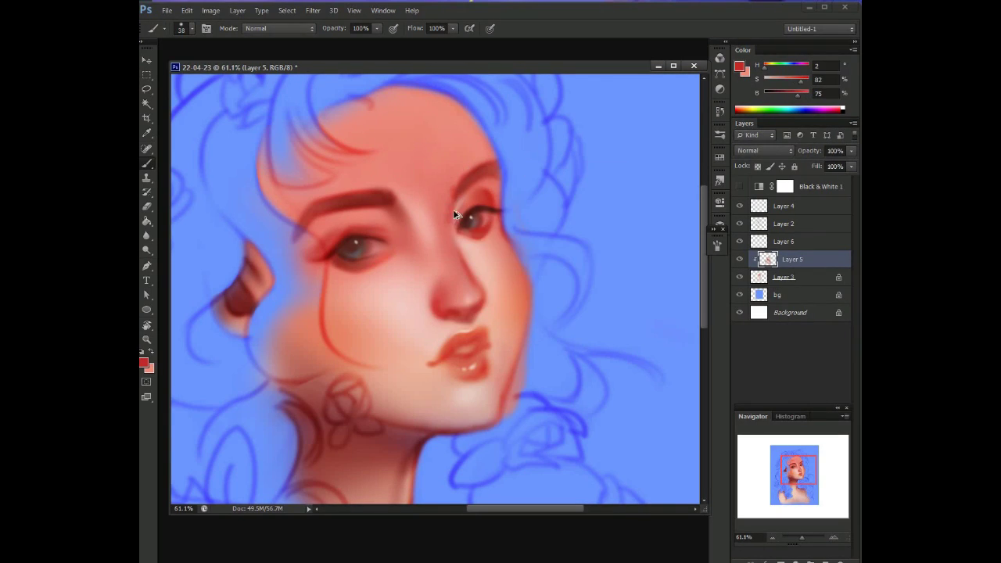
left_click(449, 247, "alt")
left_click(473, 239, "alt")
left_click_drag(438, 175, 425, 208)
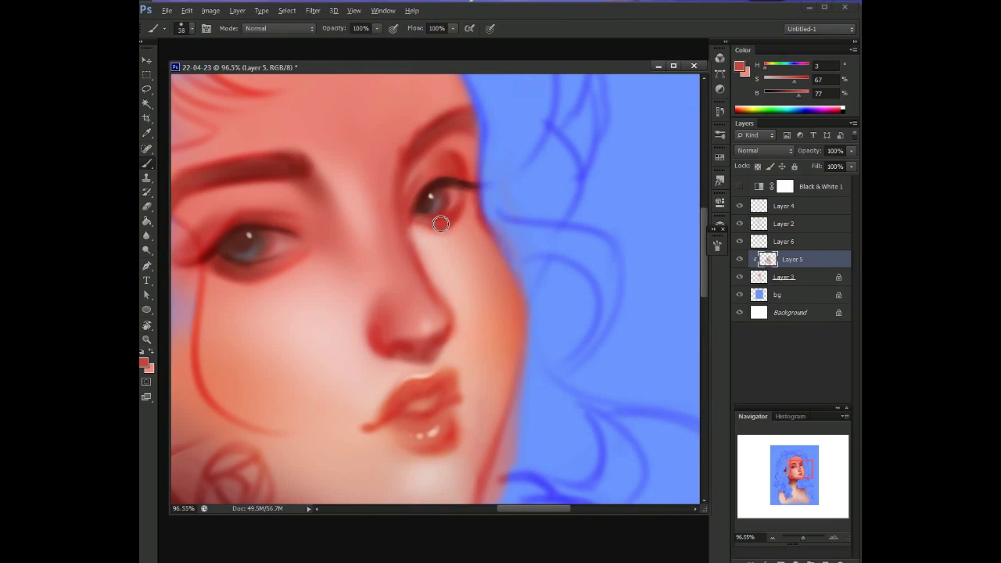
mouse_move(429, 253)
left_mouse_down()
mouse_move(428, 133)
mouse_move(464, 228)
mouse_move(431, 224)
left_mouse_up()
- Clean up the far cheek's contour with a 37 px eraser
key("l")
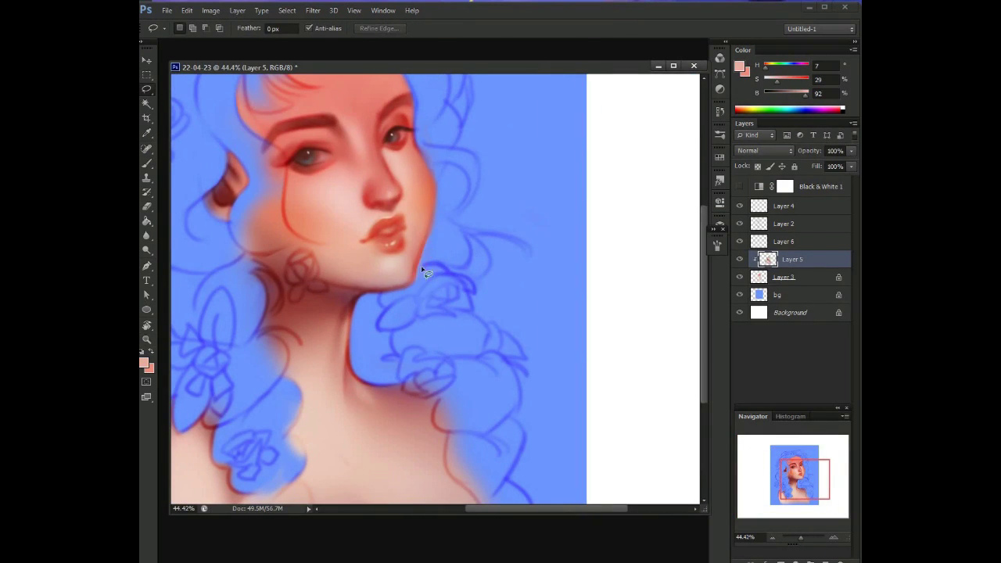
key("e")
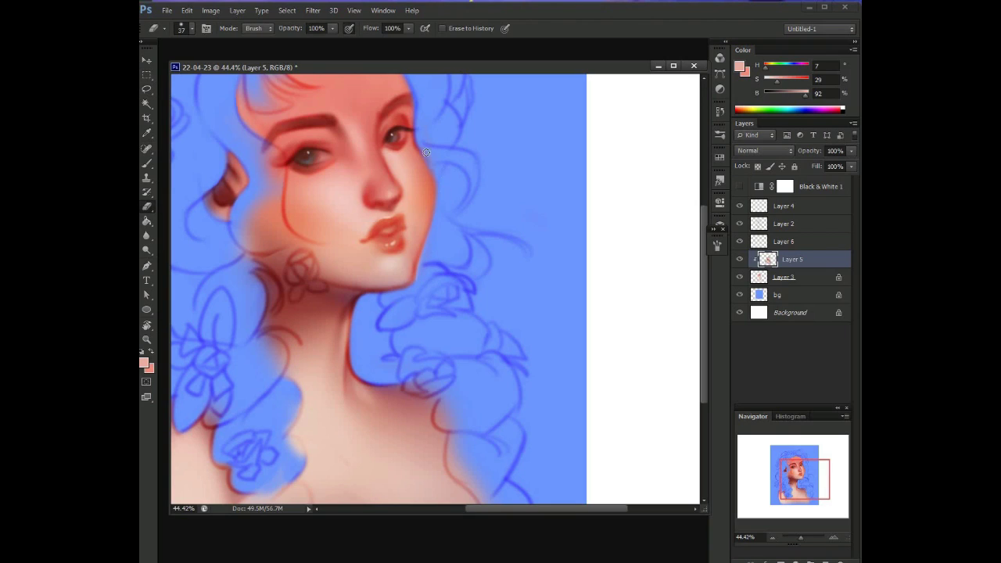
mouse_move(445, 191)
left_mouse_down()
mouse_move(426, 193)
mouse_move(461, 196)
left_mouse_up()
- Shade the skin around the mouth with a soft brush in sampled red (H 4, S 57, B 84)
key("b")
right_click(391, 252)
left_click(456, 279)
key("Return")
left_click(372, 219, "alt")
key("z")
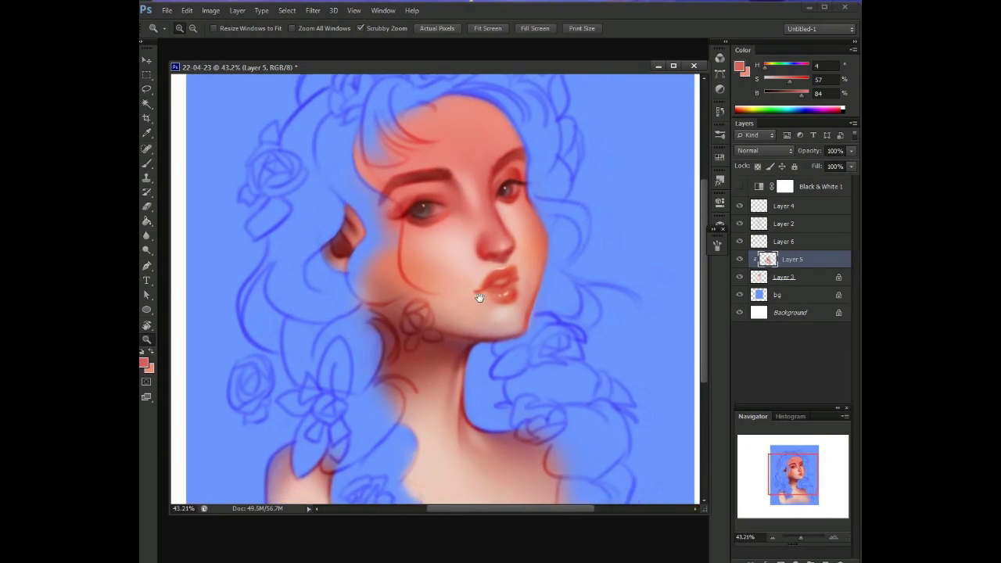
- Rework the ear's inner shadow with a 34 px brush, using sampled dark red (H 0, S 69, B 49) and colours sampled from the ear
left_click_drag(478, 290, 415, 207)
key("b")
right_click(386, 283)
key("Return")
left_click(423, 301, "alt")
right_click(382, 242)
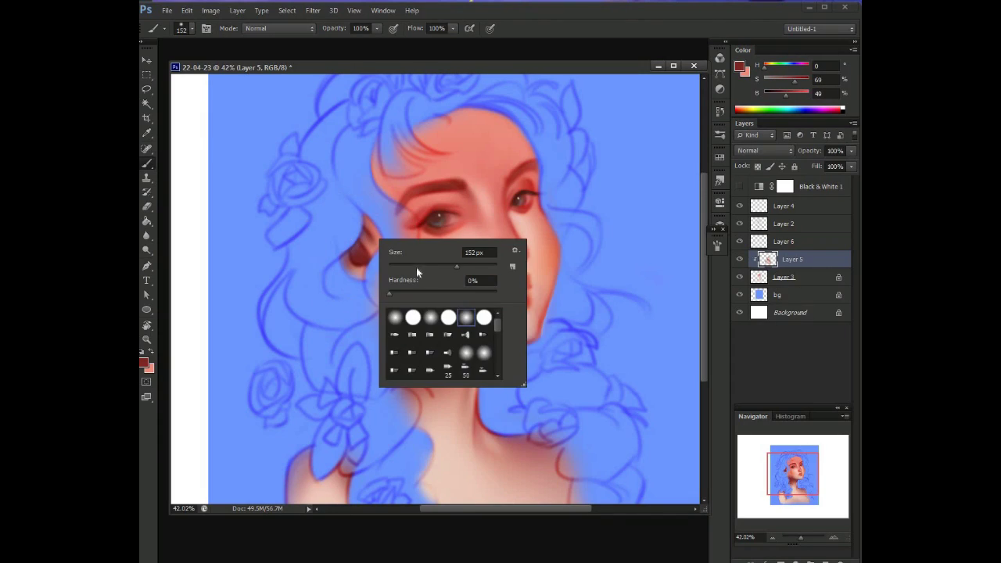
type("34")
key("Return")
left_click(358, 255, "alt")
left_click(368, 230, "alt")
- Model the ear with a 54 px brush in sampled orange-red (H 9, S 70, B 87) and dark red (H 2, S 74, B 56)
left_click(523, 252, "alt")
right_click(368, 212)
type("54")
key("Return")
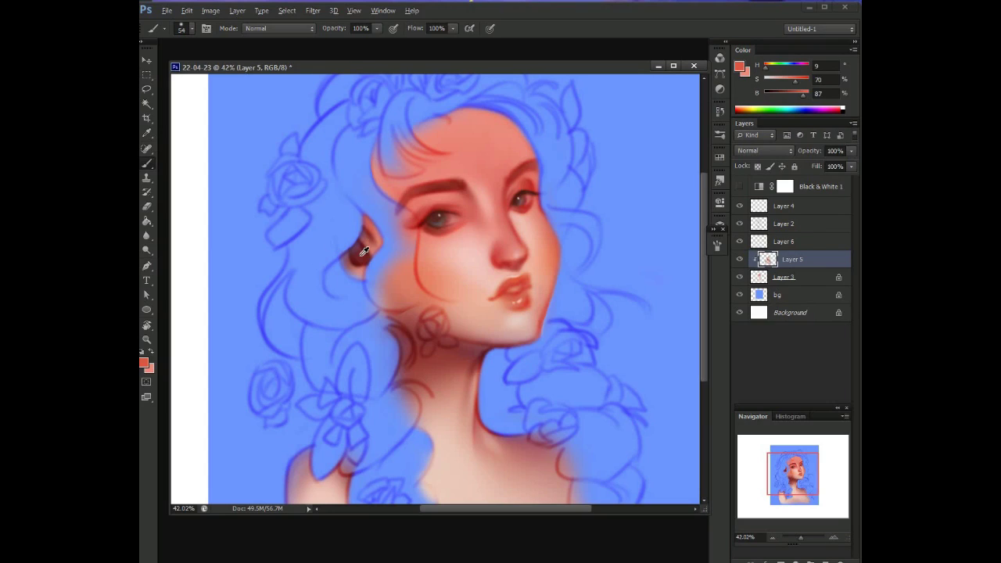
left_click(356, 258, "alt")
left_click_drag(353, 255, 369, 251)
left_click(456, 180, "alt")
left_click_drag(360, 267, 355, 270)
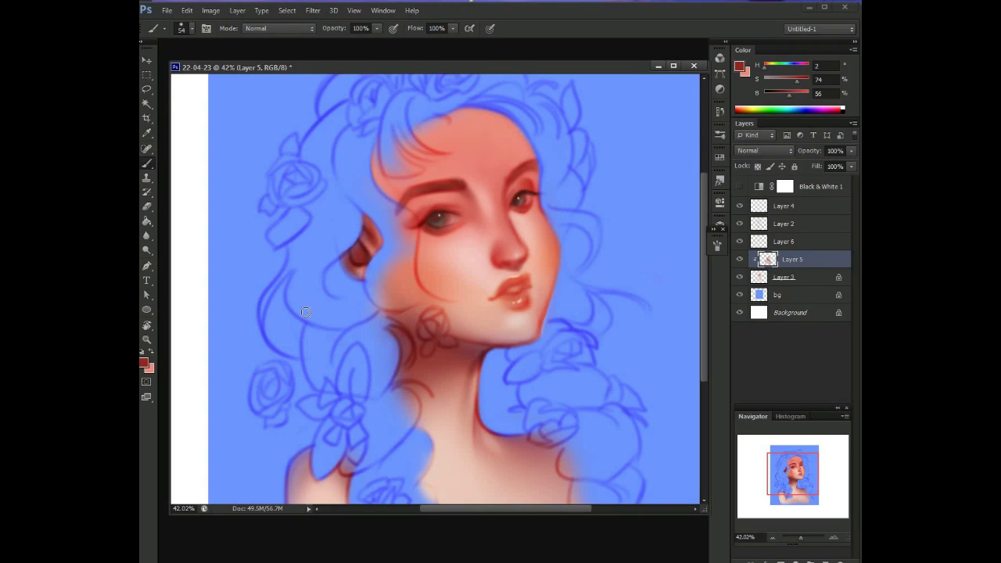
- Refine the ear's folds with the 54 px brush in sampled dark red (H 1, S 82, B 38) and muted red (H 359, S 56, B 66)
left_click(405, 232, "alt")
key("z")
mouse_move(356, 252)
left_mouse_down()
mouse_move(314, 162)
mouse_move(377, 197)
left_mouse_up()
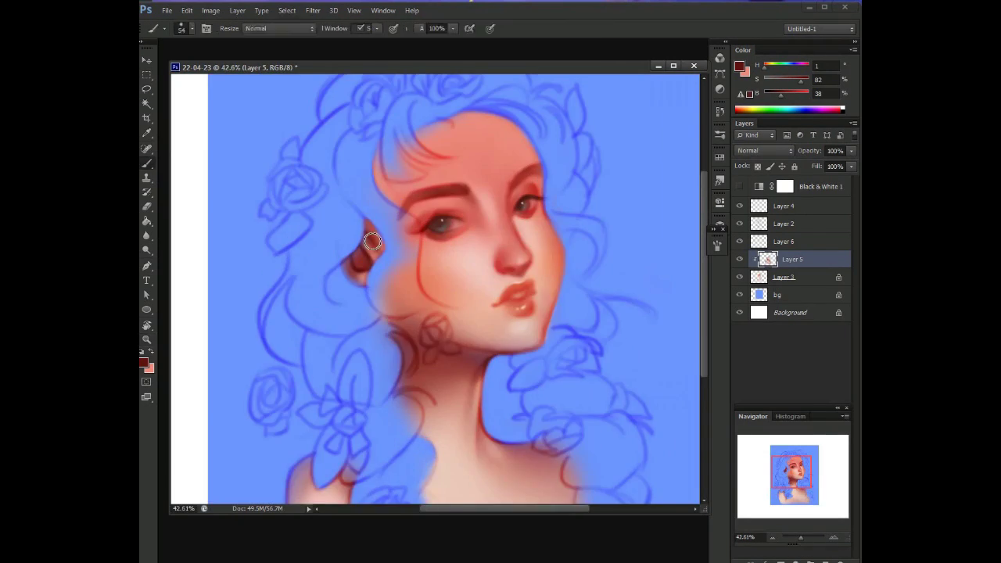
scroll(354, 295, "up", 3)
left_click(355, 294, "alt")
mouse_move(356, 292)
left_mouse_down()
mouse_move(399, 251)
mouse_move(374, 235)
left_mouse_up()
left_click(386, 262, "alt")
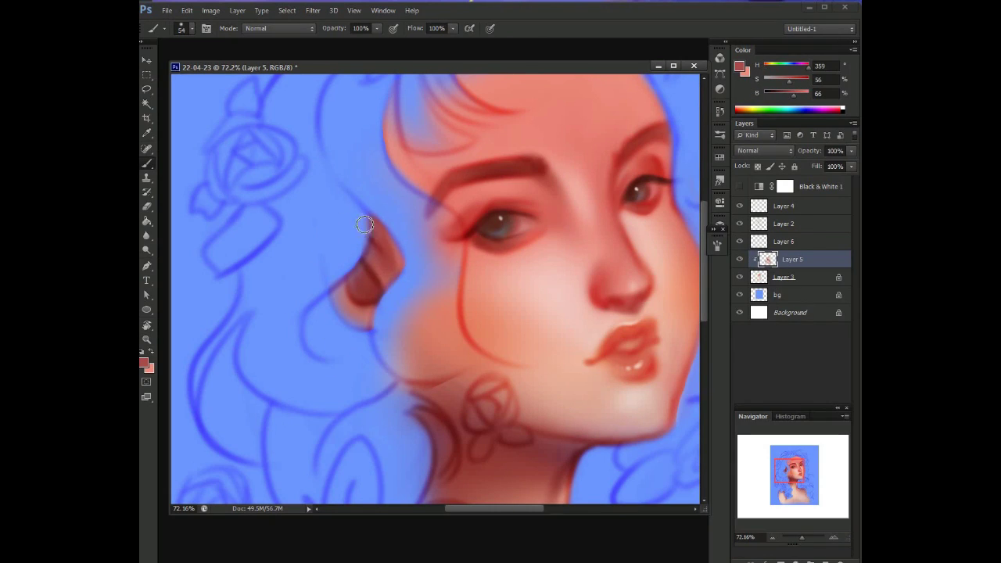
left_click(357, 268, "alt")
- Compare the painting with and without Layer 5 by hiding and showing the layer
key("z")
left_click_drag(407, 267, 380, 160)
left_click_drag(401, 232, 537, 256)
left_click(740, 259)
left_click(740, 259)
mouse_move(422, 269)
left_mouse_down()
mouse_move(405, 283)
mouse_move(462, 281)
left_mouse_up()
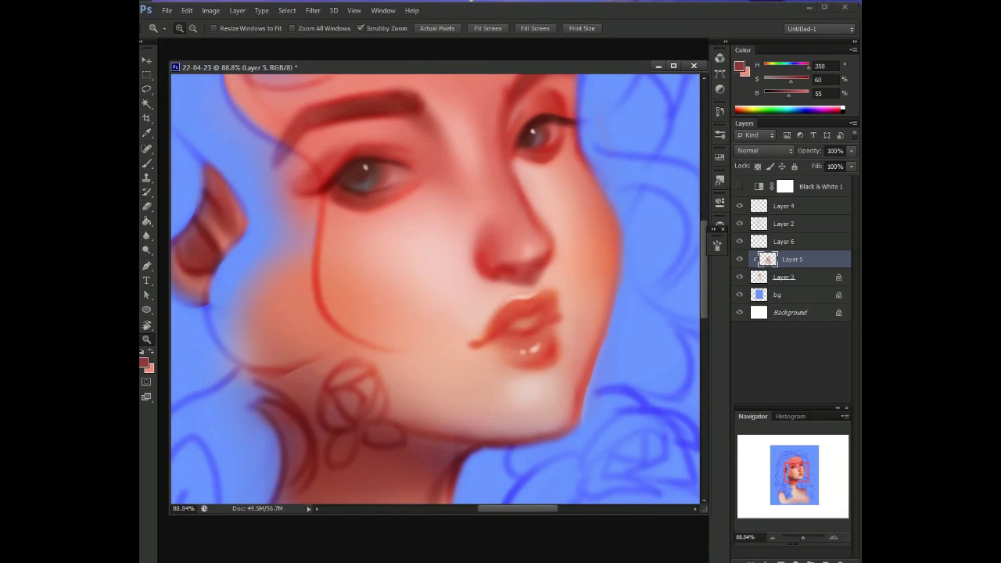
- Refine the near eye's lids and inner corner with a 15 px brush in muted red (H 358, S 60, B 55)
key("b")
right_click(440, 201)
left_click_drag(441, 201, 407, 171)
right_click(409, 159)
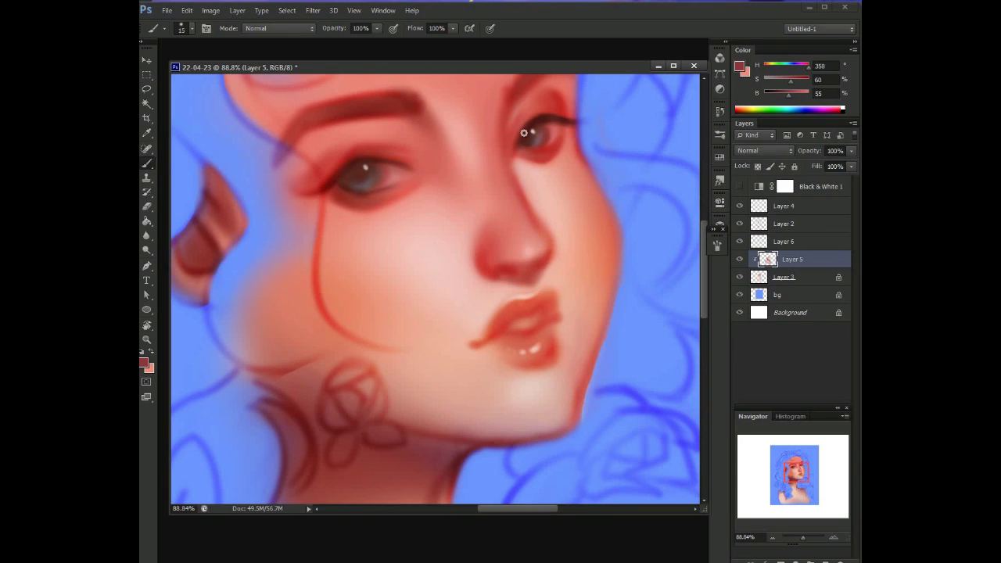
key("alt")
left_click_drag(404, 140, 477, 165)
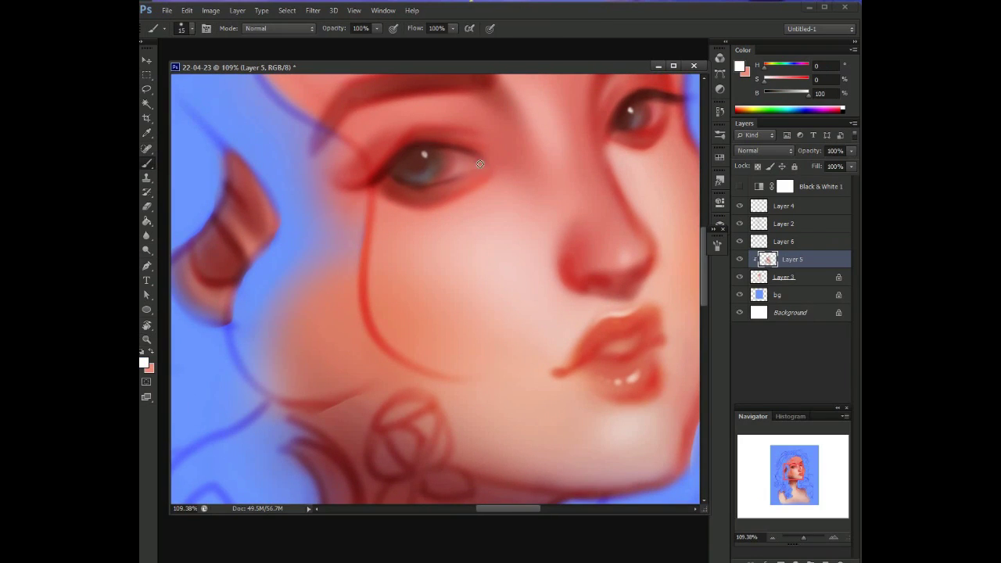
- Darken the near eye's lid line in sampled dark brown (H 6, S 64, B 34) and add white accents at its inner corner
left_click(476, 169, "alt")
left_click(410, 156, "alt")
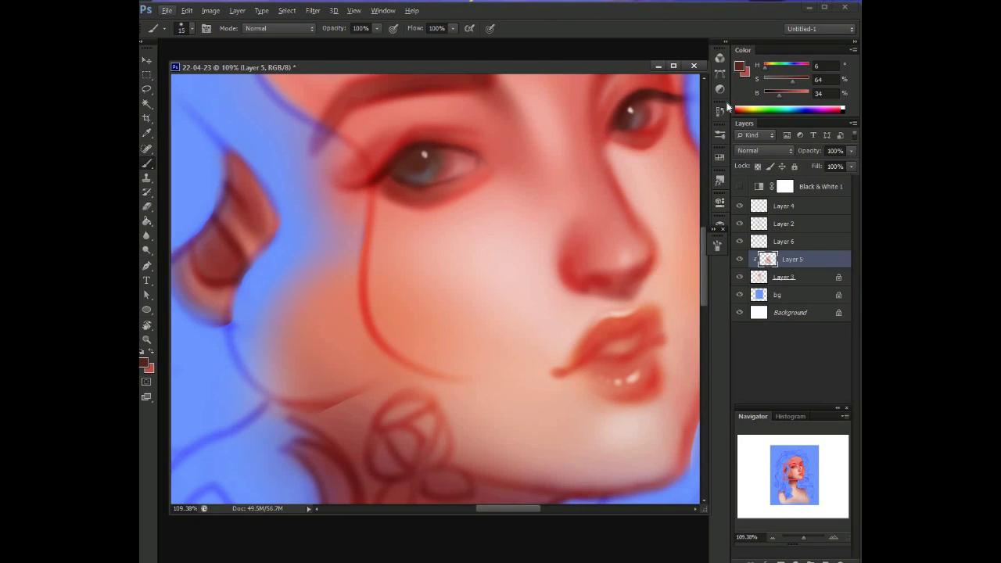
key("z")
key("x")
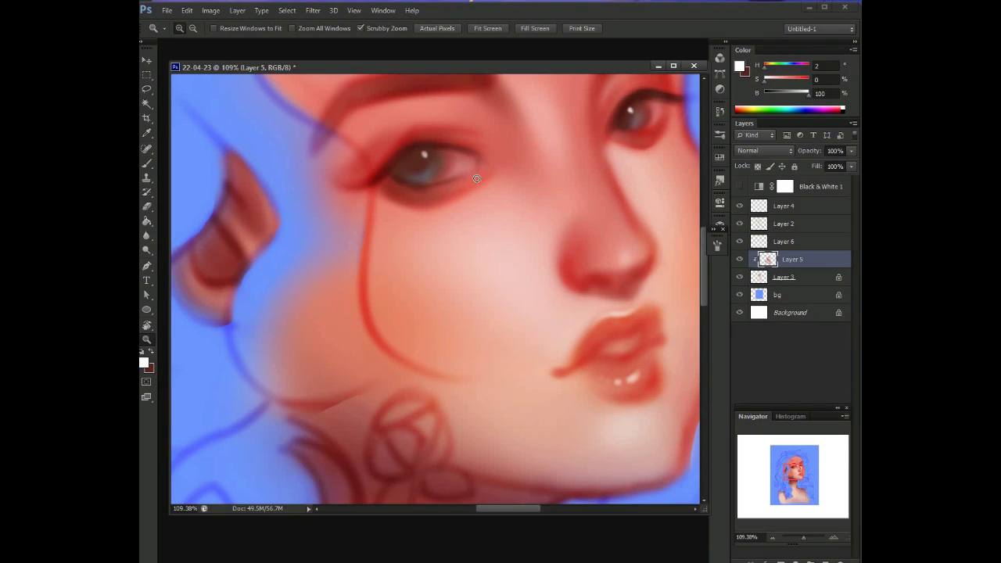
key("b")
key("z")
mouse_move(480, 163)
left_mouse_down()
mouse_move(465, 167)
mouse_move(474, 185)
mouse_move(356, 106)
mouse_move(425, 188)
mouse_move(414, 188)
mouse_move(464, 259)
mouse_move(447, 167)
mouse_move(557, 175)
left_mouse_up()
- Warm the skin around the neck and shoulders with a 339 px soft brush in sampled orange (H 11, S 64, B 88)
key("b")
left_click(461, 142, "alt")
left_click(488, 185, "alt")
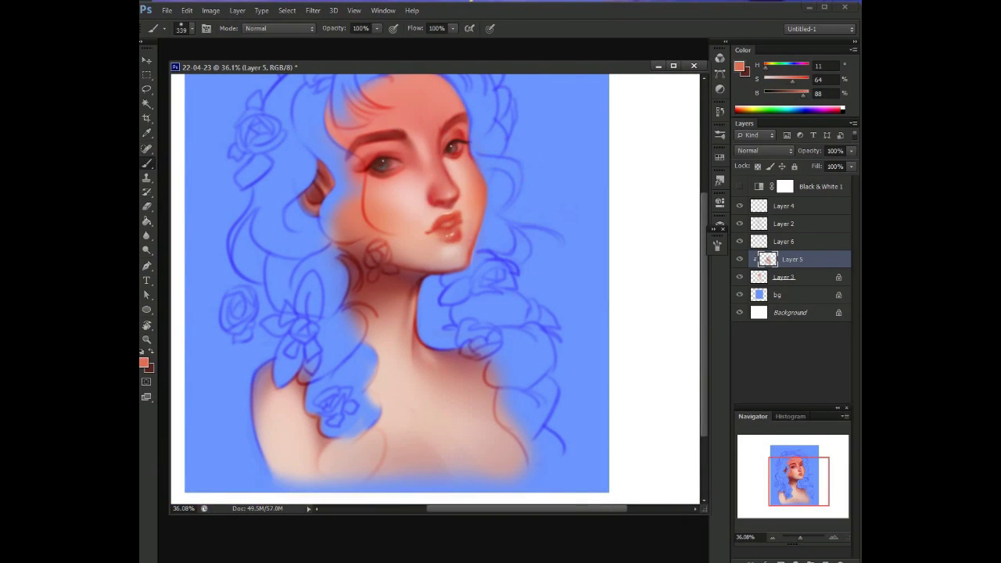
key("z")
left_click_drag(418, 146, 407, 109)
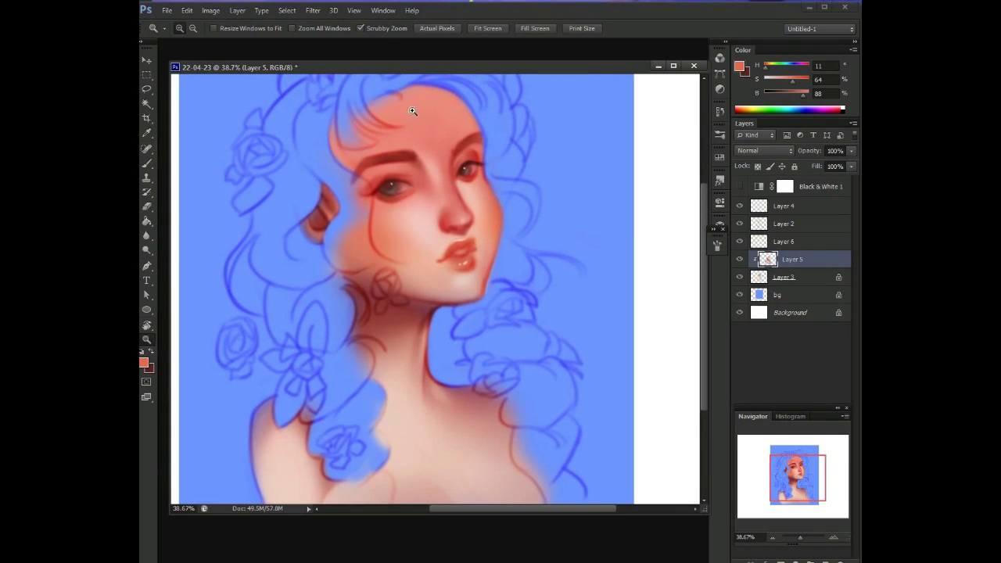
- Redden the near temple and the outer edge of the near cheek with a 172 px brush in sampled red (H 3, S 75, B 76)
key("b")
right_click(408, 157)
key("Escape")
left_click(409, 165, "alt")
left_click(473, 154, "alt")
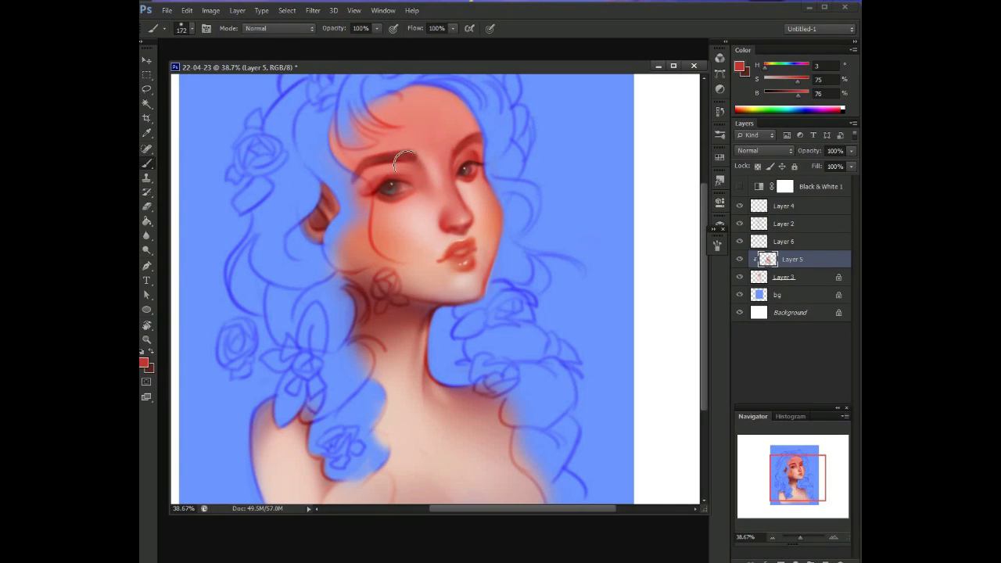
left_click_drag(346, 129, 330, 228)
left_click_drag(330, 256, 347, 247)
key("ctrl+minus")
key("ctrl+minus")
key("z")
left_click_drag(336, 194, 407, 231)
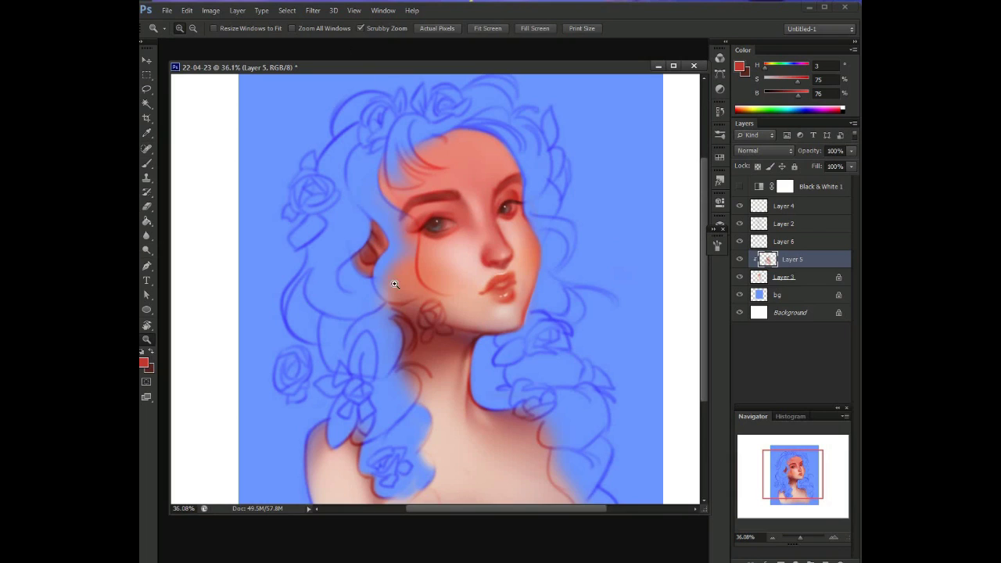
- Darken the far eye's upper lid line and outer lashes with a 26 px brush in sampled dark brown (H 5, S 69, B 34)
key("ctrl+minus")
left_click_drag(340, 135, 368, 141)
key("b")
left_click(341, 211, "alt")
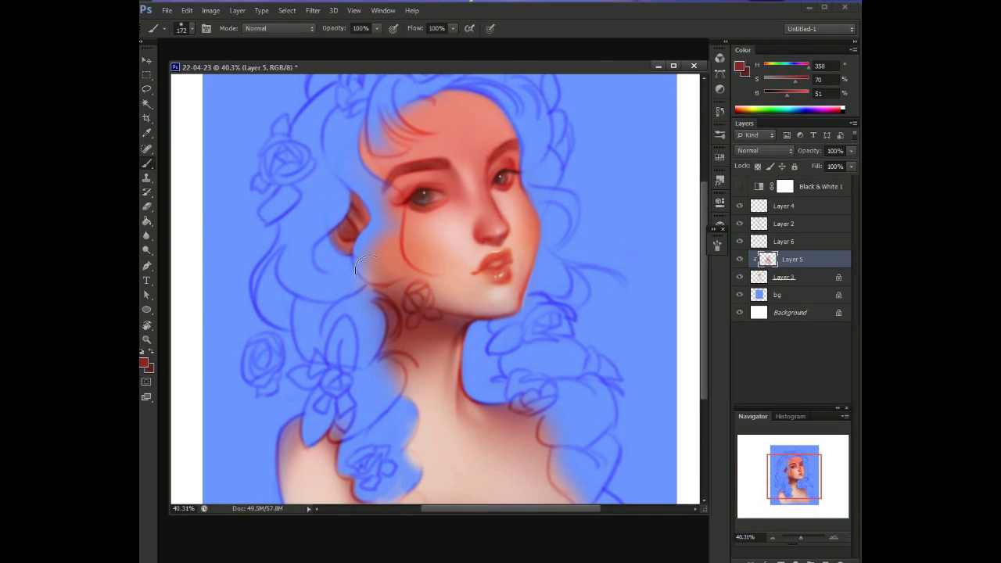
mouse_move(354, 184)
left_mouse_down()
mouse_move(454, 228)
mouse_move(446, 179)
left_mouse_up()
key("bracketleft")
key("bracketleft")
key("bracketleft")
key("bracketleft")
key("bracketleft")
key("bracketleft")
left_click(391, 170, "alt")
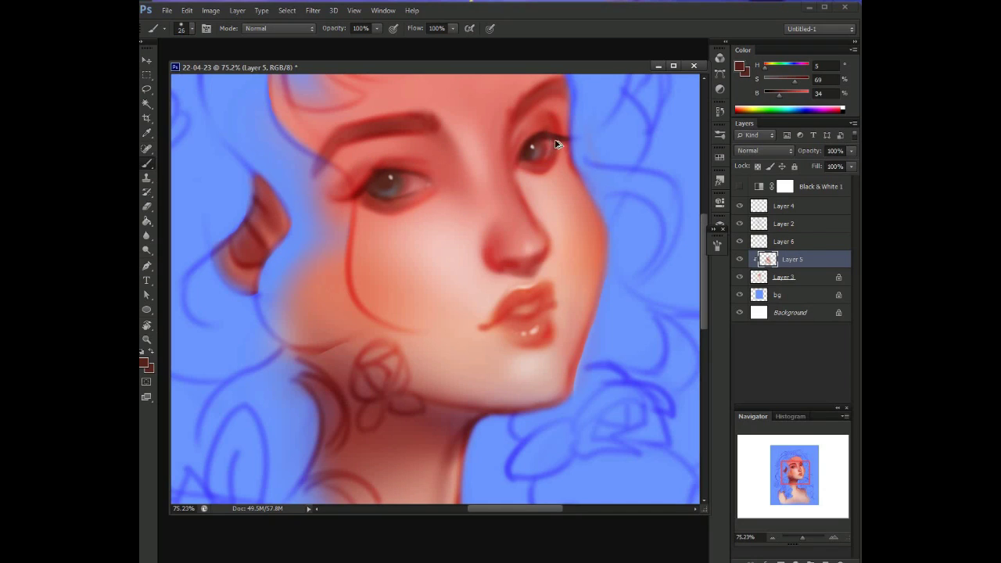
scroll(548, 162, "down", 5)
scroll(553, 141, "up", 4)
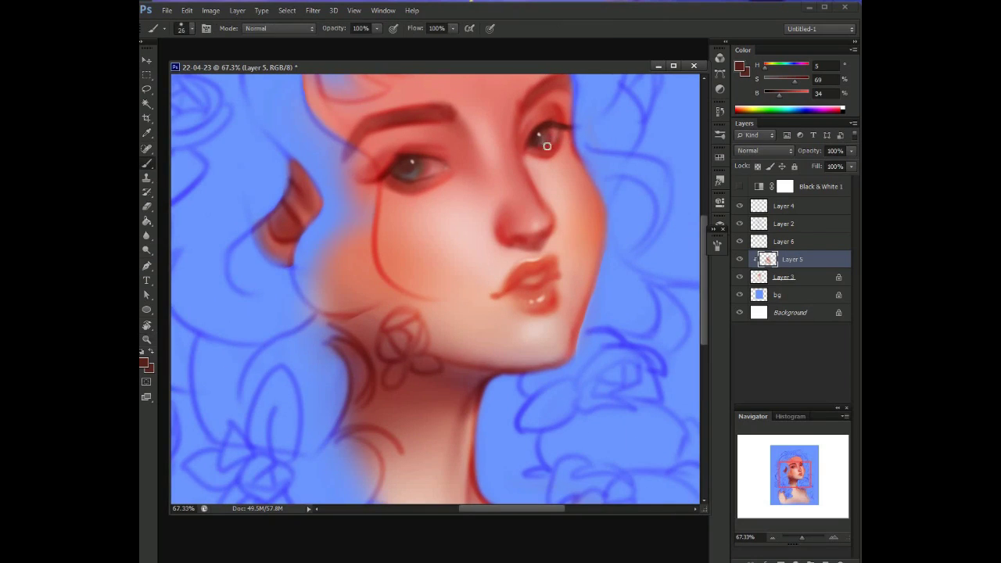
mouse_move(555, 139)
left_mouse_down()
mouse_move(514, 163)
mouse_move(547, 166)
left_mouse_up()
- Shade the forehead's hairline at the near temple with a 236 px soft brush in dark brown (H 5, S 69, B 34)
right_click(346, 194)
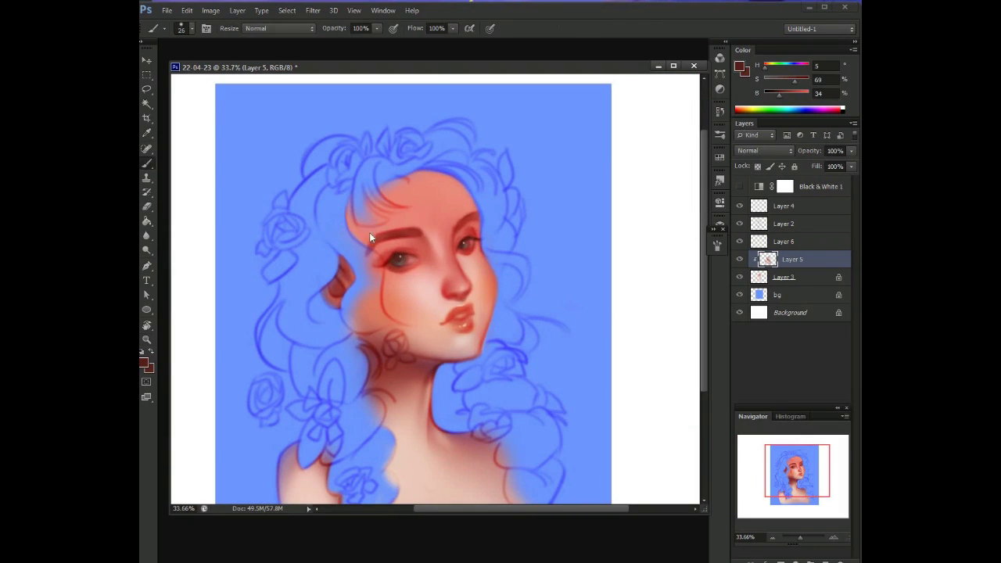
key("Return")
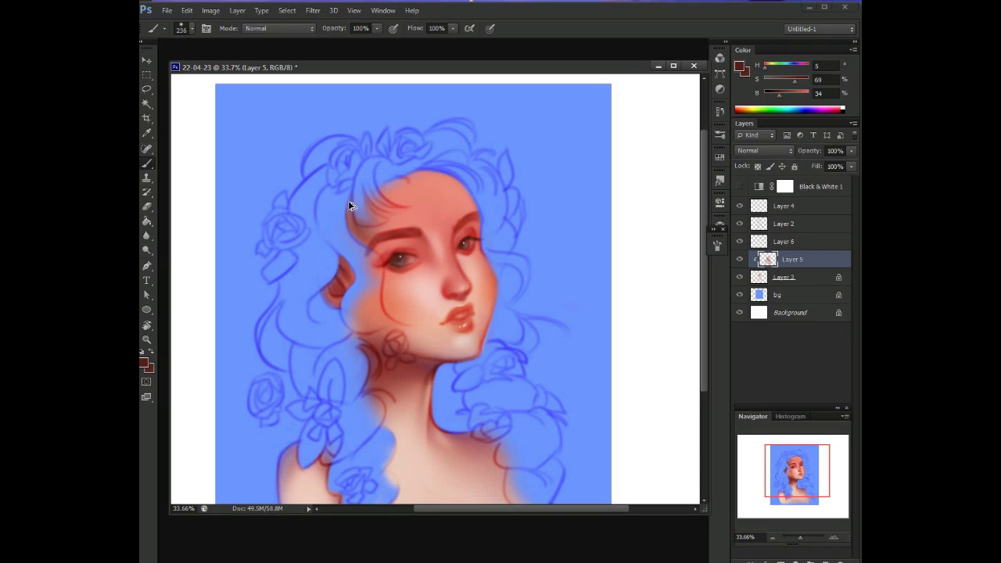
left_click_drag(349, 205, 382, 208)
left_click_drag(356, 215, 350, 241)
key("z")
left_click_drag(485, 160, 514, 228)
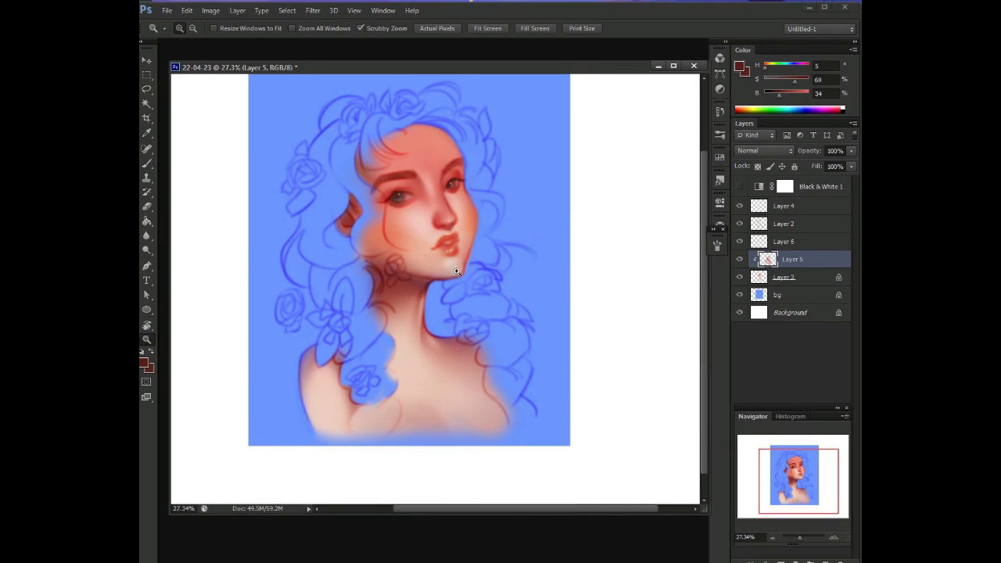
- Check what Layer 6 contributes by toggling its visibility, and remove it from the layer stack
left_click(739, 241)
left_click(739, 241)
left_click(757, 209)
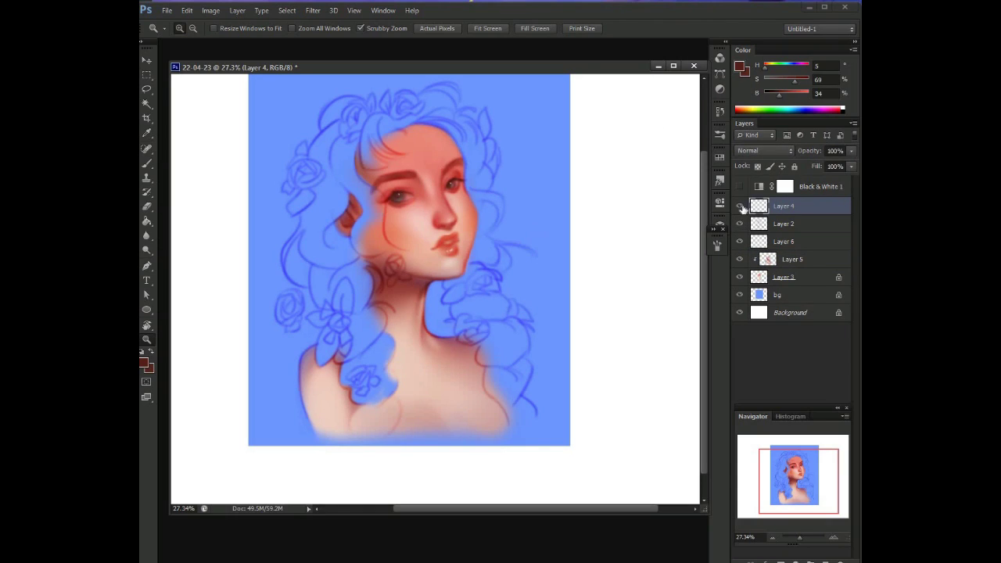
left_click(740, 240)
left_click(739, 241)
left_click(786, 242)
right_click(785, 242)
left_click(818, 241)
right_click(798, 242)
left_click(664, 213)
right_click(750, 244)
key("Return")
left_click(739, 224)
left_click(739, 223)
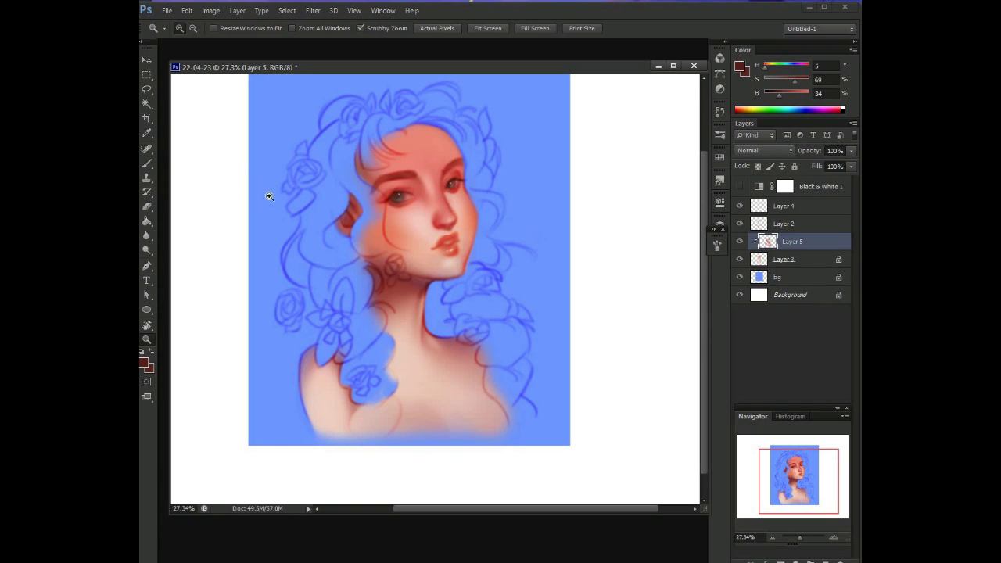
- Deepen the dark brown shading along the near edge of the forehead on Layer 5 with a resized soft brush
key("b")
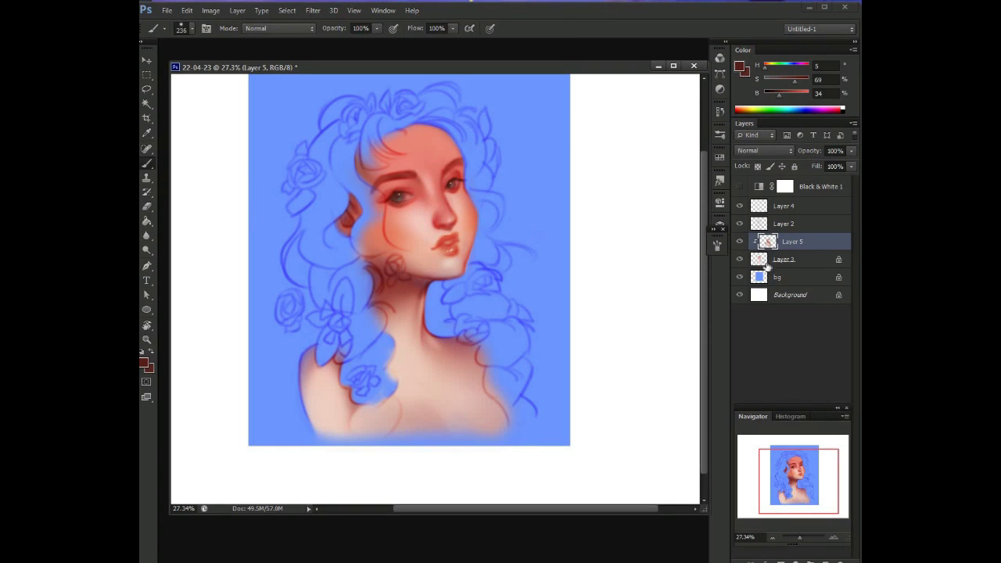
left_click_drag(469, 214, 501, 213)
right_click(415, 185)
left_click_drag(405, 184, 411, 184)
key("Return")
left_click_drag(354, 145, 344, 172)
- Add a new empty layer between Layer 5 and the outline on Layer 2
key("alt+bracketright")
key("ctrl+shift+n")
key("Return")
key("ctrl+bracketleft")
- Identify the line art on Layer 2 by toggling its visibility and rename the layer as "clean outline"
left_click(740, 224)
left_click(740, 224)
left_click(782, 223)
double_click(813, 224)
left_click(688, 138)
double_click(783, 224)
type("cla")
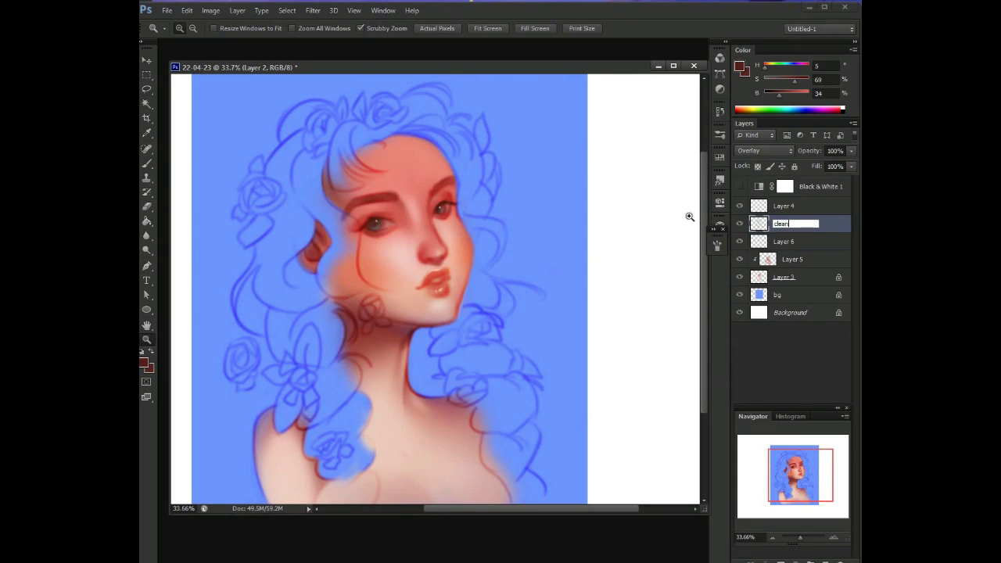
key("Return")
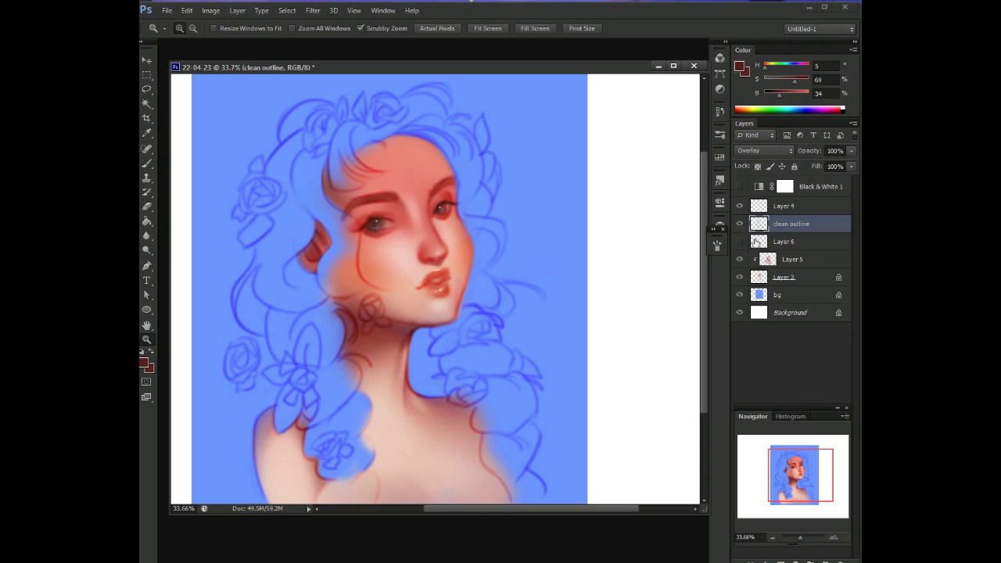
- Delete Layer 4 from above the clean outline layer
left_click(742, 243)
left_click(763, 209)
key("Delete")
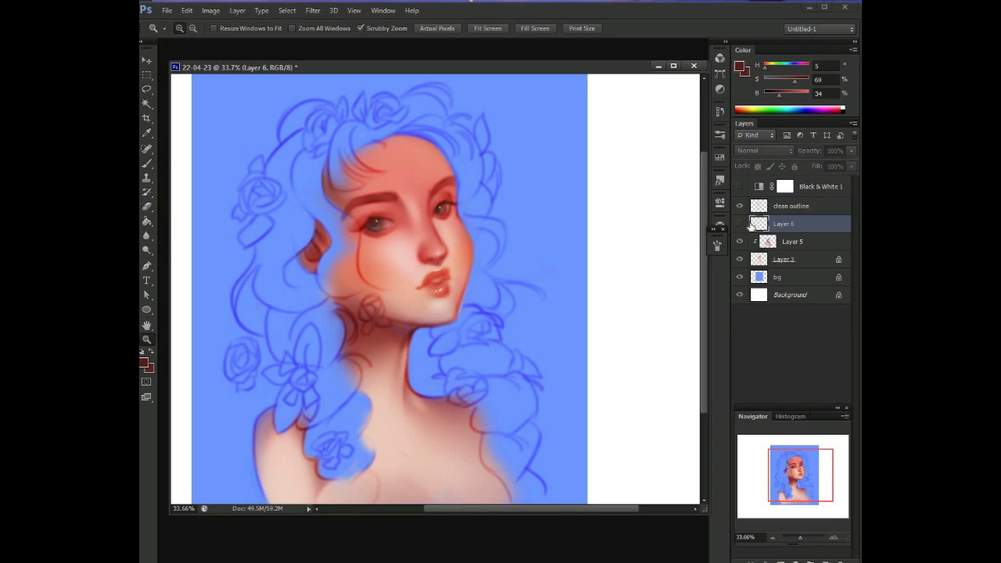
- Rename Layer 6 as "hair"
double_click(784, 224)
type("hair")
key("Return")
mouse_move(531, 278)
left_mouse_down()
mouse_move(477, 277)
mouse_move(470, 266)
left_mouse_up()
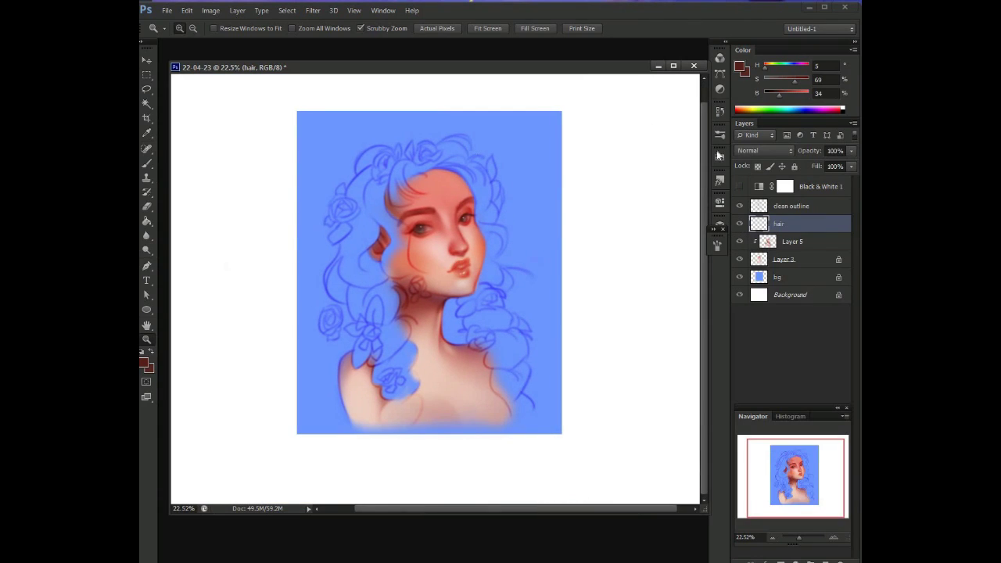
- Set up a 24 px brush for lettering on the hair layer
key("b")
right_click(298, 196)
key("Return")
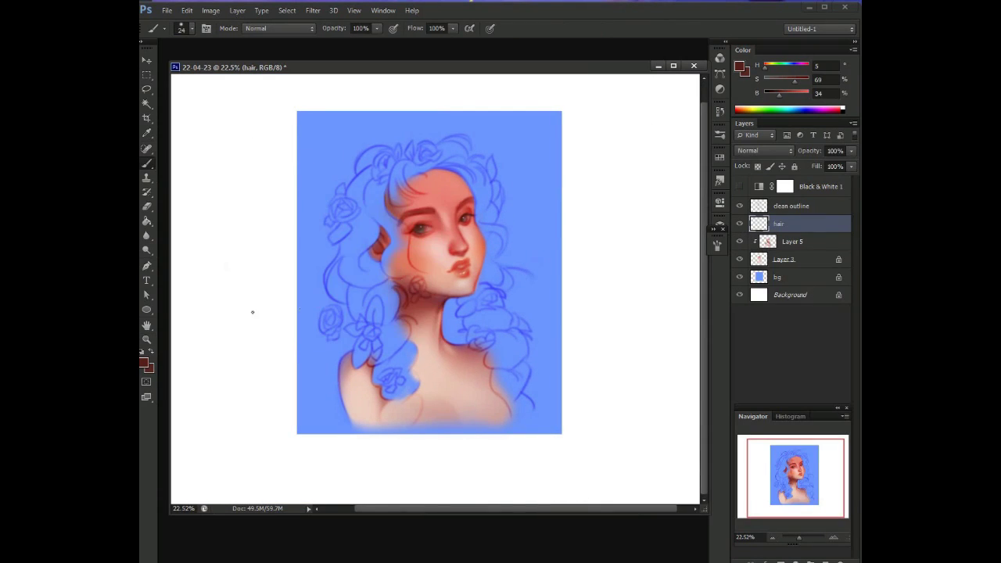
left_click_drag(252, 447, 257, 472)
left_click_drag(267, 448, 268, 469)
left_click_drag(255, 460, 271, 458)
left_click_drag(283, 455, 347, 473)
left_click(345, 451)
left_click_drag(351, 473, 399, 474)
mouse_move(399, 448)
left_mouse_down()
mouse_move(400, 461)
mouse_move(454, 472)
left_mouse_up()
left_click_drag(463, 450, 469, 473)
mouse_move(510, 454)
left_mouse_down()
mouse_move(499, 462)
mouse_move(528, 472)
left_mouse_up()
left_click(548, 471)
mouse_move(546, 450)
left_mouse_down()
mouse_move(547, 465)
mouse_move(323, 496)
mouse_move(420, 438)
mouse_move(509, 453)
left_mouse_up()
key("ctrl+alt+z")
key("ctrl+alt+z")
key("ctrl+alt+z")
key("ctrl+alt+z")
key("ctrl+alt+z")
key("ctrl+alt+z")
key("l")
key("Delete")
key("ctrl+d")
- Hand-letter "BYE!!!" in dark brown in the white area below the portrait
key("b")
left_click_drag(368, 455, 374, 480)
left_click_drag(395, 457, 406, 480)
mouse_move(438, 458)
left_mouse_down()
mouse_move(422, 480)
mouse_move(460, 472)
left_mouse_up()
key("l")
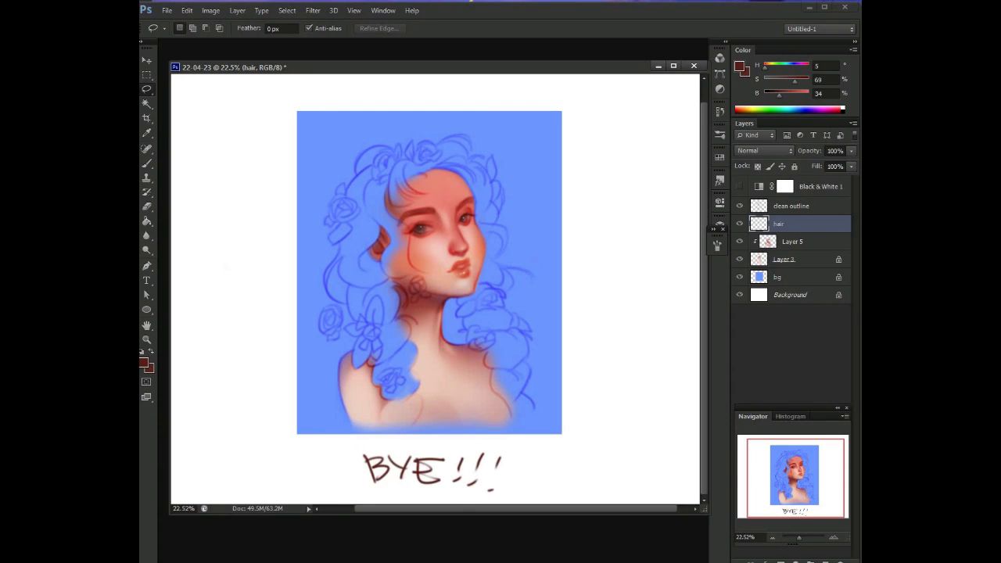